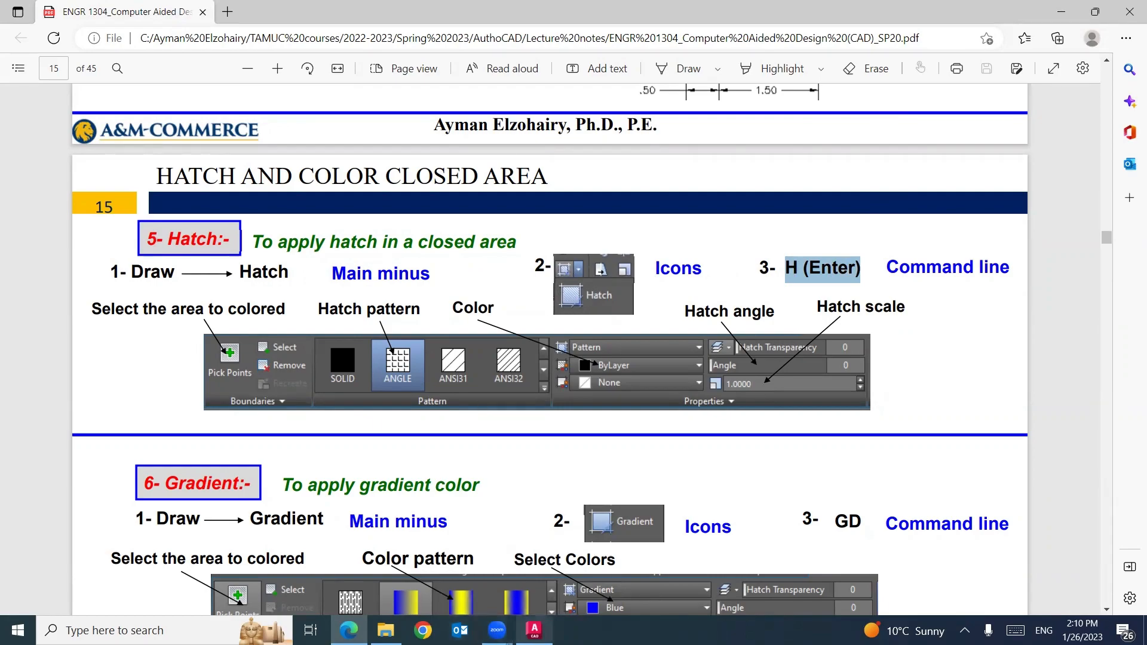
- Switch to AutoCAD and draw a rectangle about 6.93 by 3.81 units in the empty drawing
left_click(533, 627)
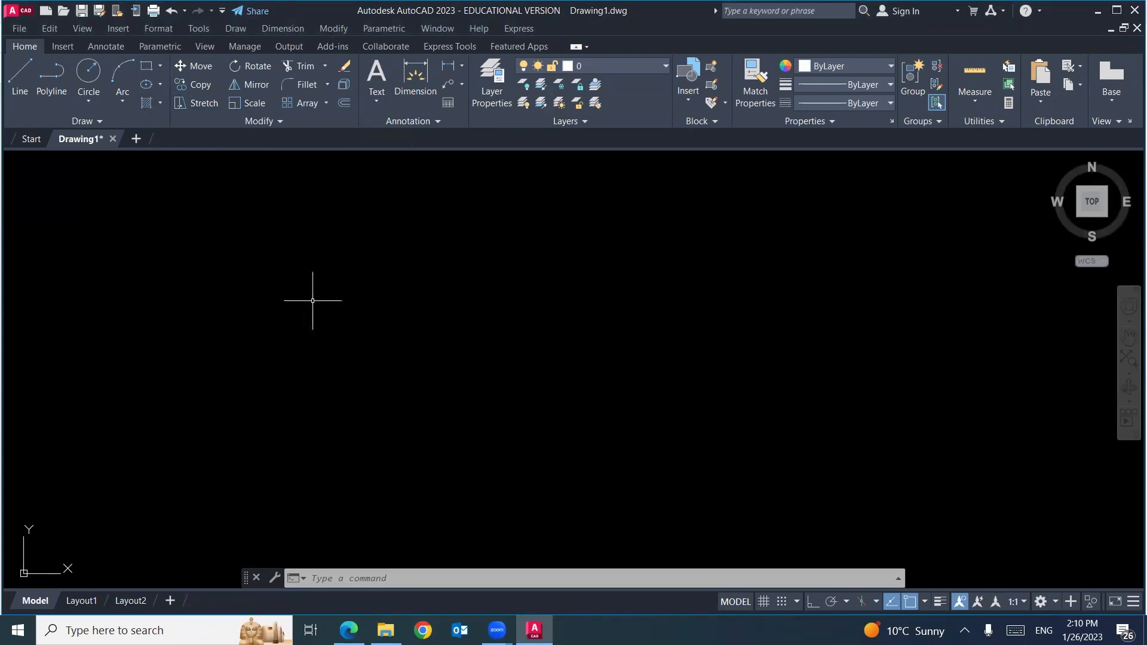
type("rec")
key("Return")
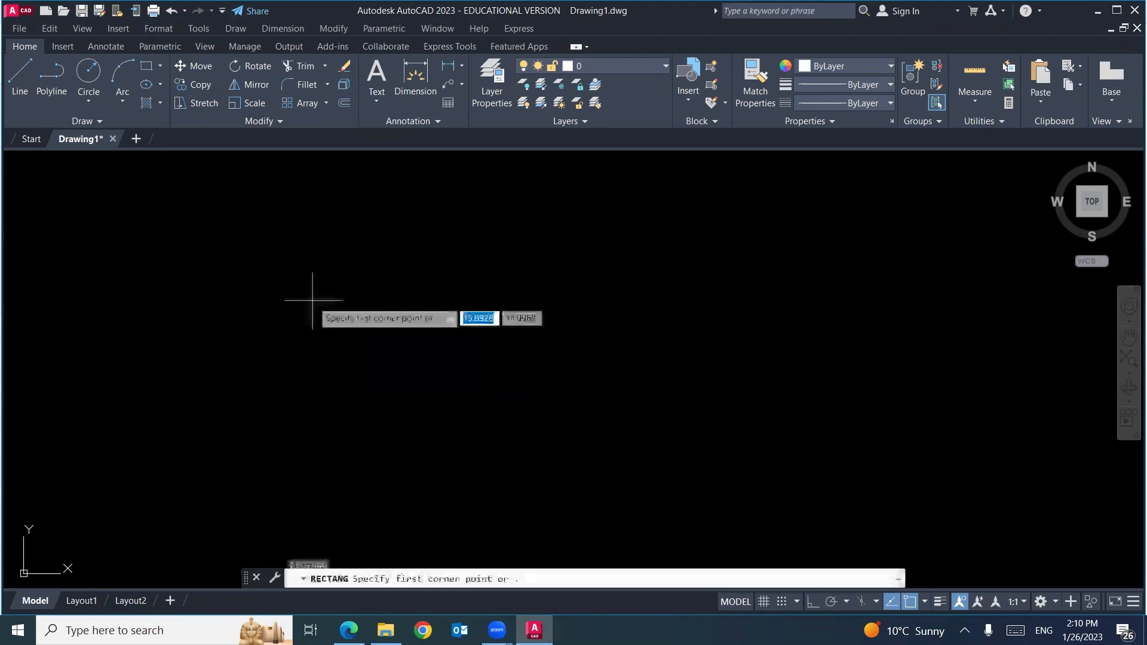
left_click(305, 273)
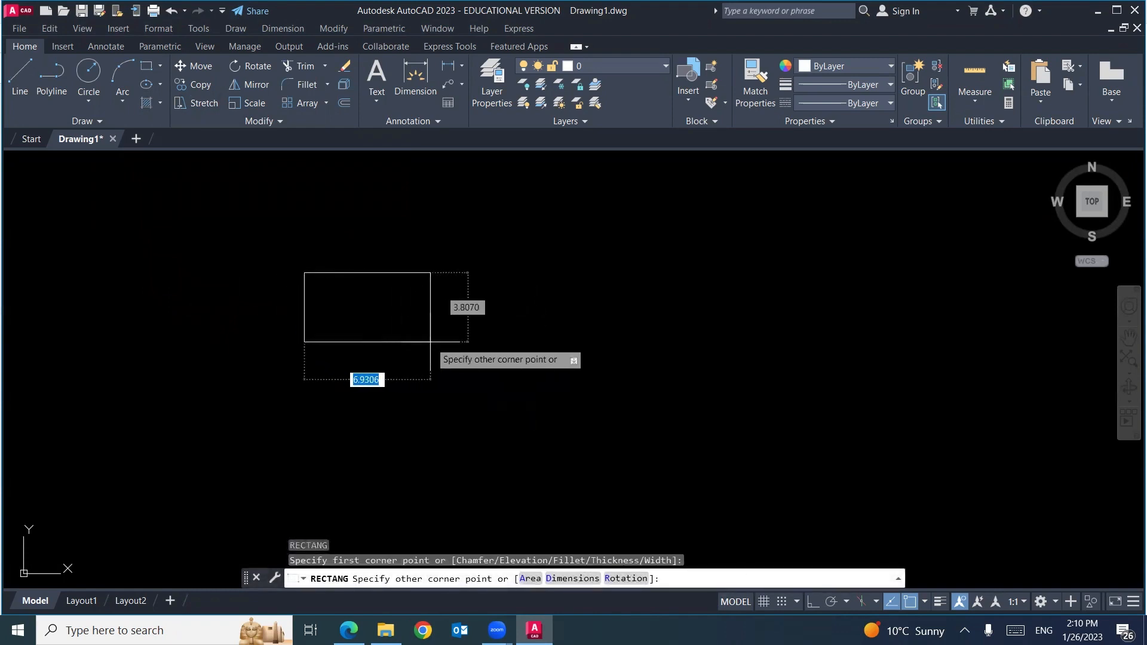
left_click(430, 342)
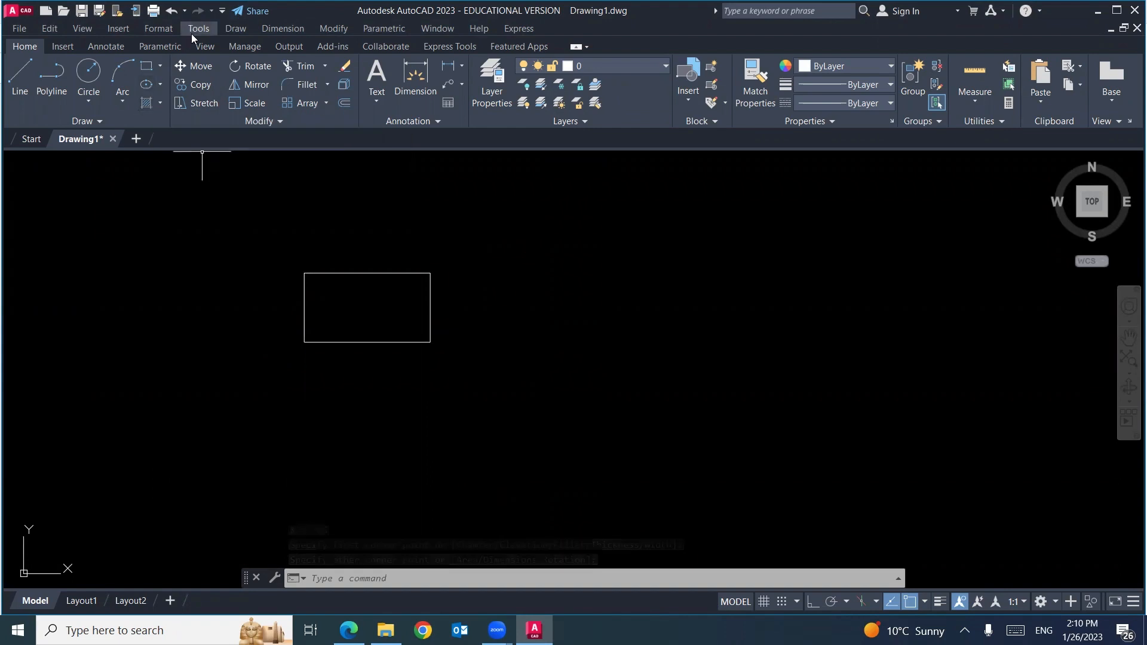
- Hatch the inside of the rectangle with the ANSI31 pattern at scale 1
left_click(235, 29)
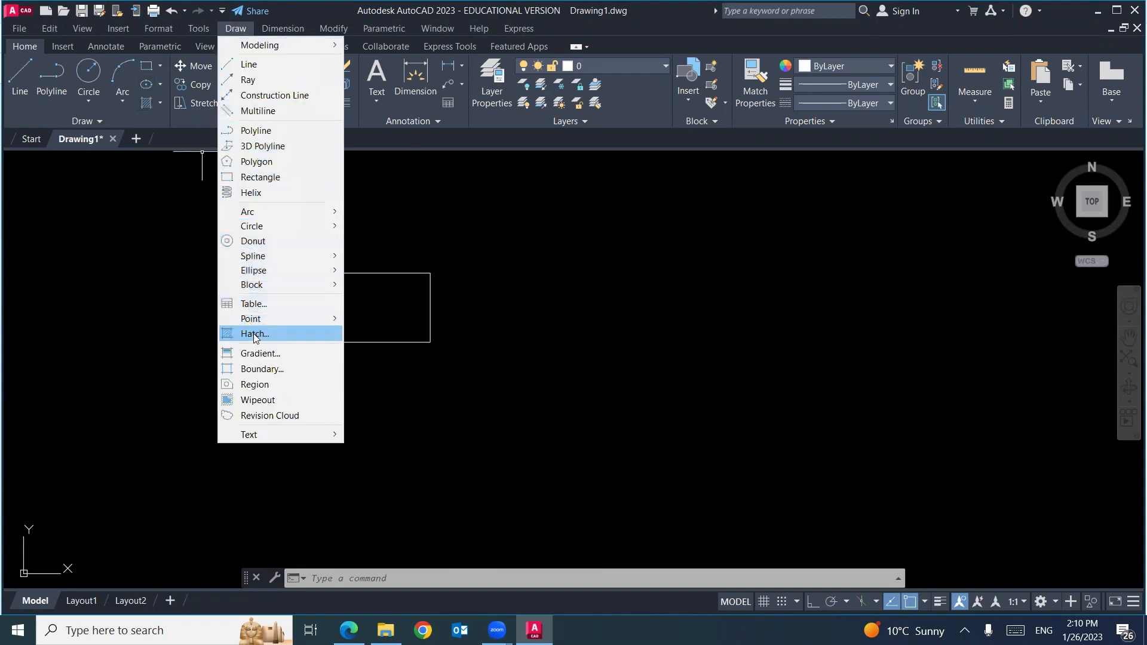
left_click(77, 341)
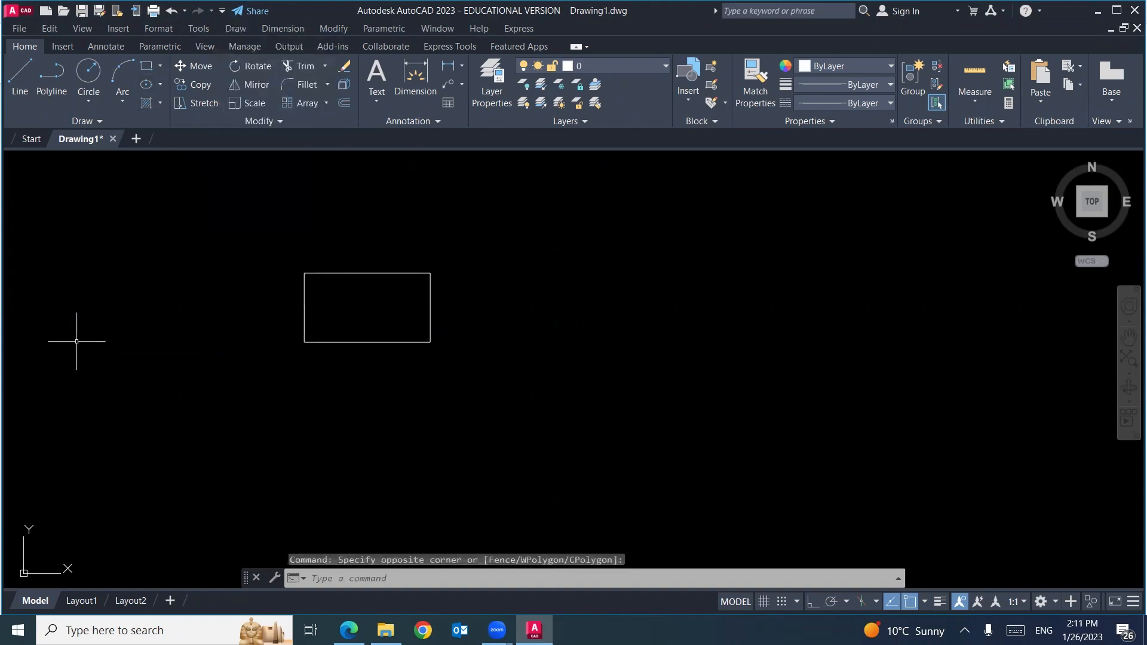
type("h")
key("Return")
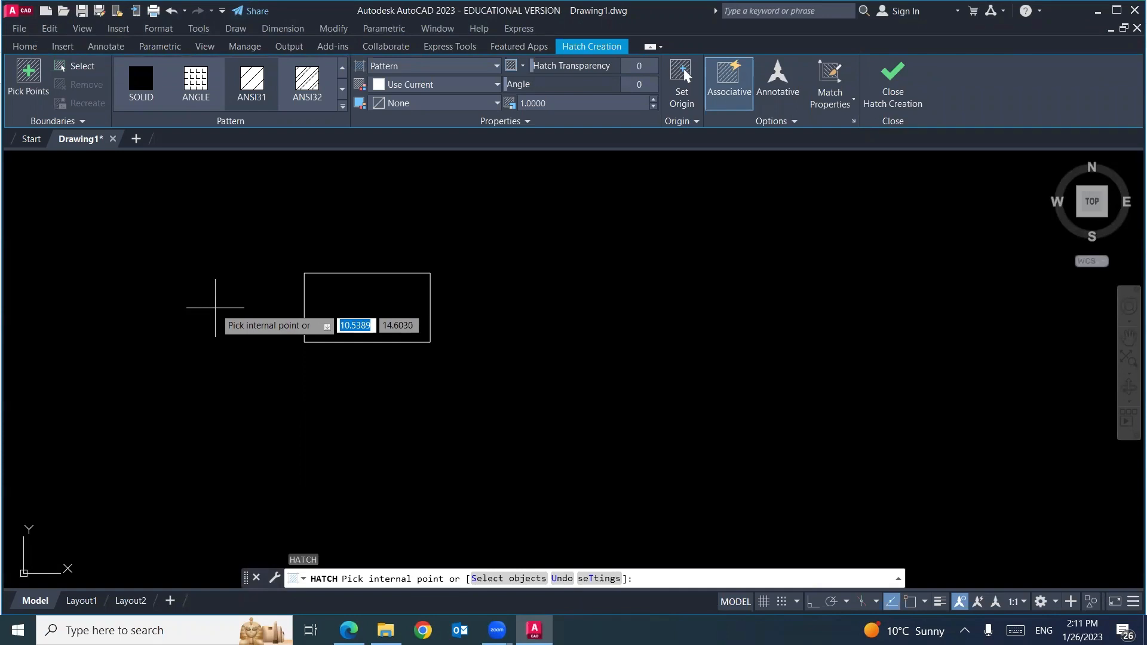
left_click(201, 325)
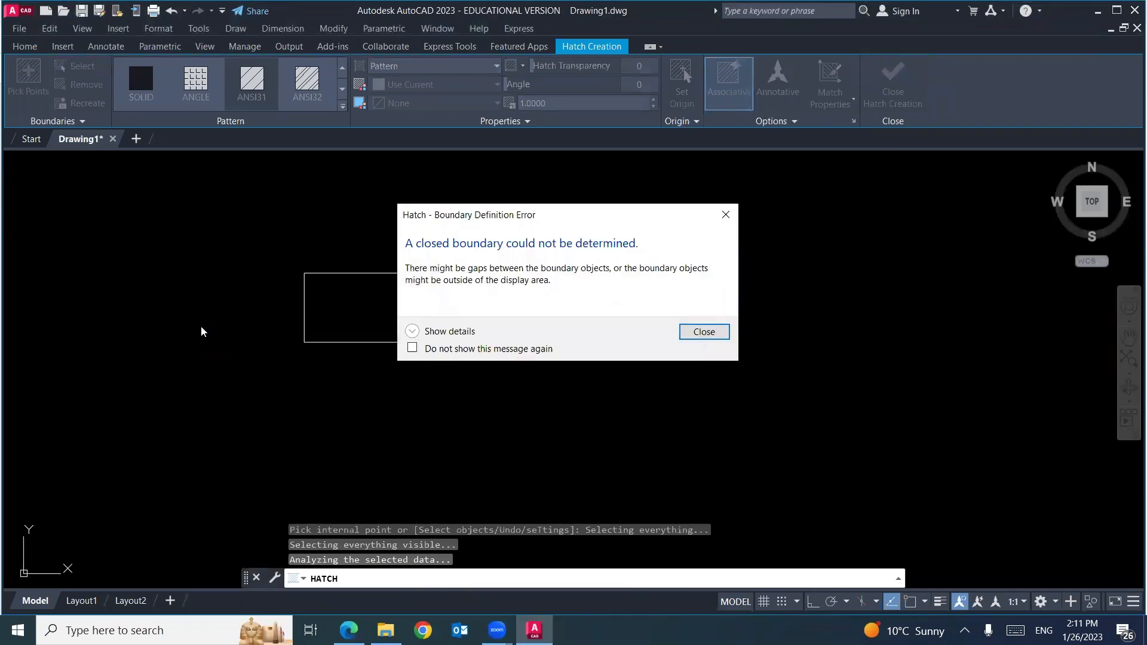
left_click(693, 332)
left_click(382, 319)
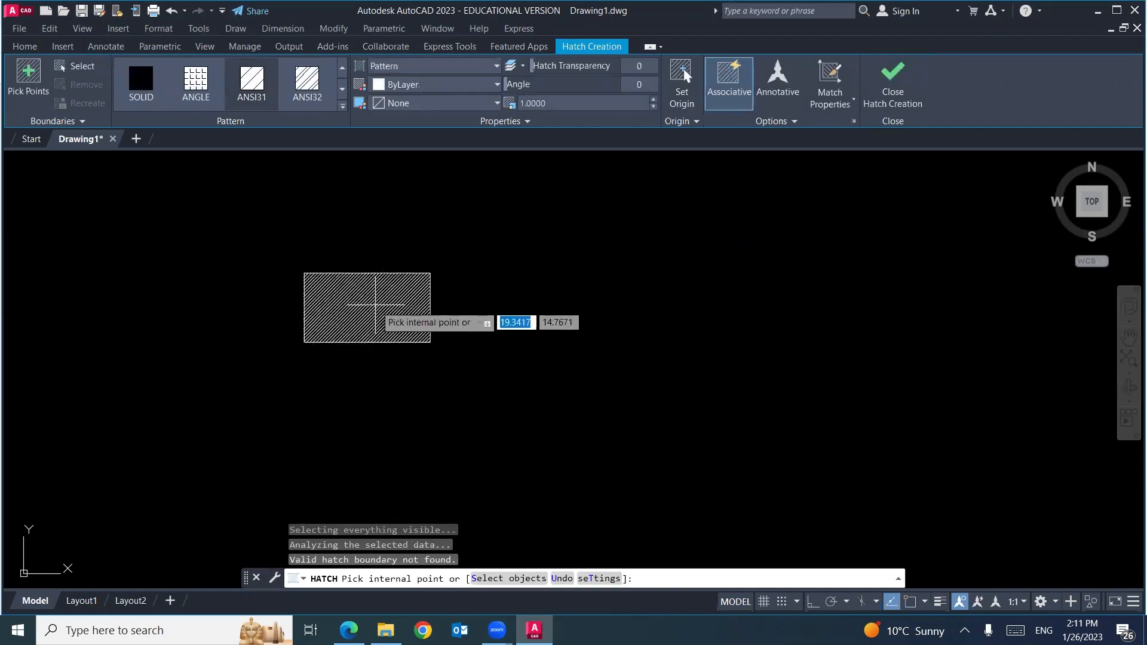
left_click(375, 305)
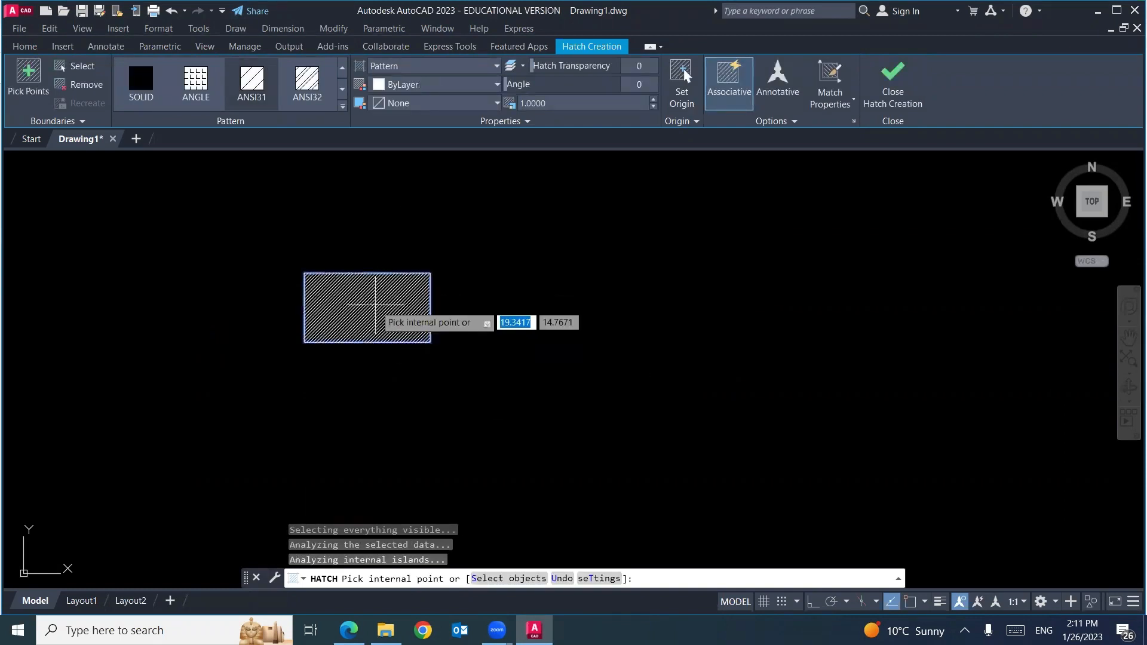
key("Return")
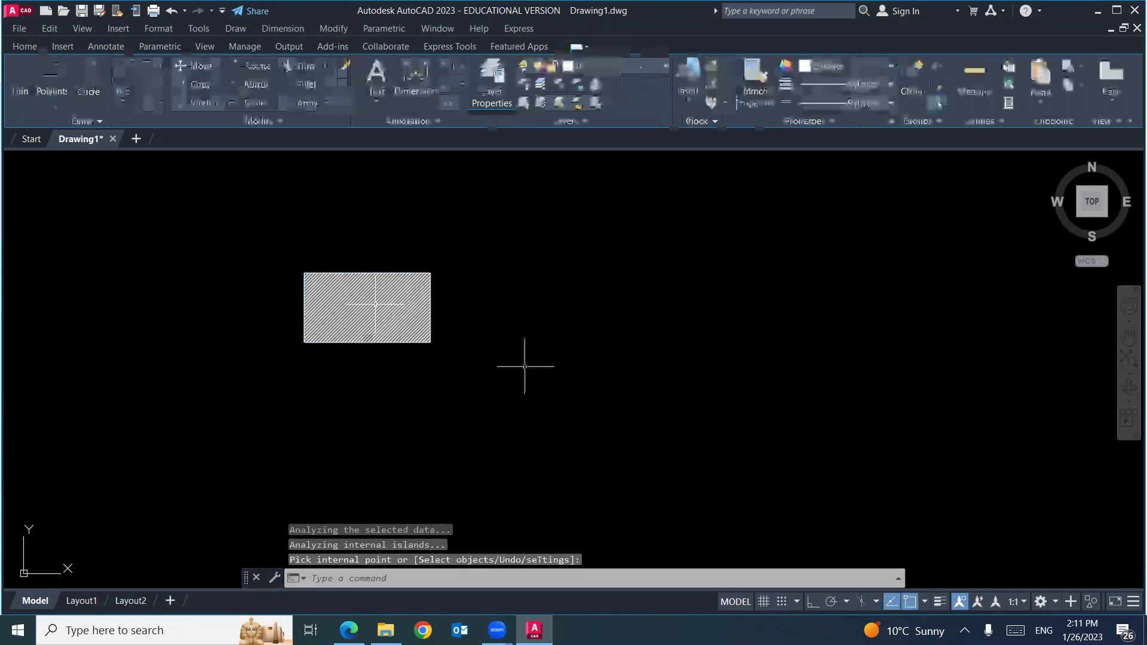
- Delete the rectangle's hatch and hatch its interior again with the ANSI32 pattern
scroll(264, 302, "up", 2)
scroll(261, 309, "up", 2)
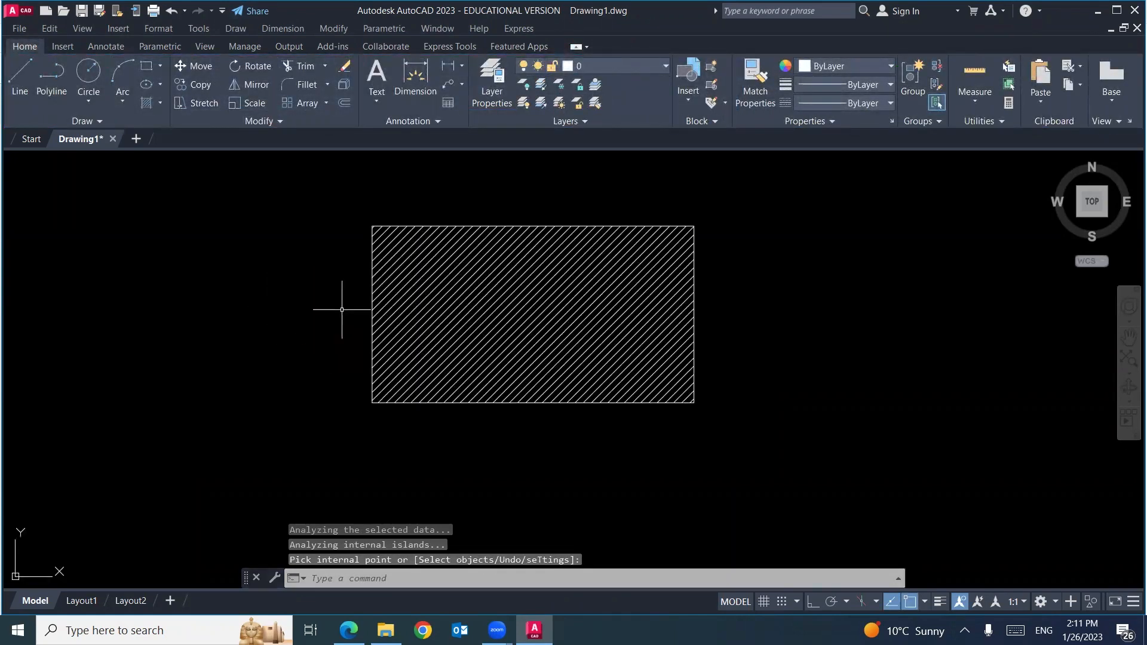
middle_click_drag(340, 307, 243, 325)
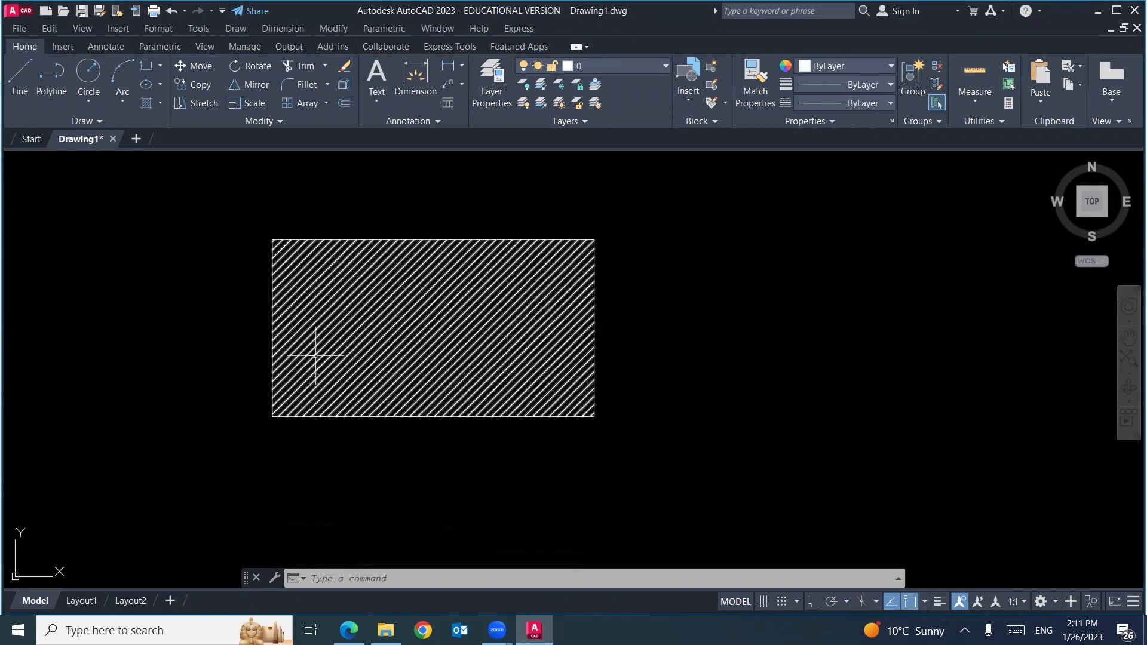
left_click(438, 328)
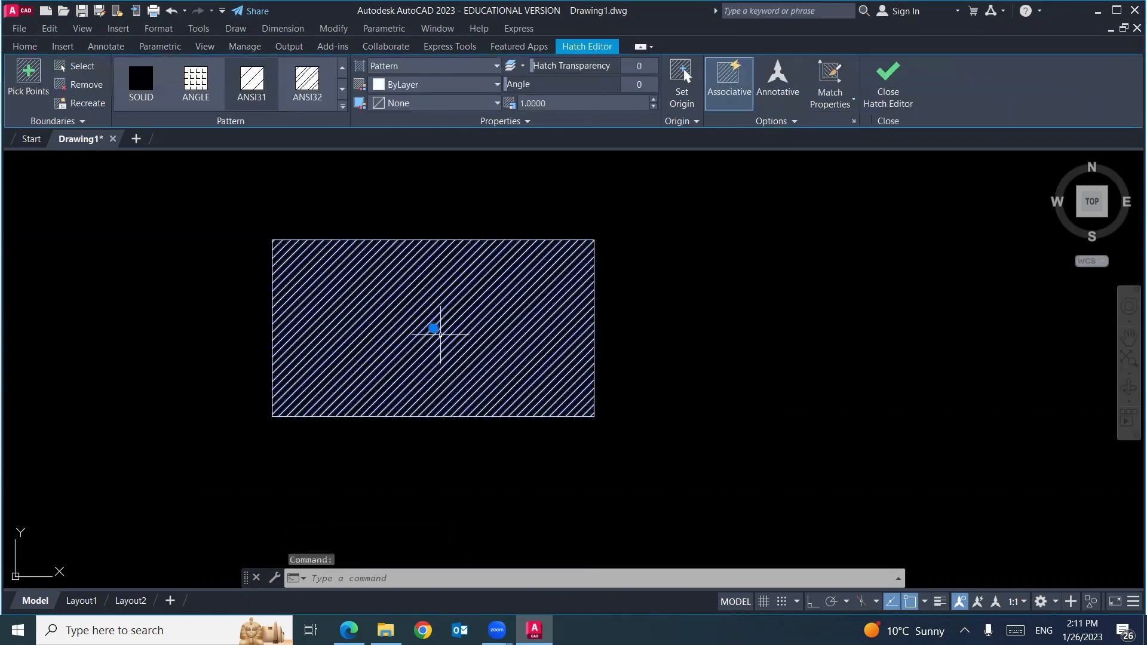
key("Delete")
type("h")
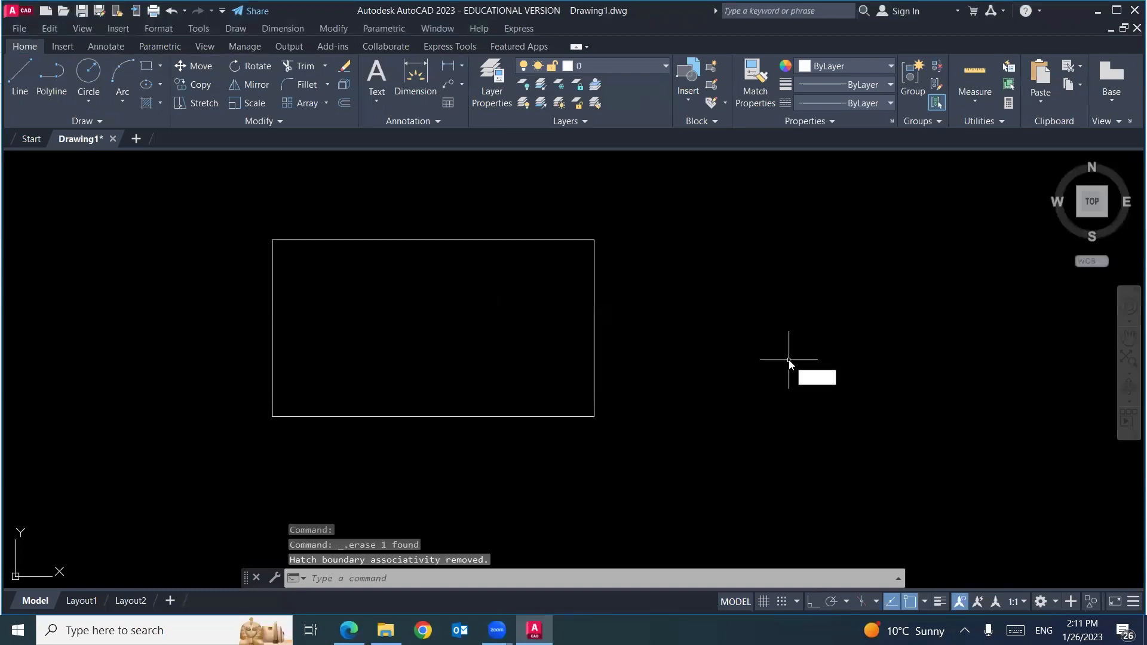
key("Return")
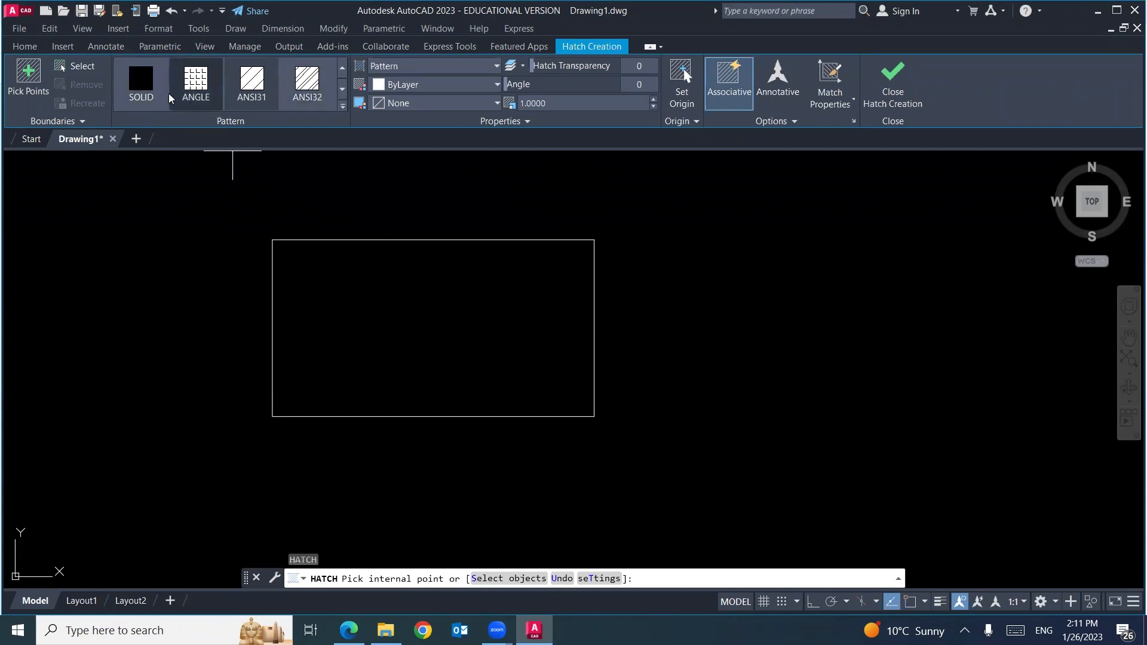
left_click(342, 91)
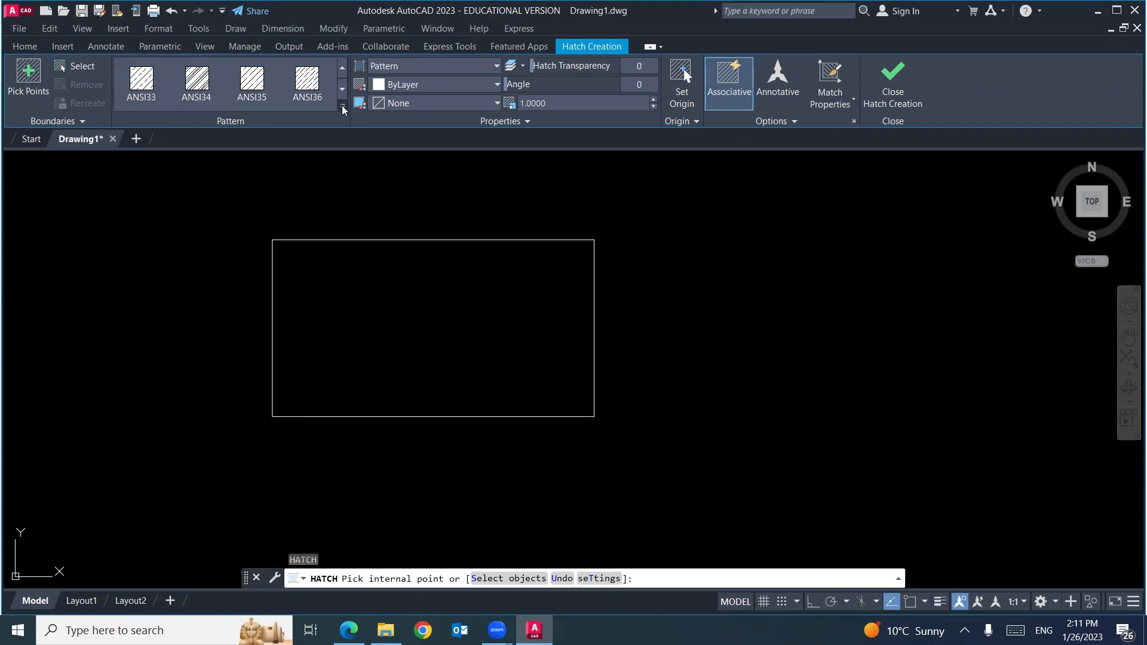
left_click(342, 106)
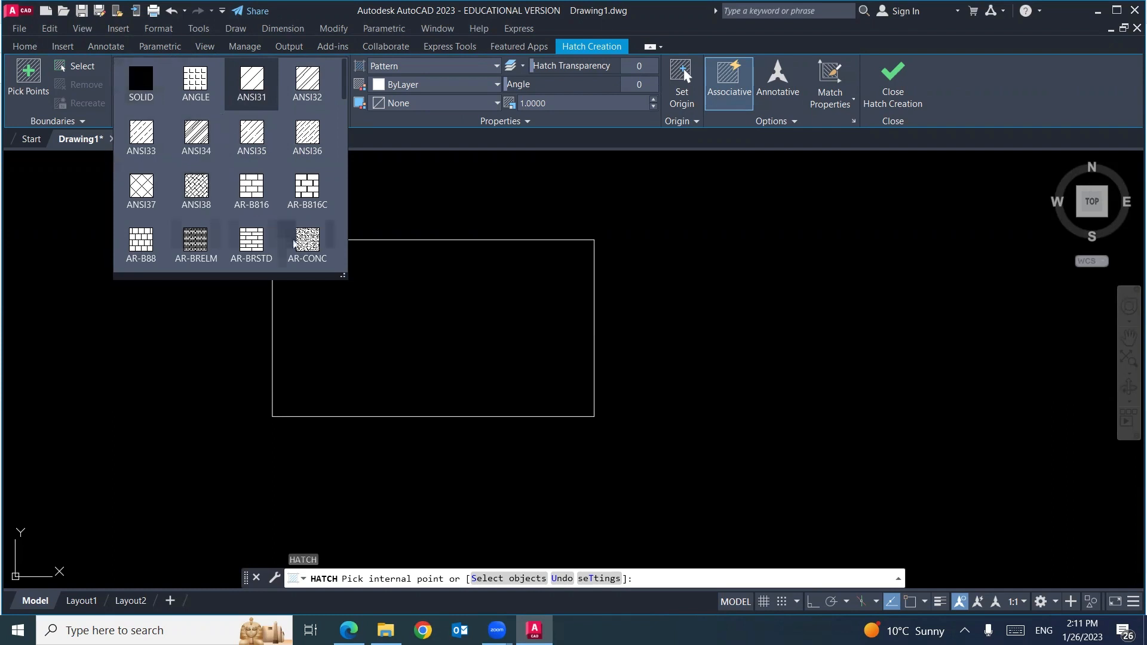
left_click(306, 83)
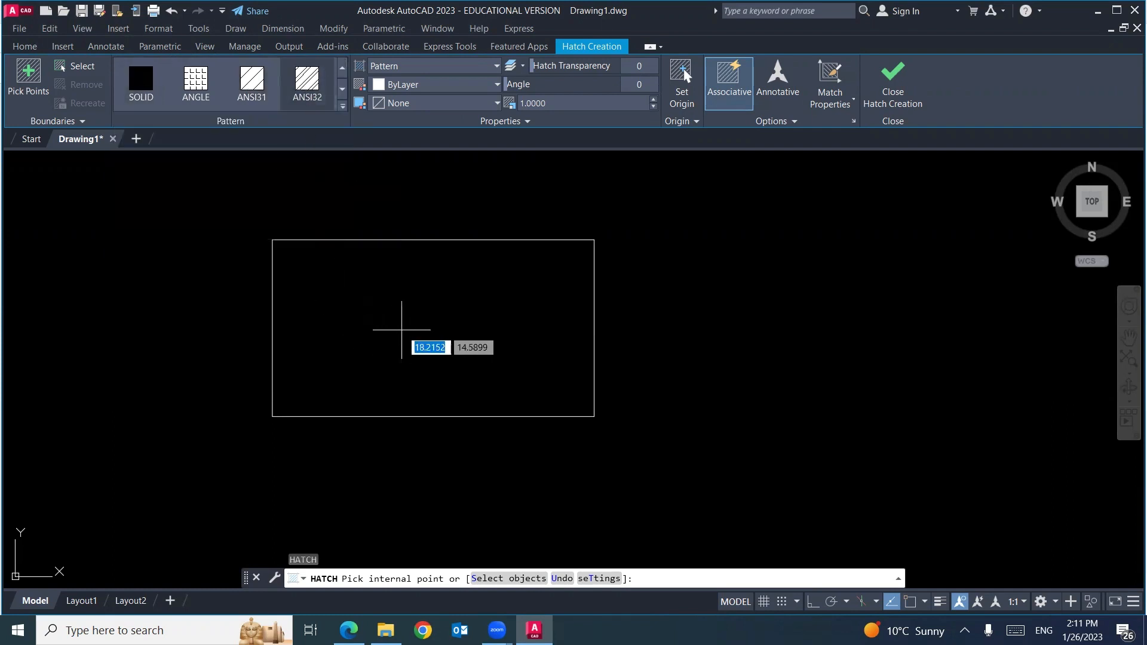
left_click(401, 329)
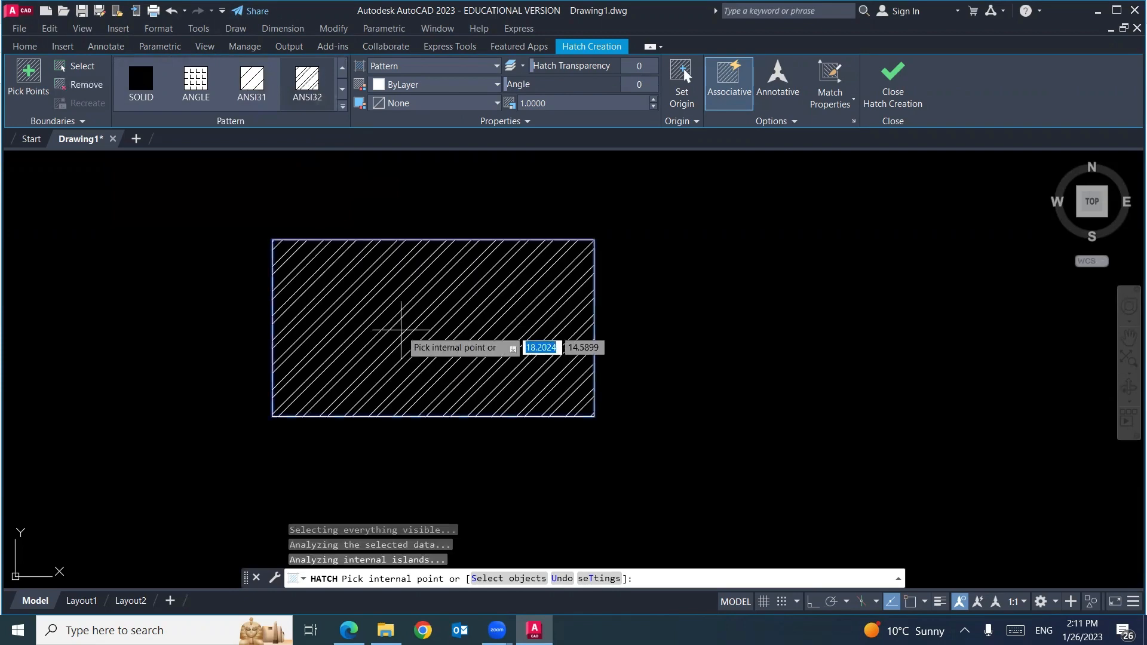
key("Return")
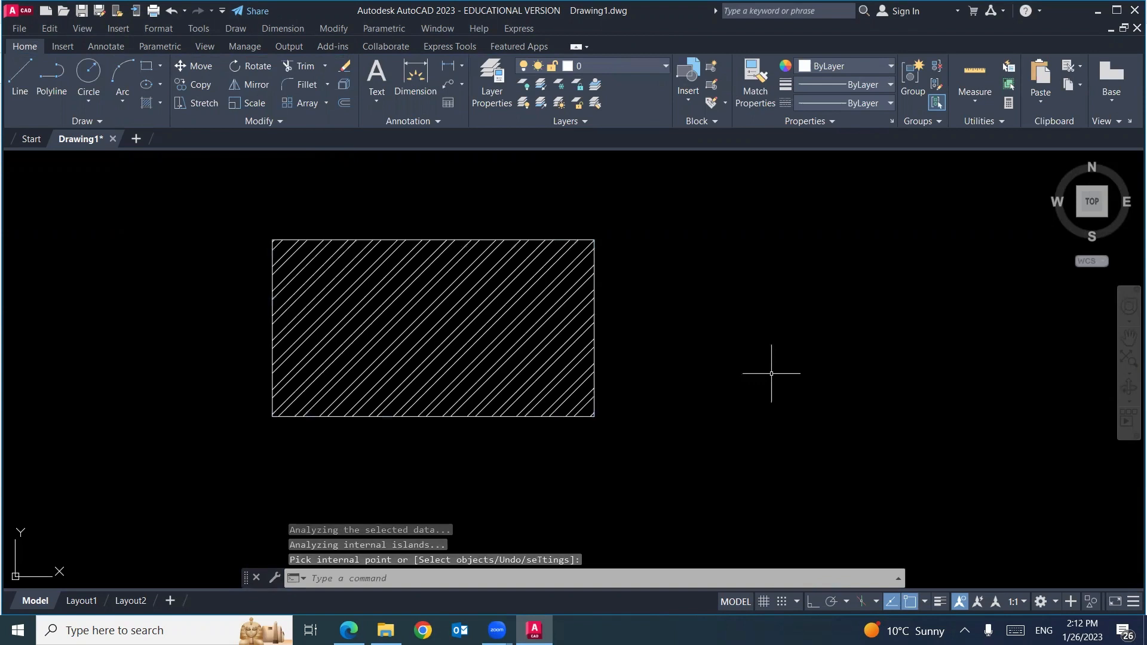
- Delete the ANSI32 hatch and apply the AR-CONC pattern to the inside of the rectangle
left_click(391, 298)
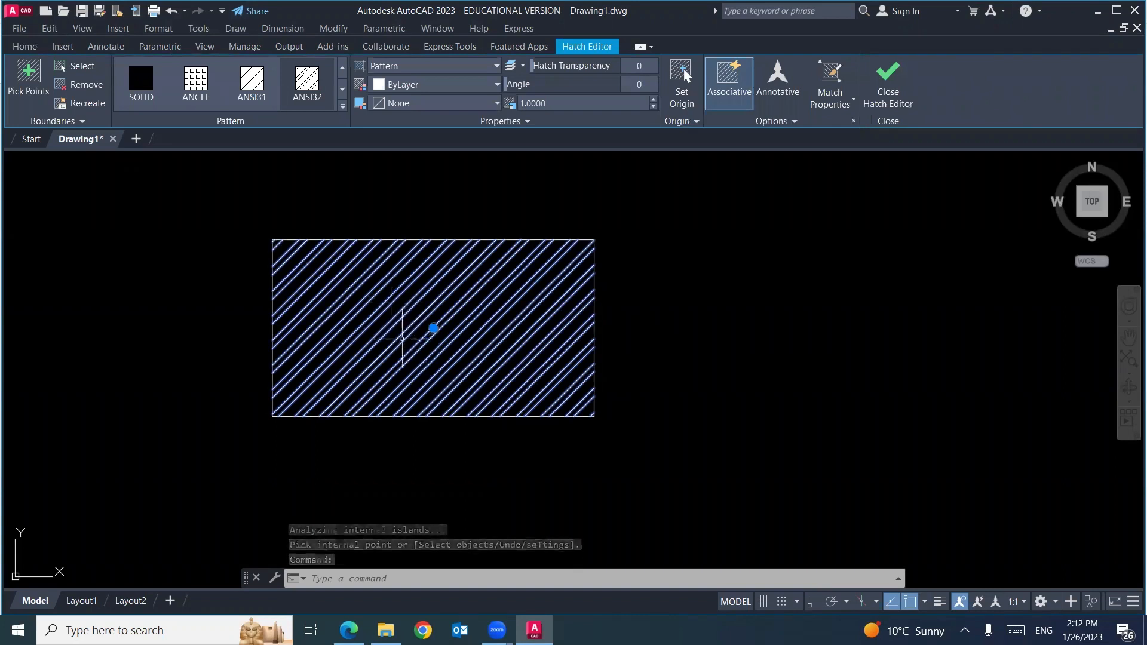
key("Delete")
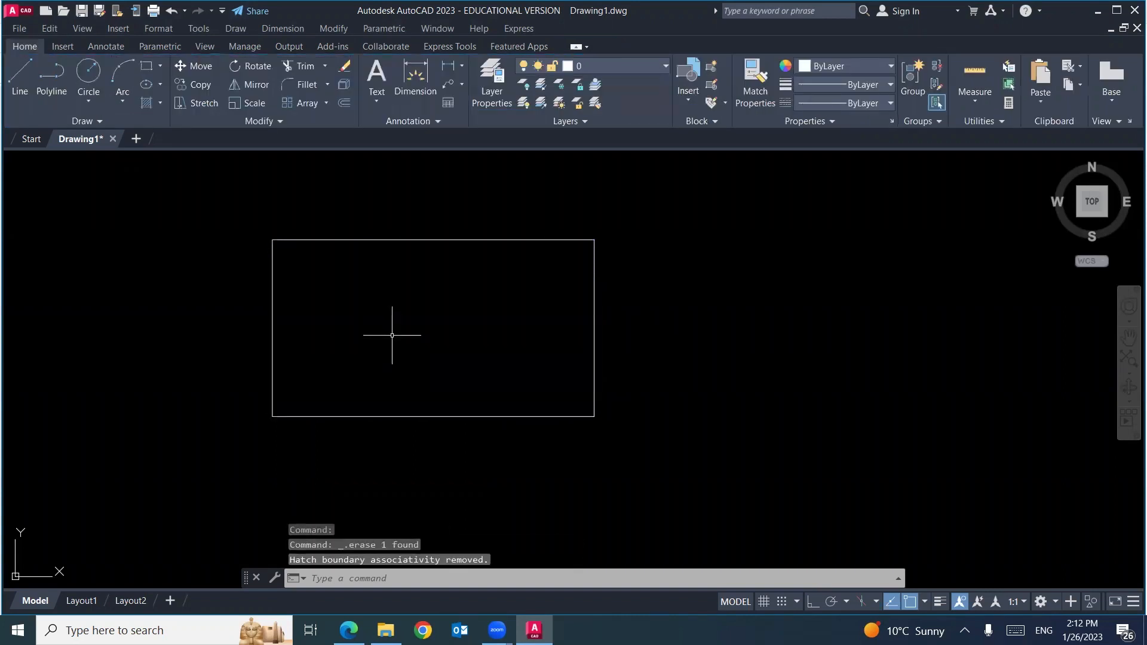
type("h")
key("Return")
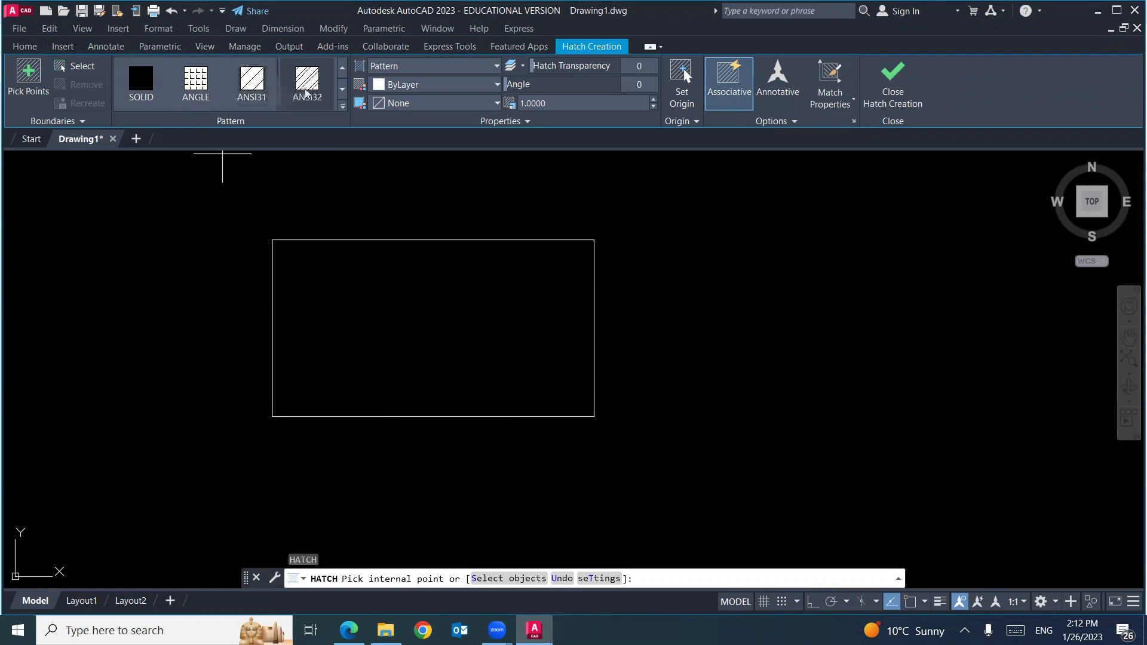
left_click(344, 107)
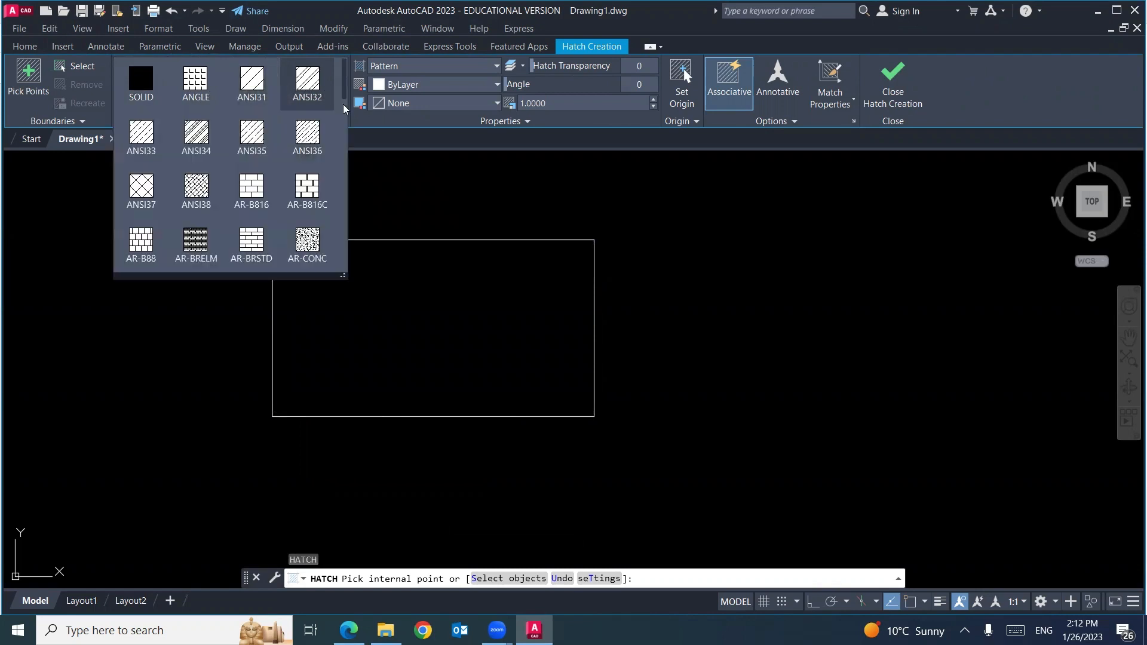
left_click(308, 242)
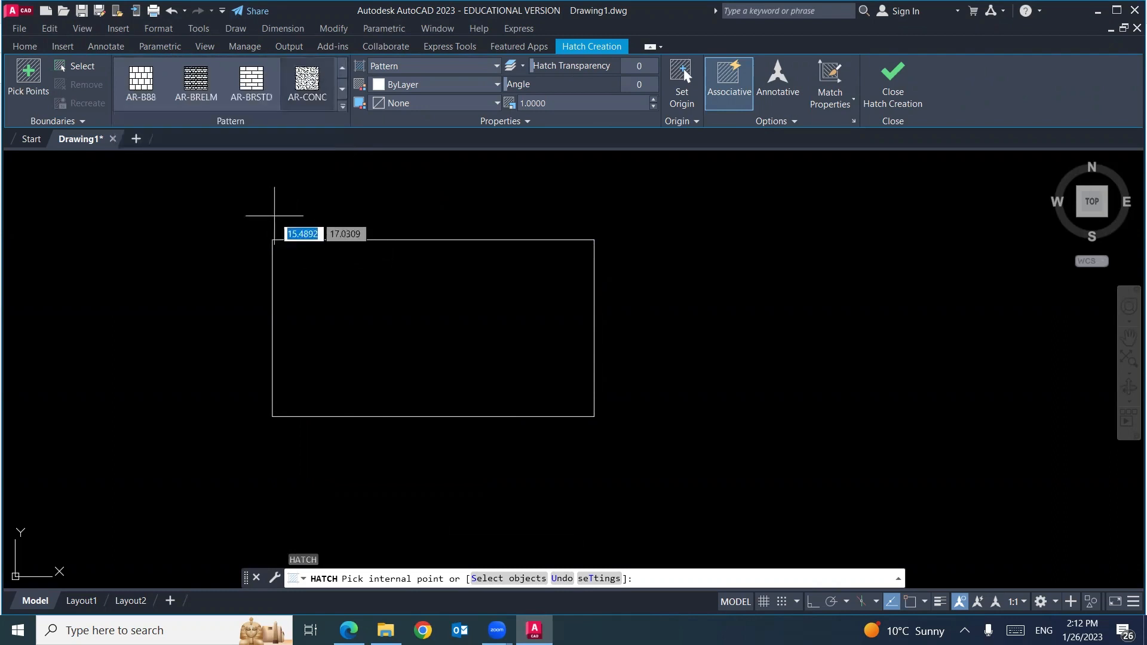
left_click(435, 324)
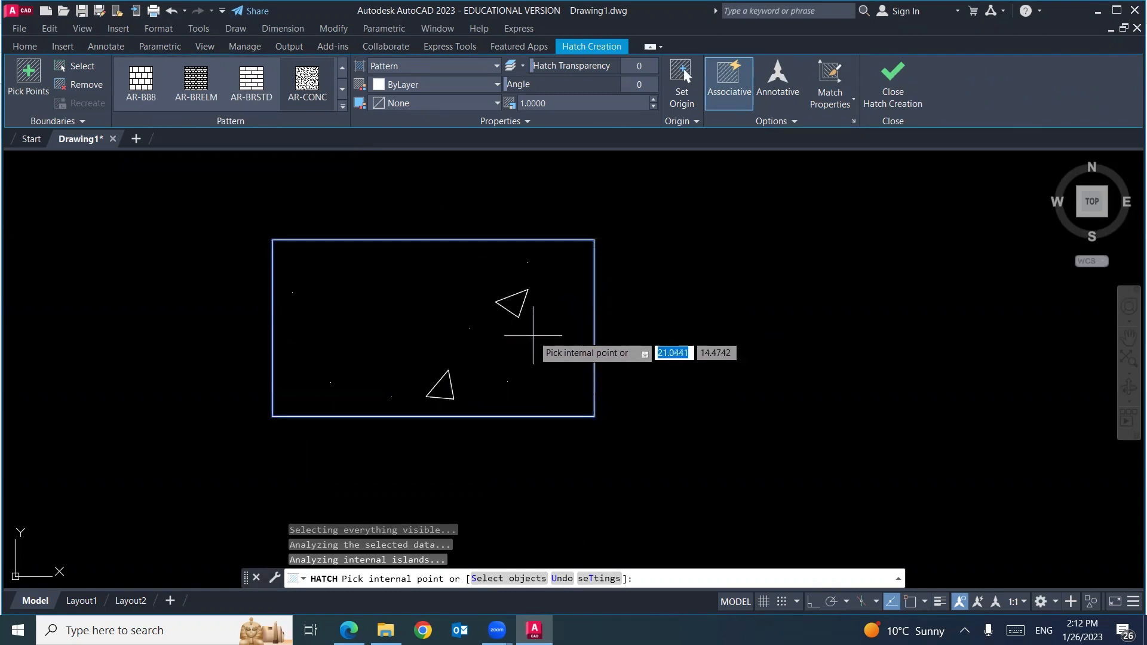
- Set the scale of the AR-CONC hatch to 0.1 and finish the hatch
left_click(551, 102)
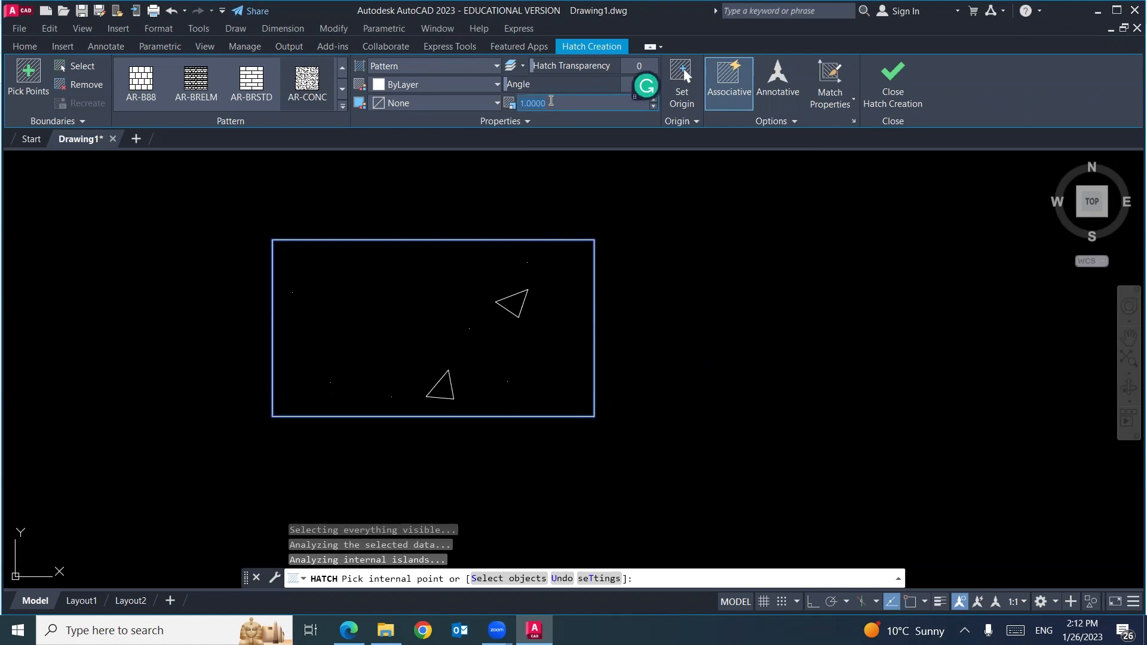
type(".1")
key("Return")
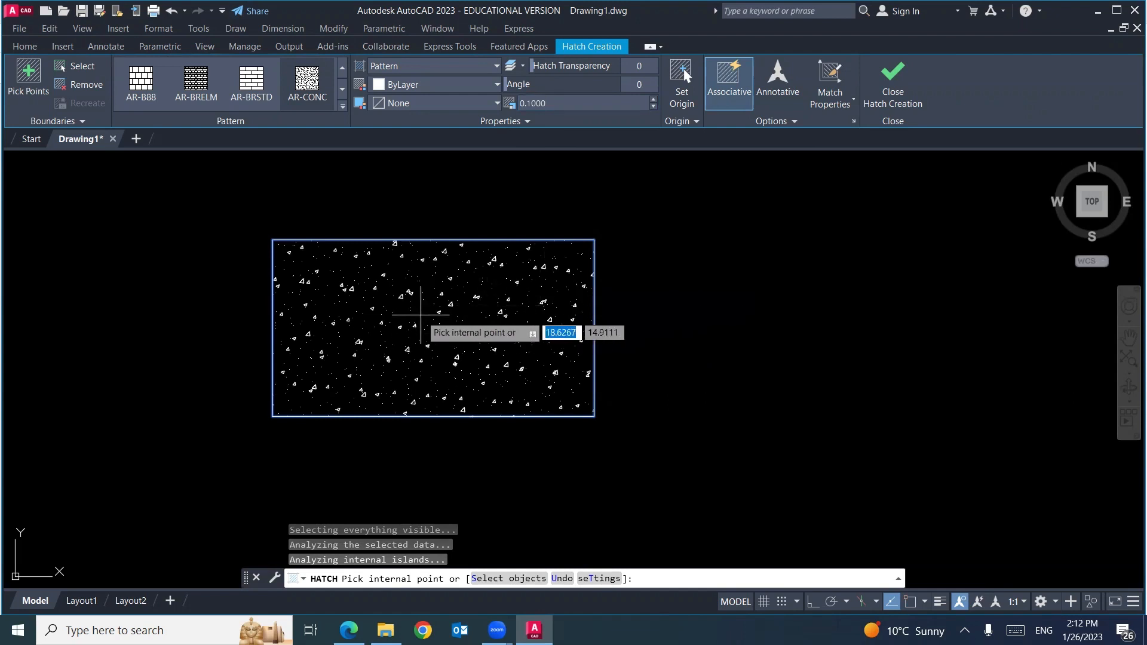
key("Return")
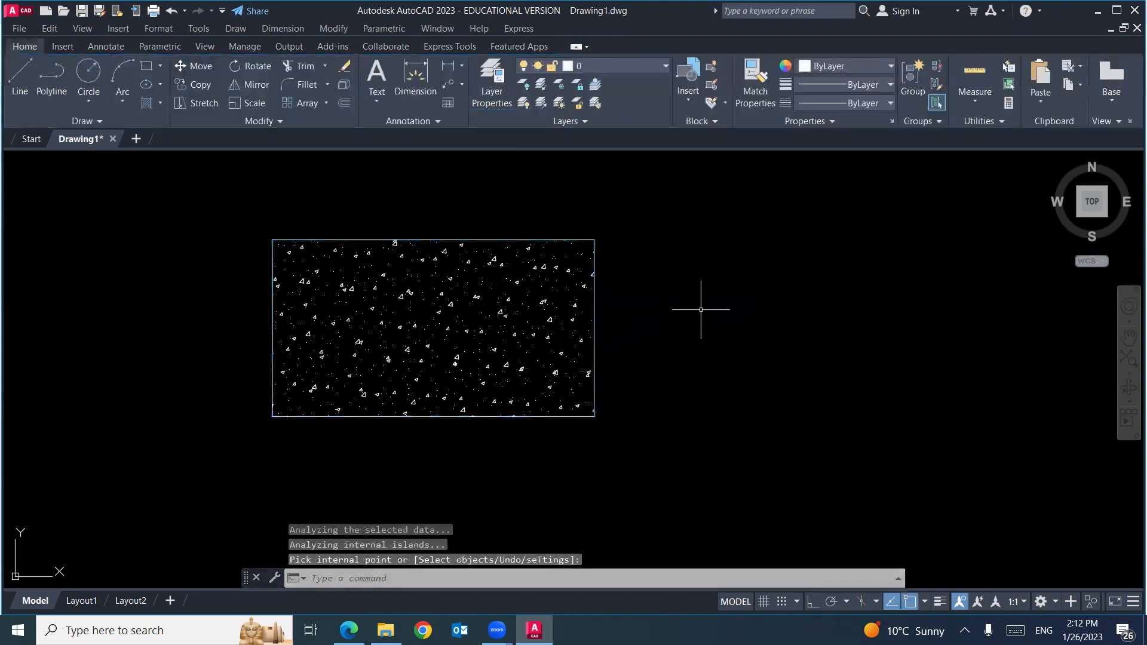
- Delete the AR-CONC hatch from the rectangle
middle_click_drag(712, 350, 519, 335)
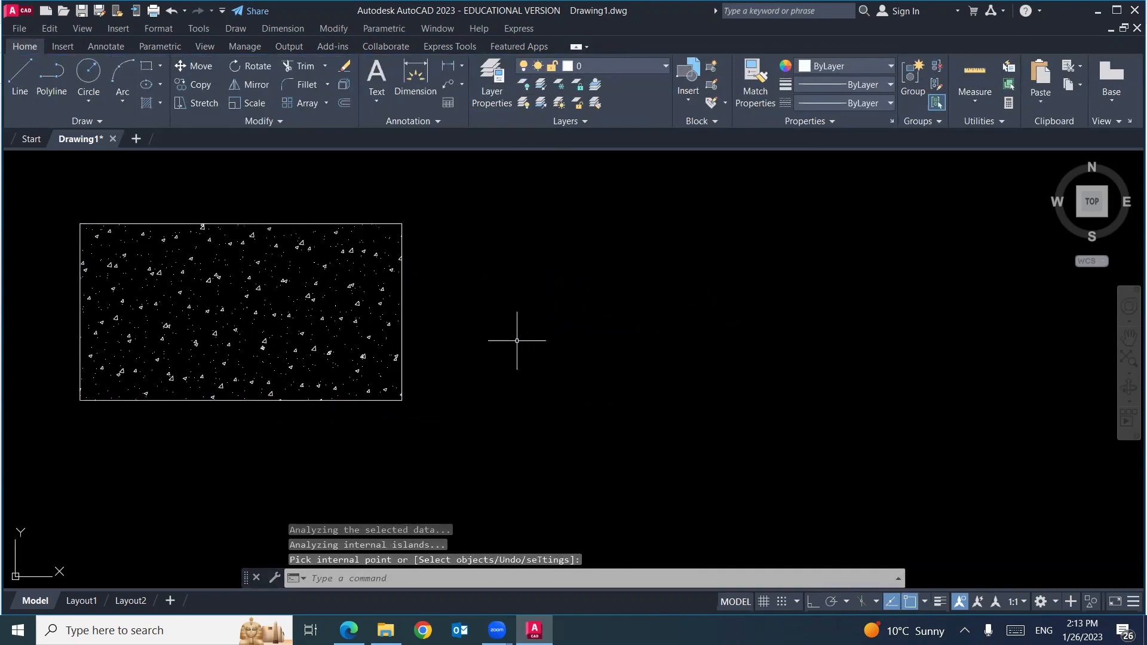
left_click(333, 307)
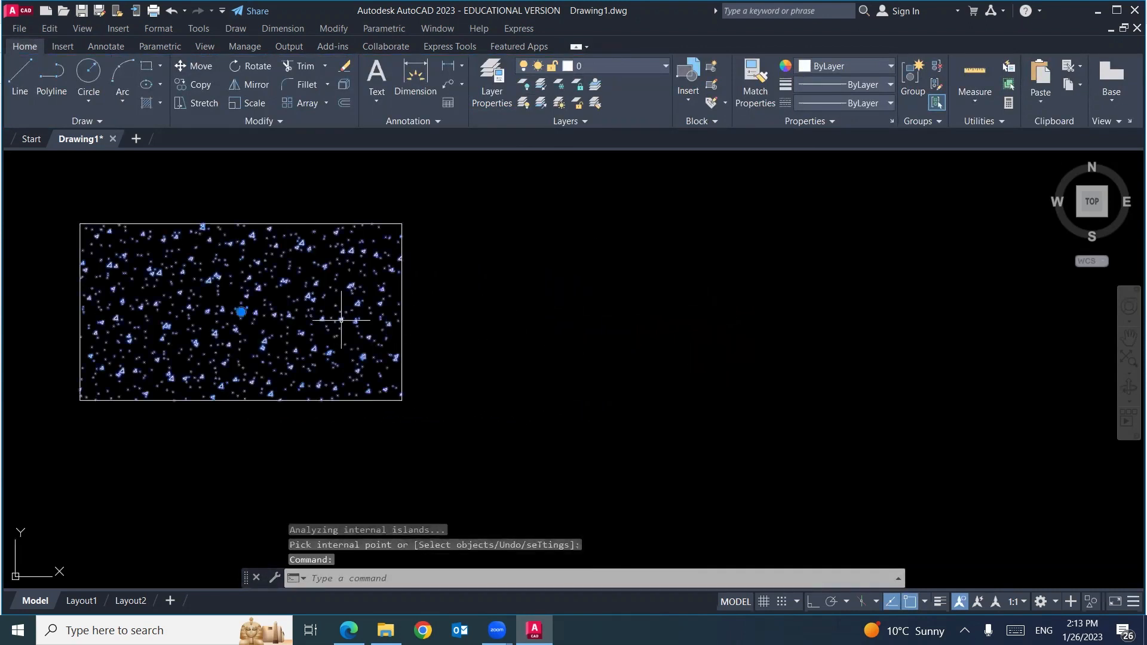
key("Delete")
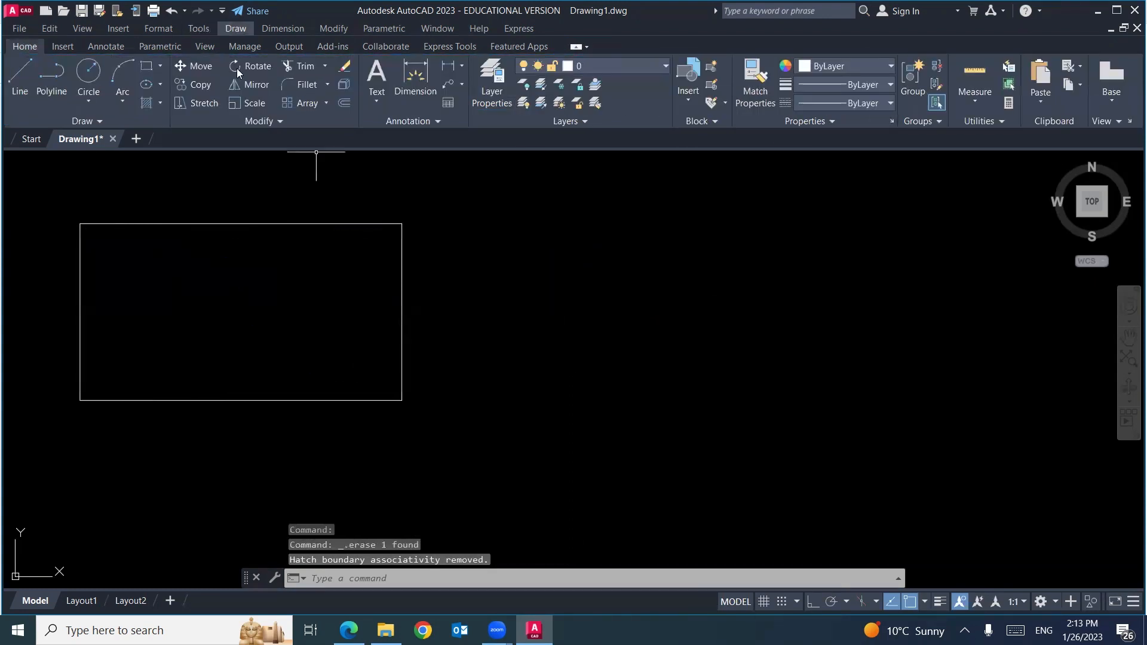
- Hatch the inside of the rectangle with the AR-BRSTD pattern and set the hatch color to Green
left_click(236, 28)
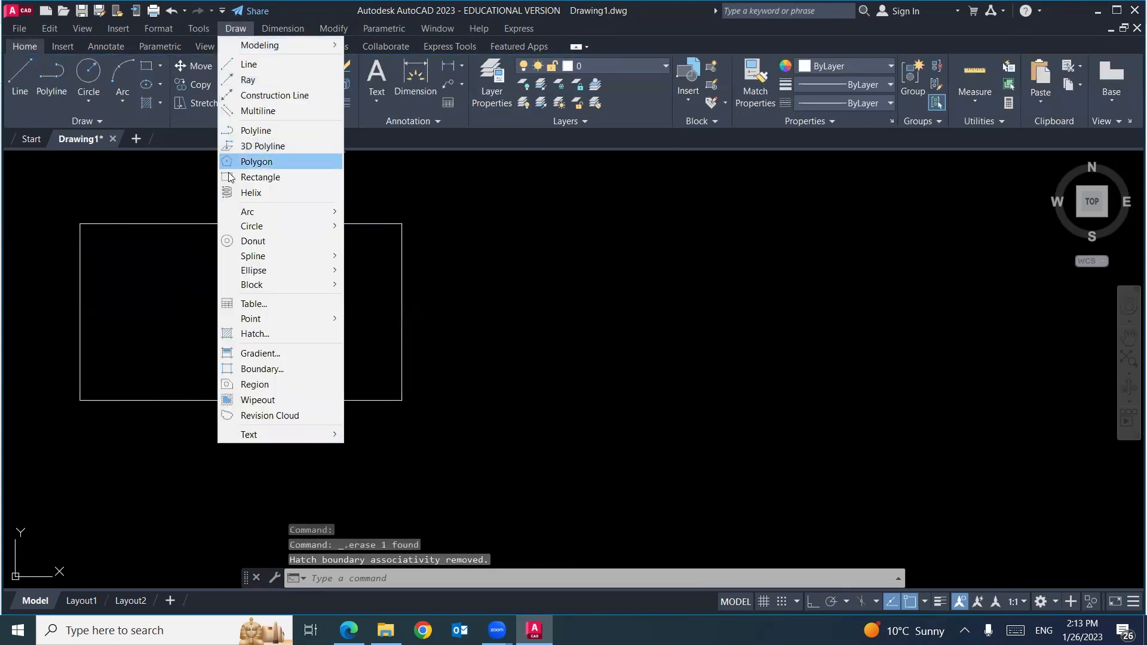
left_click(257, 334)
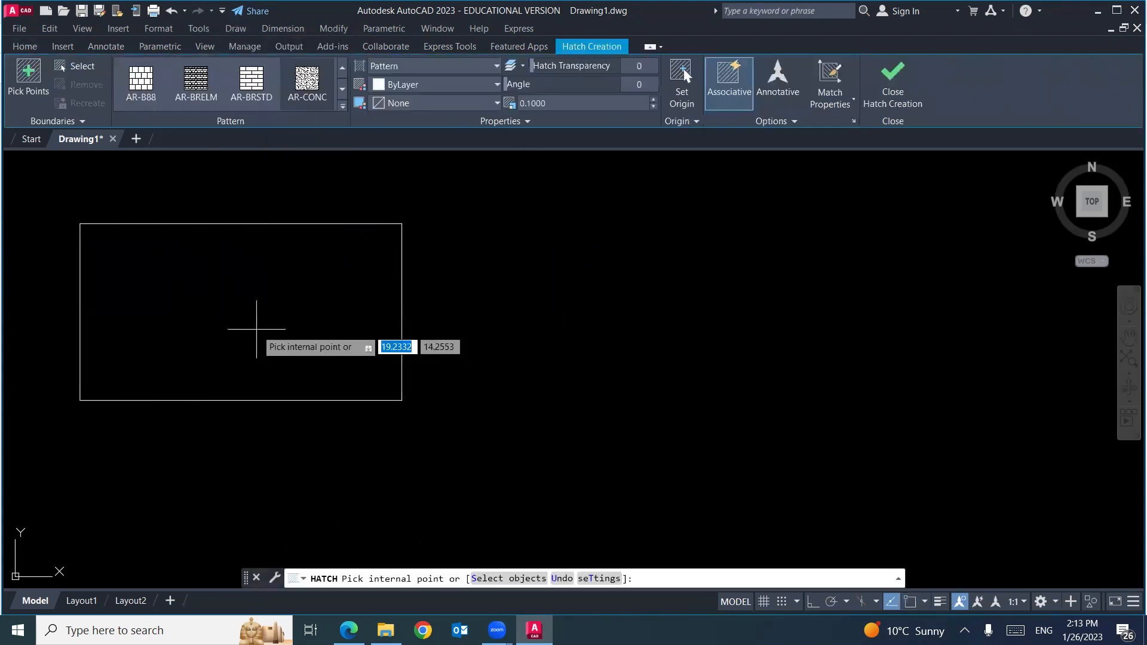
left_click(251, 85)
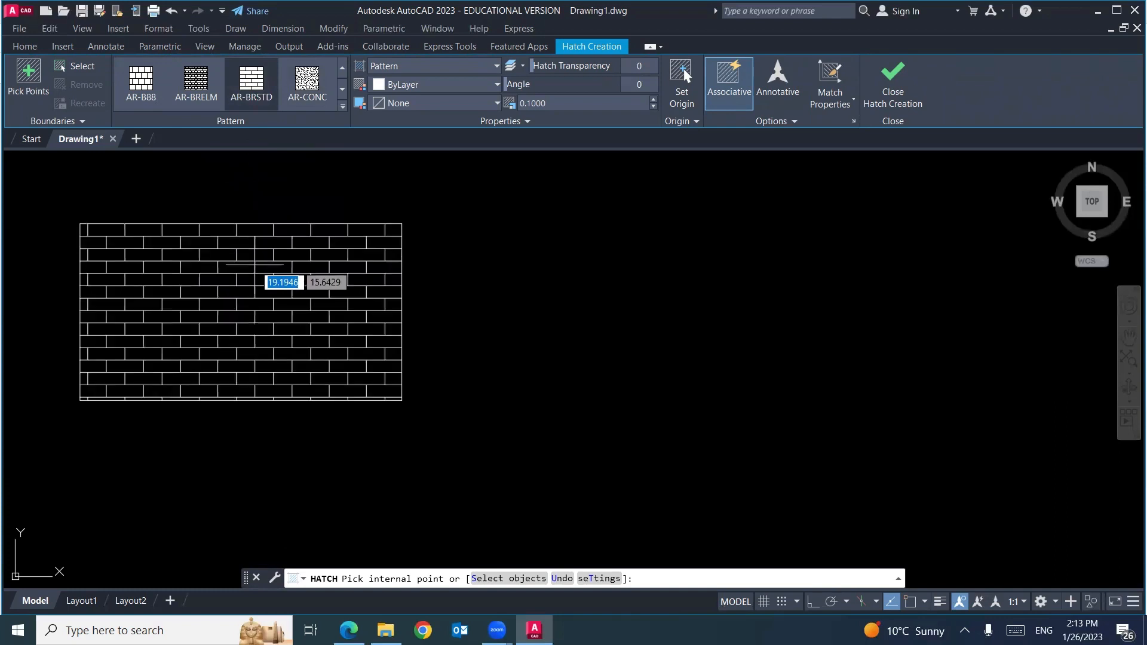
left_click(254, 264)
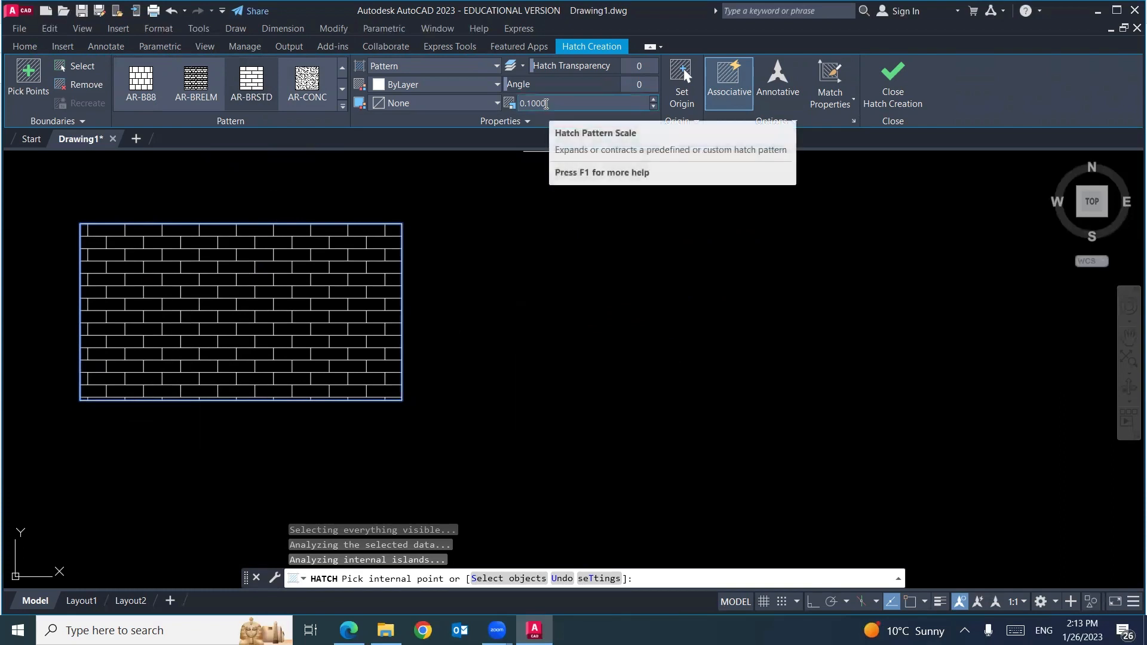
left_click(471, 85)
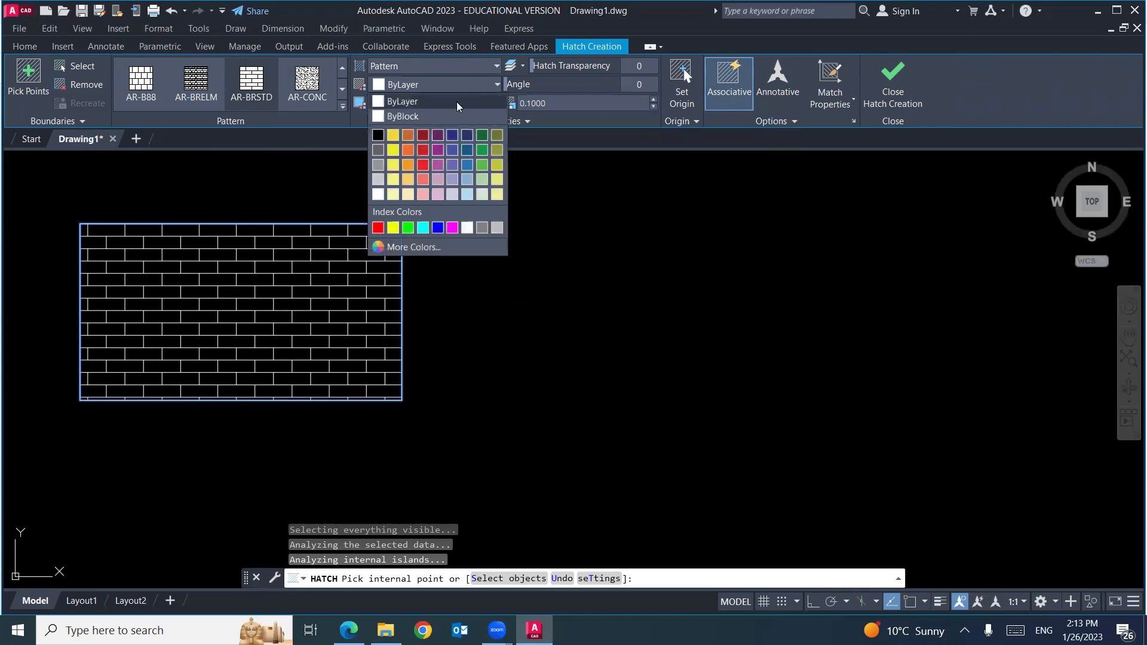
left_click(408, 227)
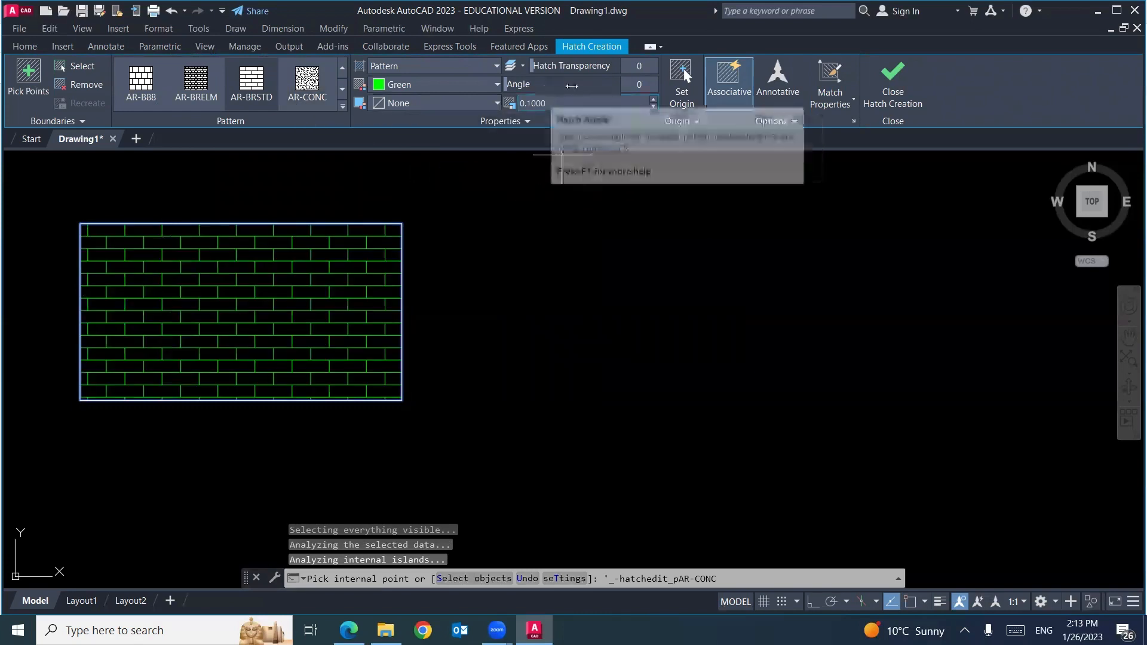
- Try the rectangle's brick hatch at angles of 45 and 28 degrees
left_click(642, 85)
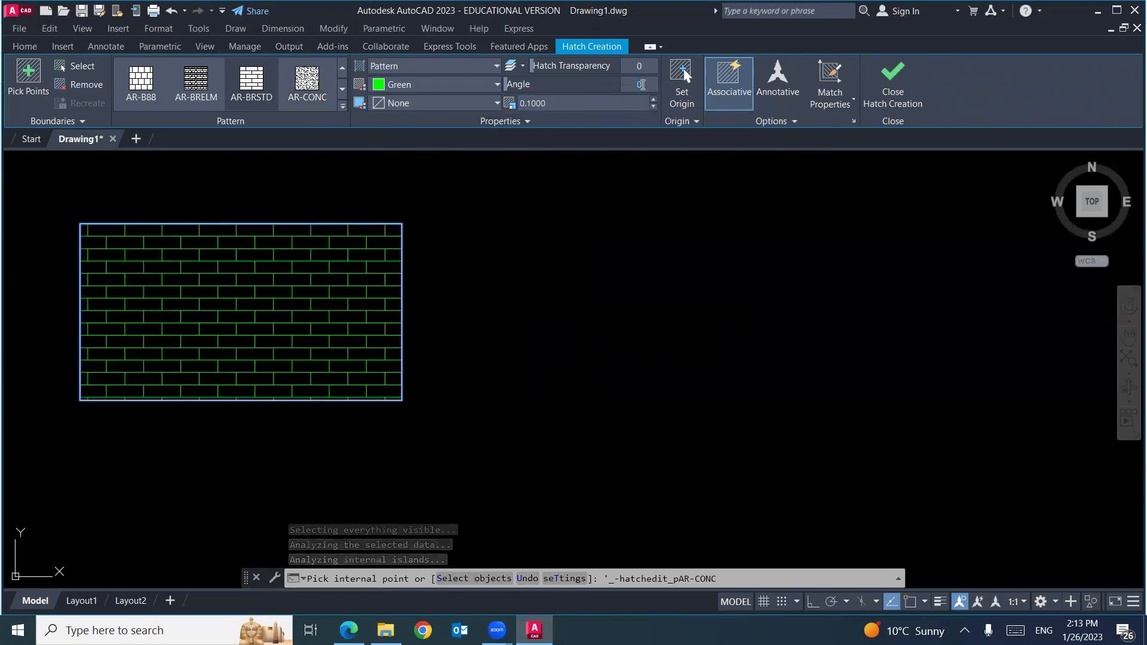
type("45")
key("Return")
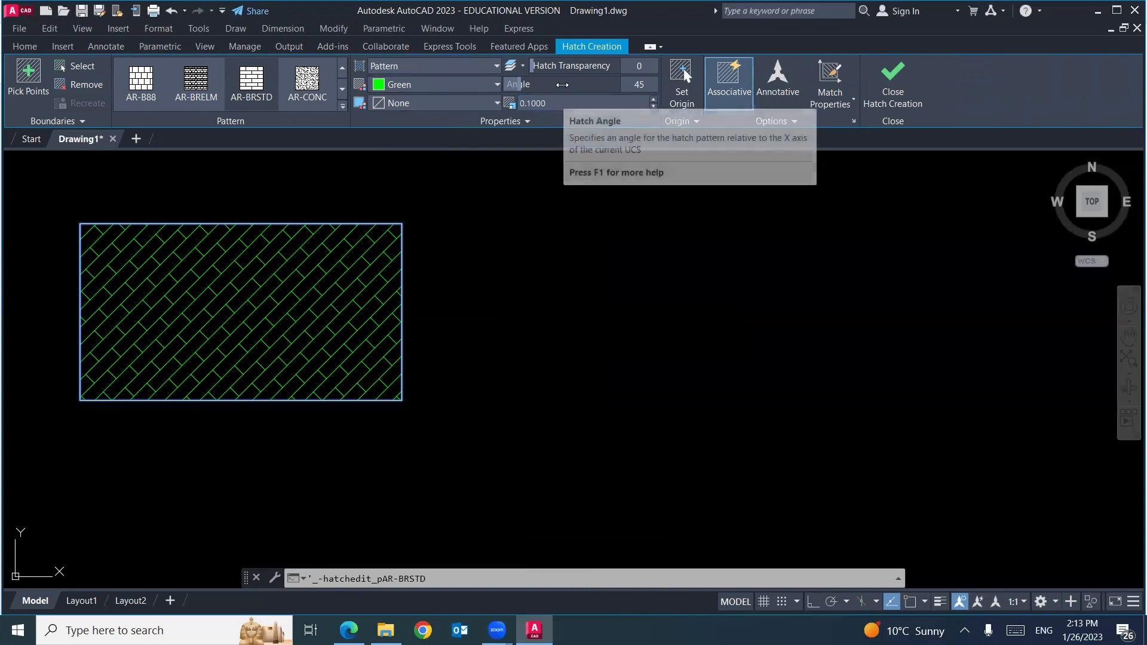
left_click_drag(641, 84, 649, 83)
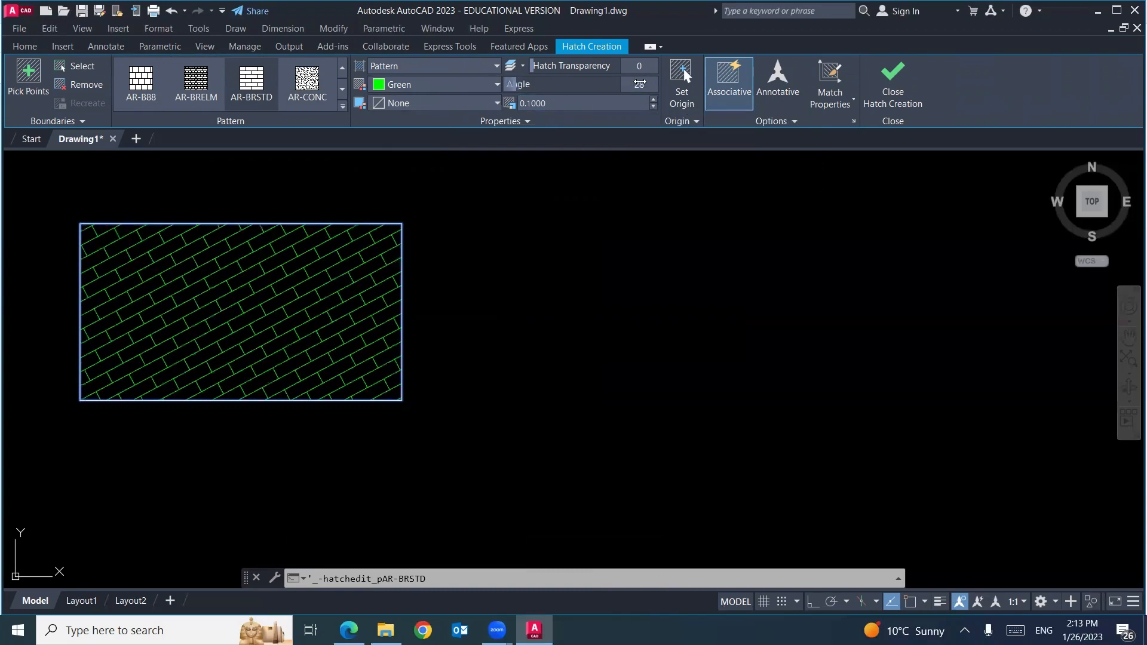
- Set the brick hatch angle to 0 and finish the hatch
left_click(550, 104)
type("0")
key("Return")
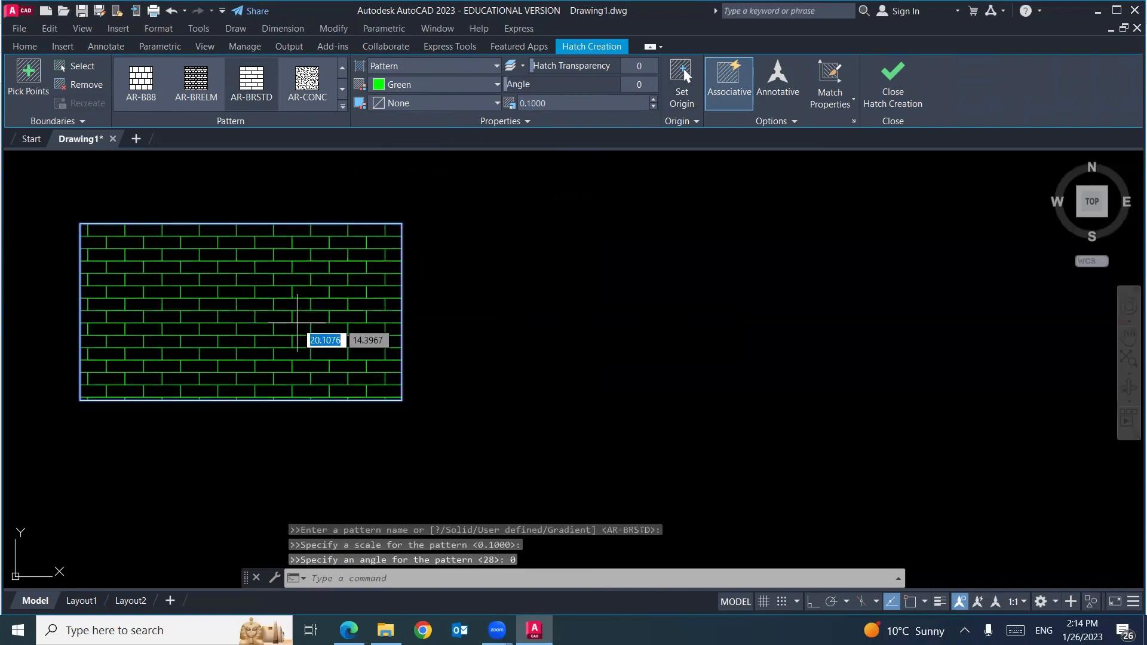
key("Return")
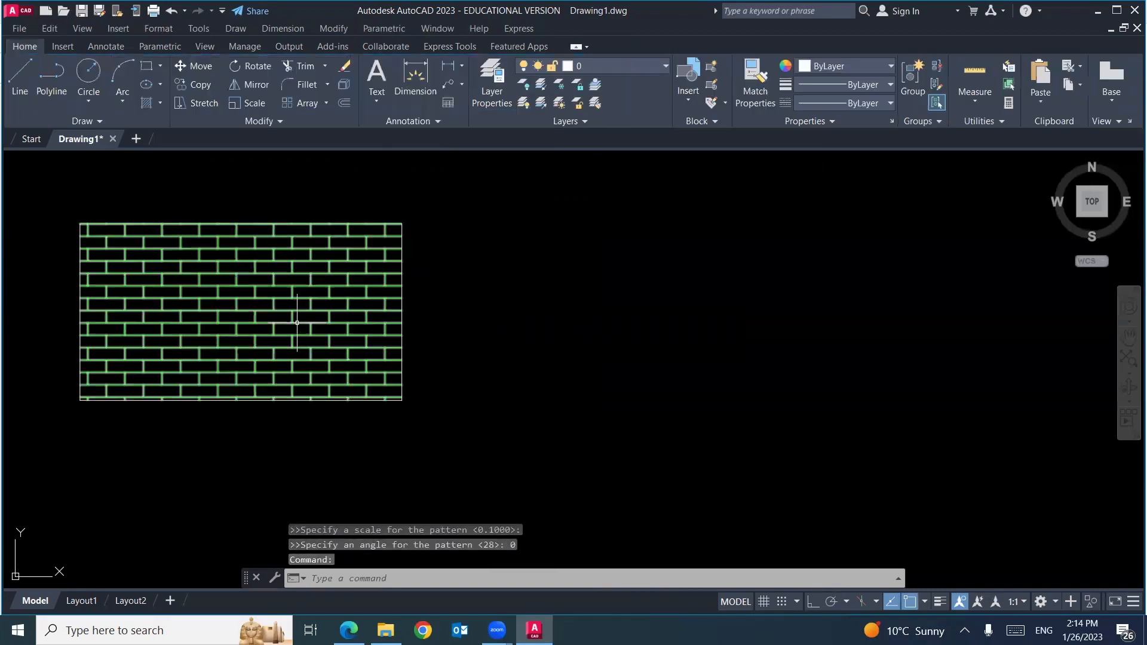
- Draw a circle in the empty space to the right of the hatched rectangle
scroll(445, 297, "down", 4)
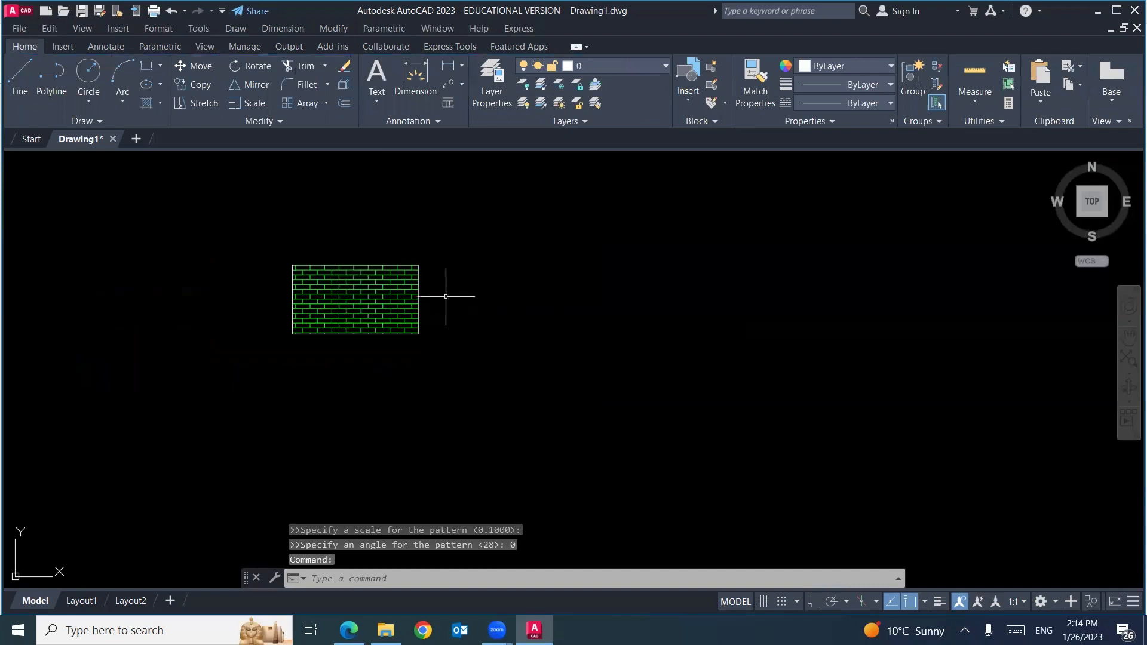
middle_click_drag(515, 334, 371, 302)
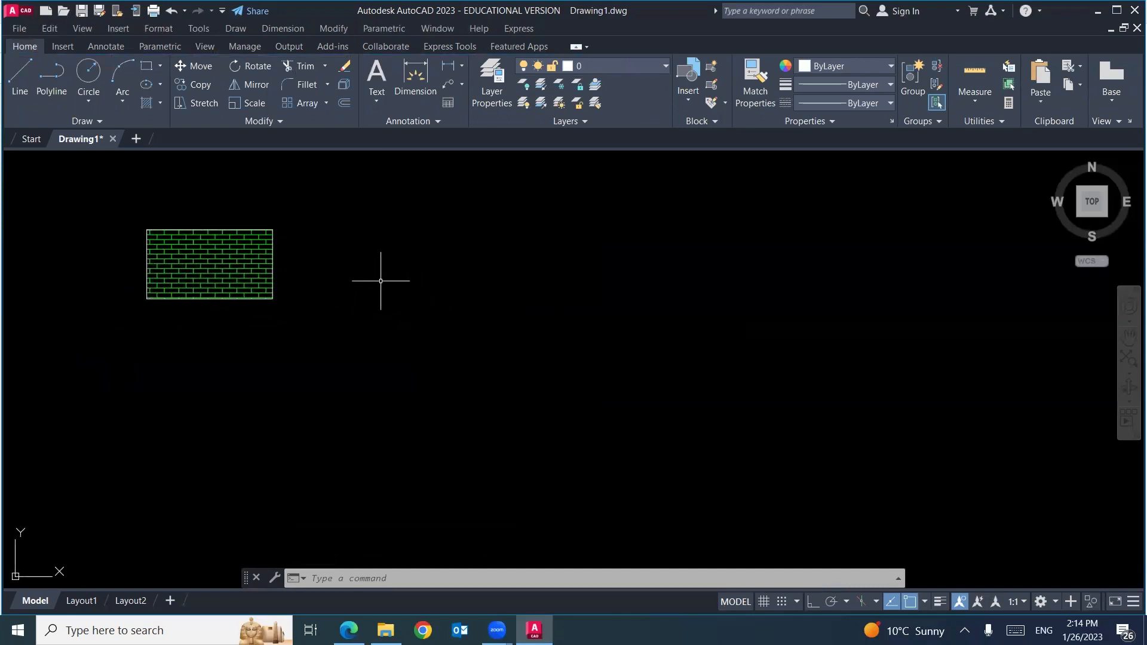
type("c")
key("Return")
left_click(408, 262)
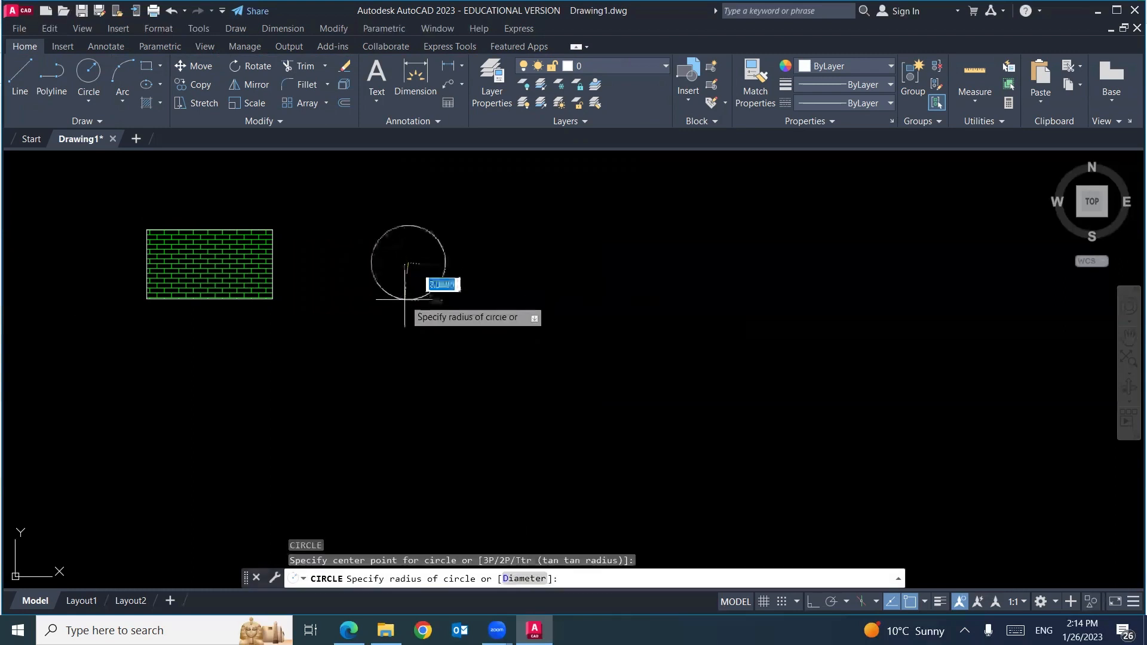
left_click(405, 298)
- Apply a hatch with the BOX pattern to the inside of the circle
scroll(410, 259, "up", 5)
middle_click_drag(412, 263, 422, 326)
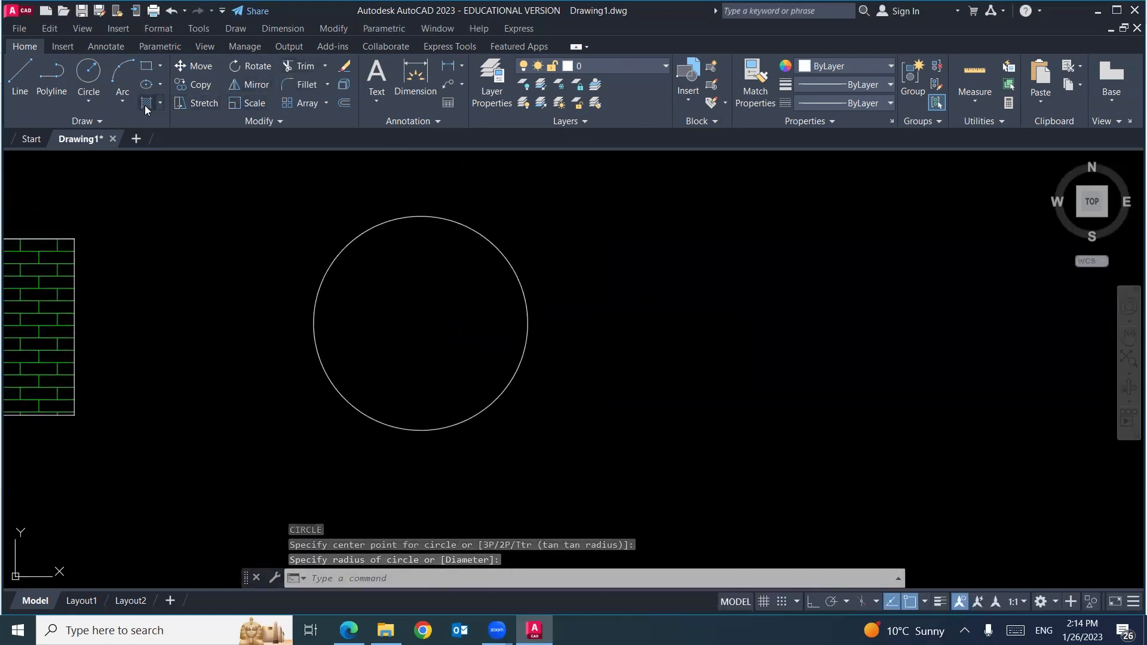
left_click(145, 104)
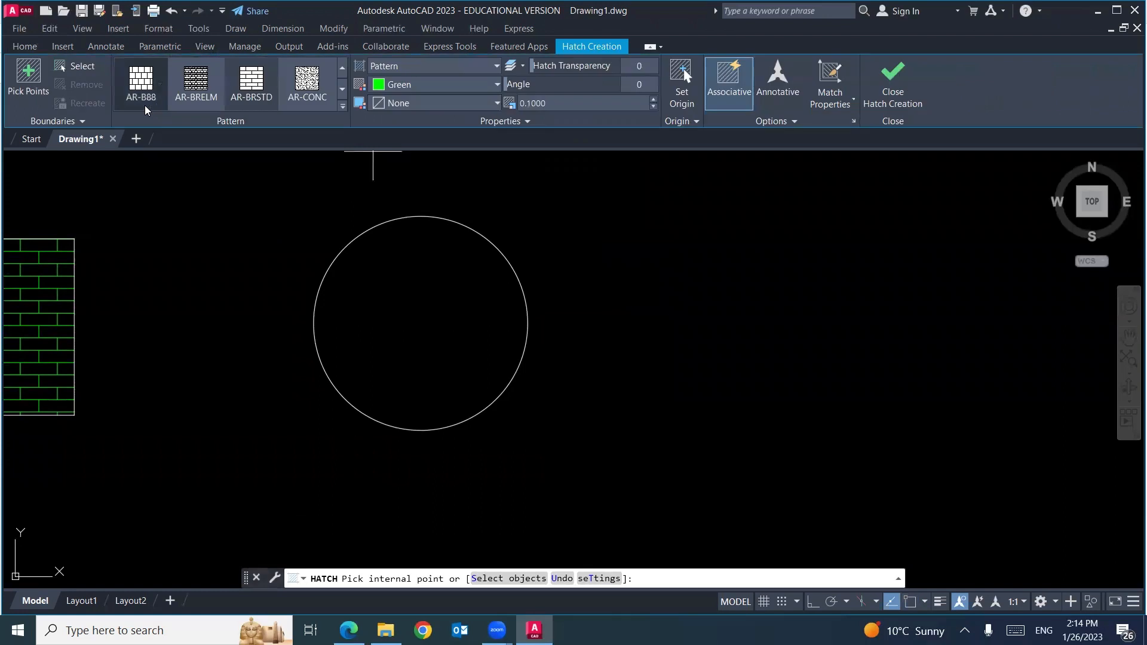
left_click(340, 106)
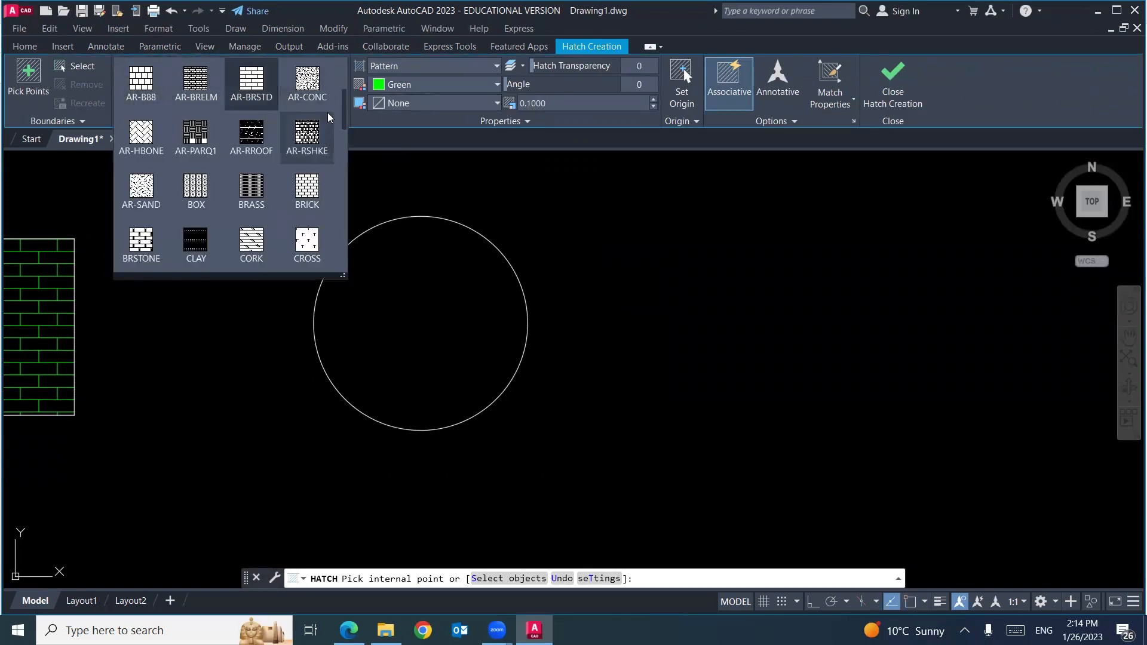
left_click(202, 192)
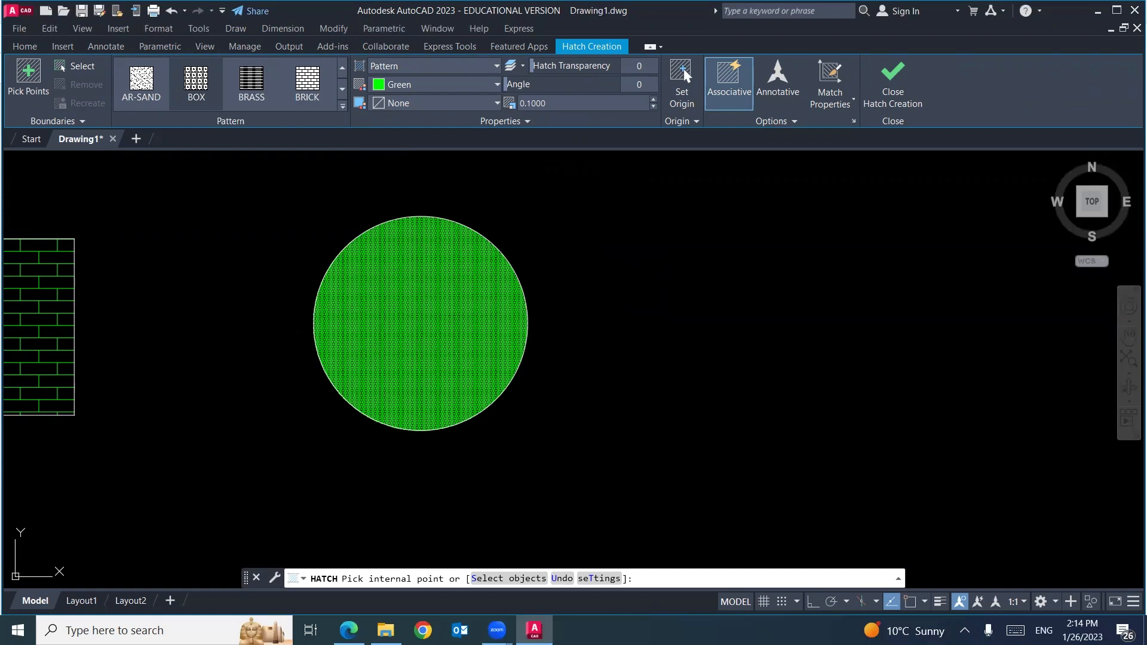
left_click(412, 294)
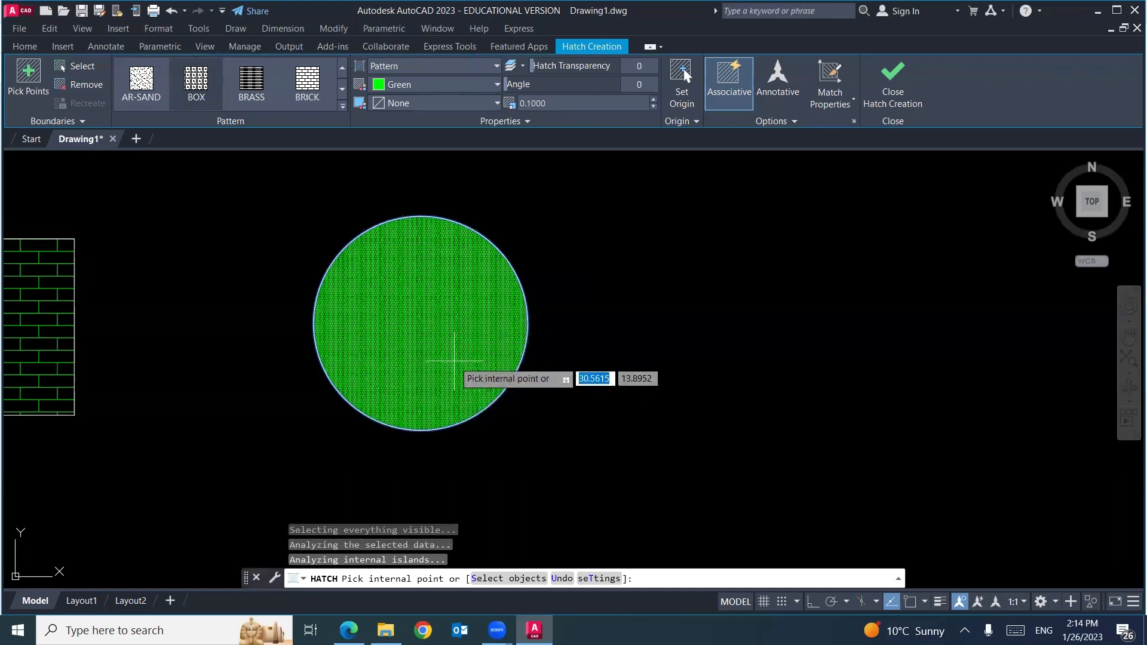
- Set the scale of the circle's BOX hatch to 0.5
left_click(555, 103)
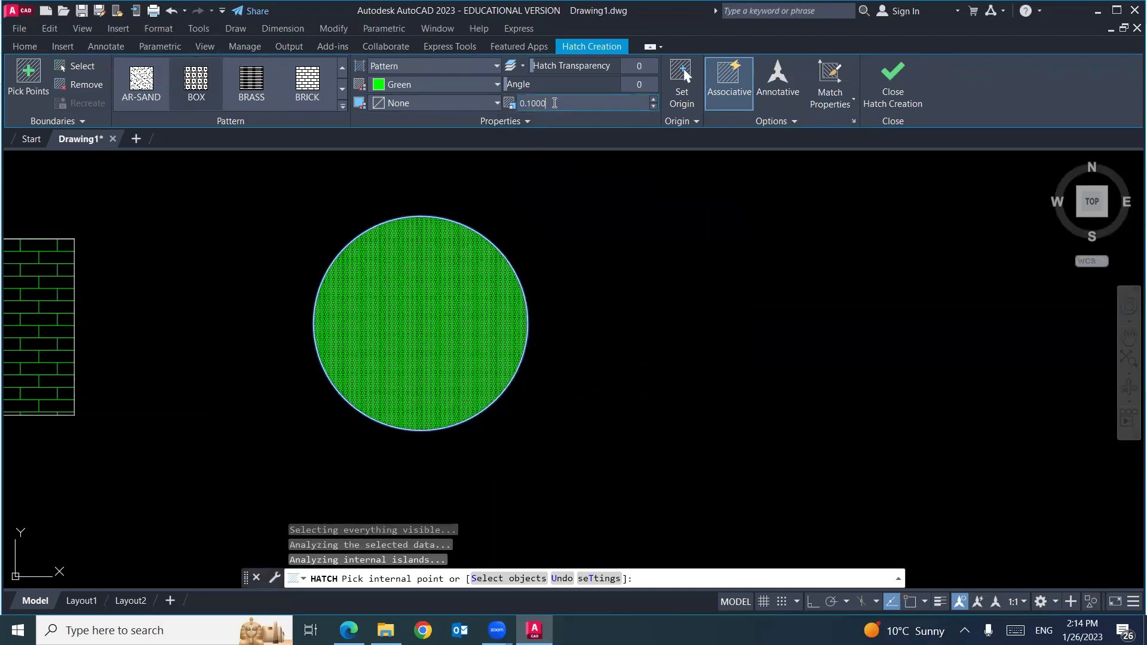
key("BackSpace")
key("BackSpace")
key("BackSpace")
key("BackSpace")
key("BackSpace")
key("BackSpace")
type(".")
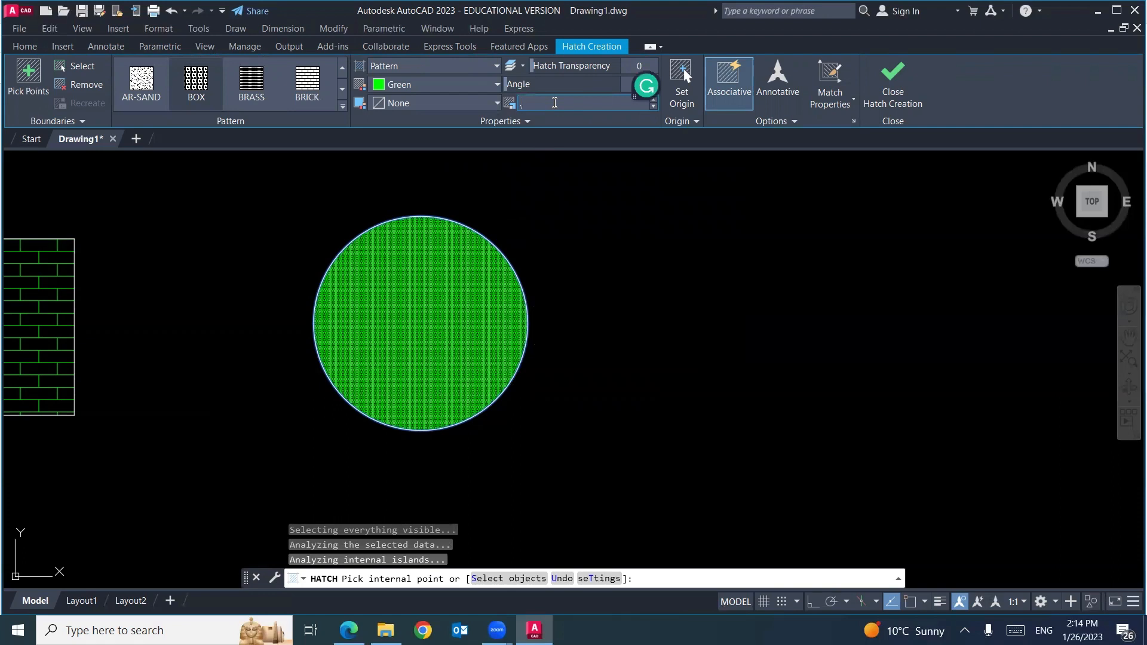
type("5")
key("Return")
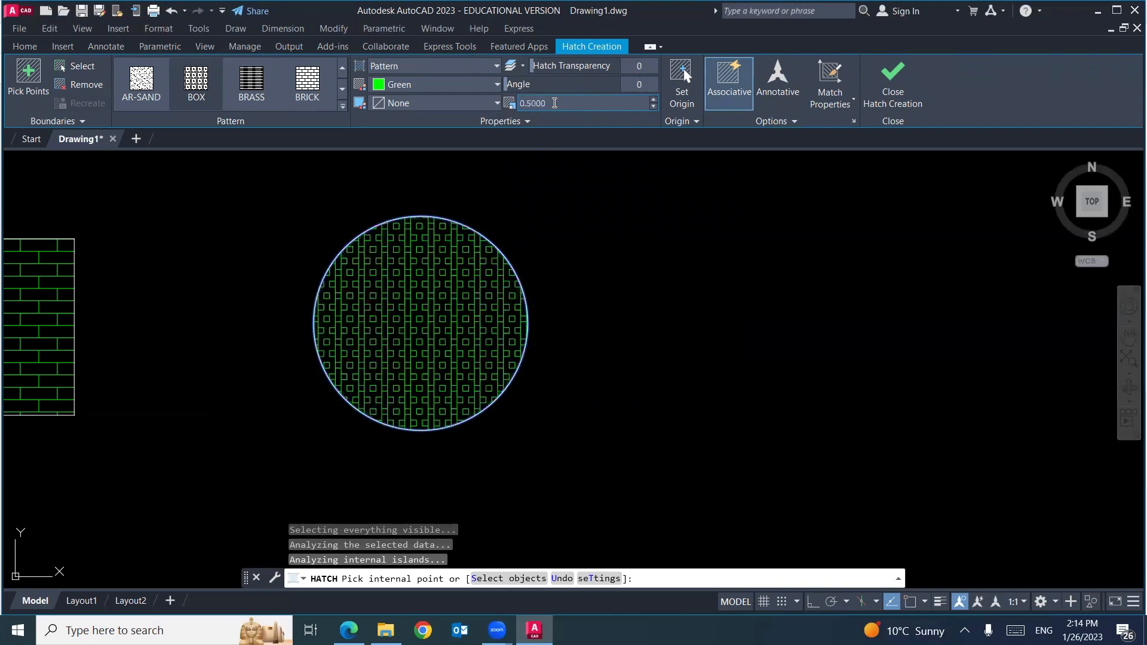
- Set the scale of the circle's BOX hatch to 1 and finish the hatch
type("1")
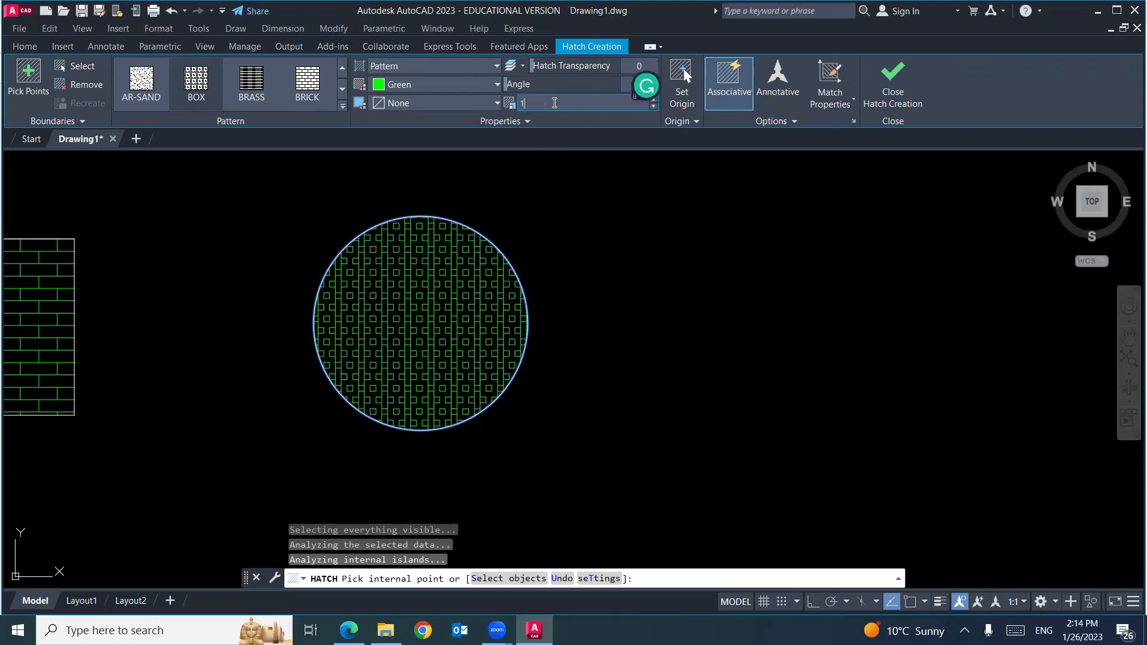
key("Return")
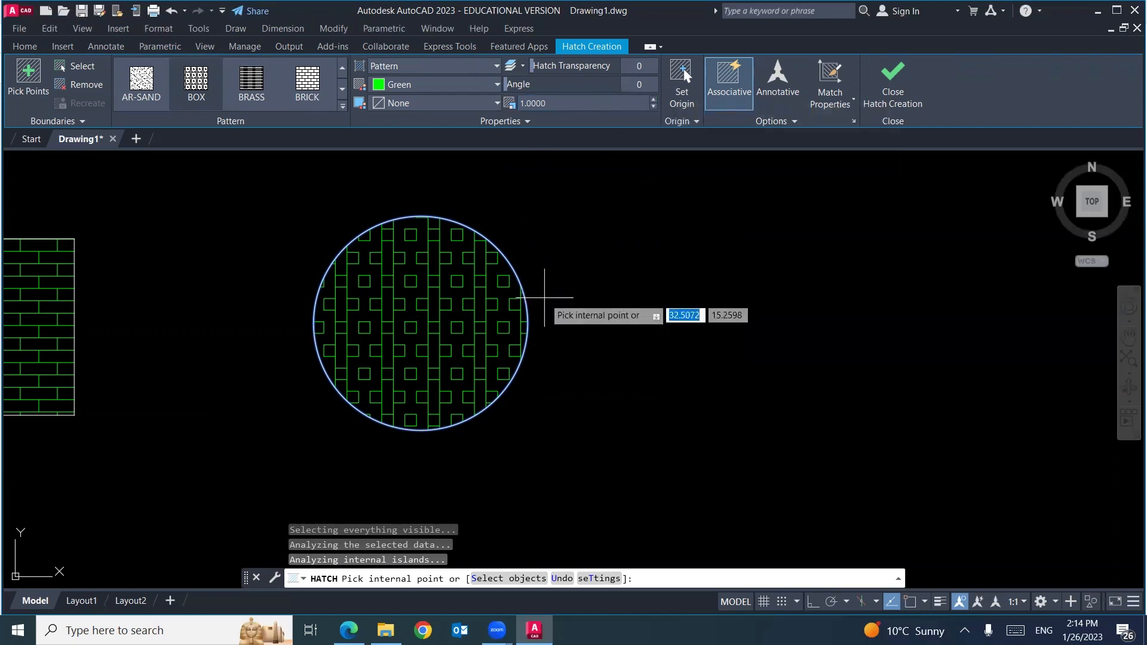
key("Return")
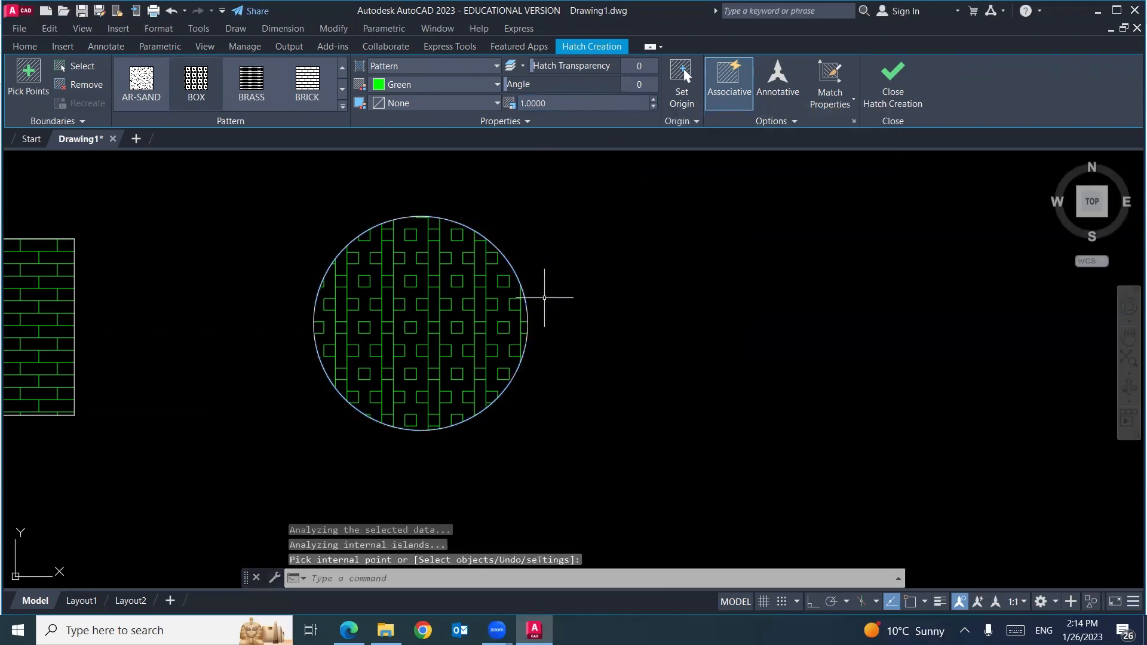
- Select the rectangle's hatch and the circle's hatch in turn to review their pattern, color, angle and scale settings
scroll(570, 252, "down", 2)
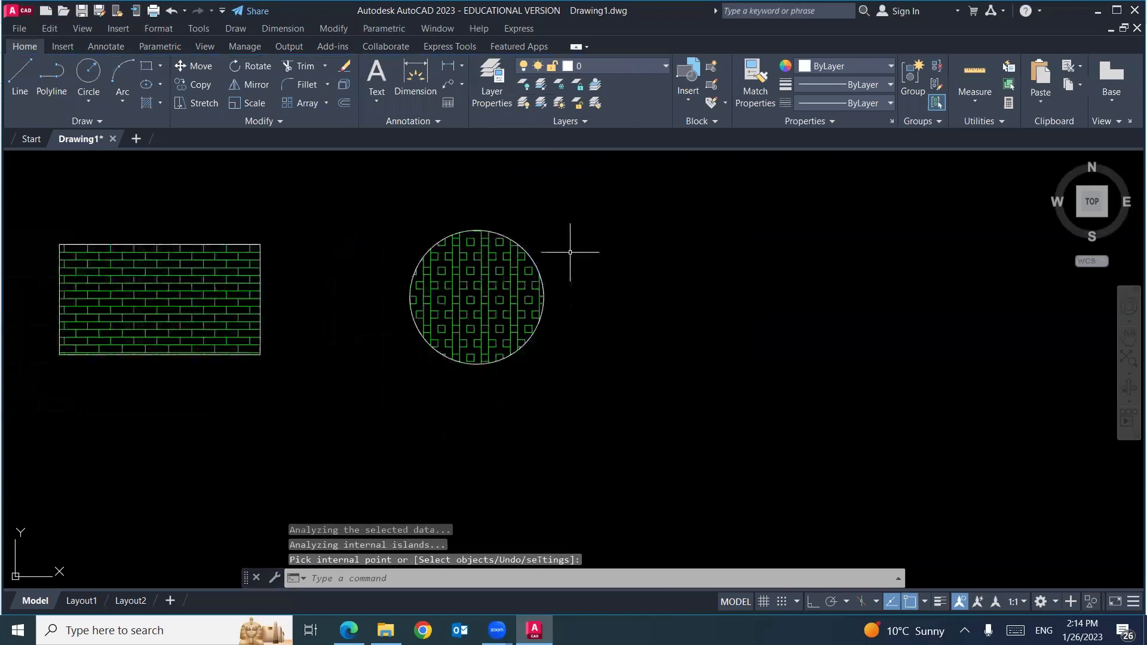
middle_click_drag(366, 315, 440, 318)
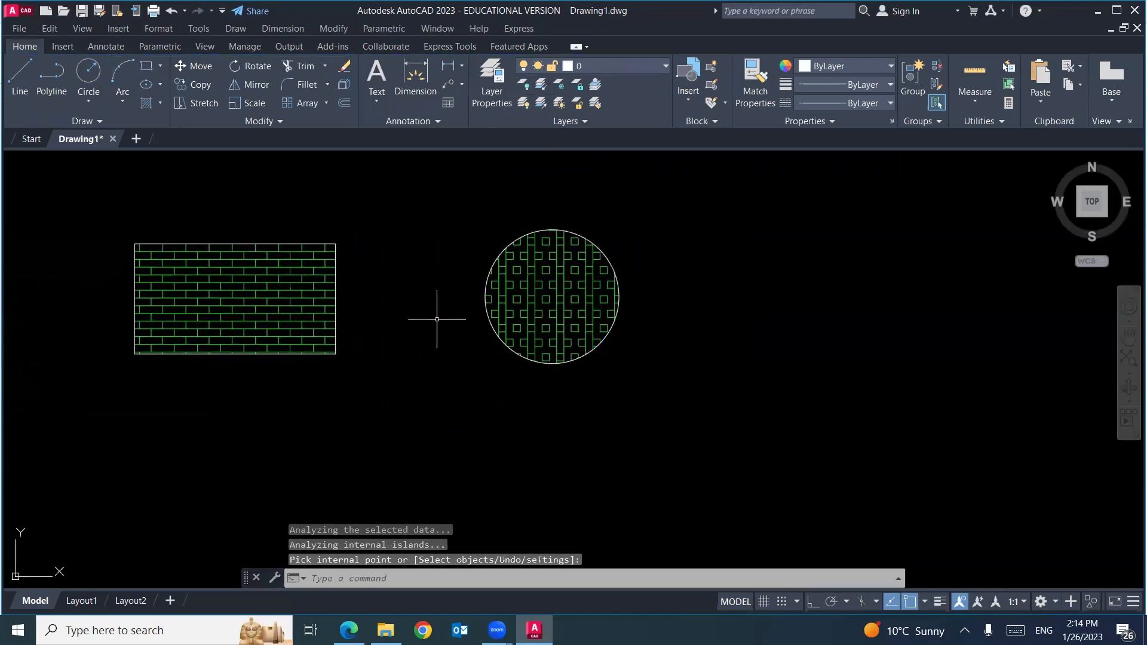
left_click(259, 297)
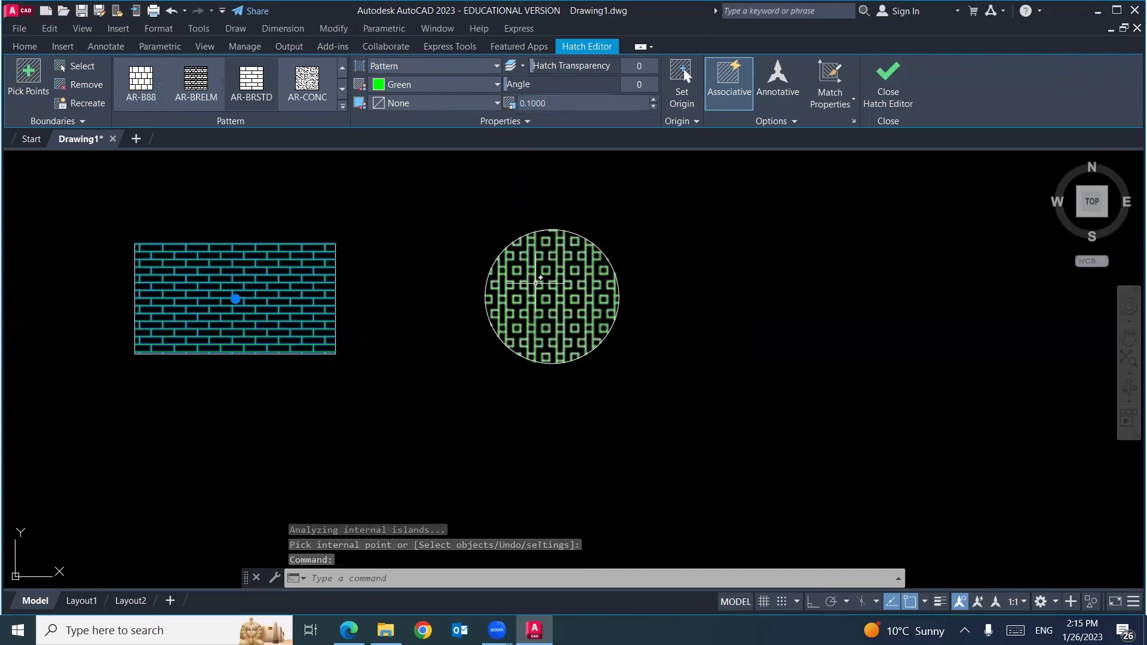
key("Escape")
left_click(555, 286)
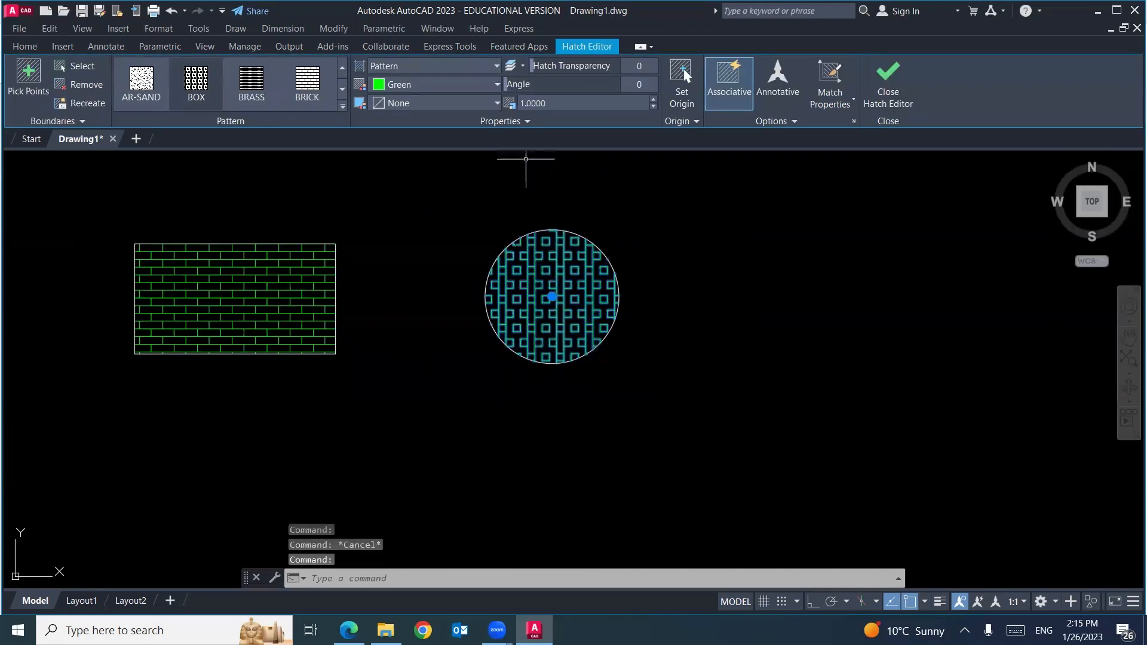
key("Escape")
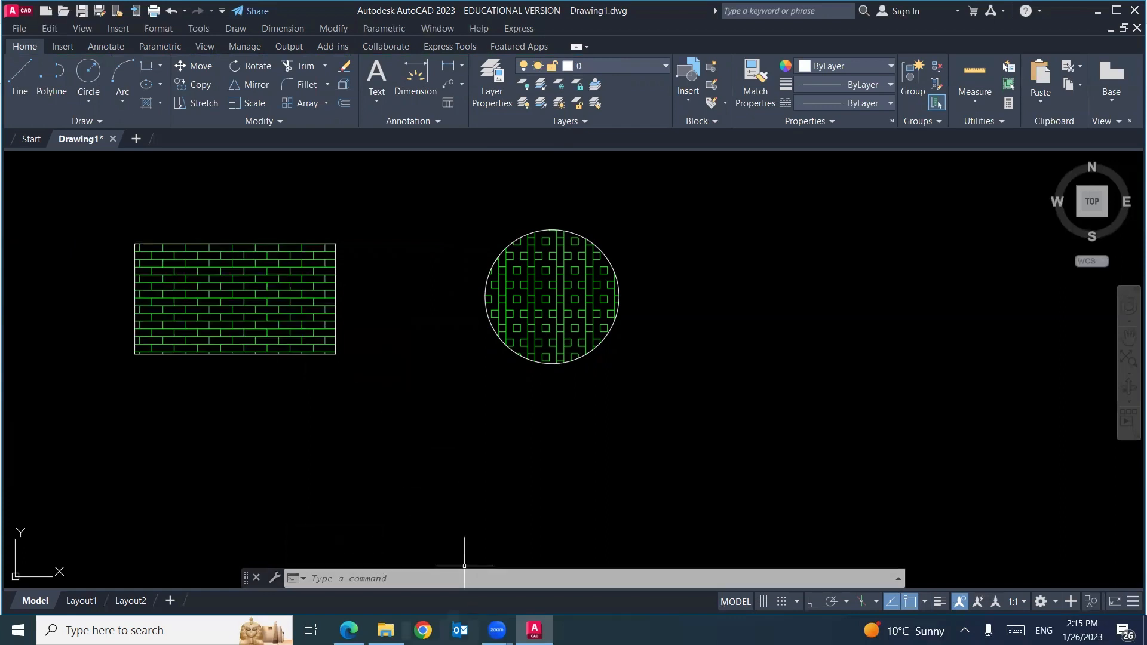
- Switch to the PDF lecture notes in Edge and go to the Gradient section on page 15
left_click(349, 630)
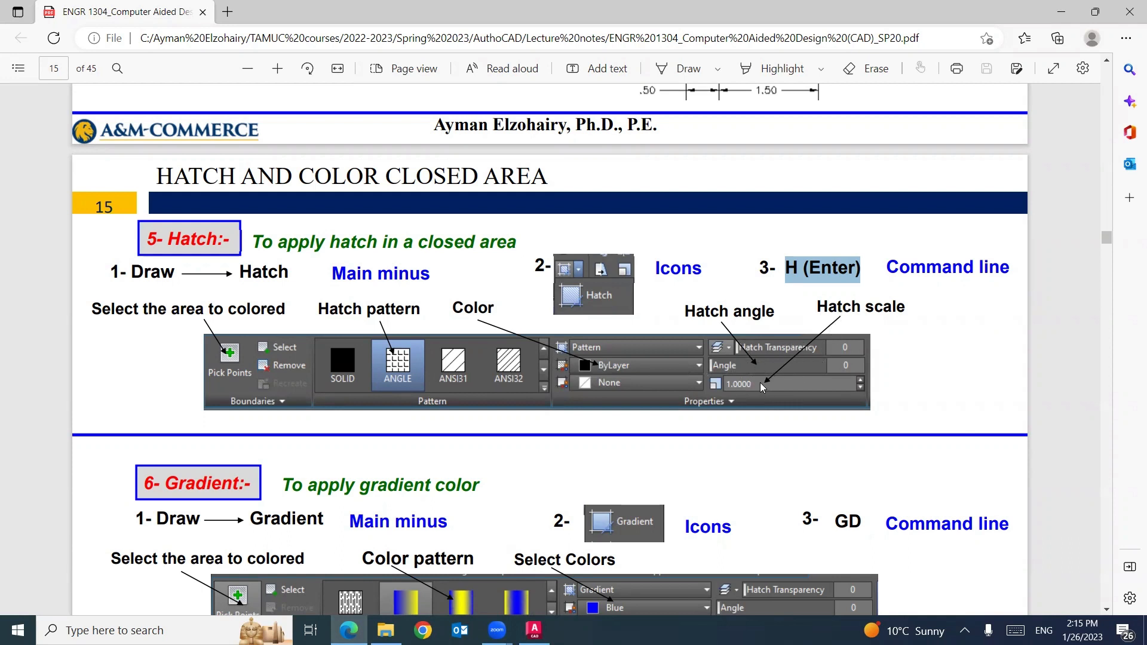
scroll(760, 385, "down", 5)
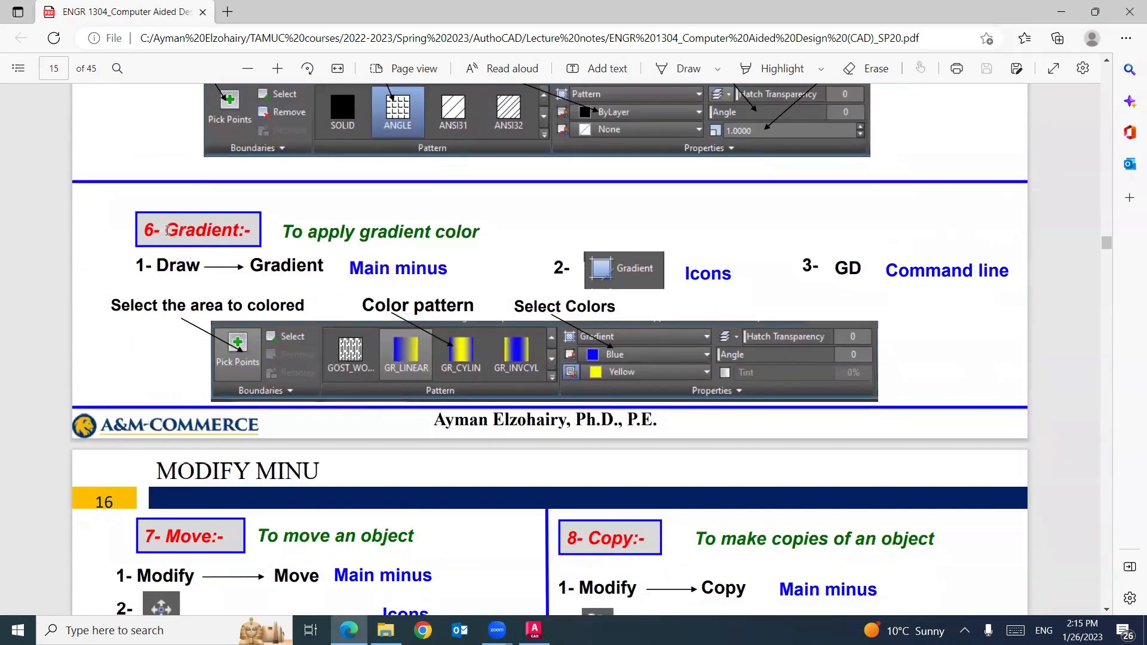
- Highlight the Gradient heading and the word "color" in its description in the lecture notes
left_click_drag(168, 230, 250, 232)
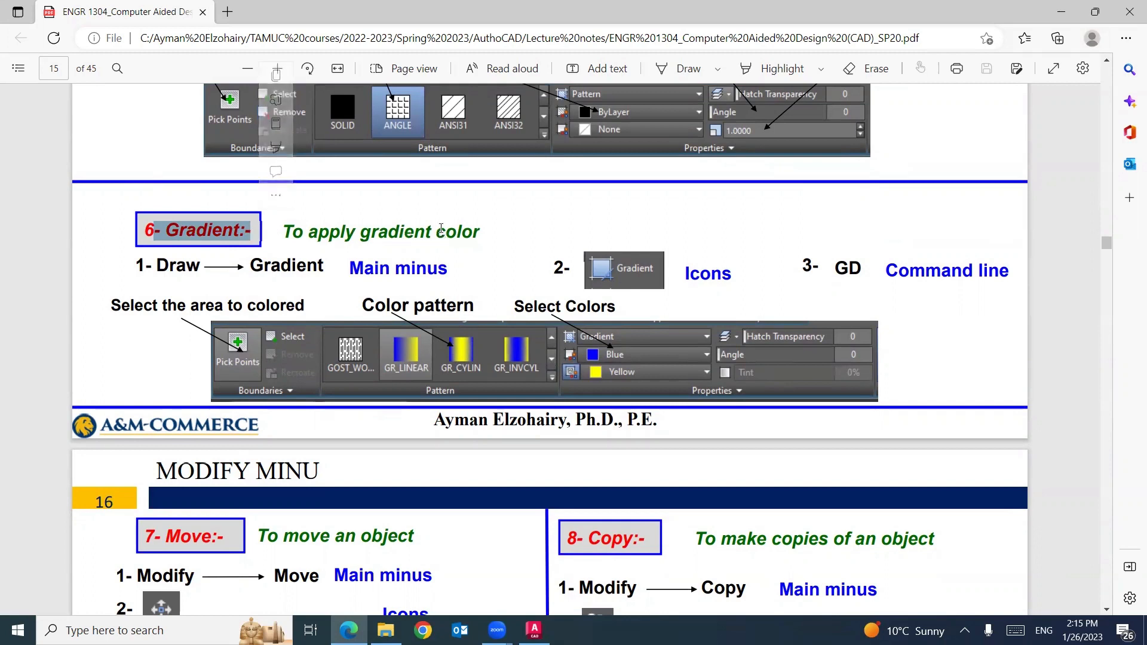
left_click_drag(435, 232, 486, 234)
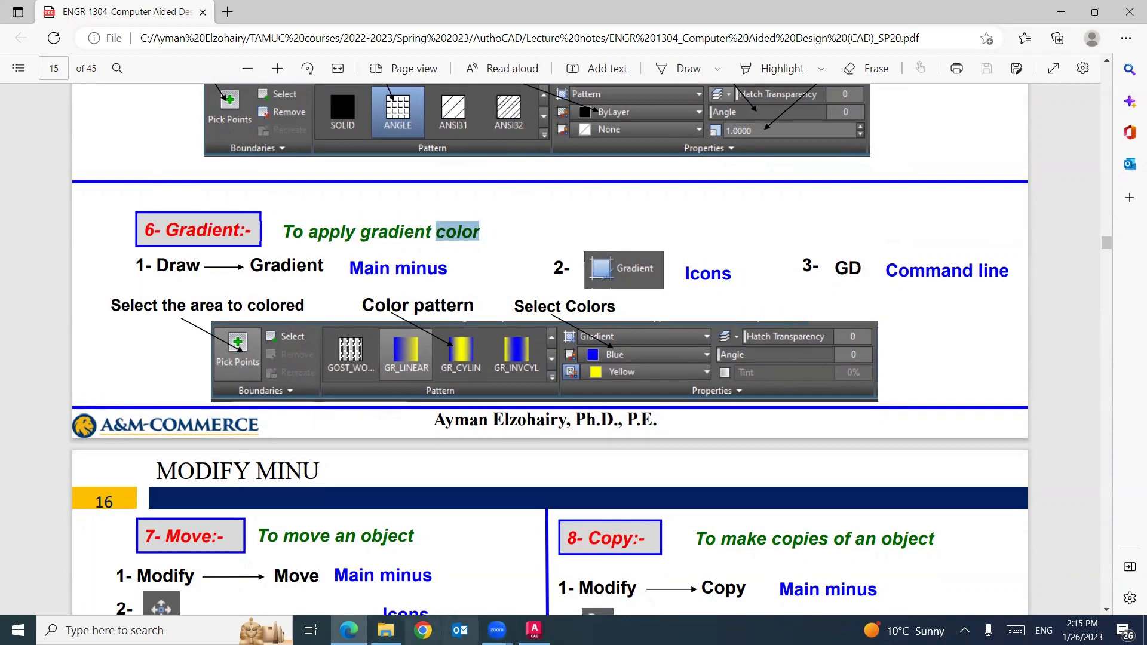
- Switch to AutoCAD and delete the hatches inside the circle and the rectangle
left_click(534, 630)
left_click(550, 300)
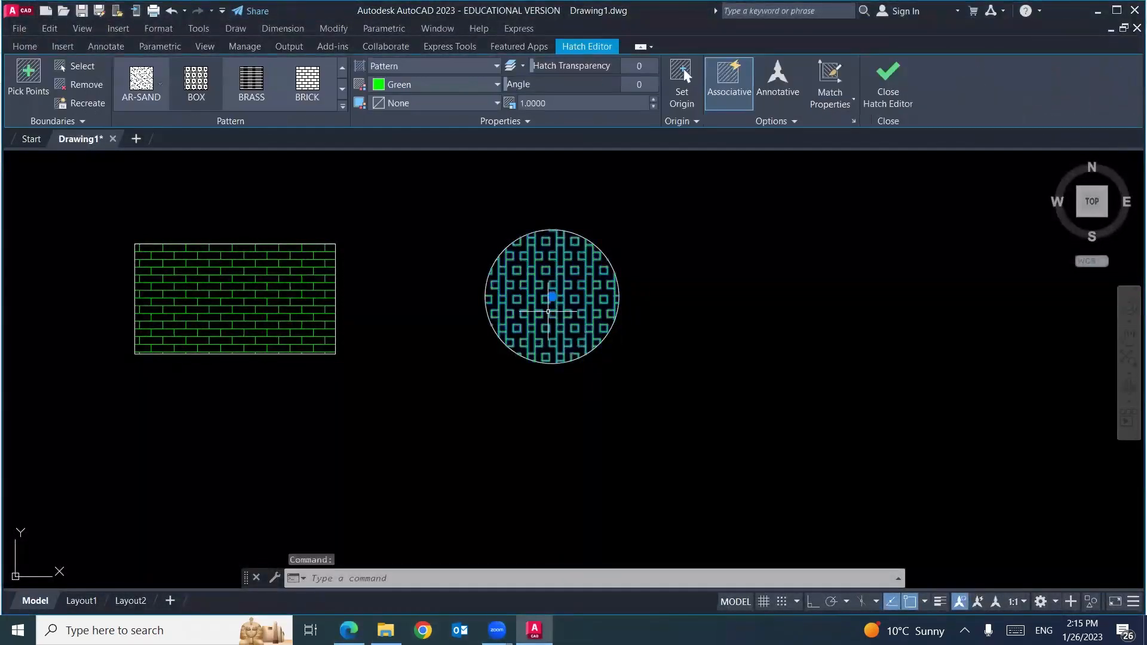
key("Delete")
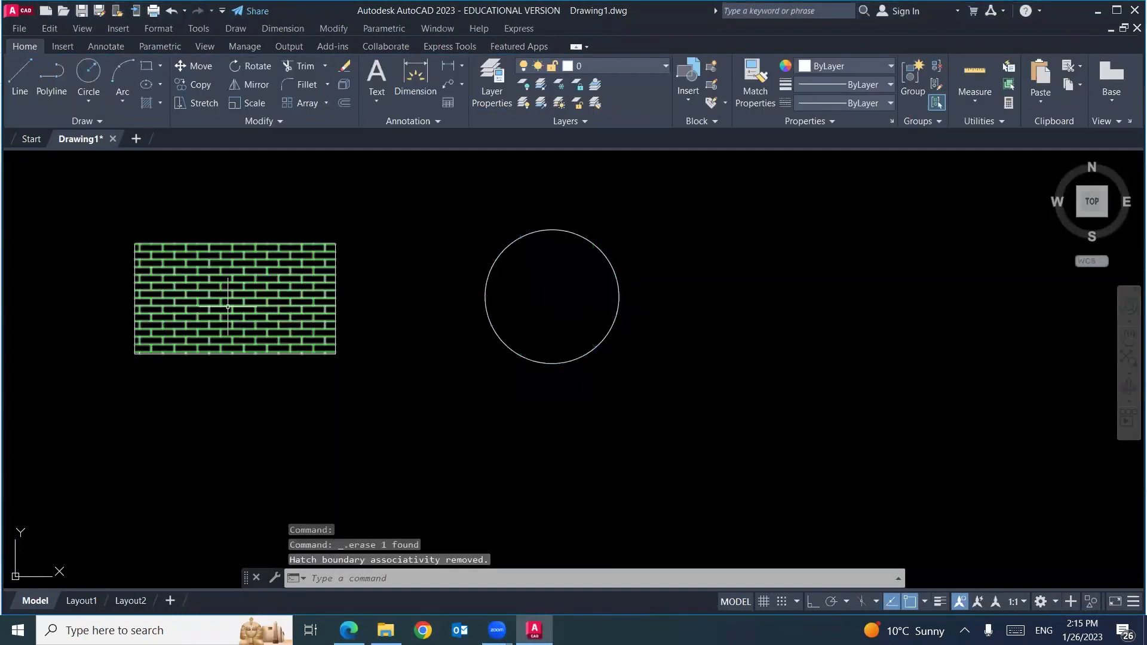
left_click(229, 308)
key("Delete")
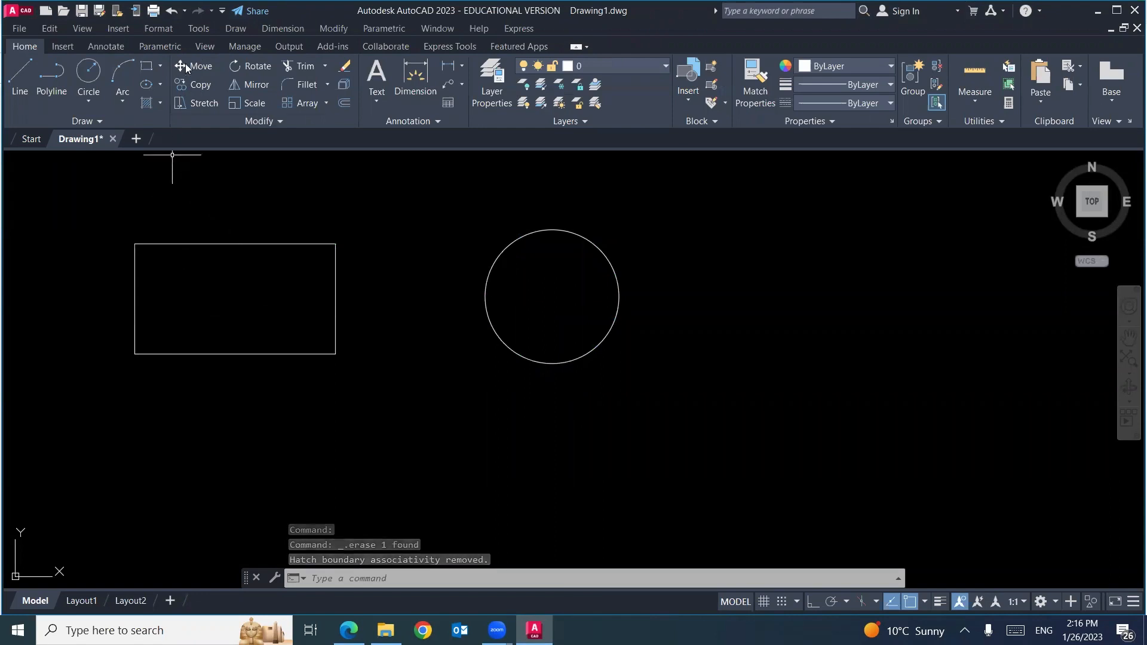
left_click(236, 29)
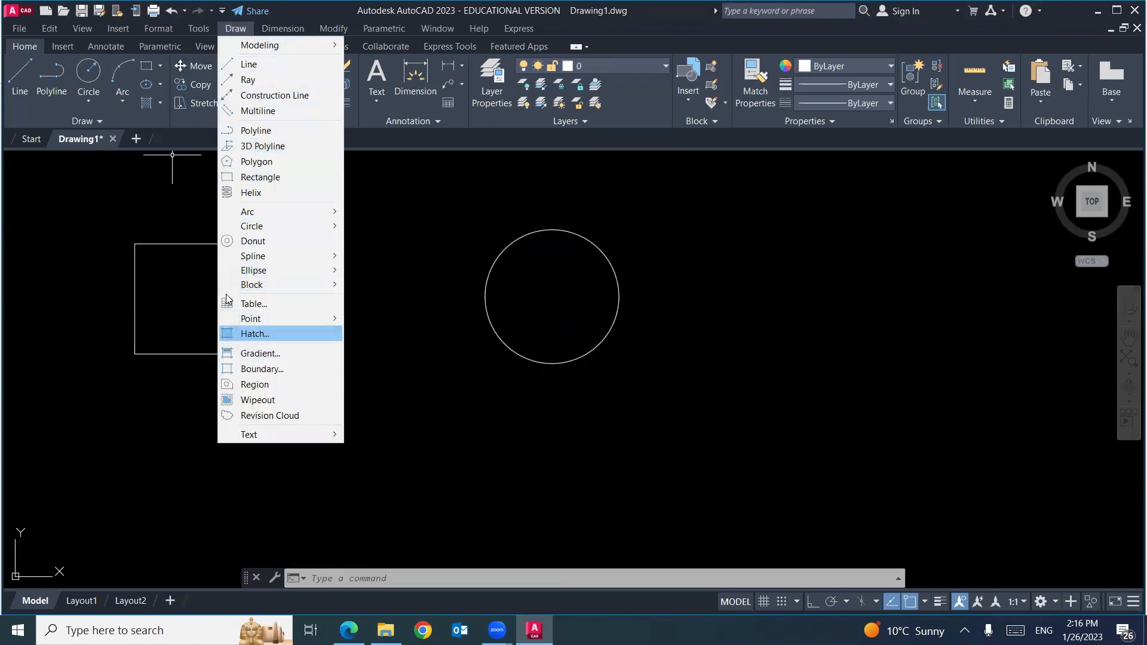
left_click(109, 192)
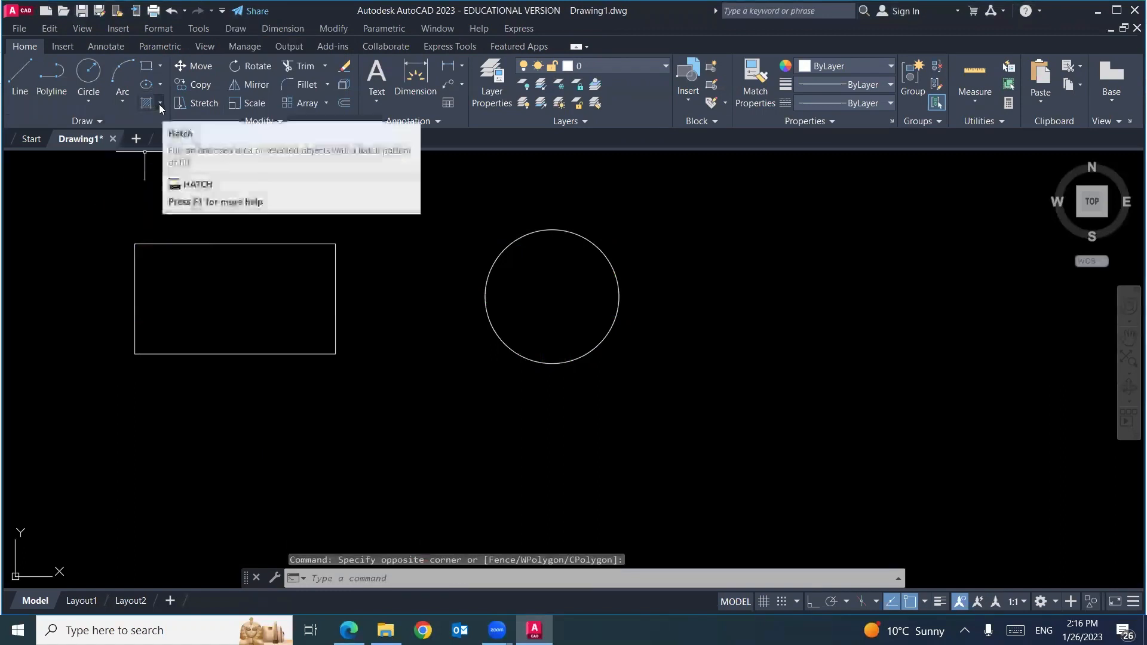
left_click(159, 104)
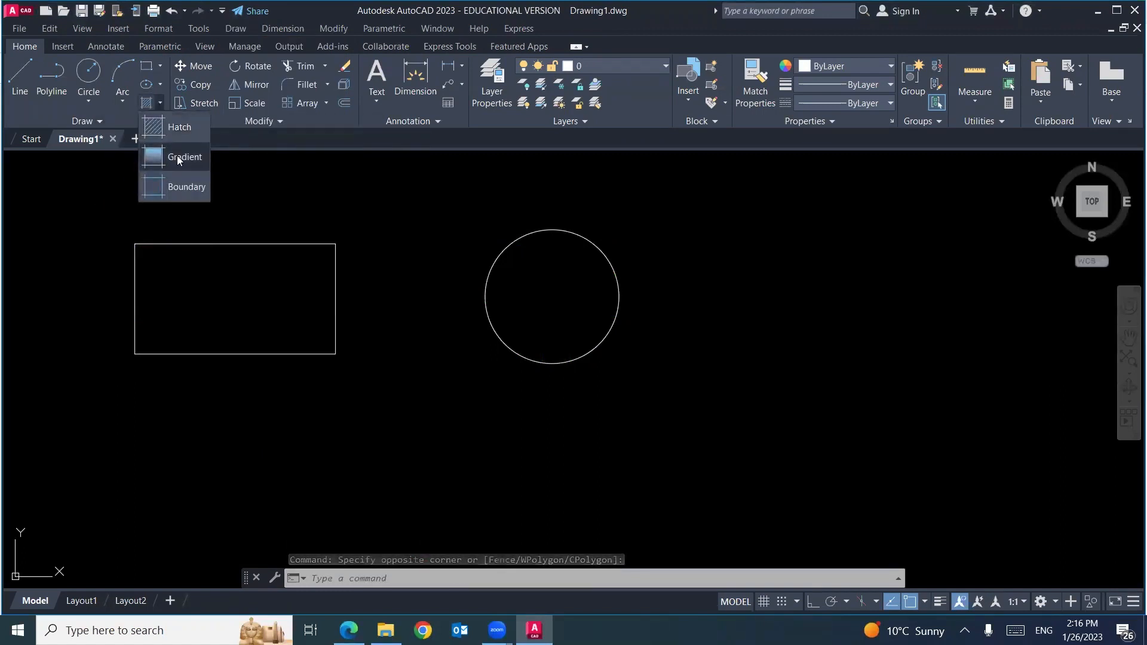
left_click(95, 231)
left_click(54, 274)
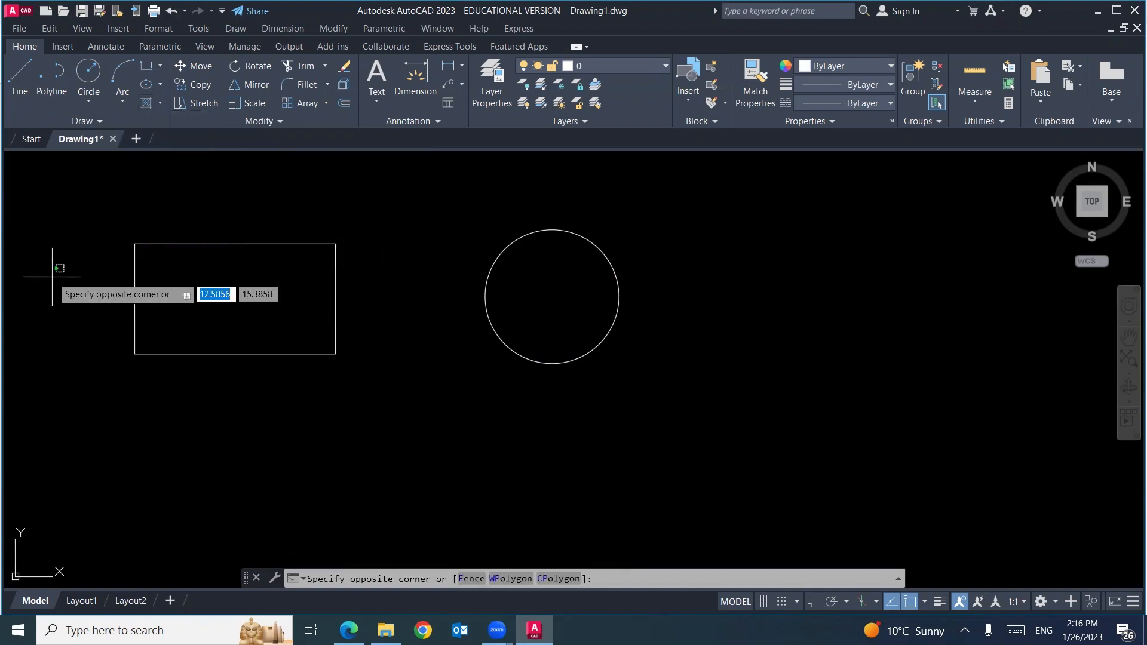
left_click(36, 353)
- Fill the rectangle with a GR_SPHER gradient using Green and Cyan as its two colors
type("gd")
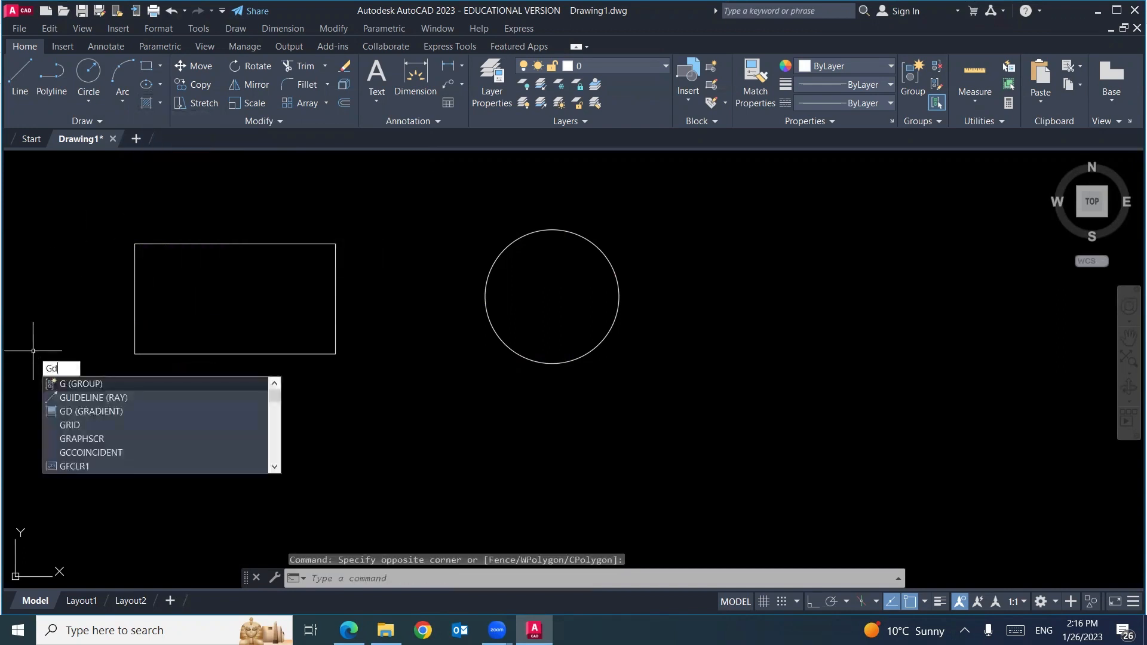
key("Return")
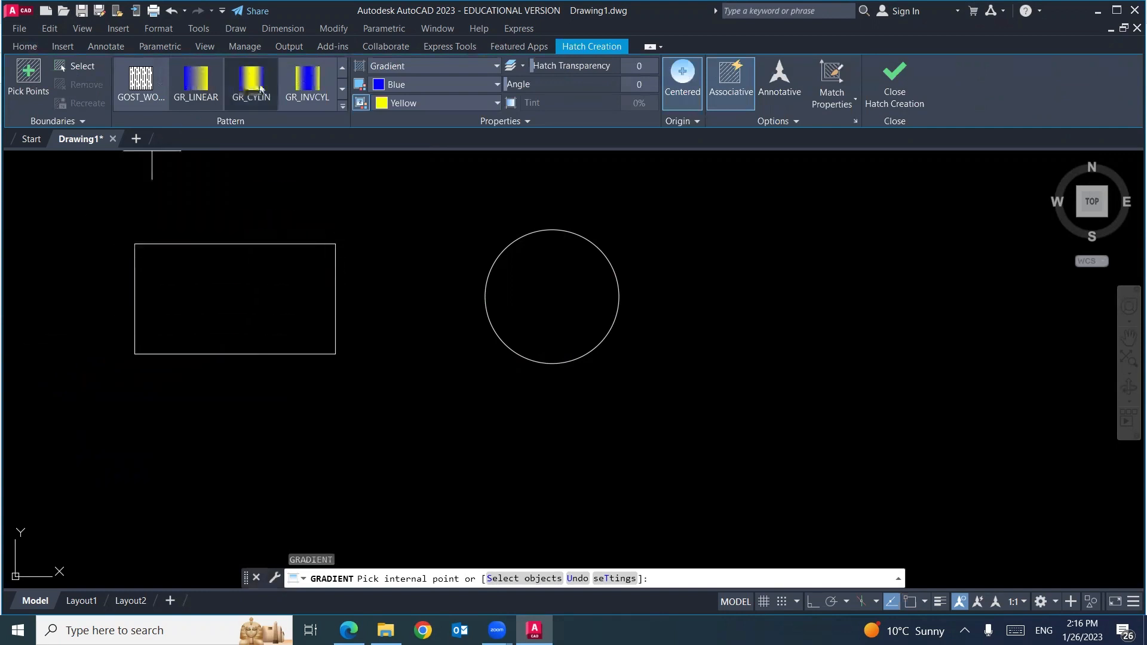
left_click(343, 107)
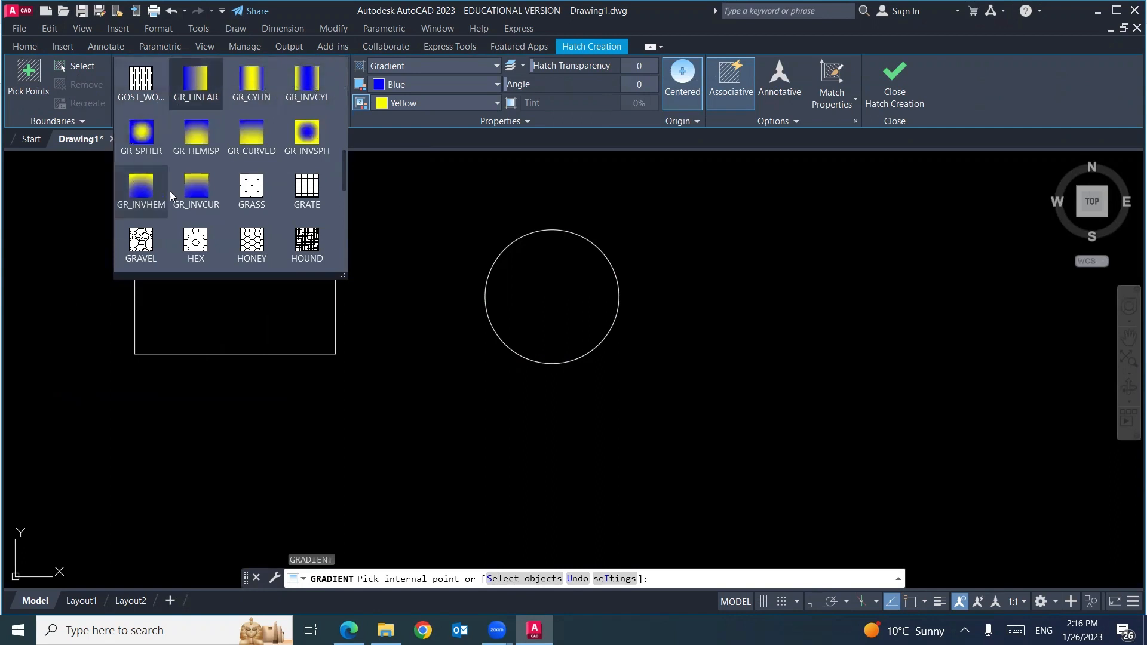
left_click(142, 134)
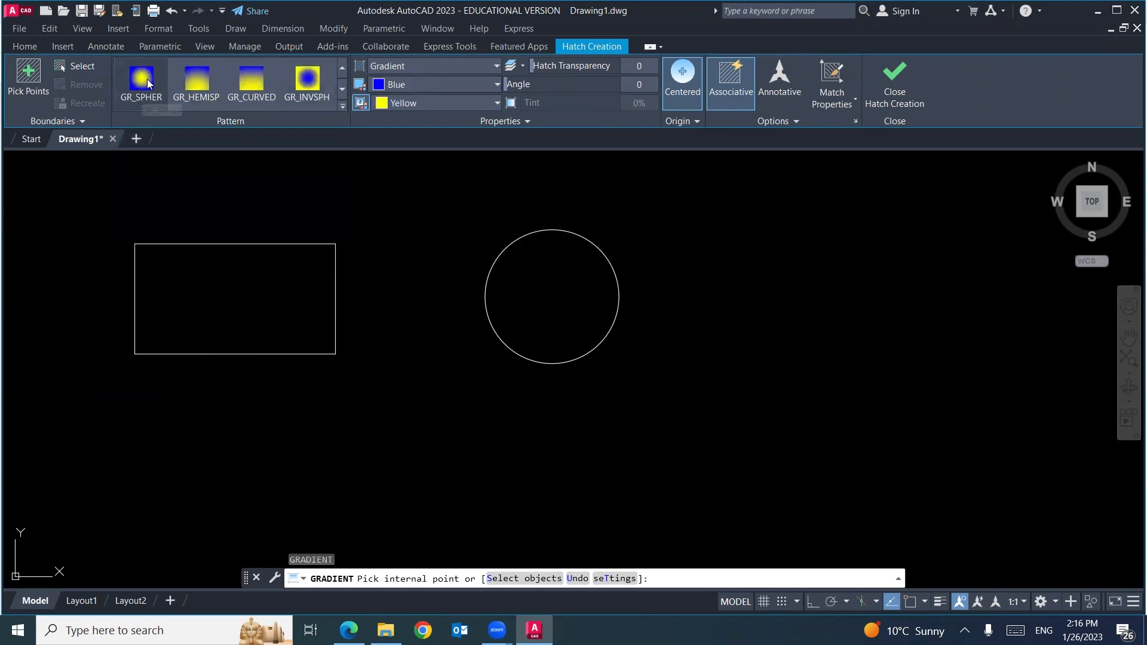
left_click(408, 86)
left_click(408, 197)
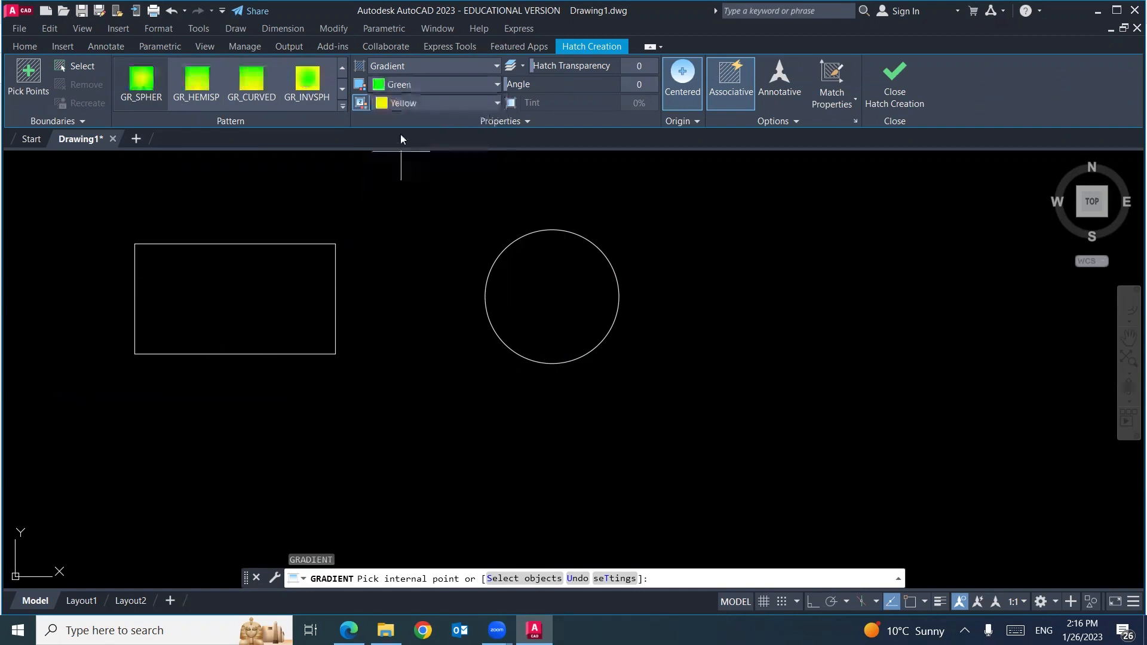
left_click(406, 103)
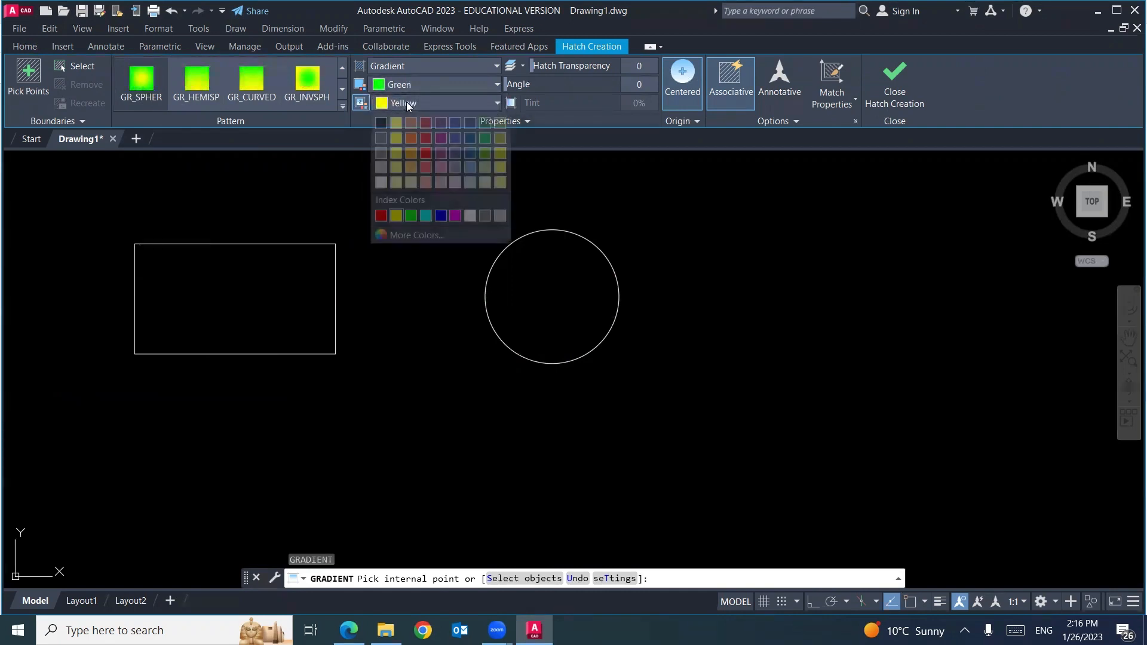
left_click(425, 215)
left_click(243, 277)
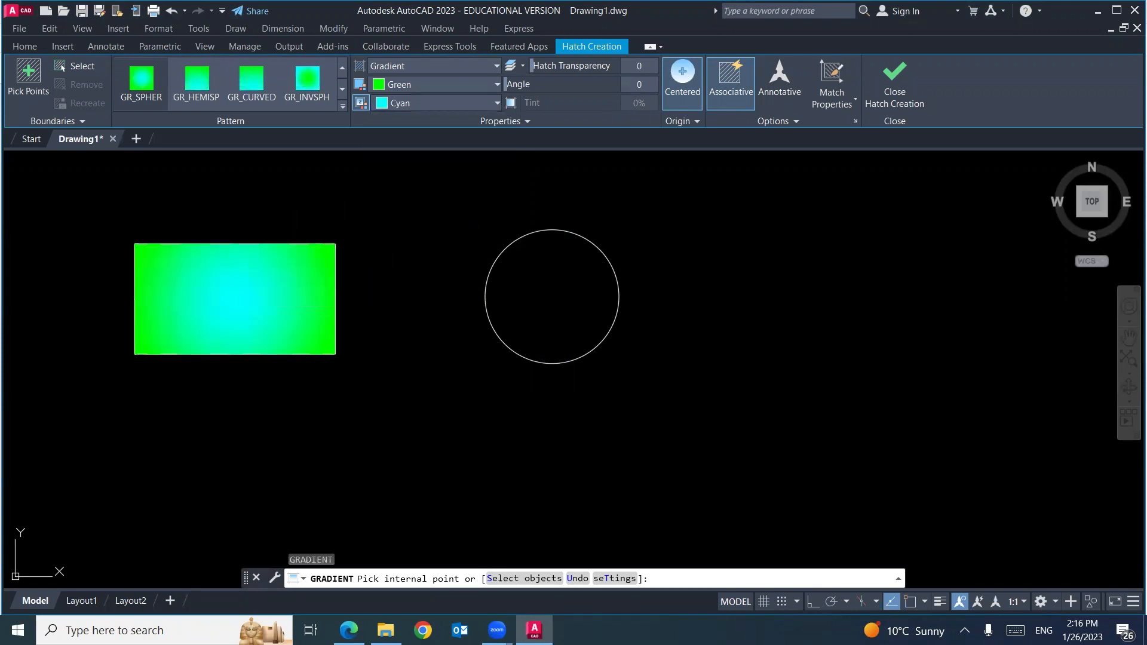
key("Return")
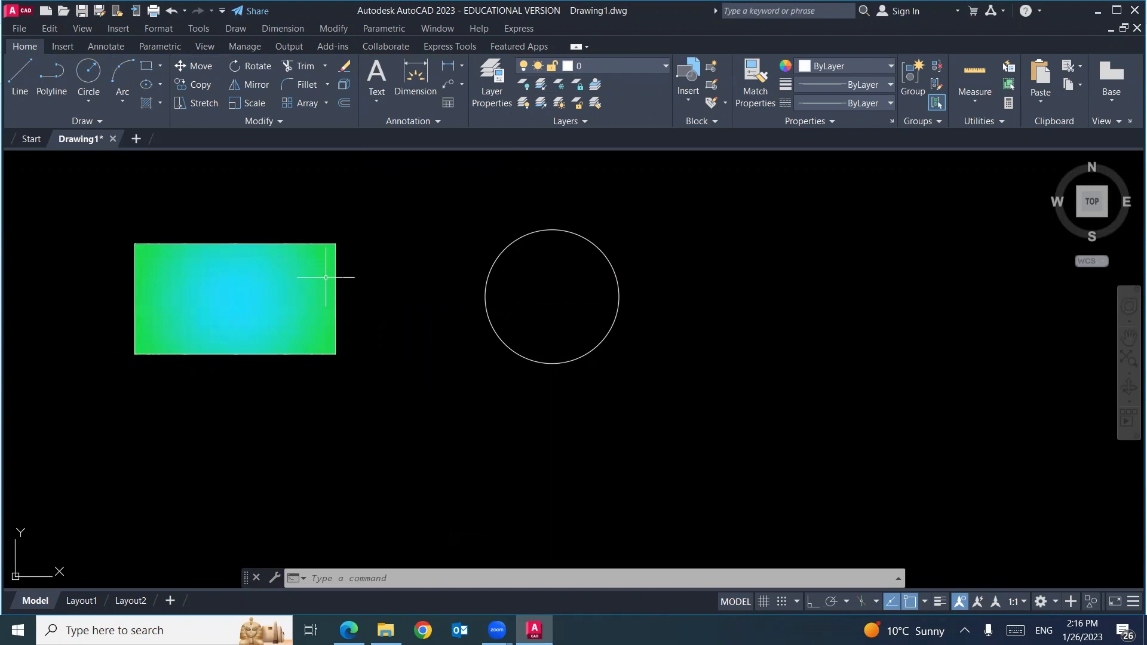
- Try the GR_INVSPH pattern on the rectangle's gradient fill and settle on GR_INVCUR
left_click(242, 294)
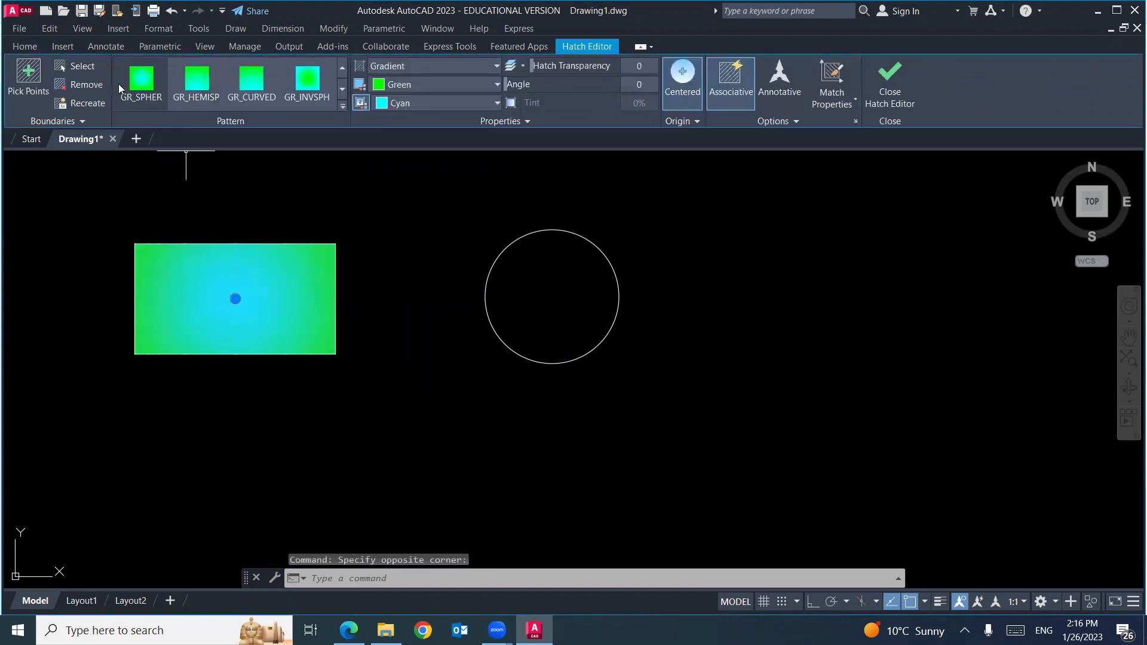
left_click(125, 87)
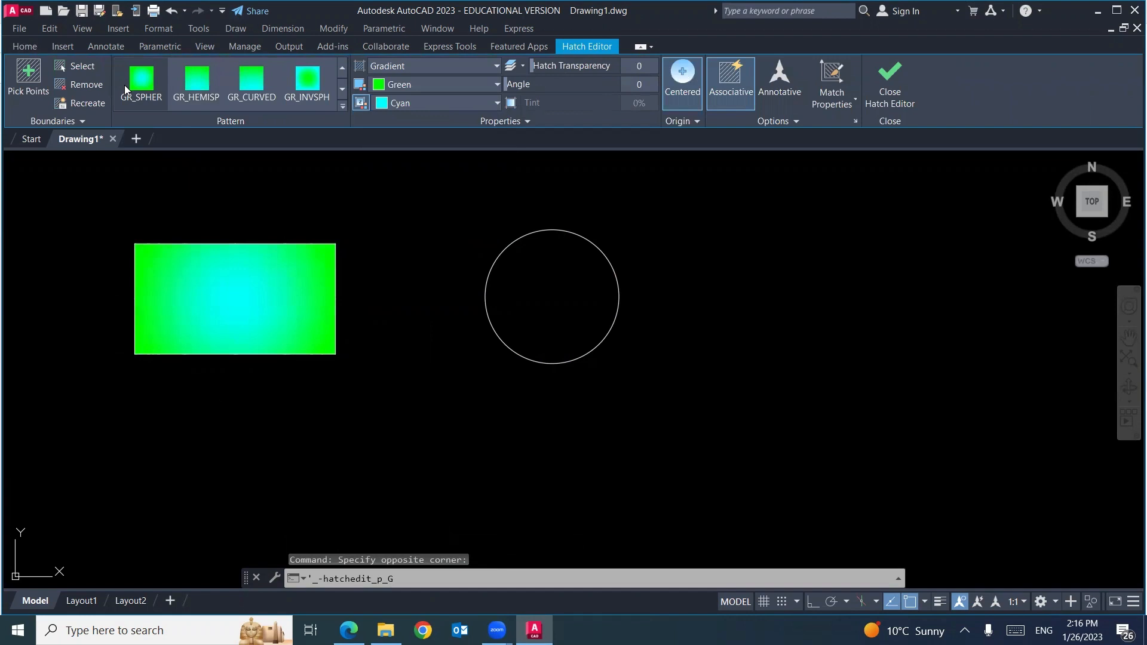
left_click(307, 82)
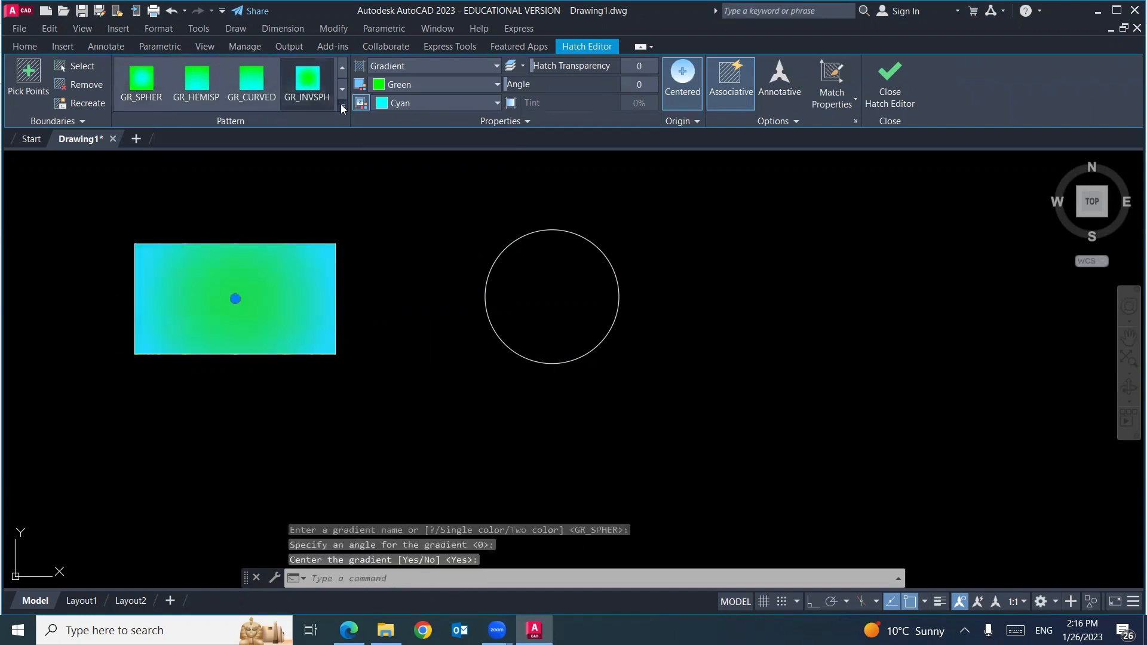
left_click(342, 107)
left_click(197, 139)
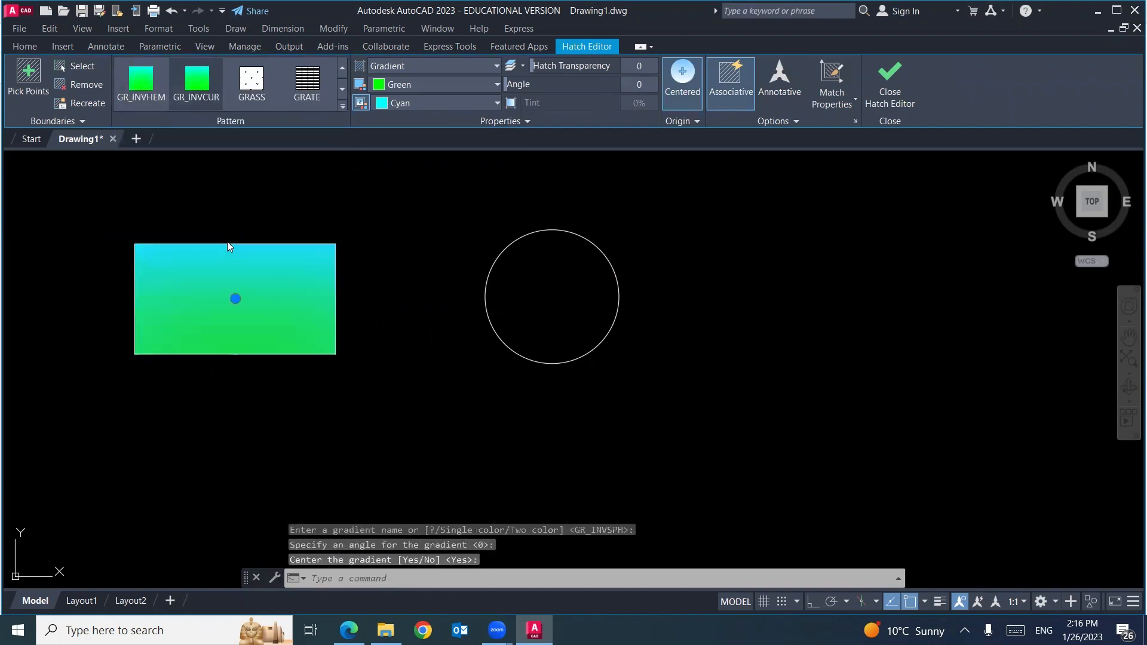
key("Escape")
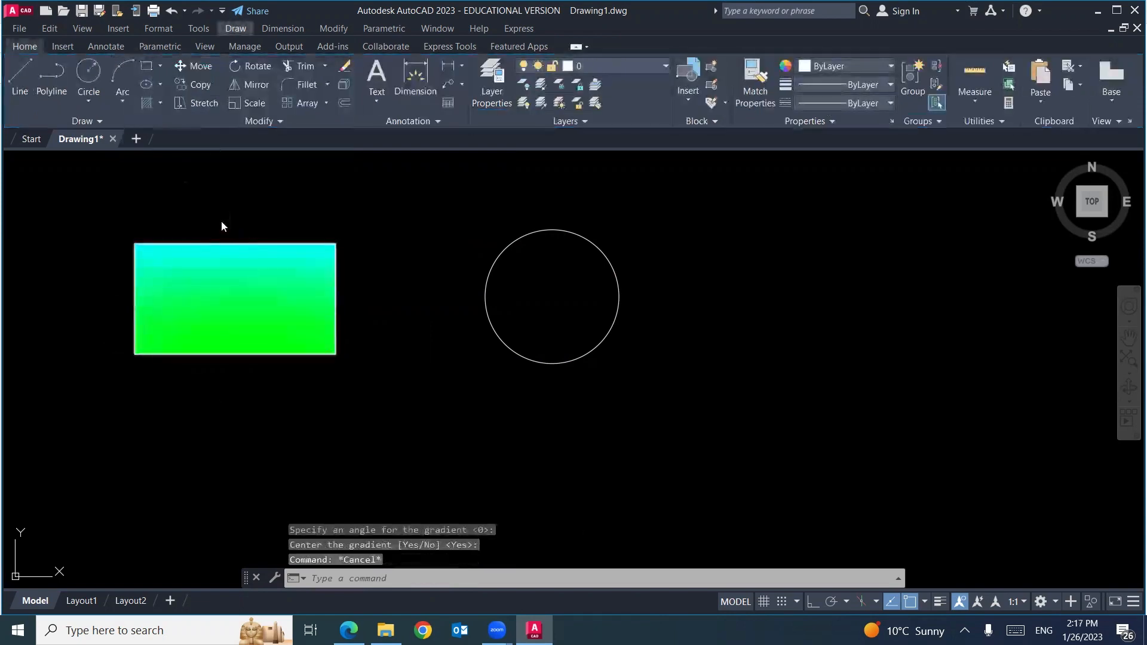
- Switch to the PDF lecture notes in Edge, draw a loop around "To apply gradient color" and mark the gradient patterns
left_click(349, 629)
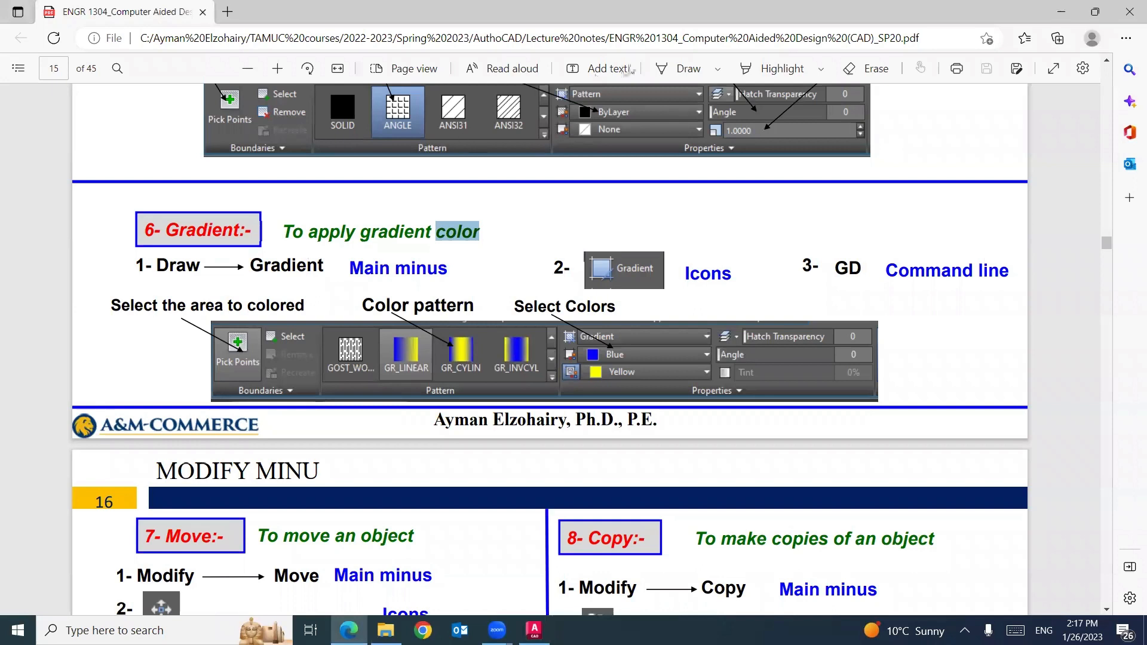
left_click(678, 69)
mouse_move(303, 247)
left_mouse_down()
mouse_move(418, 242)
mouse_move(485, 216)
mouse_move(335, 204)
mouse_move(299, 242)
mouse_move(319, 243)
left_mouse_up()
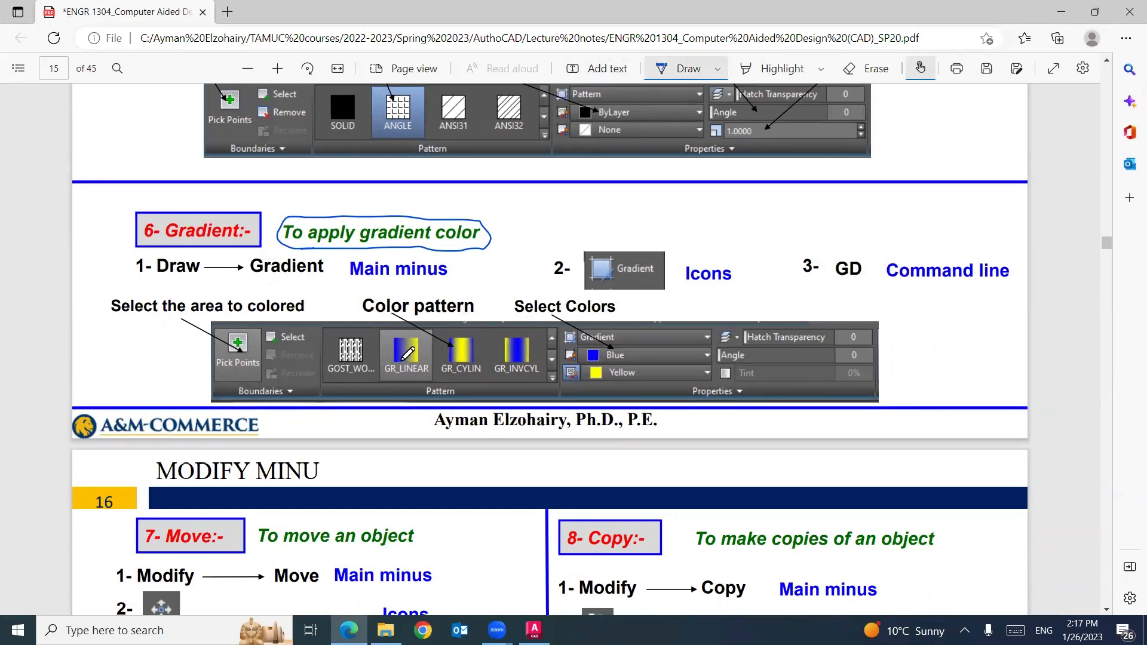
mouse_move(399, 358)
left_mouse_down()
mouse_move(408, 347)
mouse_move(540, 346)
left_mouse_up()
- Switch to AutoCAD and fill the circle with a GR_SPHER gradient using the colors 153,27,30 and Blue
left_click(534, 630)
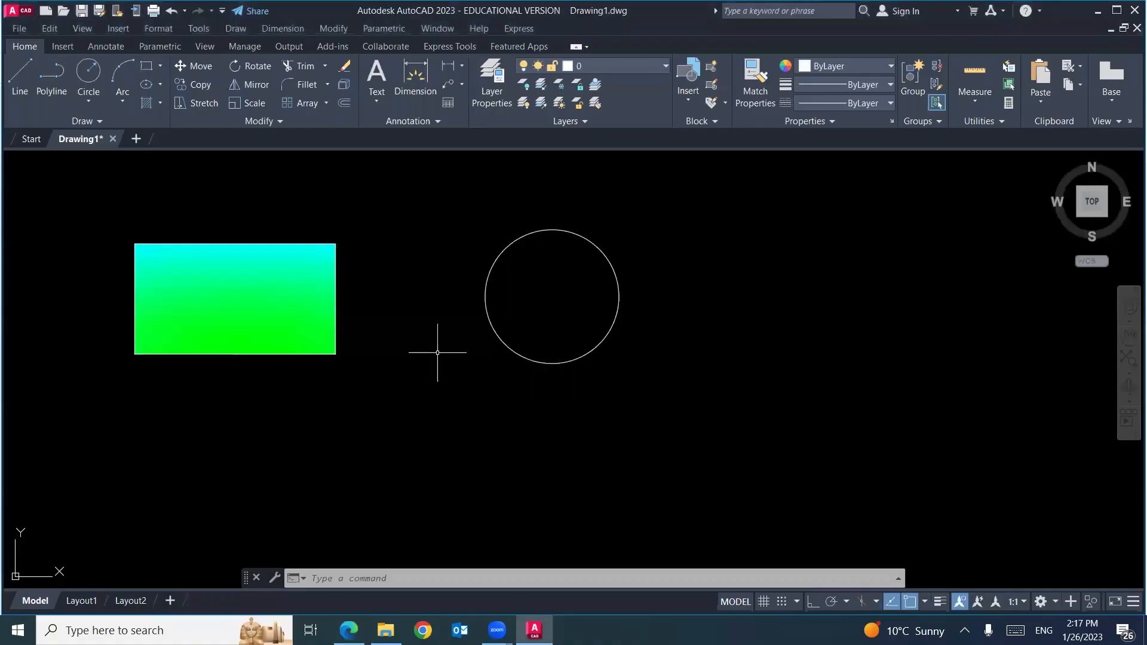
left_click(160, 104)
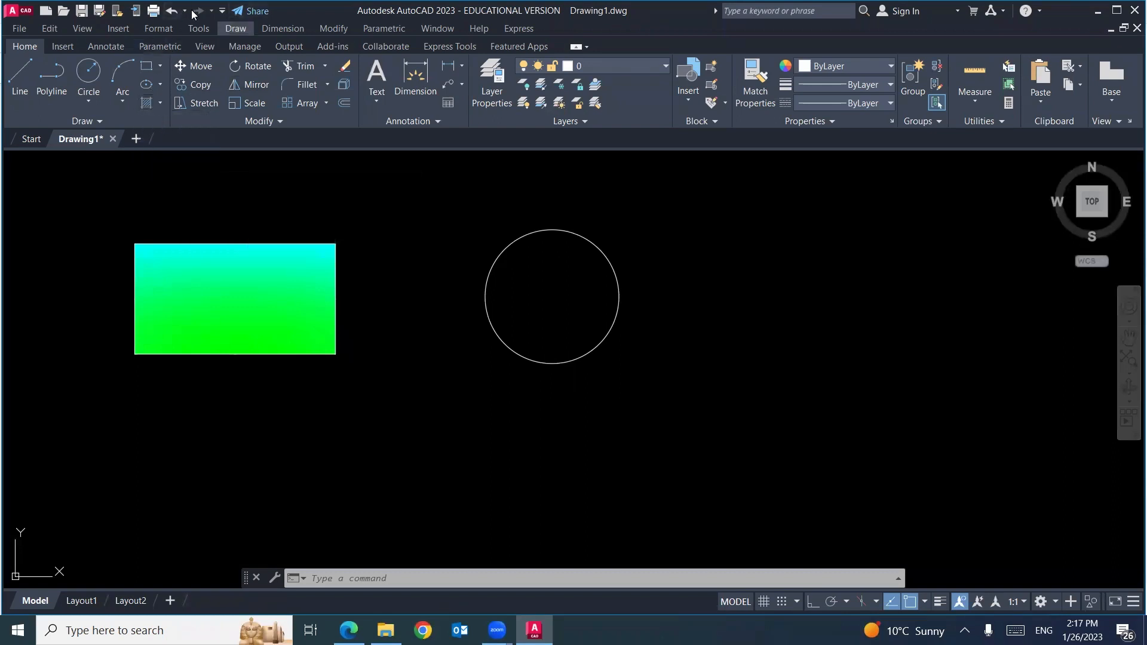
left_click(235, 28)
left_click(263, 353)
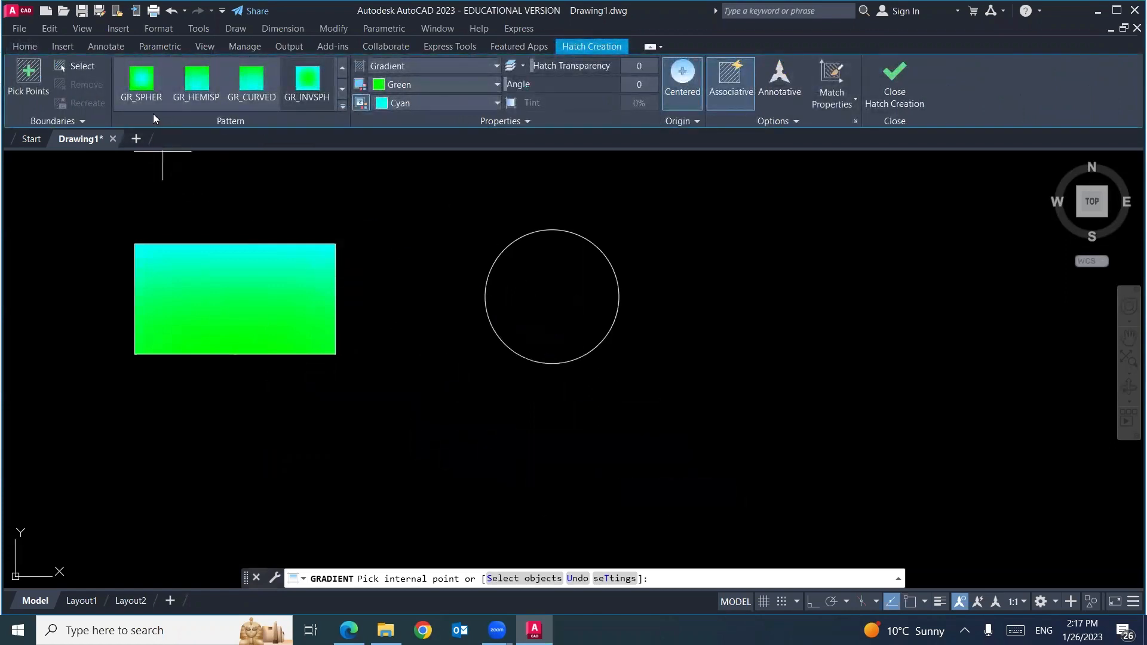
left_click(342, 107)
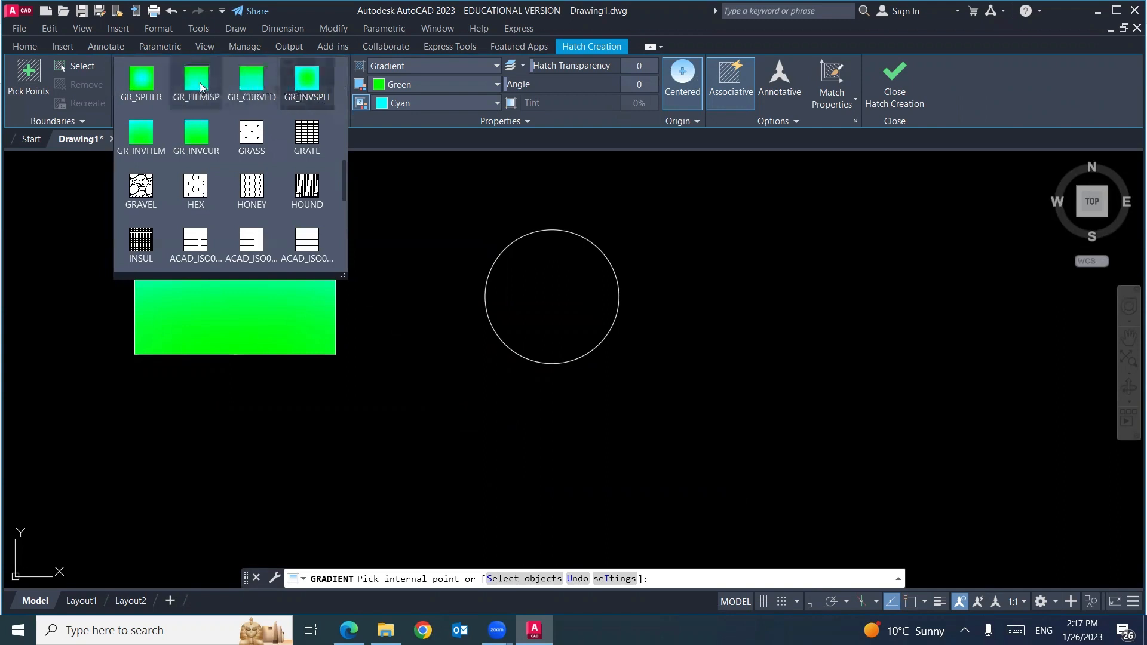
left_click(144, 85)
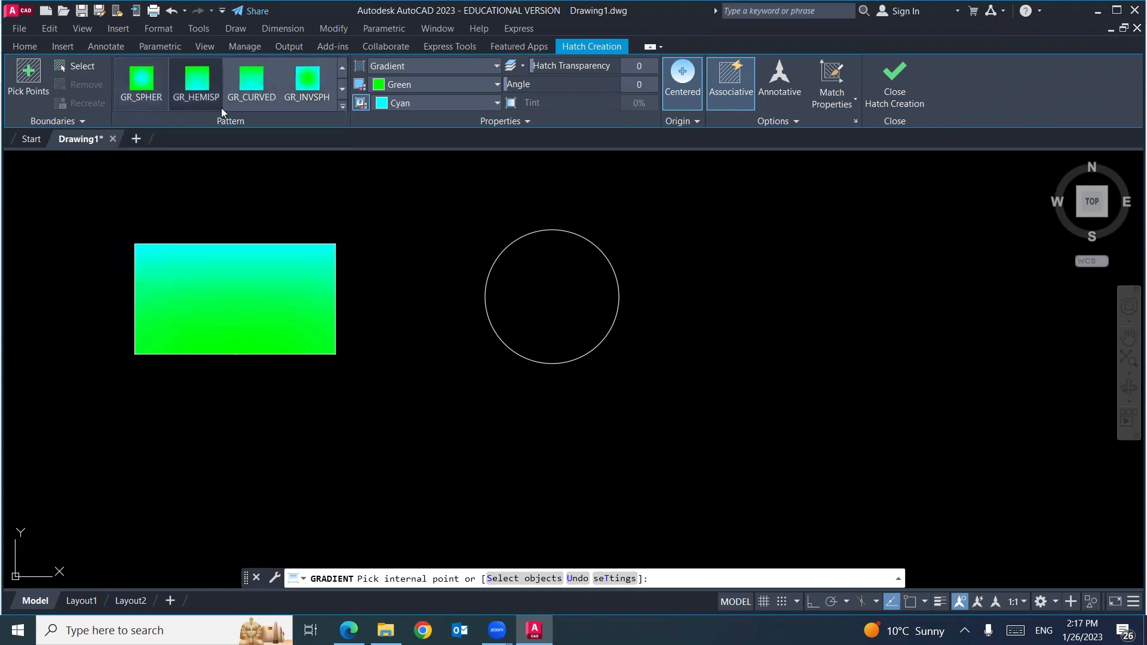
left_click(431, 83)
left_click(422, 104)
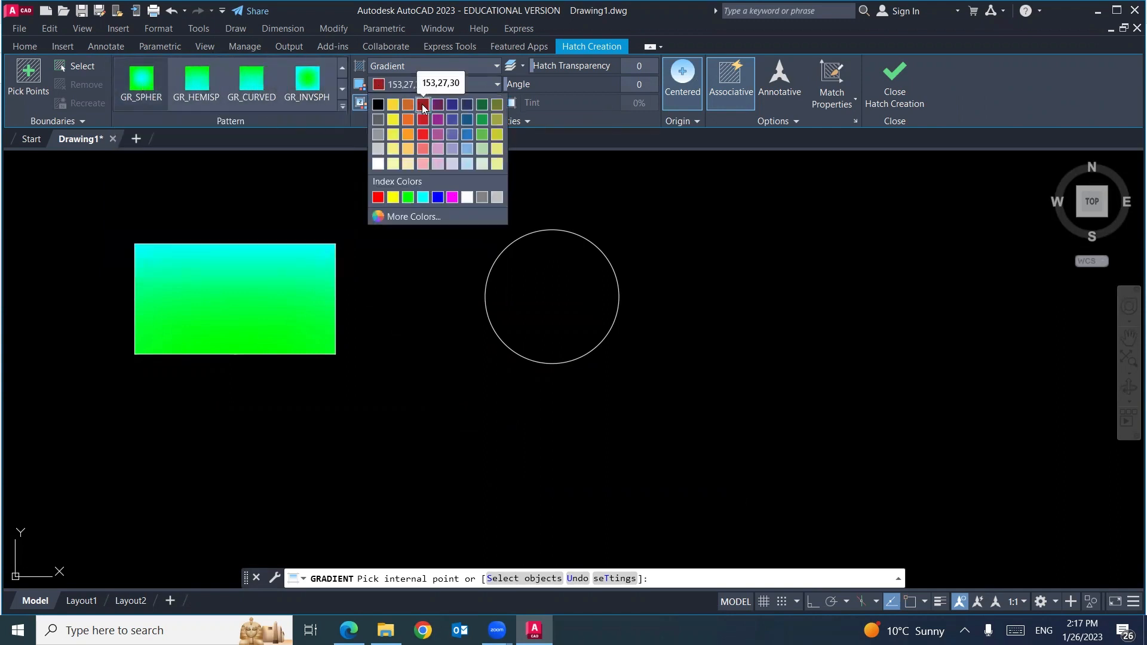
left_click(430, 103)
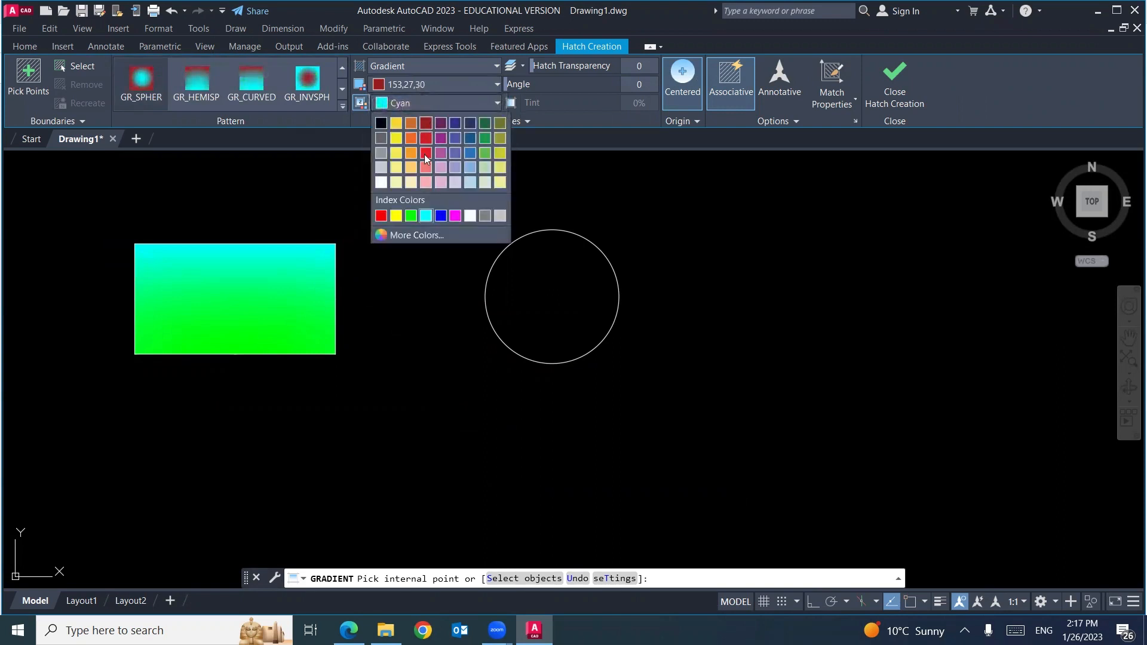
left_click(440, 216)
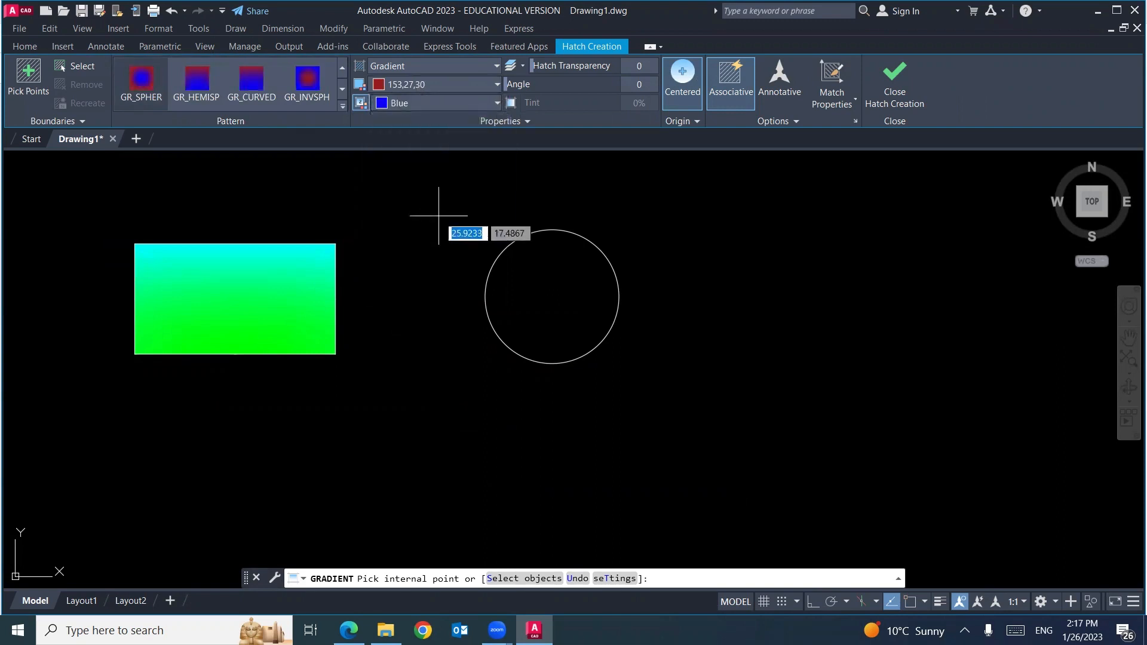
left_click(555, 294)
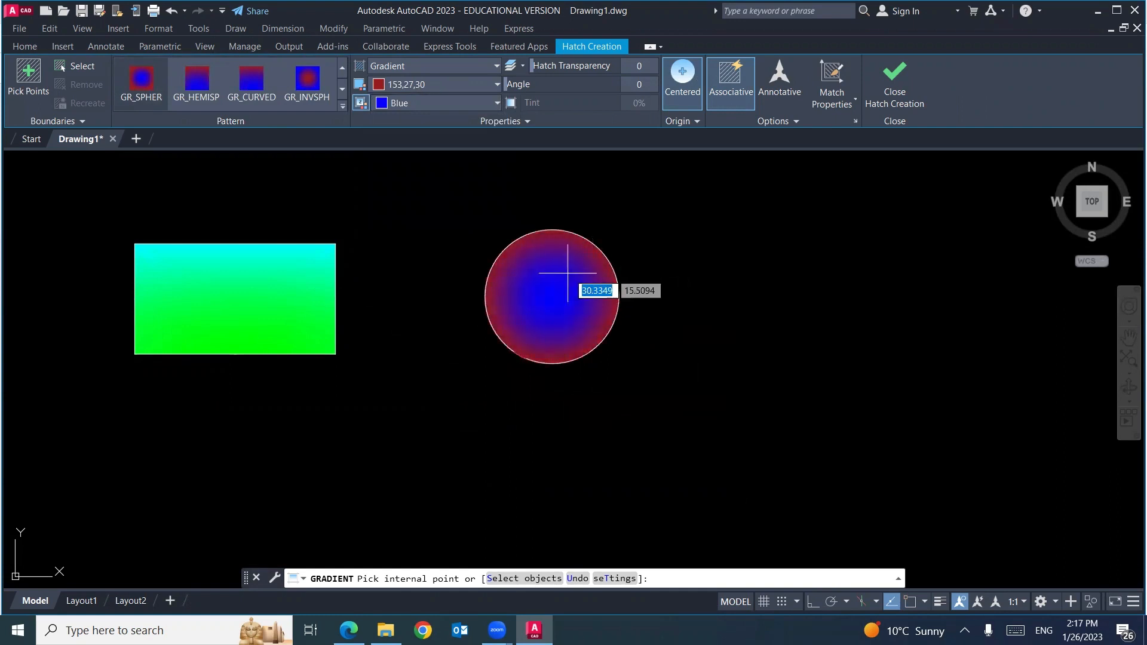
- Try to apply the same gradient to the empty area to the right of the circle
left_click(774, 288)
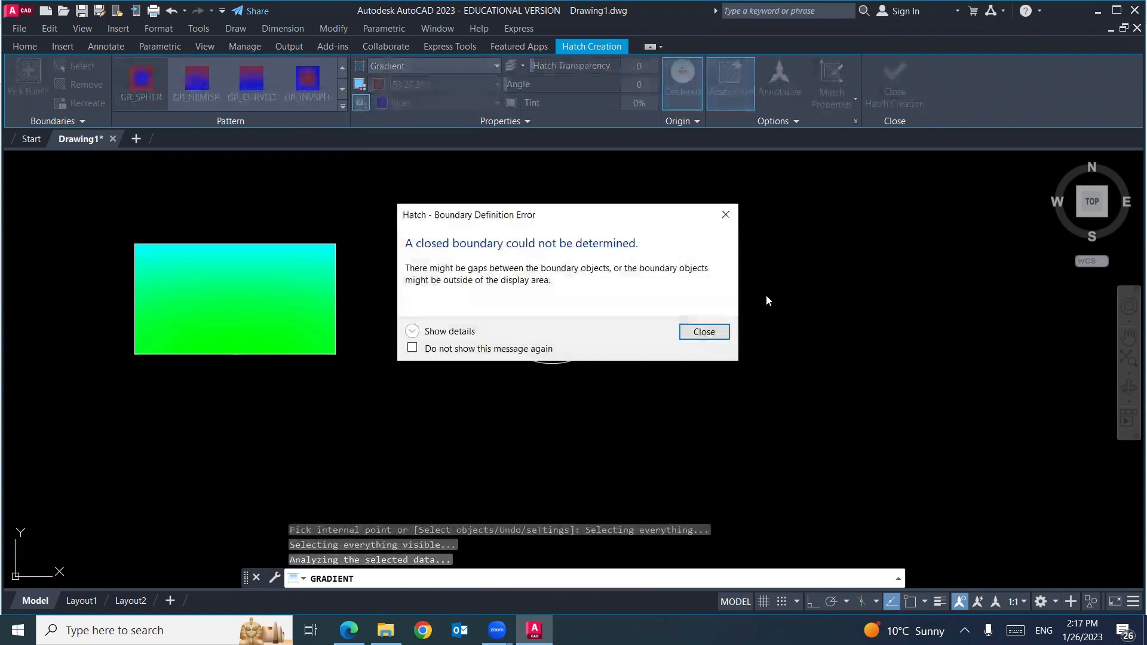
left_click(720, 332)
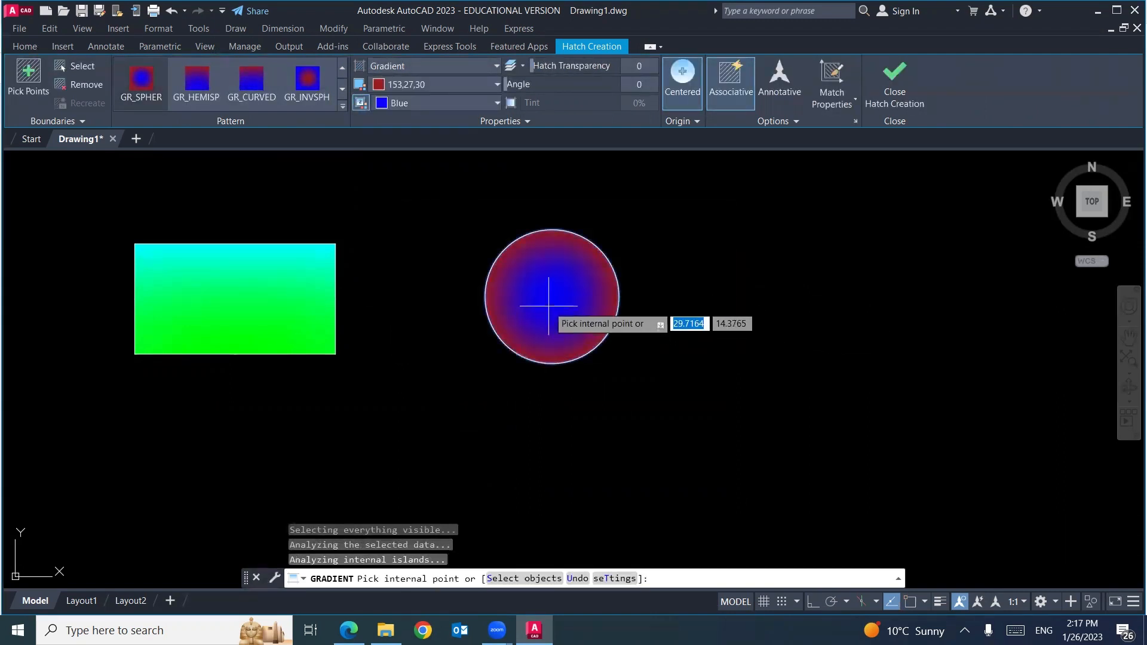
- Switch to the PDF lecture notes in Edge and draw a loop around the "Move:-" heading on page 16
key("Return")
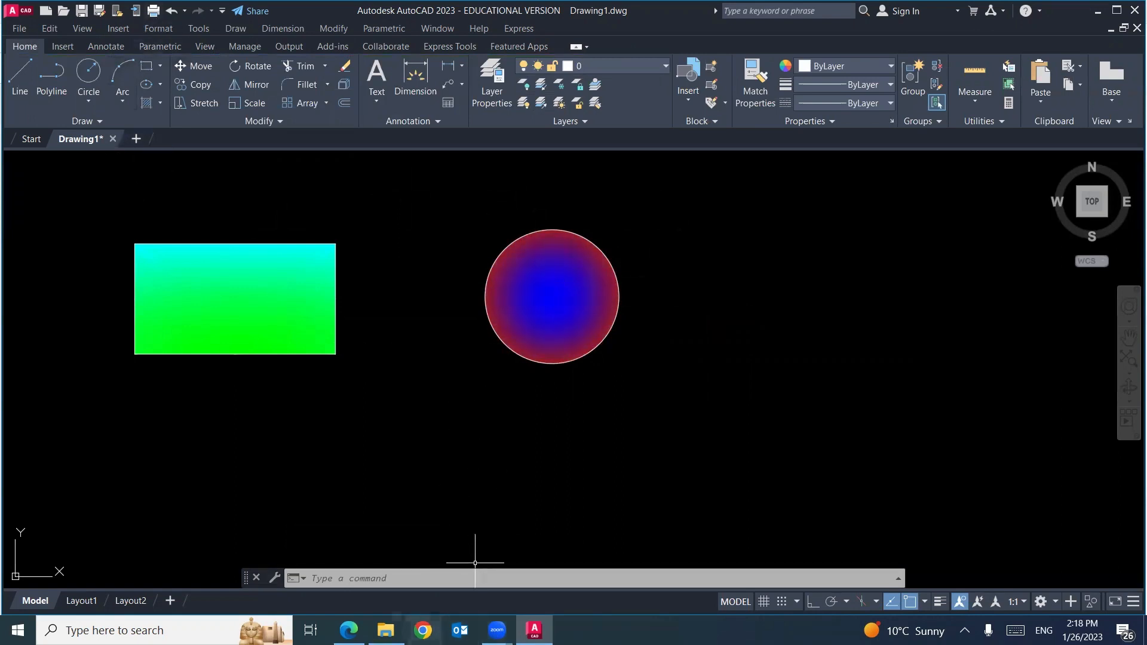
left_click(349, 629)
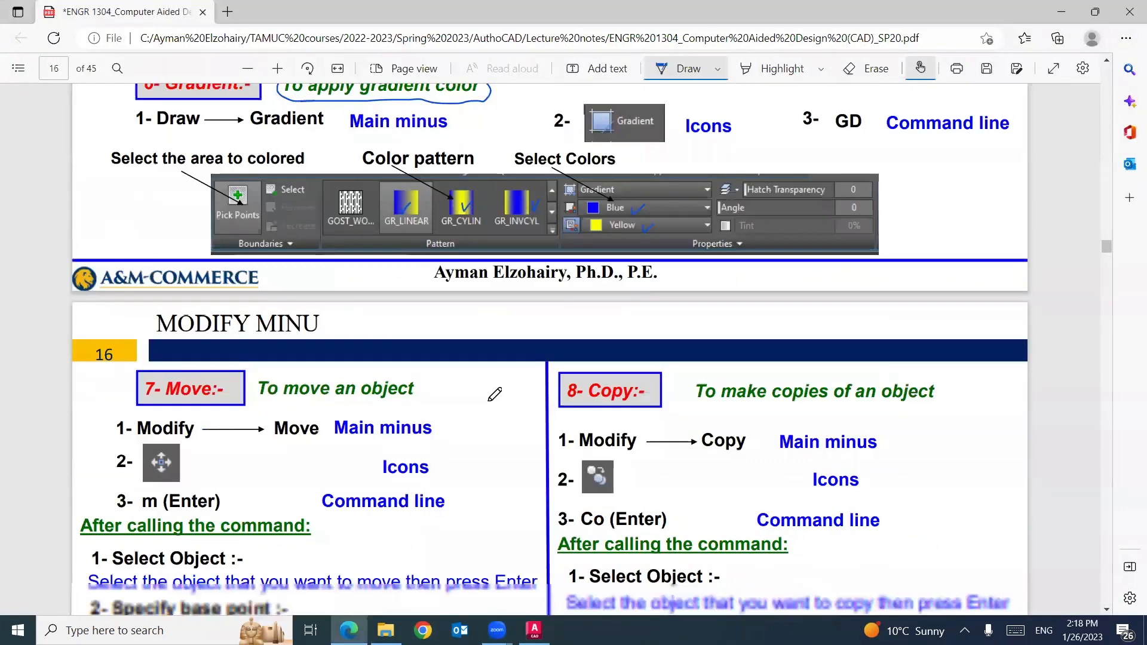
scroll(494, 394, "down", 3)
scroll(490, 393, "up", 1)
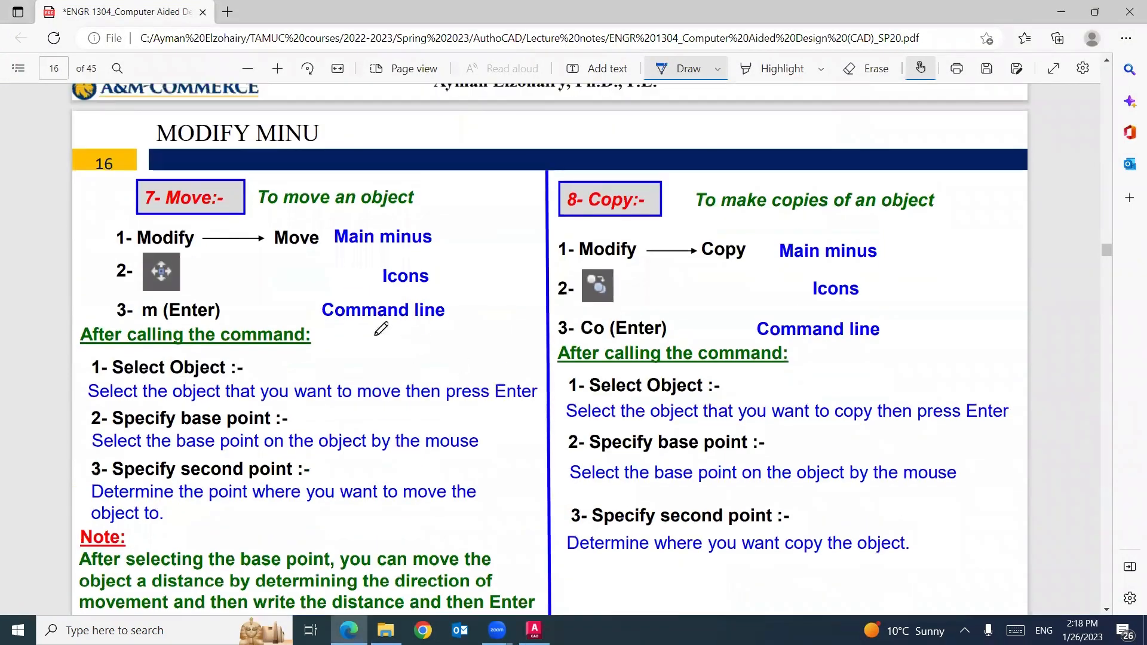
mouse_move(196, 212)
left_mouse_down()
mouse_move(161, 190)
mouse_move(225, 179)
mouse_move(233, 199)
mouse_move(198, 212)
left_mouse_up()
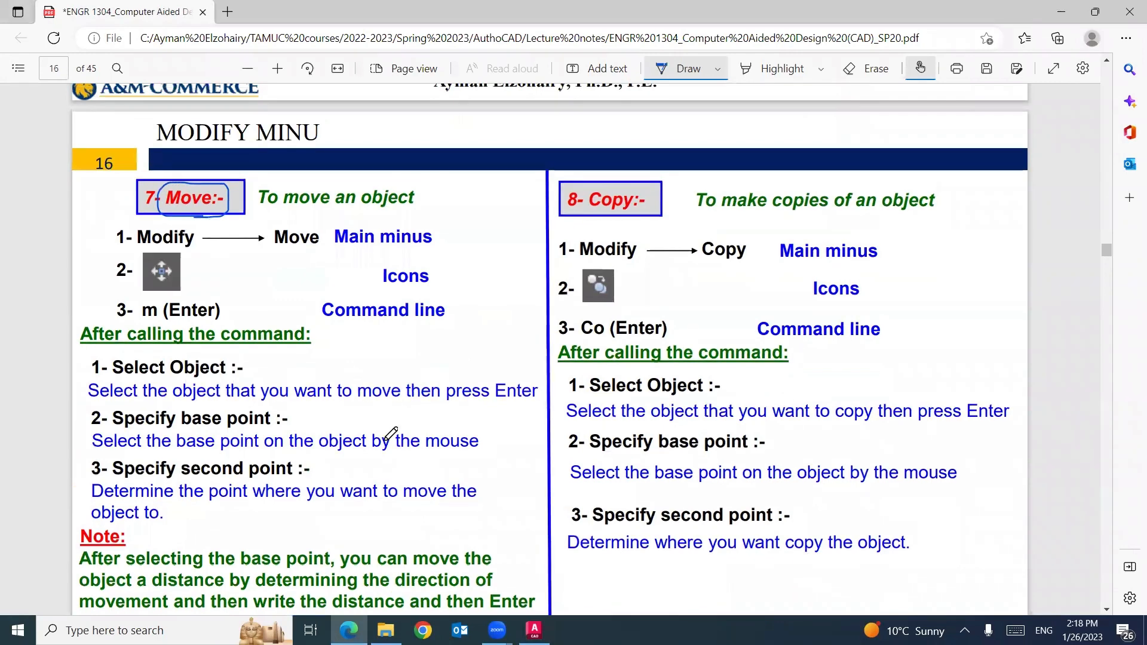
- Switch to AutoCAD and delete the gradient fills from the rectangle and the circle
left_click(535, 629)
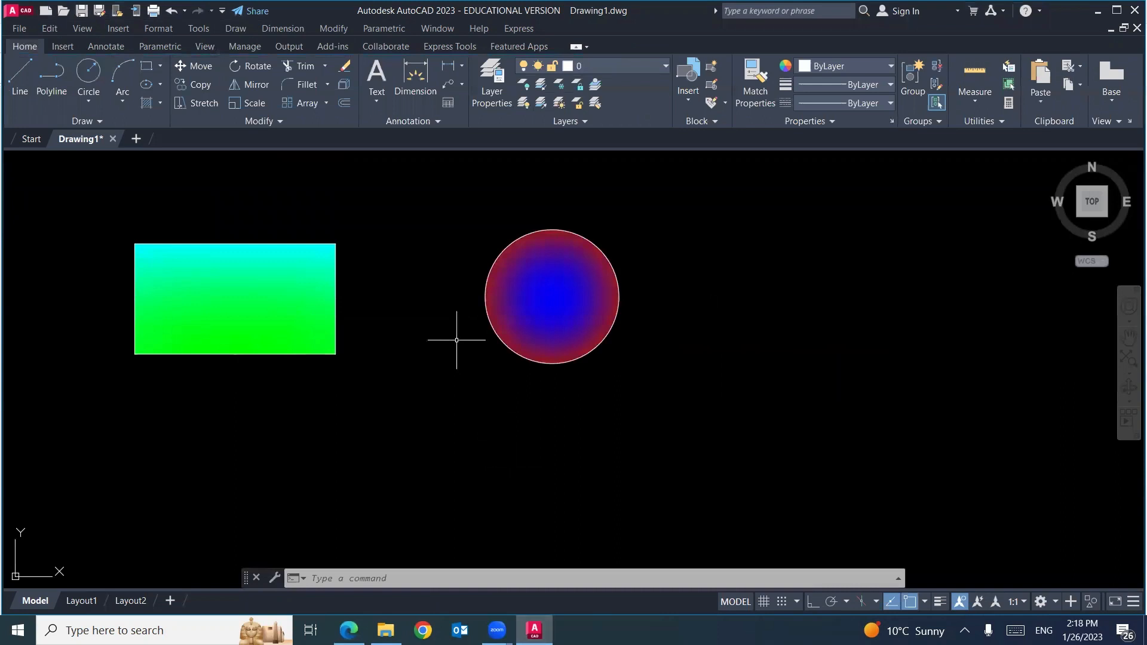
mouse_move(457, 340)
middle_mouse_down()
mouse_move(540, 374)
mouse_move(691, 385)
mouse_move(783, 381)
mouse_move(801, 353)
mouse_move(750, 323)
mouse_move(548, 336)
middle_mouse_up()
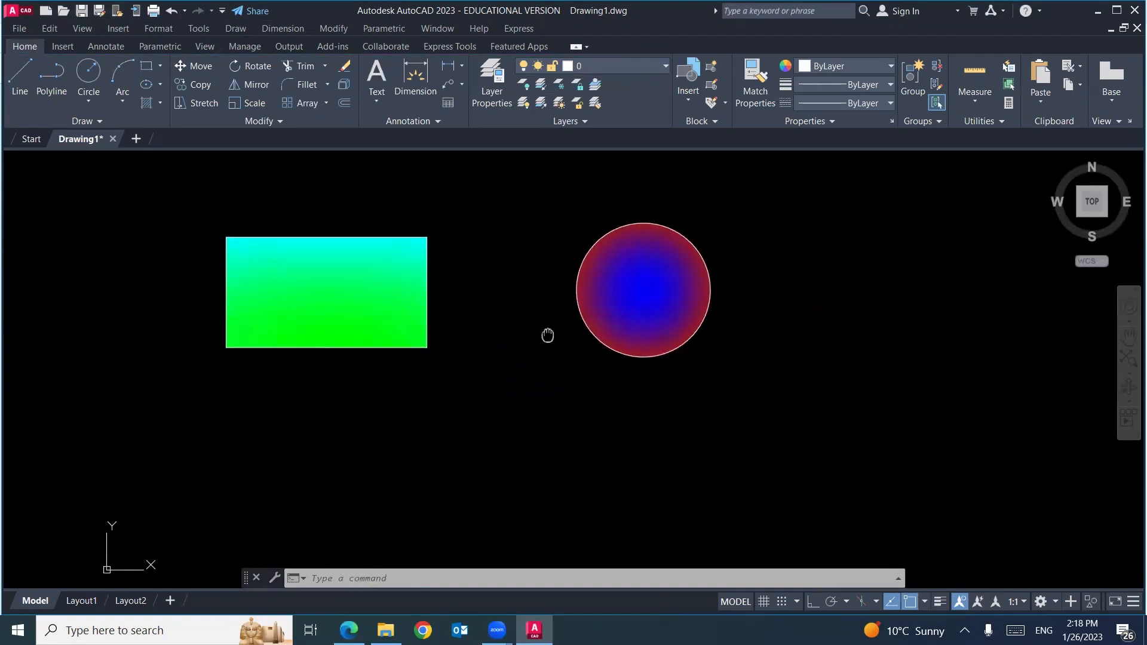
middle_click_drag(547, 336, 459, 326)
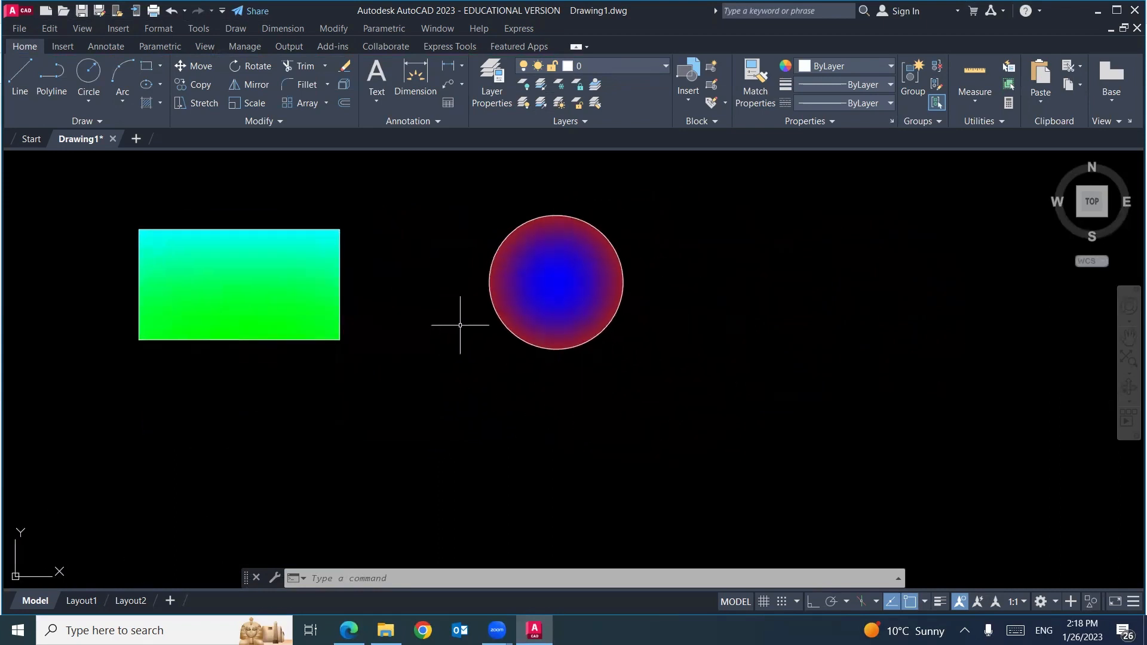
key("Delete")
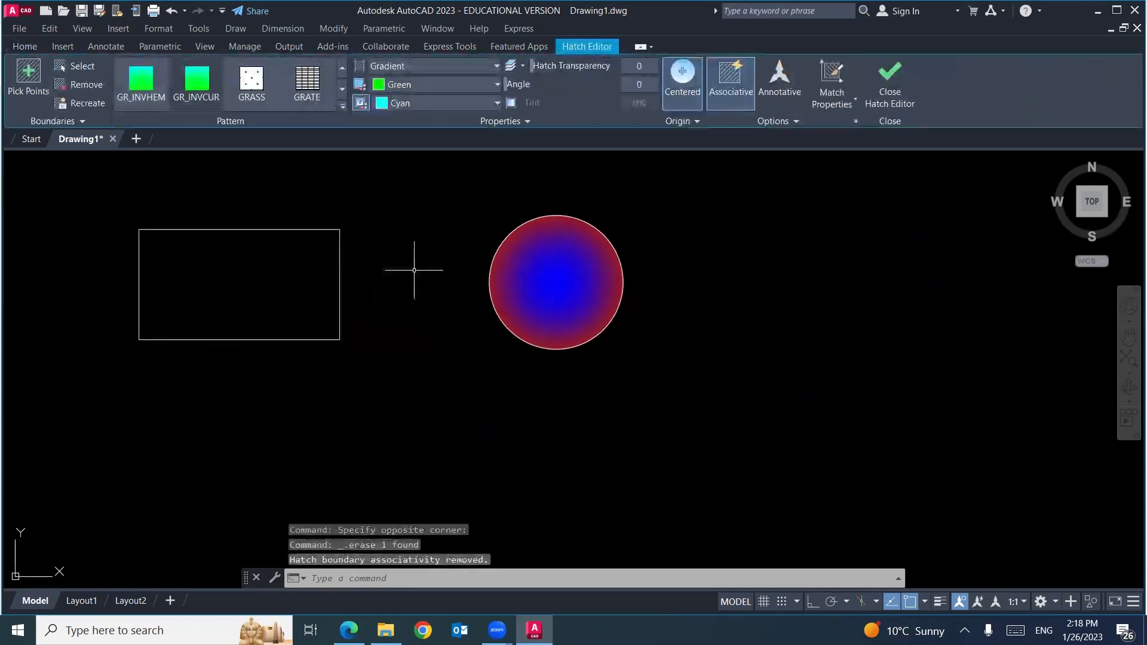
left_click(538, 290)
key("Delete")
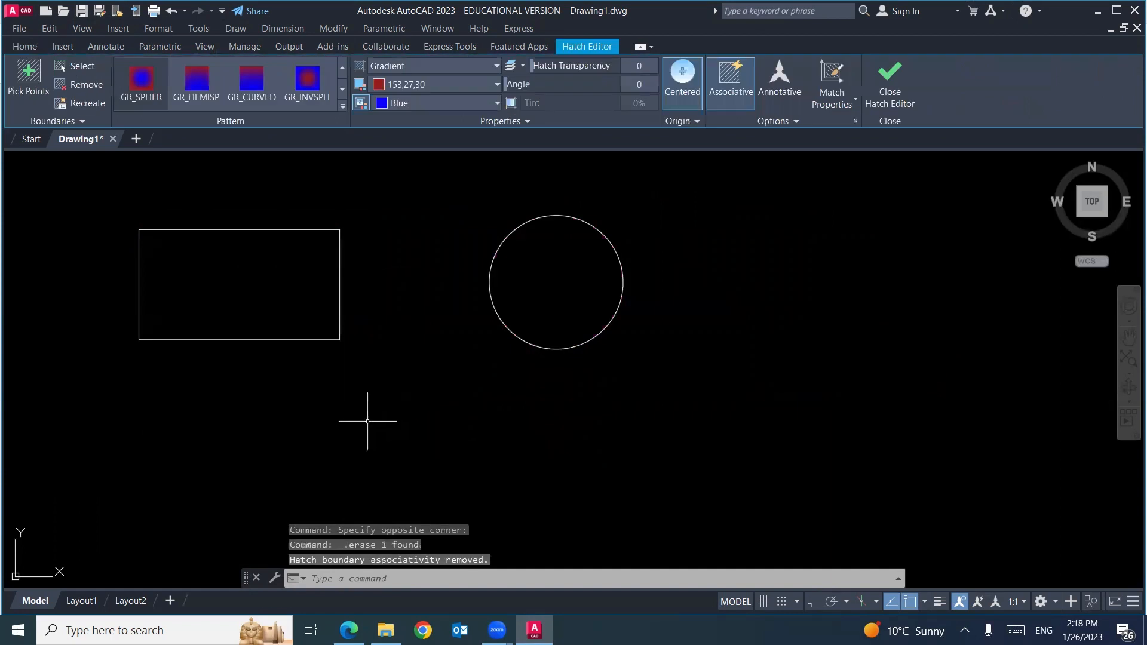
- Draw a small circle just below the rectangle
type("c")
key("Return")
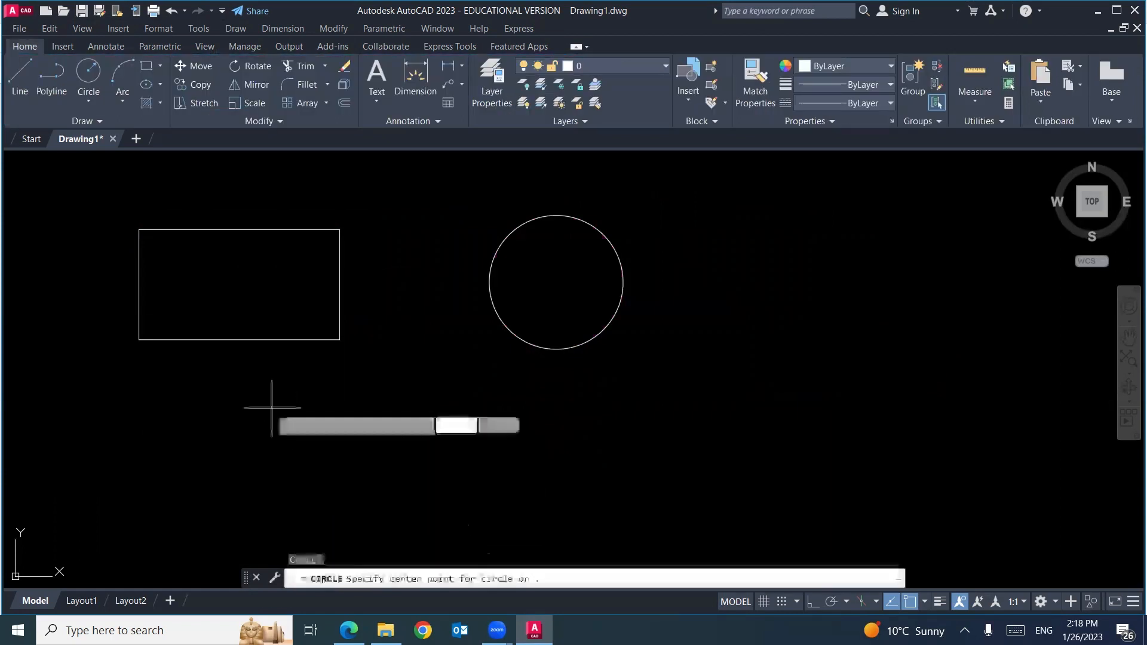
left_click(258, 399)
left_click(268, 415)
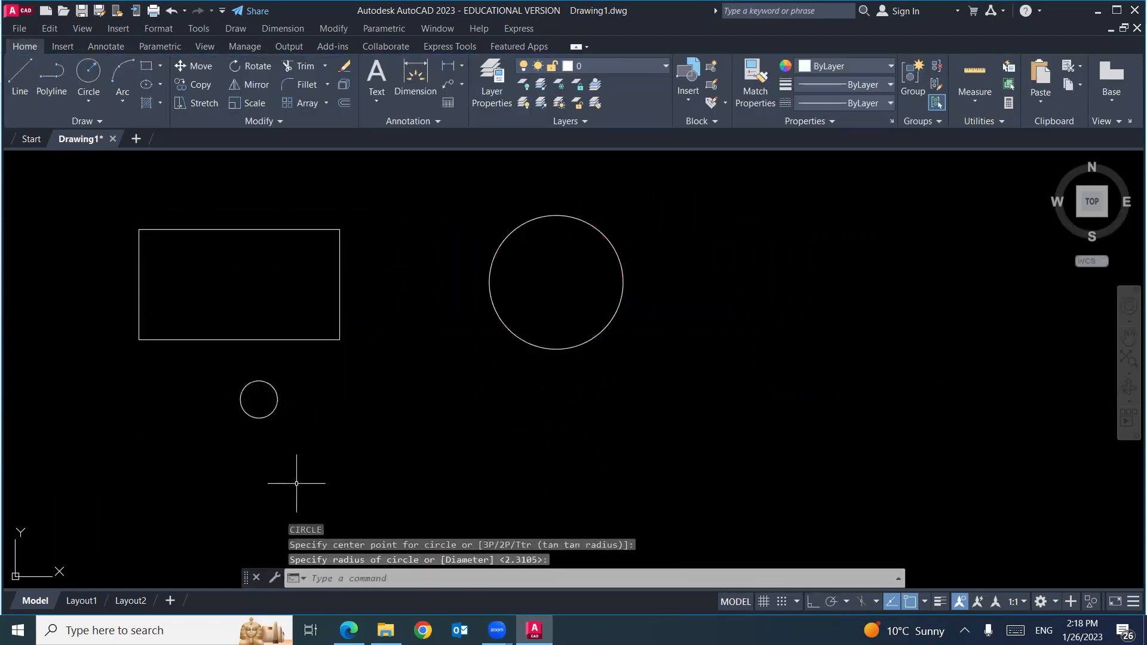
left_click(271, 413)
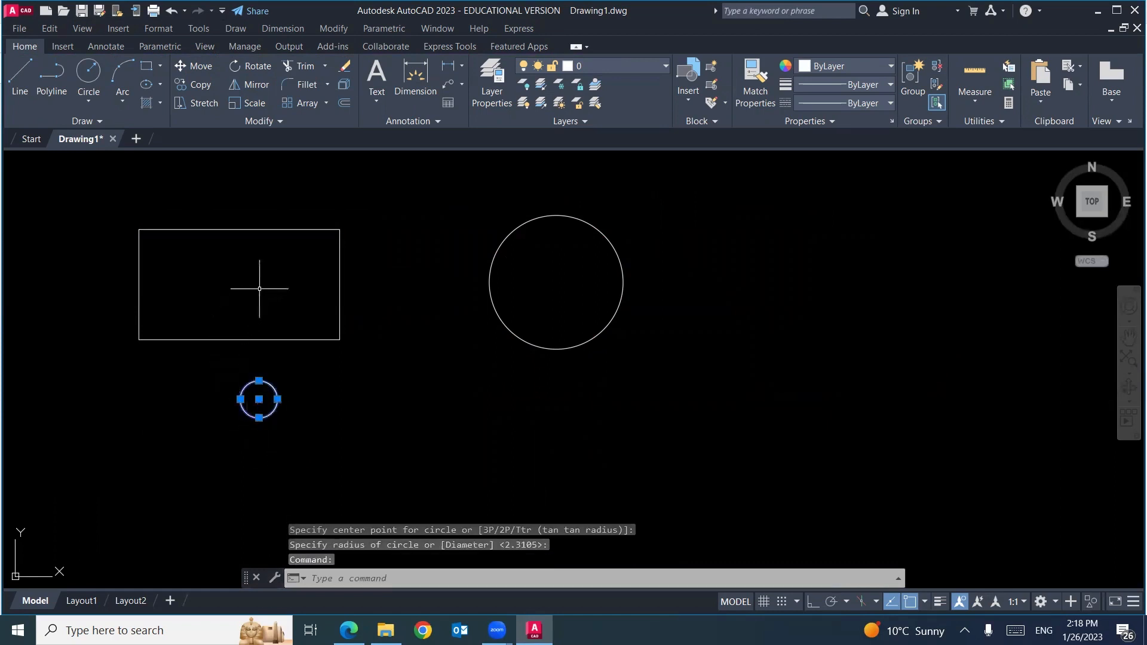
key("Escape")
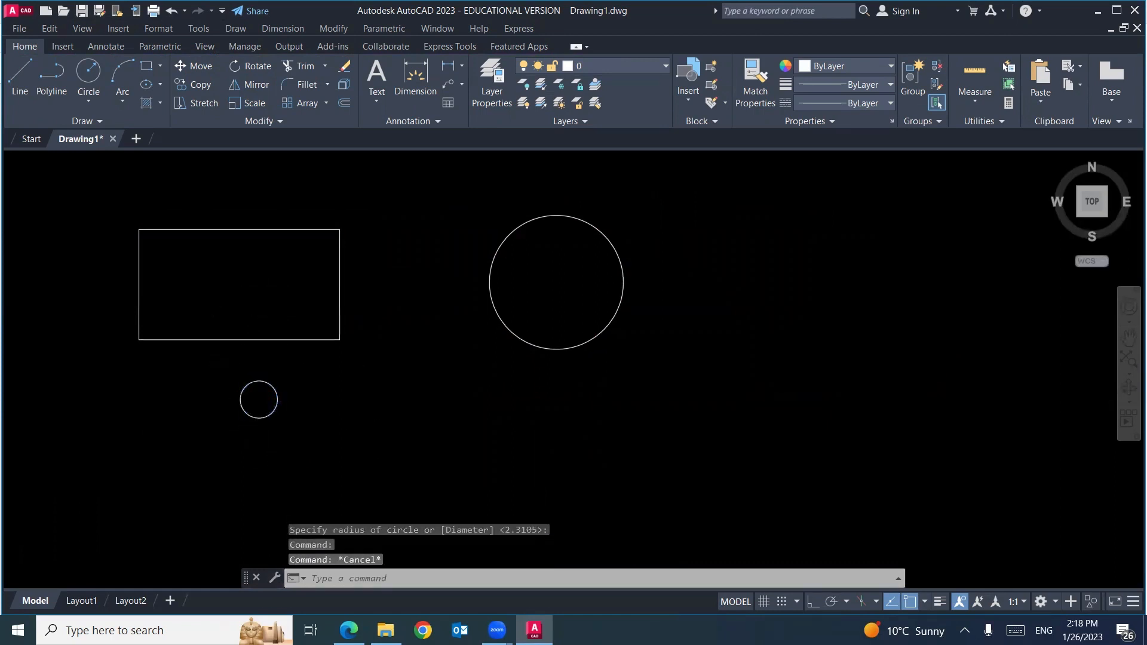
middle_click(420, 390)
middle_click(420, 390)
scroll(420, 390, "down", 2)
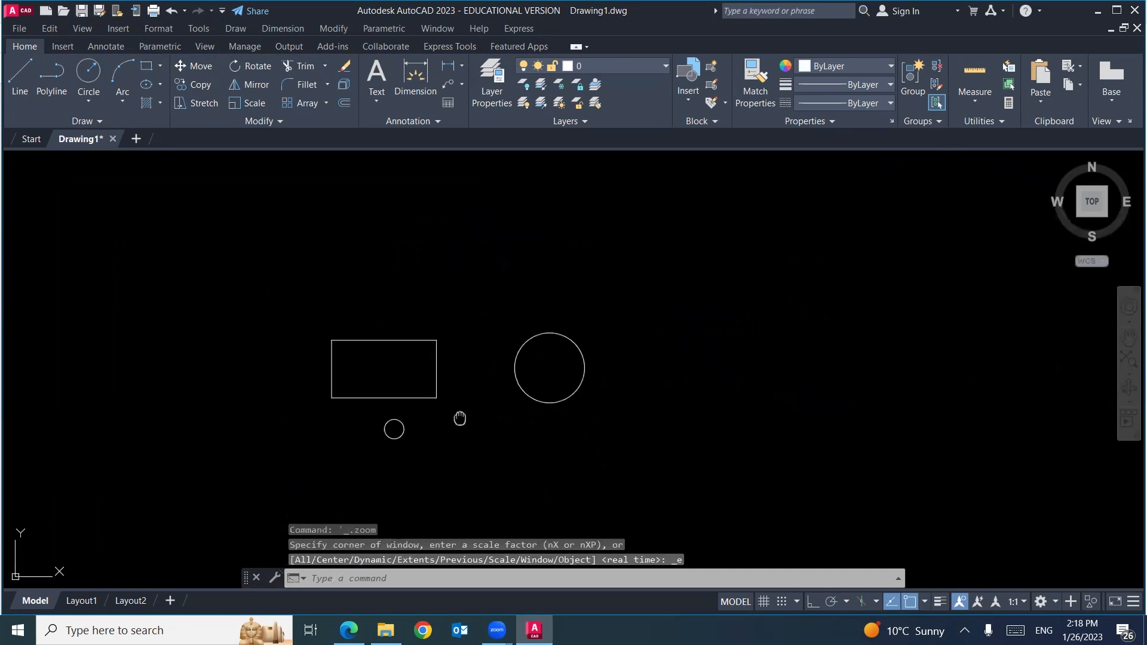
mouse_move(458, 417)
middle_mouse_down()
mouse_move(468, 394)
mouse_move(462, 405)
mouse_move(450, 389)
mouse_move(427, 399)
mouse_move(378, 377)
mouse_move(565, 294)
mouse_move(542, 476)
mouse_move(366, 350)
mouse_move(594, 356)
mouse_move(366, 452)
mouse_move(537, 316)
mouse_move(574, 450)
mouse_move(430, 401)
middle_mouse_up()
scroll(386, 389, "up", 4)
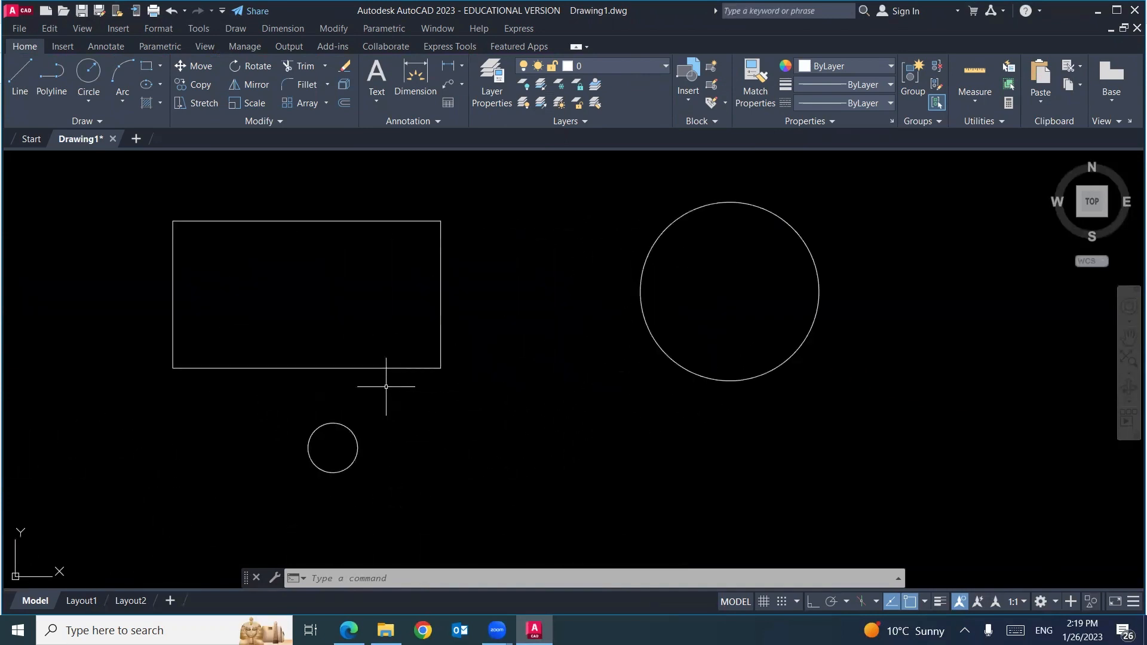
left_click(357, 449)
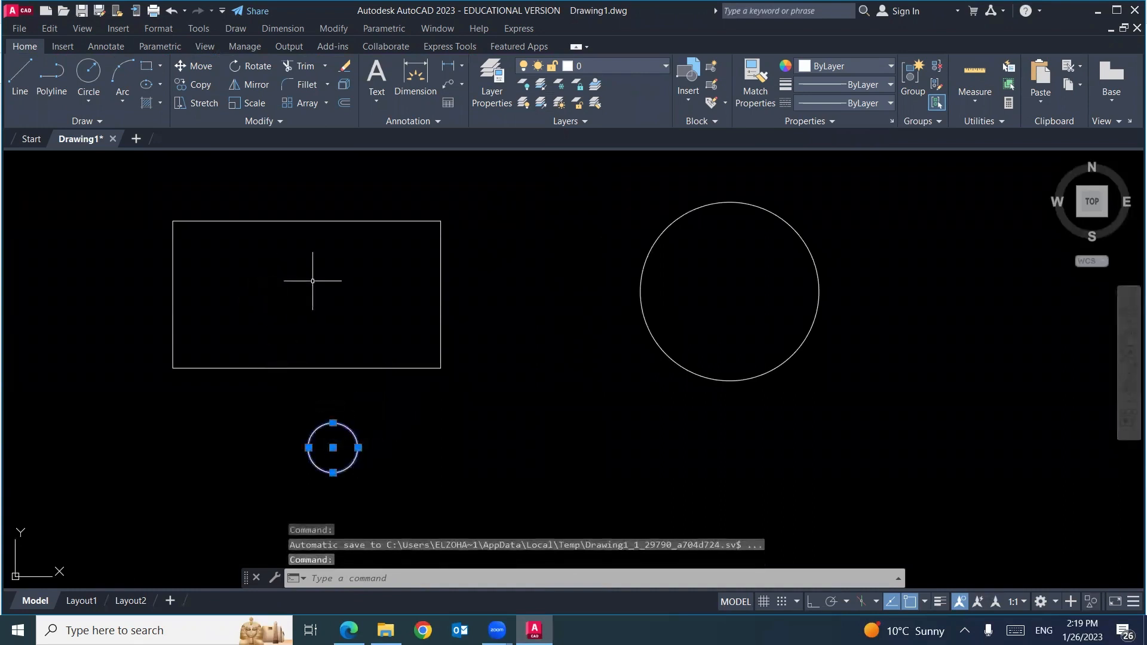
key("Escape")
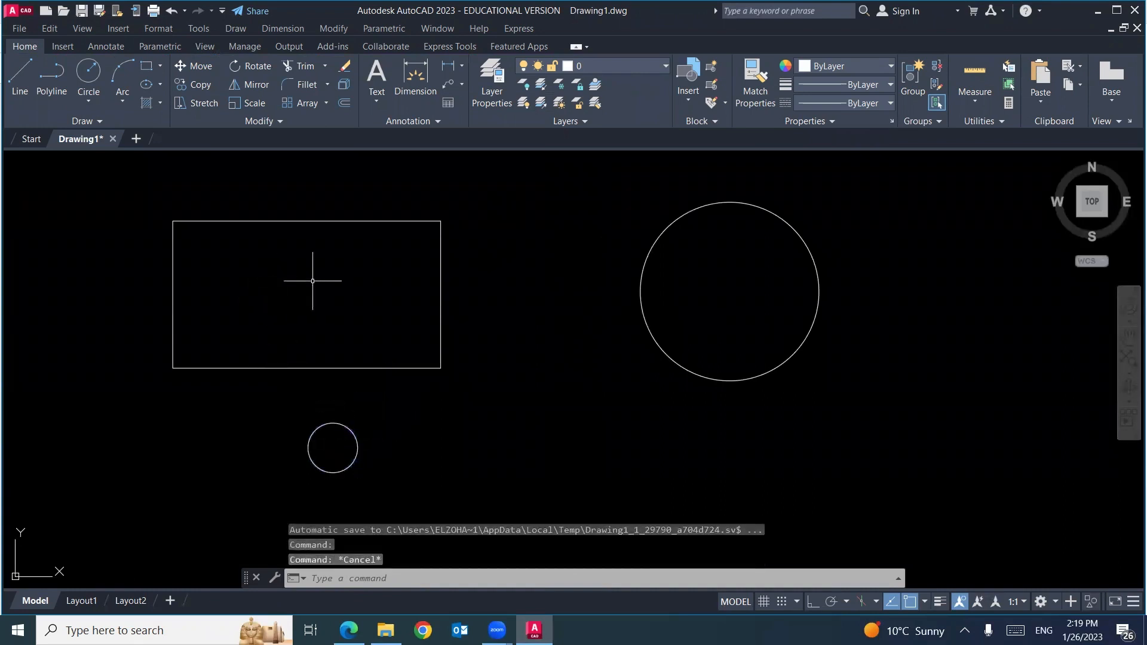
- Switch to the PDF notes in Edge, mark the ways to call Move (Modify, Move, its icon and "m"), and put dashes beside its numbered steps
left_click(353, 628)
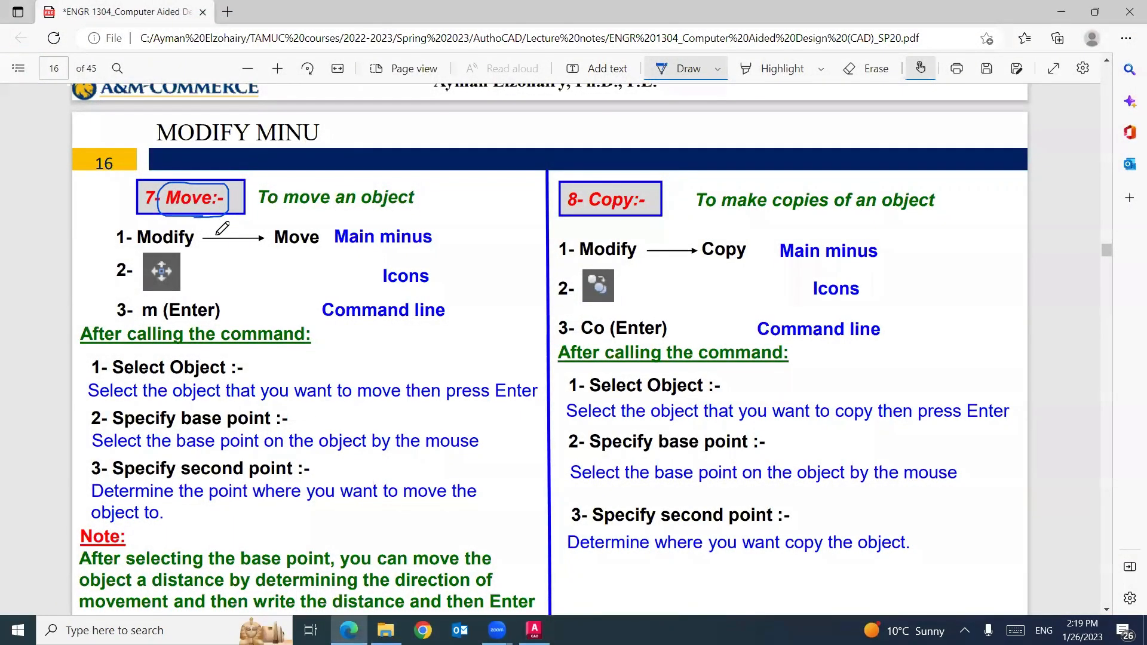
left_click_drag(153, 250, 174, 250)
left_click_drag(281, 246, 299, 246)
mouse_move(189, 275)
left_mouse_down()
mouse_move(192, 285)
mouse_move(210, 259)
left_mouse_up()
mouse_move(157, 323)
left_mouse_down()
mouse_move(145, 301)
mouse_move(161, 321)
left_mouse_up()
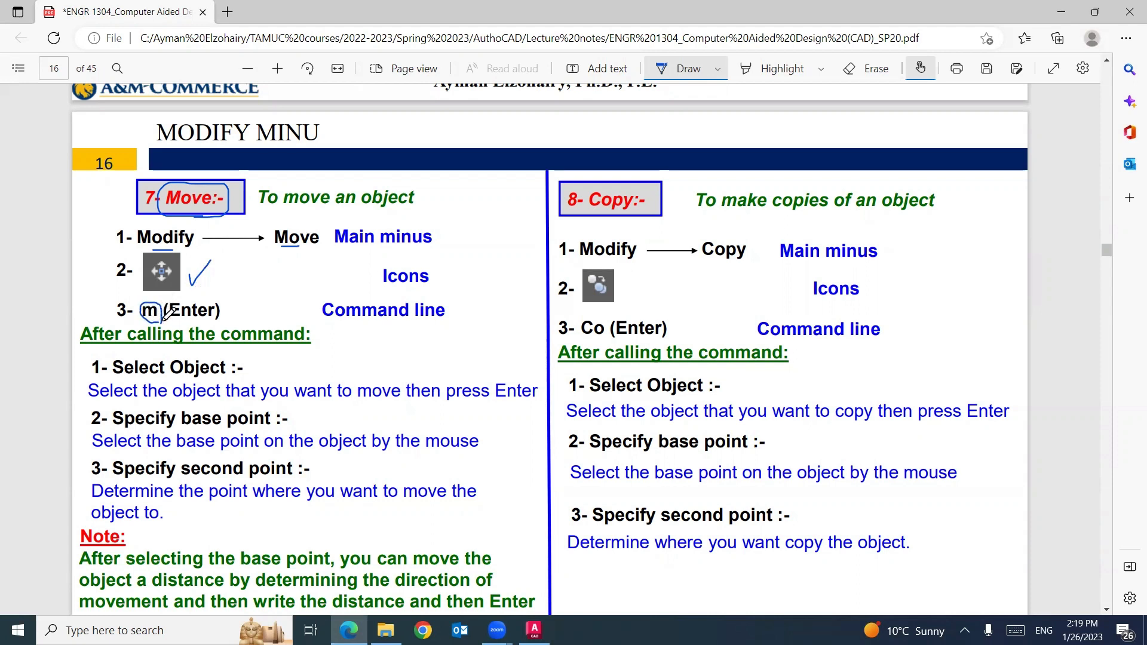
left_click_drag(89, 371, 80, 371)
left_click_drag(88, 420, 80, 420)
- Switch to AutoCAD and look up the Move command among the modify commands
left_click(534, 630)
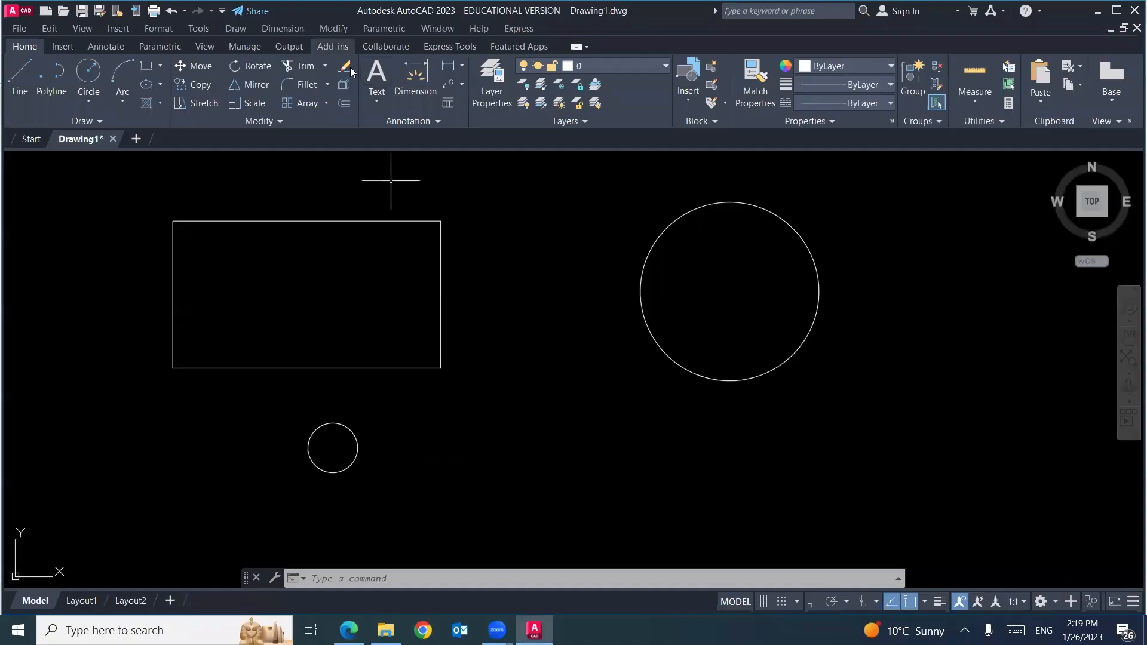
left_click(235, 28)
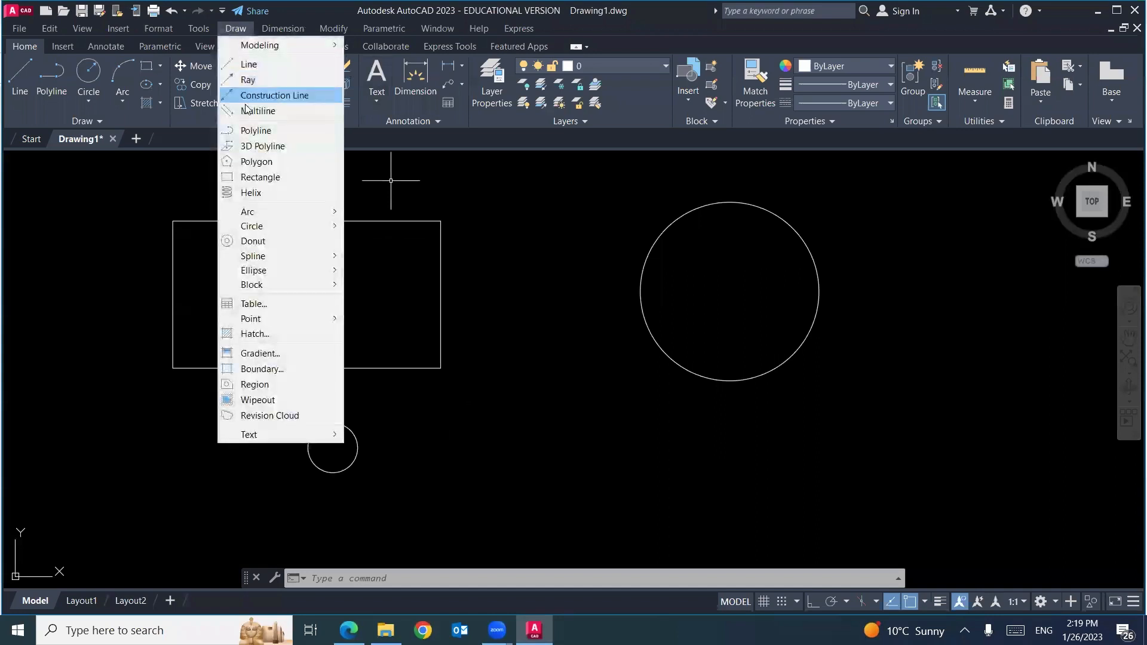
key("Right")
key("Right")
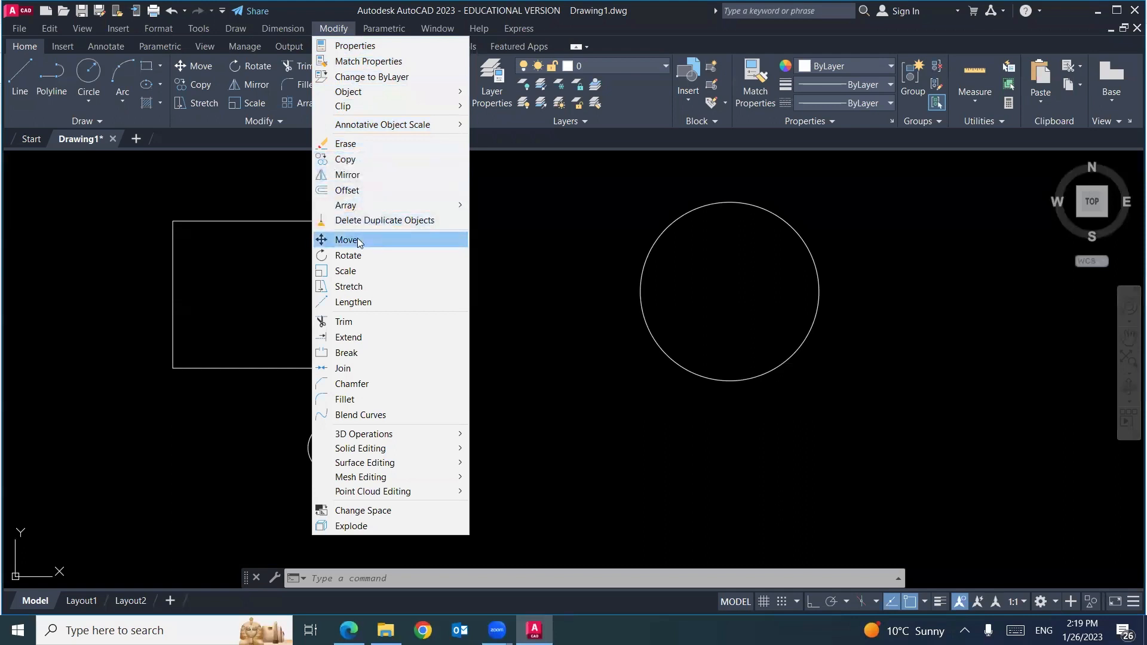
left_click(84, 235)
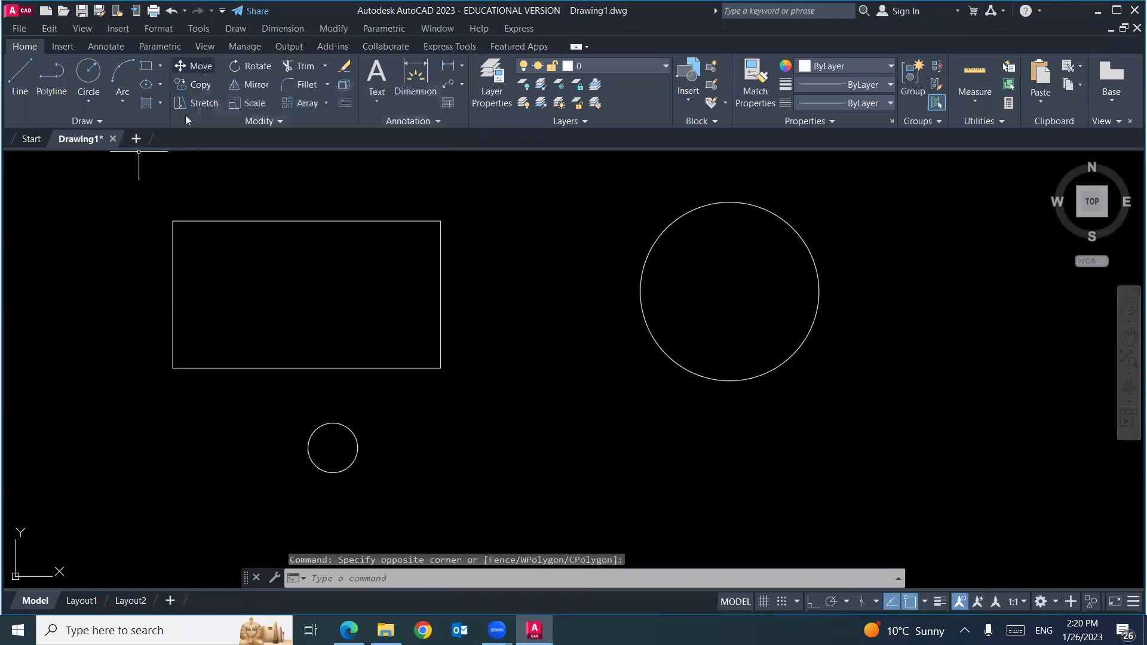
- Move the small circle from its bottom quadrant point into the left part of the rectangle
type("m")
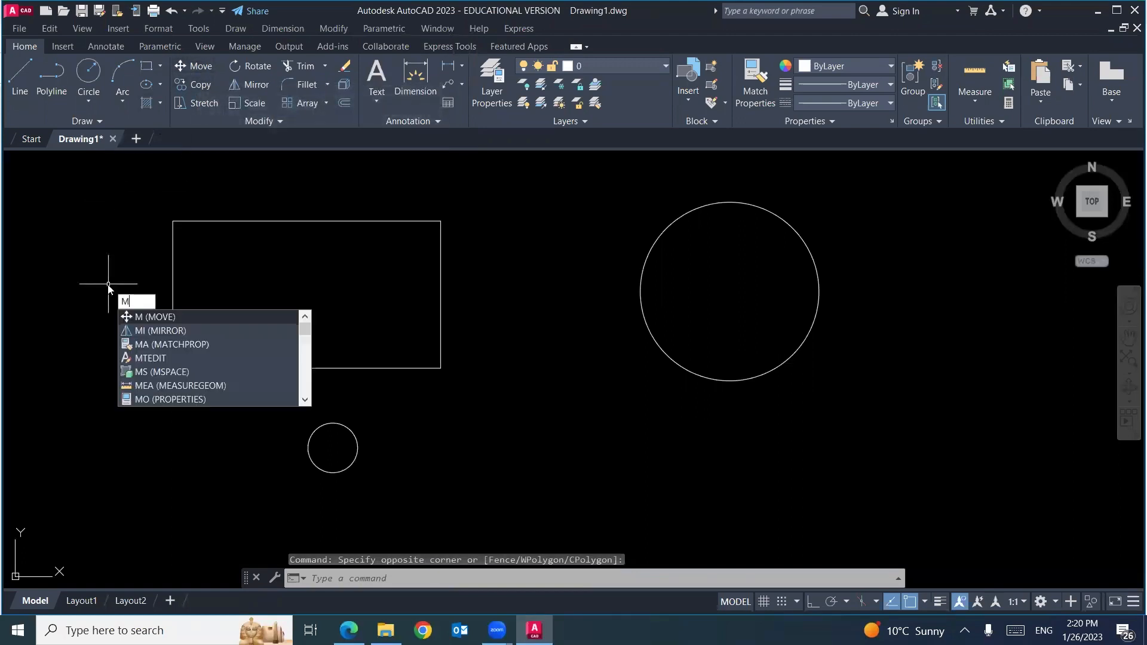
key("Return")
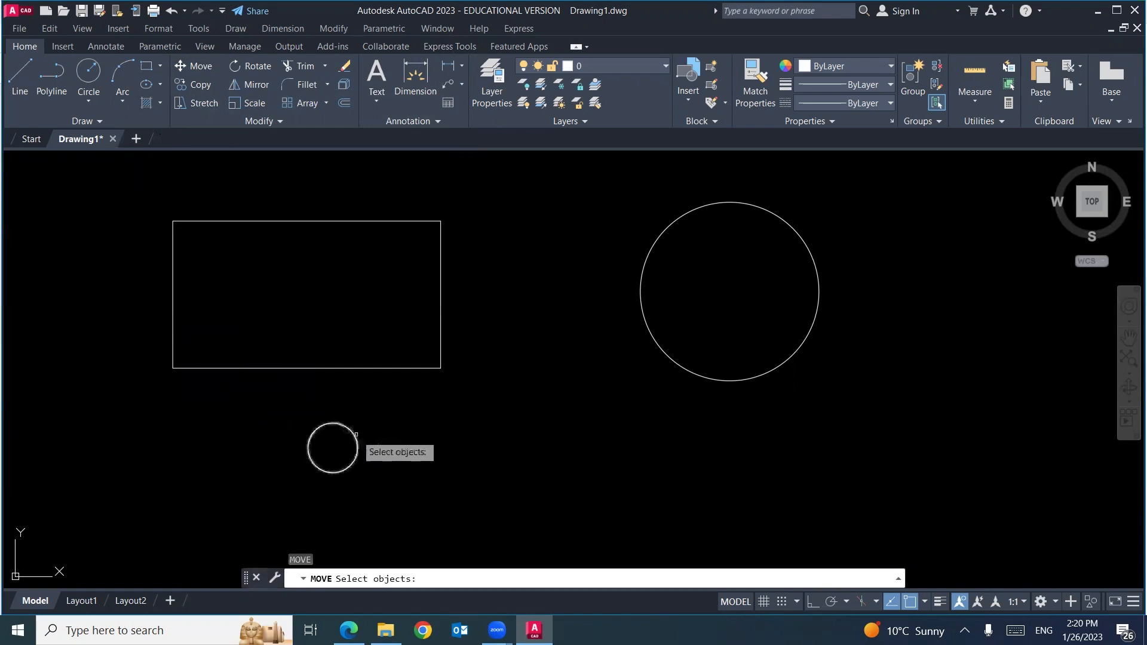
left_click(377, 409)
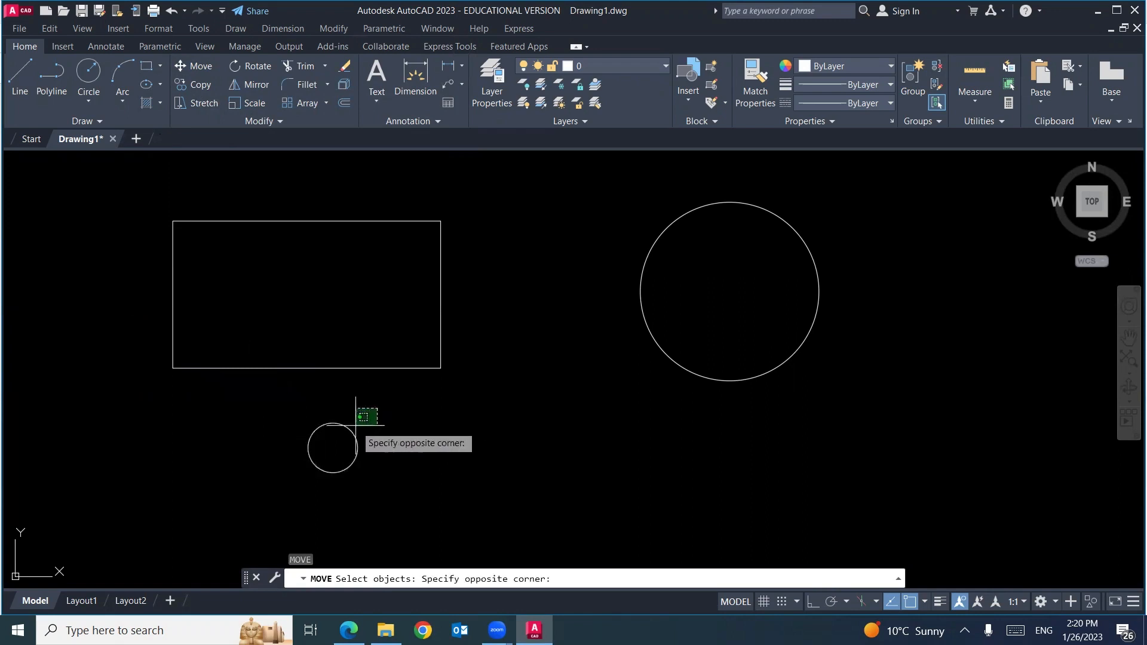
left_click(279, 498)
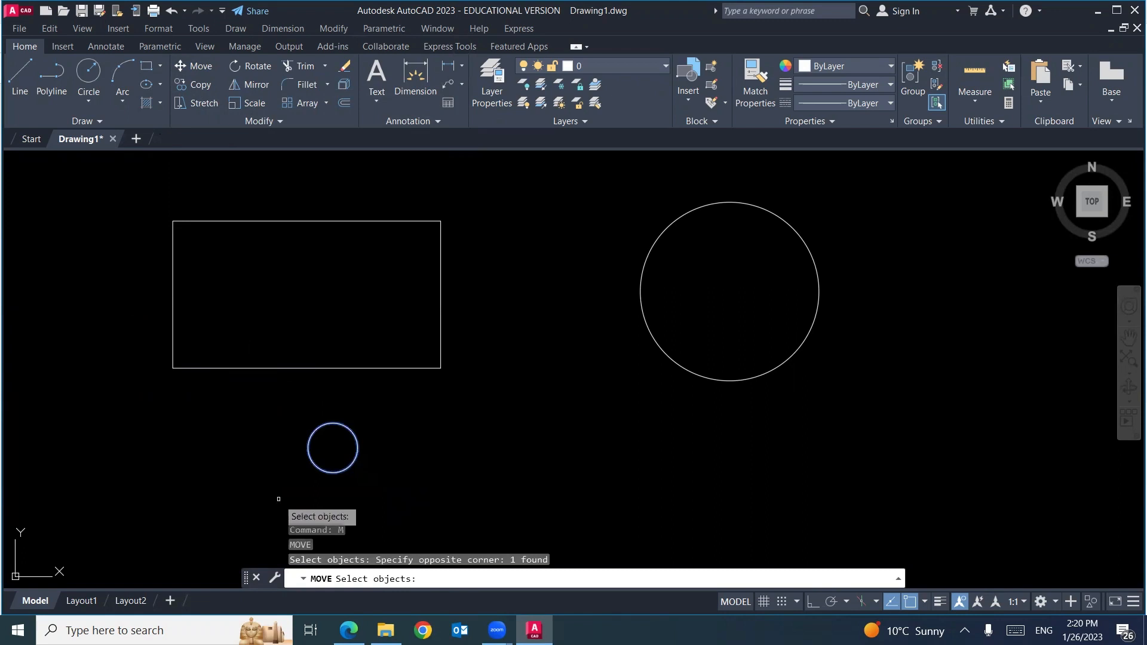
key("Return")
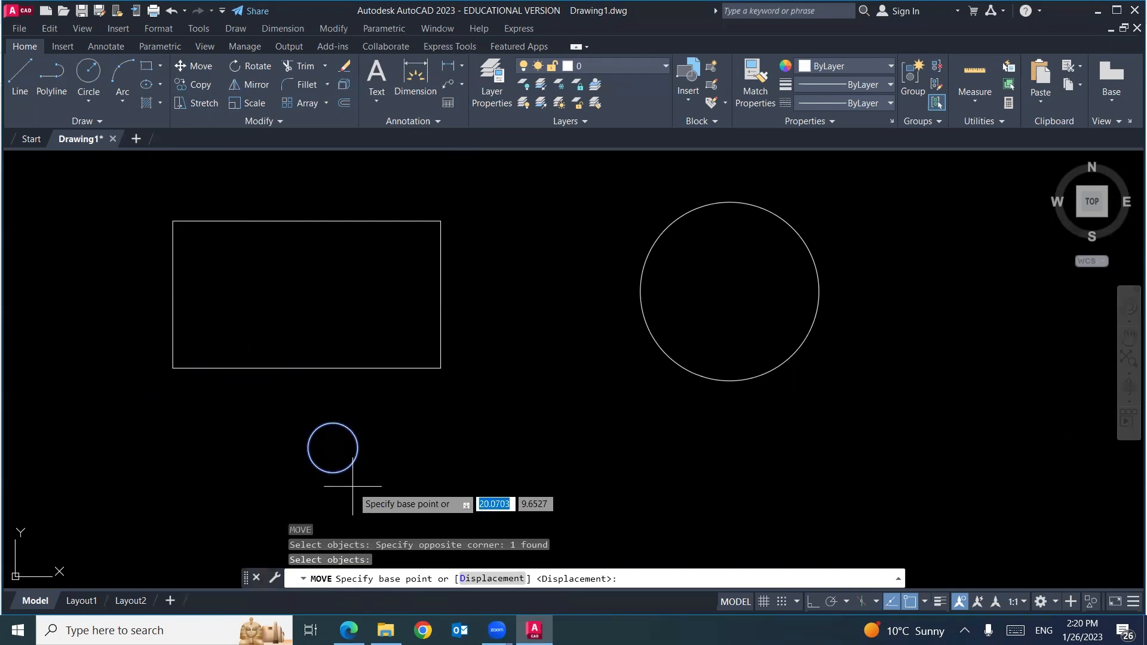
left_click(332, 473)
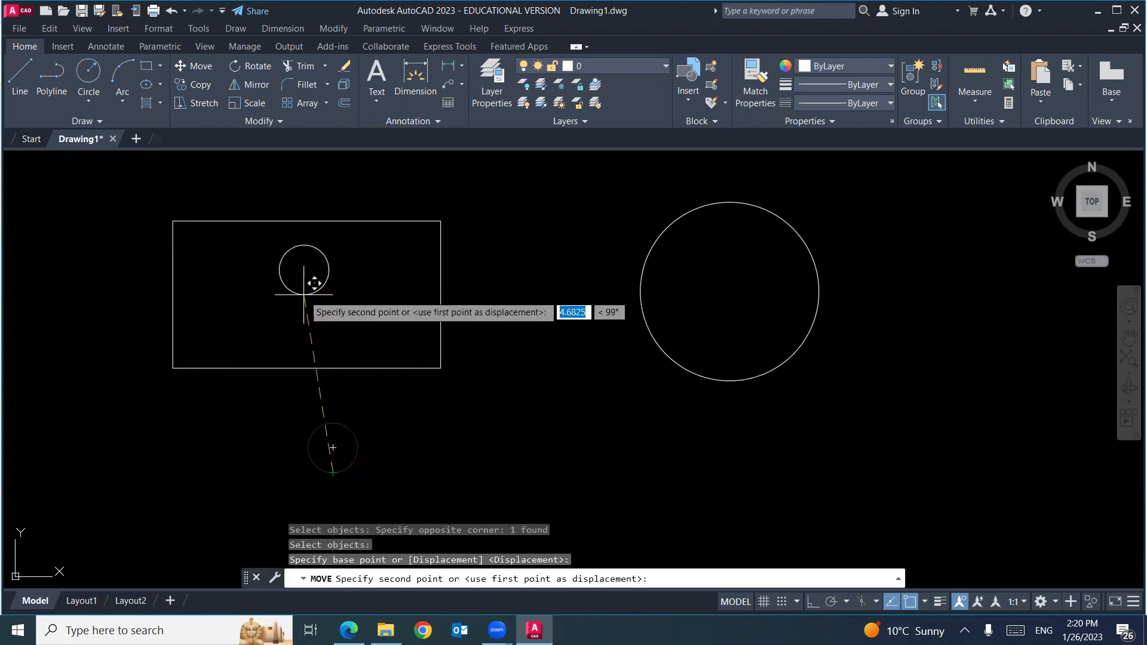
left_click(238, 321)
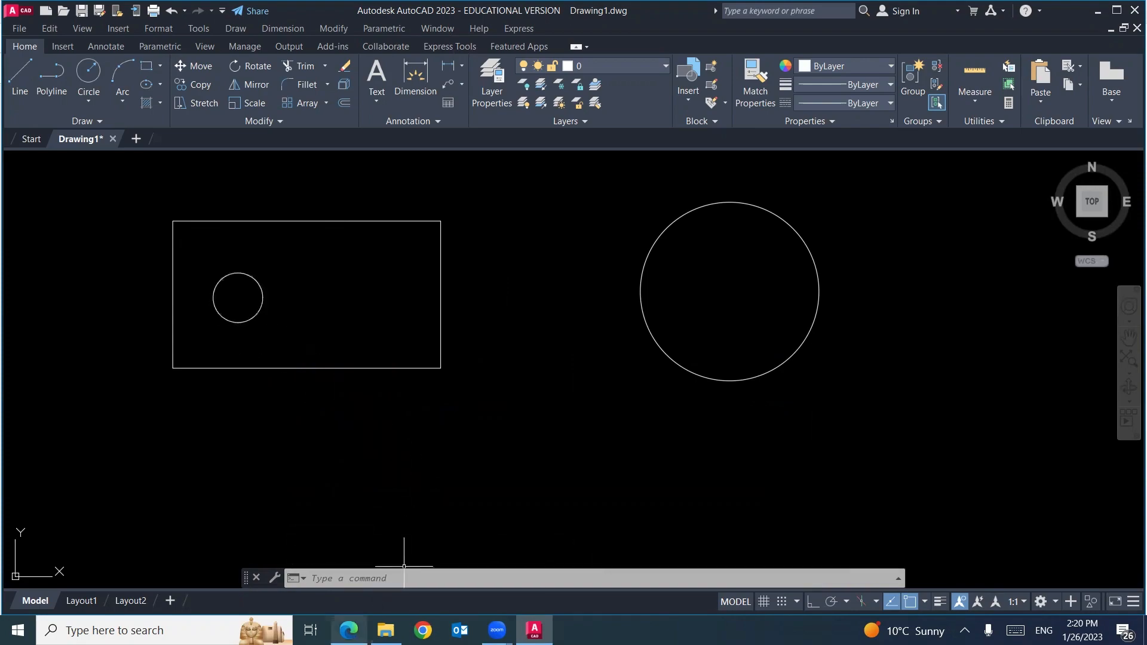
- Switch to the PDF notes in Edge, bracket the three ways to call Move, and loop the step 1 dash and the word "Enter"
left_click(348, 630)
left_click_drag(115, 189, 108, 314)
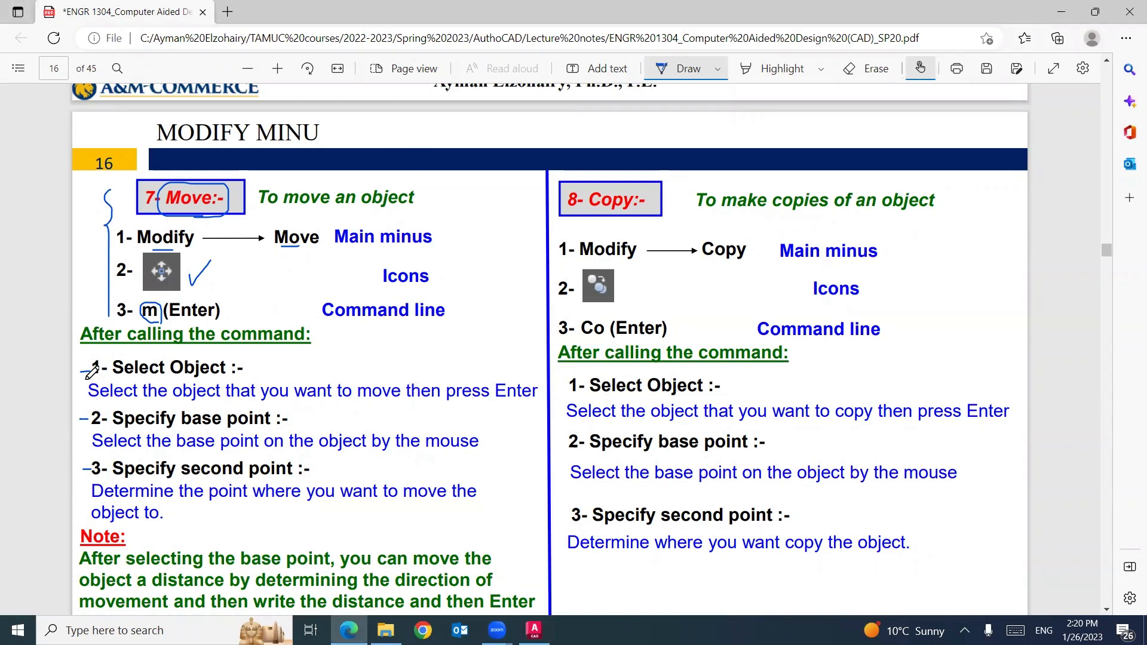
mouse_move(87, 378)
left_mouse_down()
mouse_move(78, 367)
mouse_move(91, 367)
left_mouse_up()
mouse_move(491, 399)
left_mouse_down()
mouse_move(512, 372)
mouse_move(540, 394)
mouse_move(505, 408)
mouse_move(492, 401)
left_mouse_up()
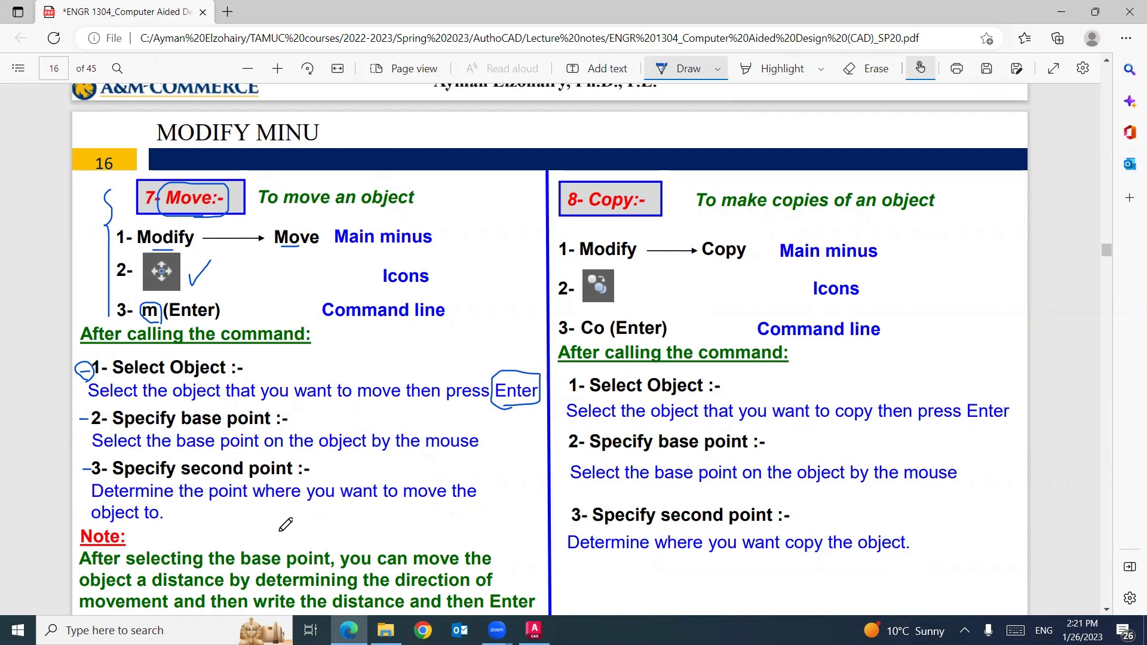
- Switch to AutoCAD and undo the small circle's move
left_click(533, 630)
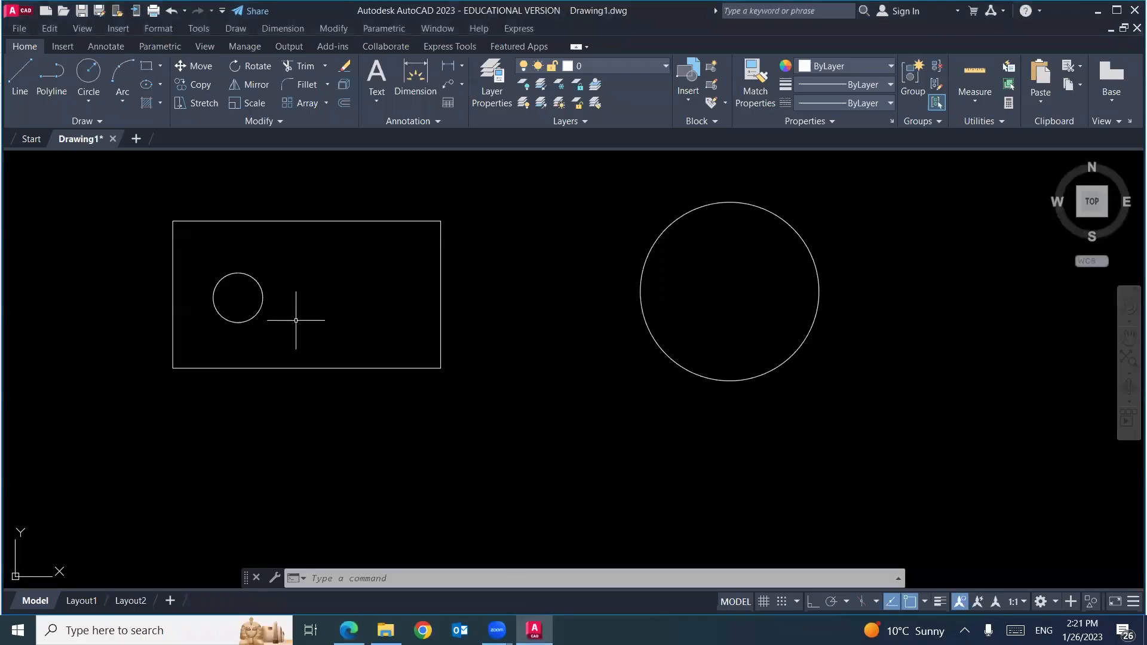
key("ctrl+z")
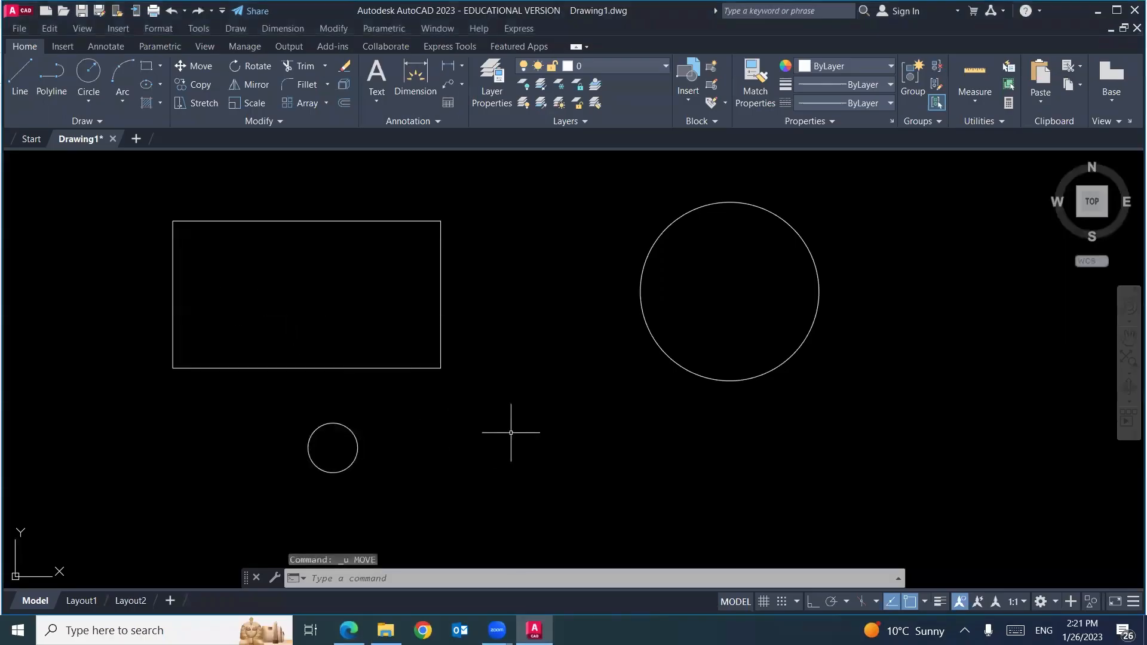
- Move the small circle by its center point into the upper-left area of the rectangle
left_click(194, 67)
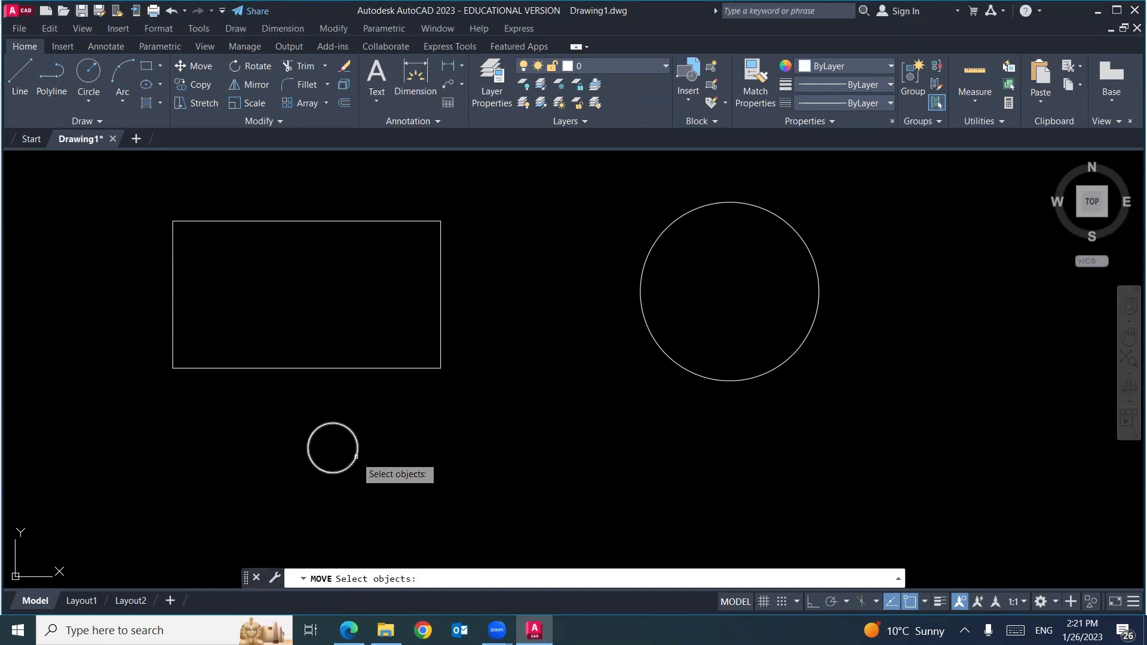
left_click(358, 452)
key("Return")
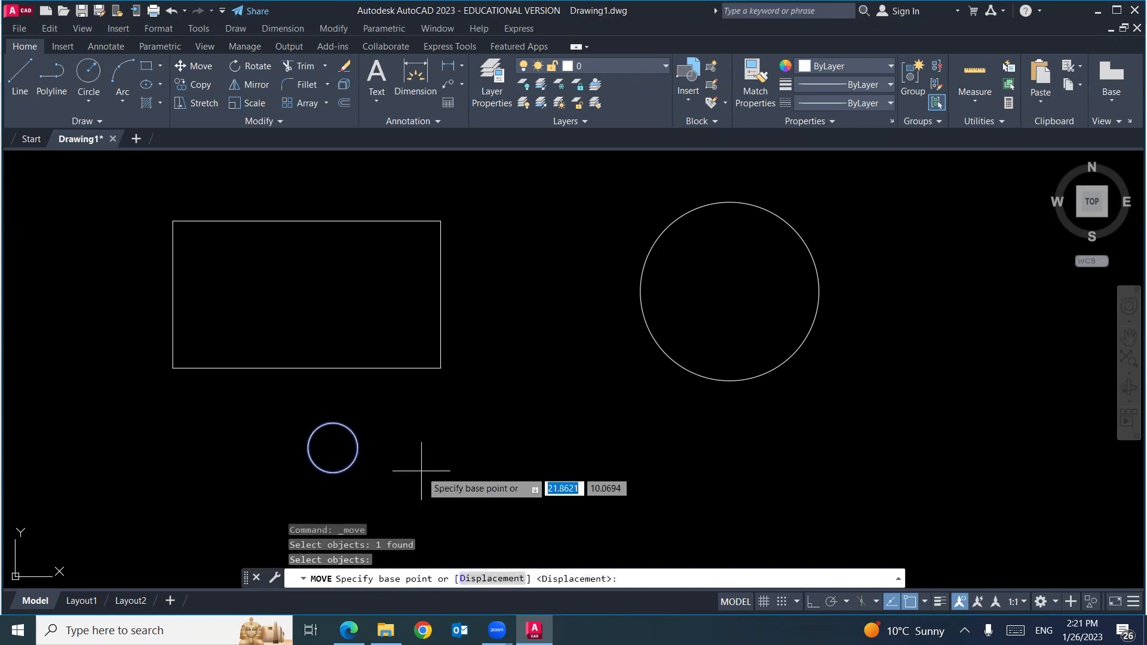
left_click(333, 448)
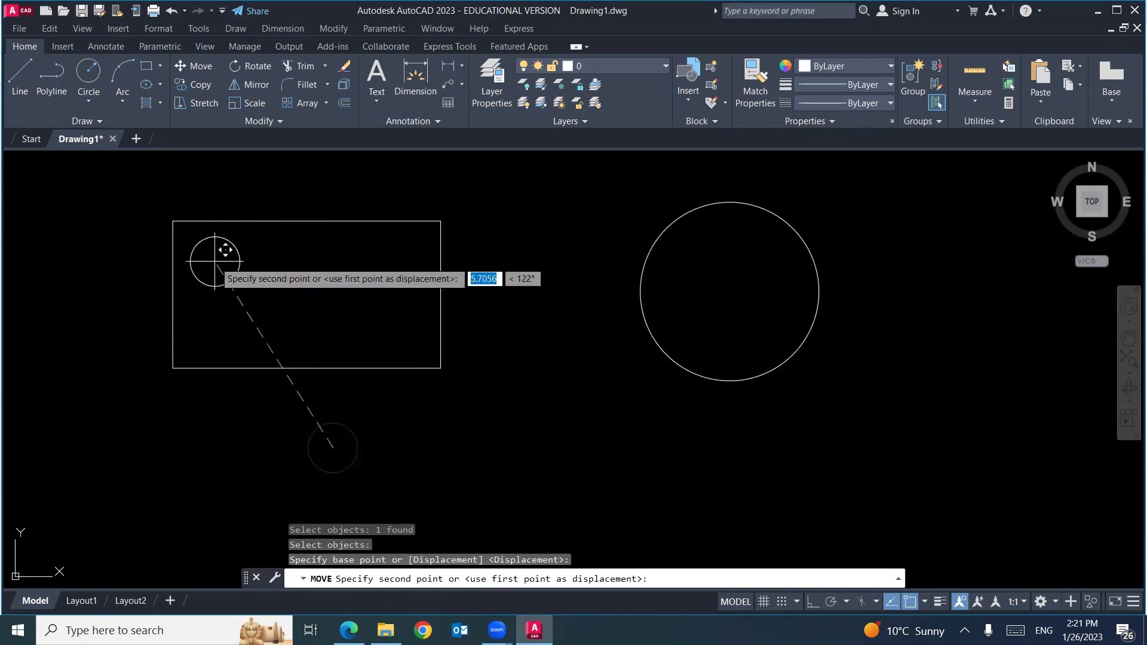
left_click(215, 261)
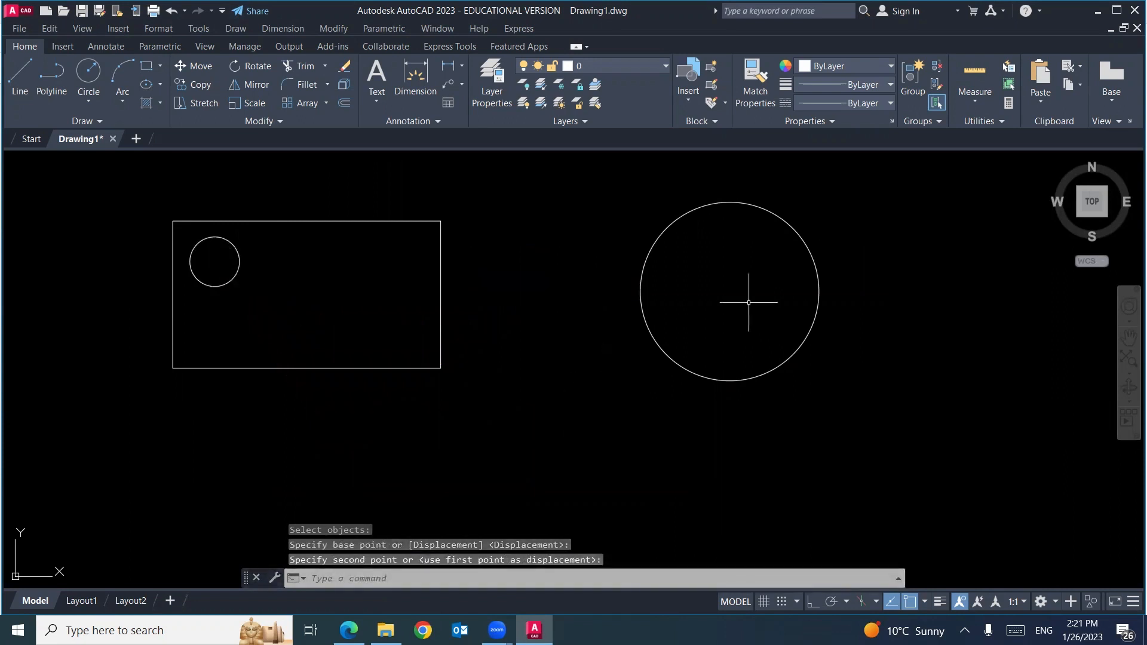
- Delete the rectangle and the large circle together with a crossing selection, keeping the small circle
left_click(850, 188)
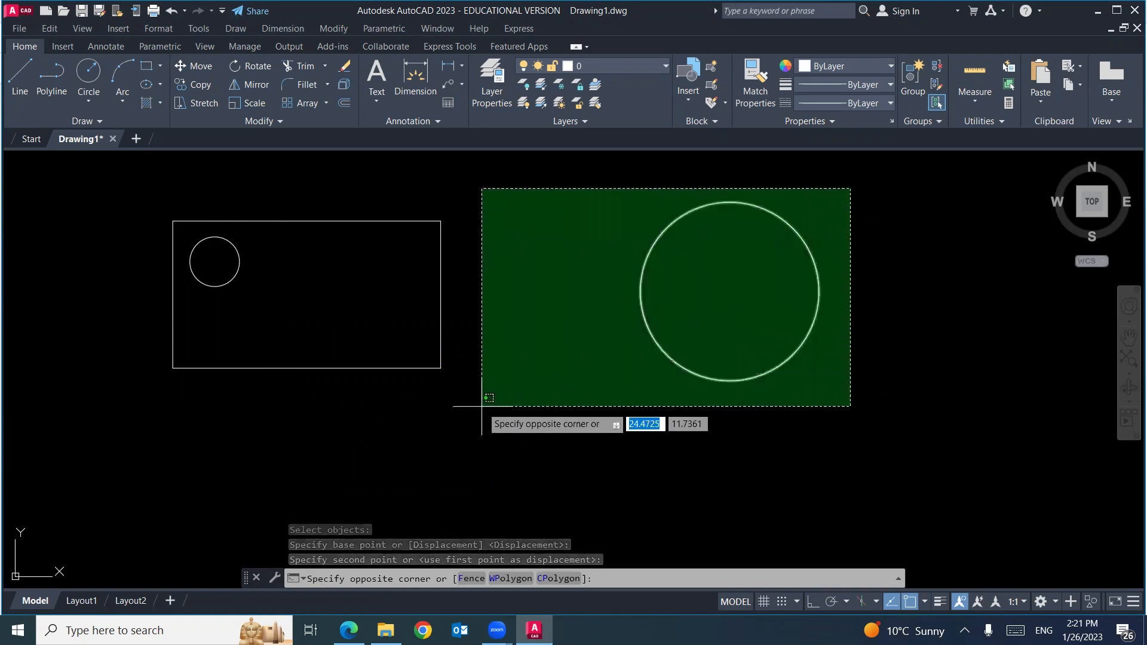
left_click(352, 409)
key("Delete")
- Draw a vertical line to the lower right of the small circle with Ortho on, and turn Ortho off
middle_click_drag(393, 360, 372, 303)
key("Return")
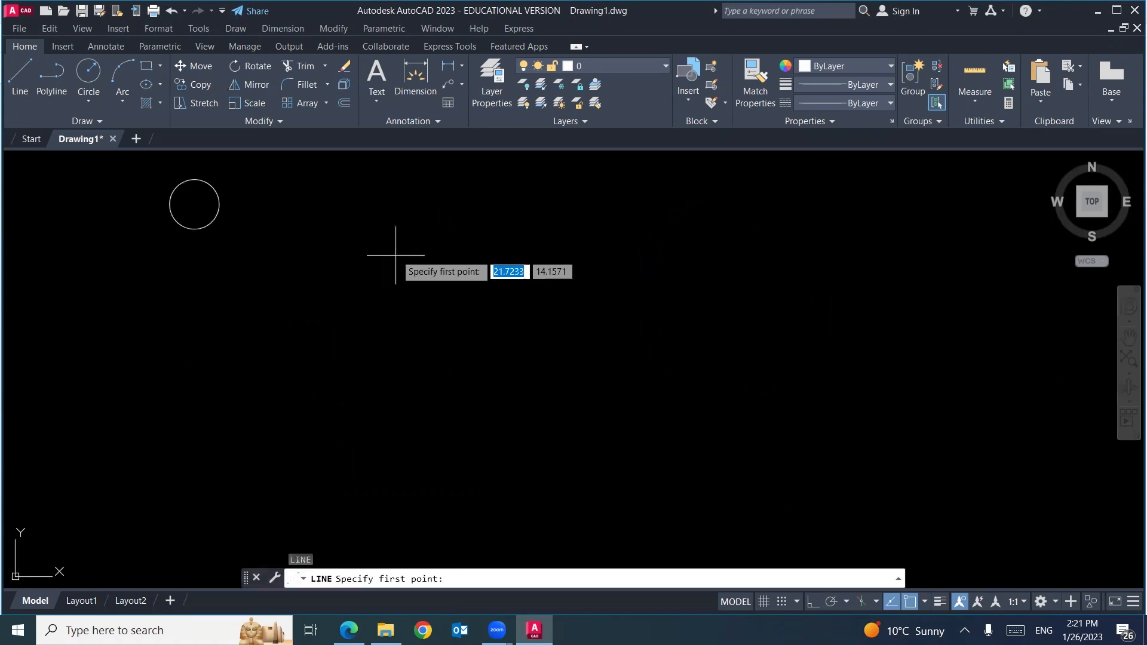
left_click(397, 233)
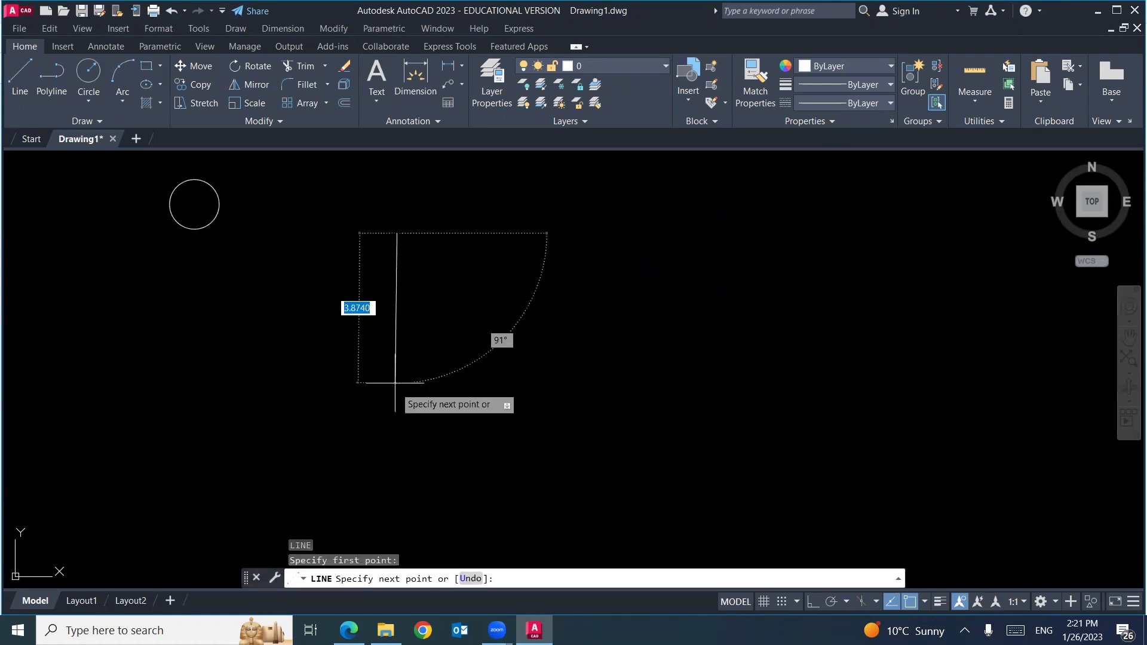
left_click(812, 602)
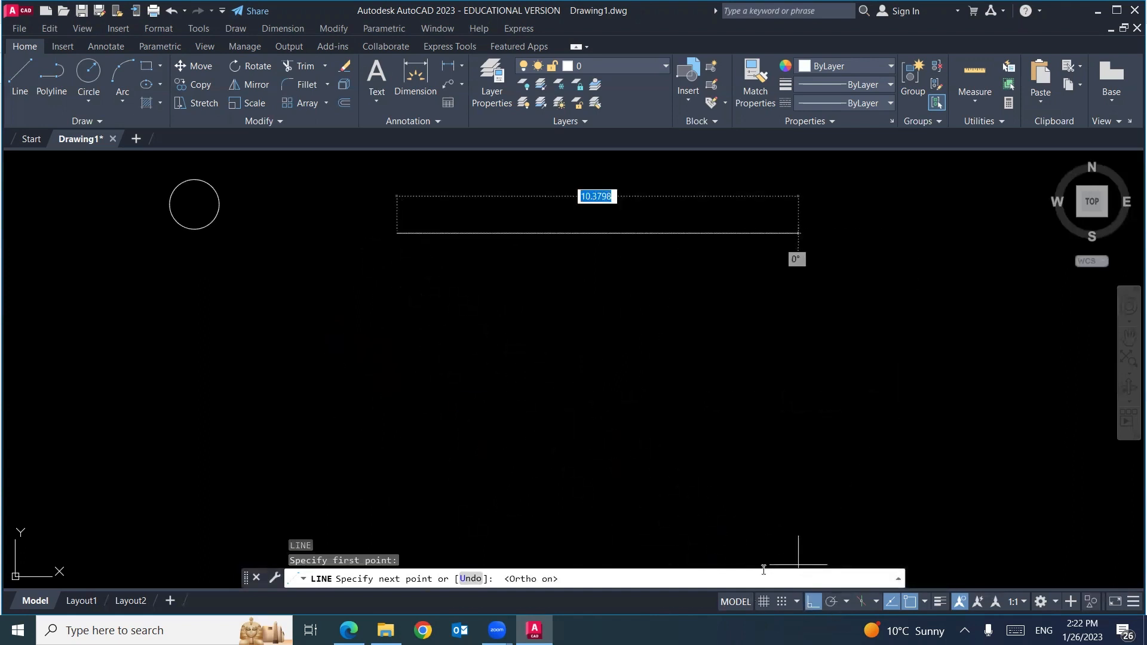
left_click(388, 494)
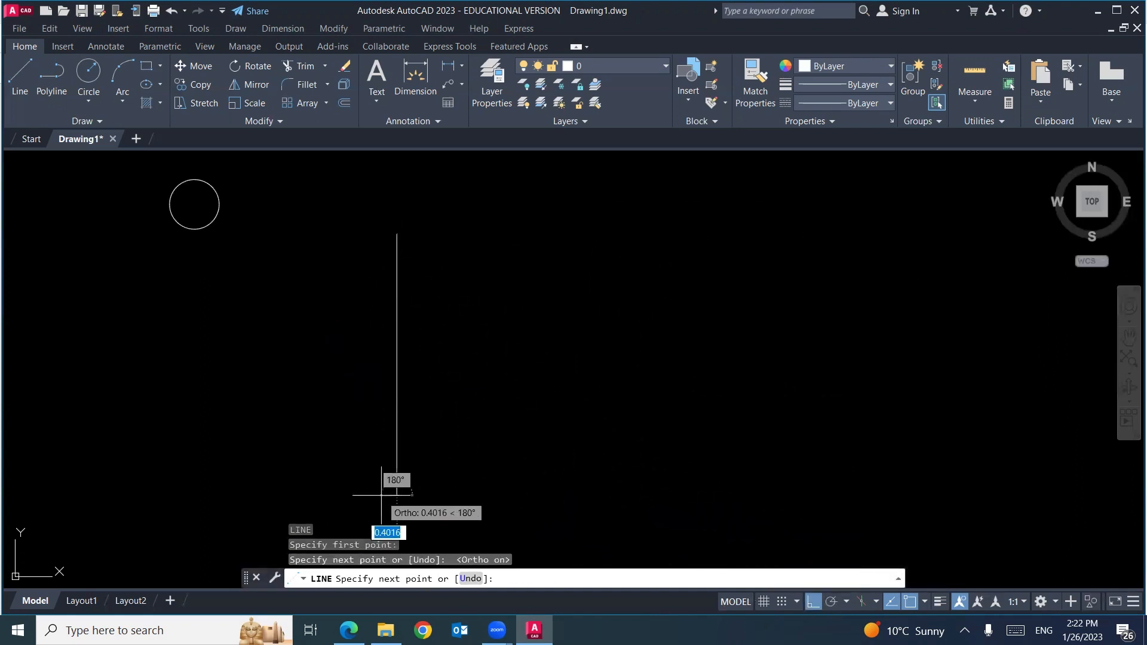
key("Return")
left_click(815, 604)
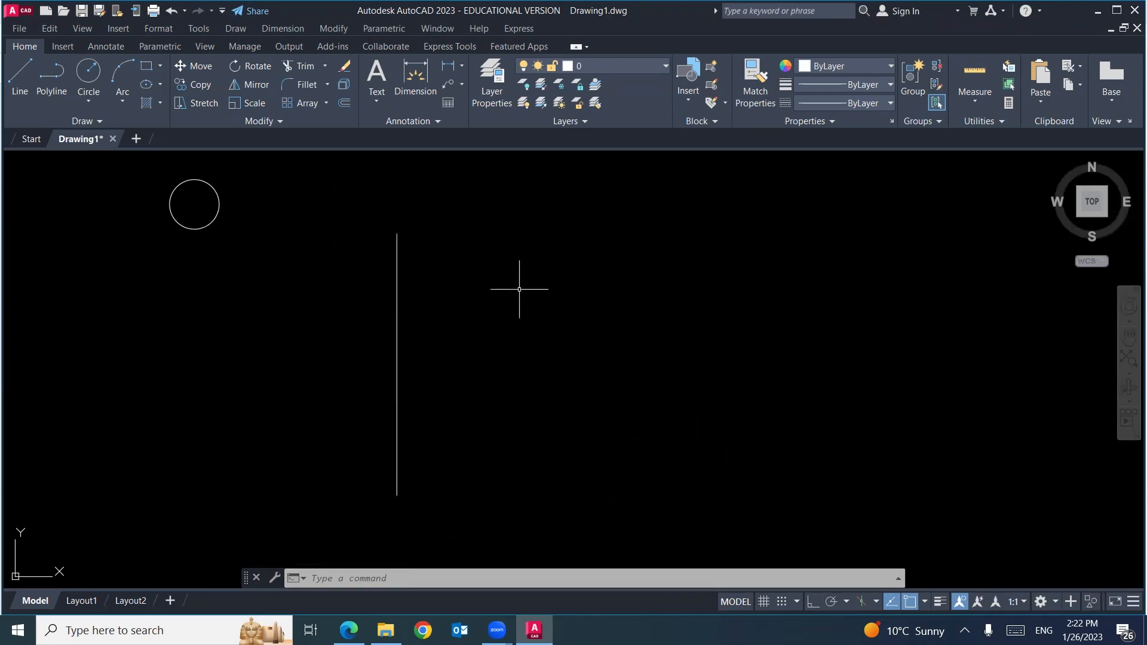
- Try to move the circle onto the vertical line's top end using a base point just below the circle
type("m")
key("Return")
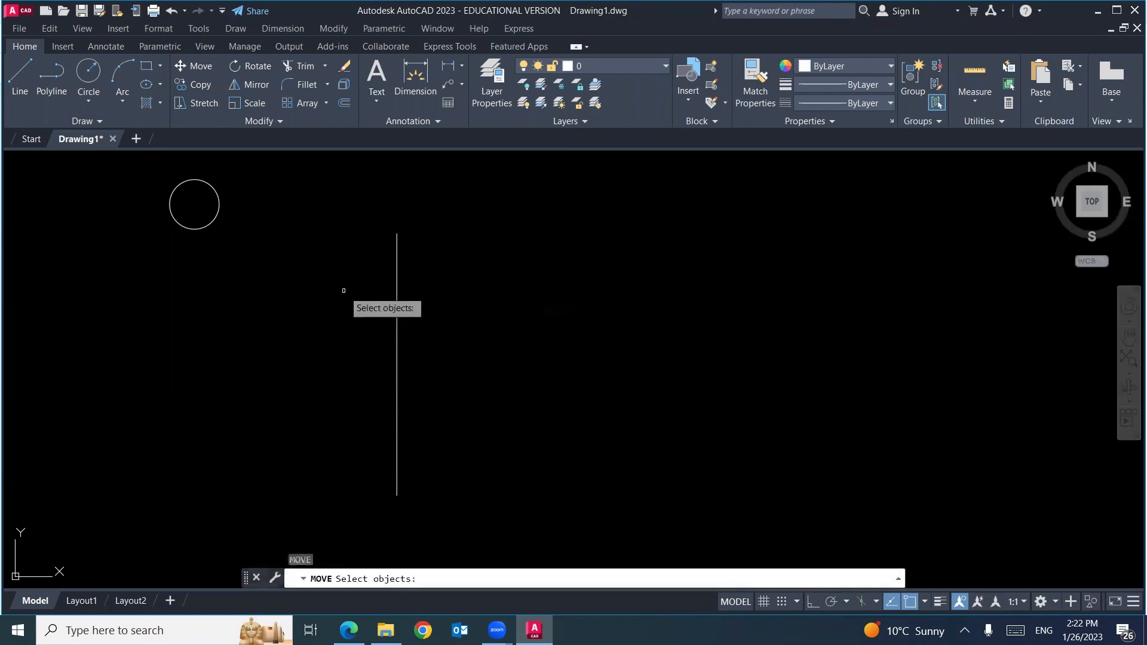
left_click(212, 224)
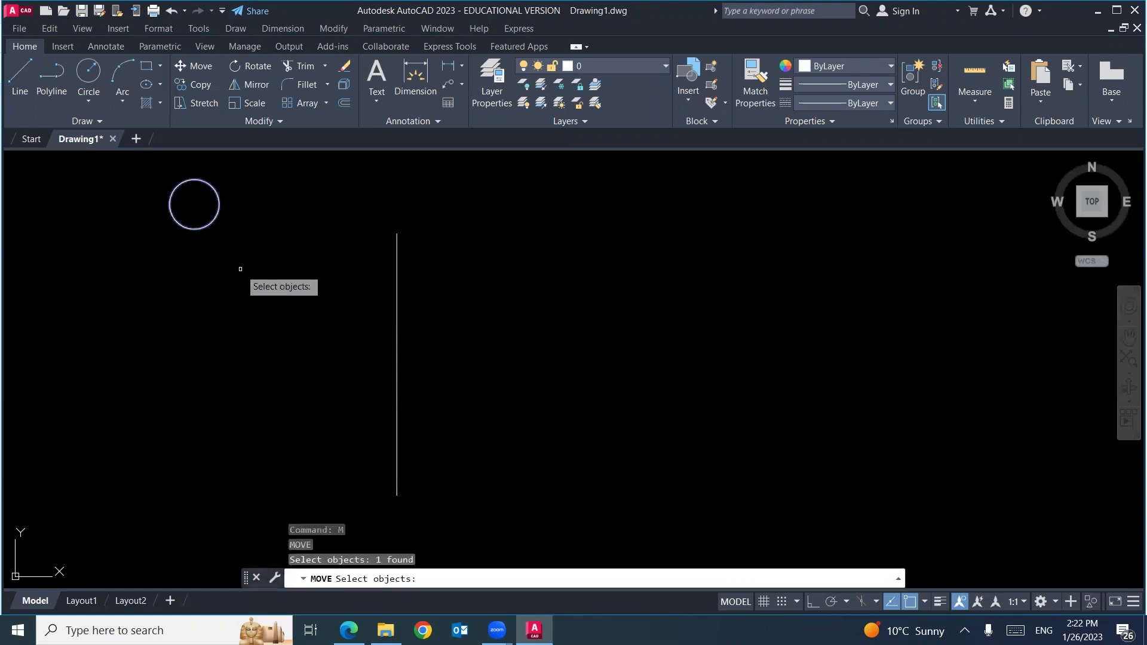
key("Return")
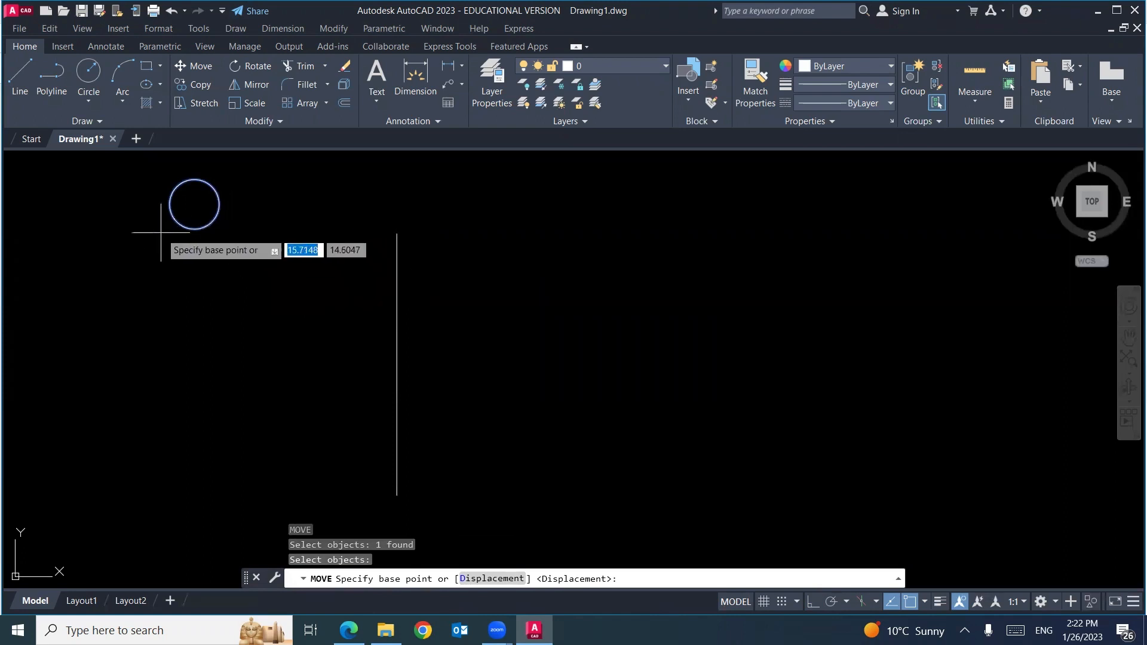
left_click(192, 238)
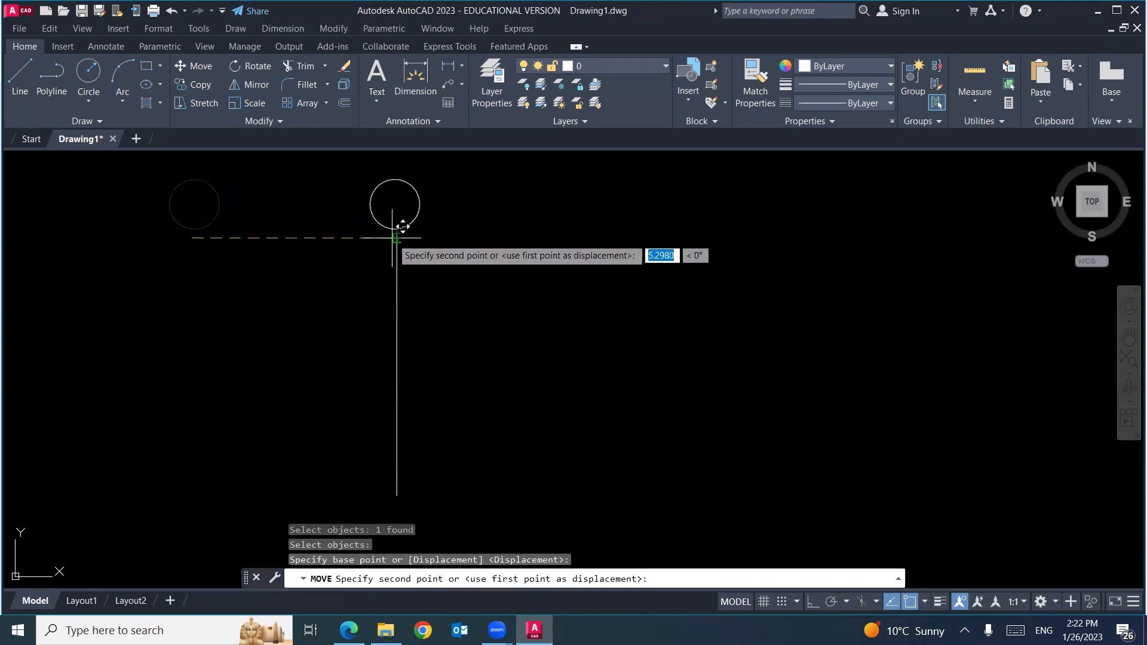
scroll(392, 238, "up", 10)
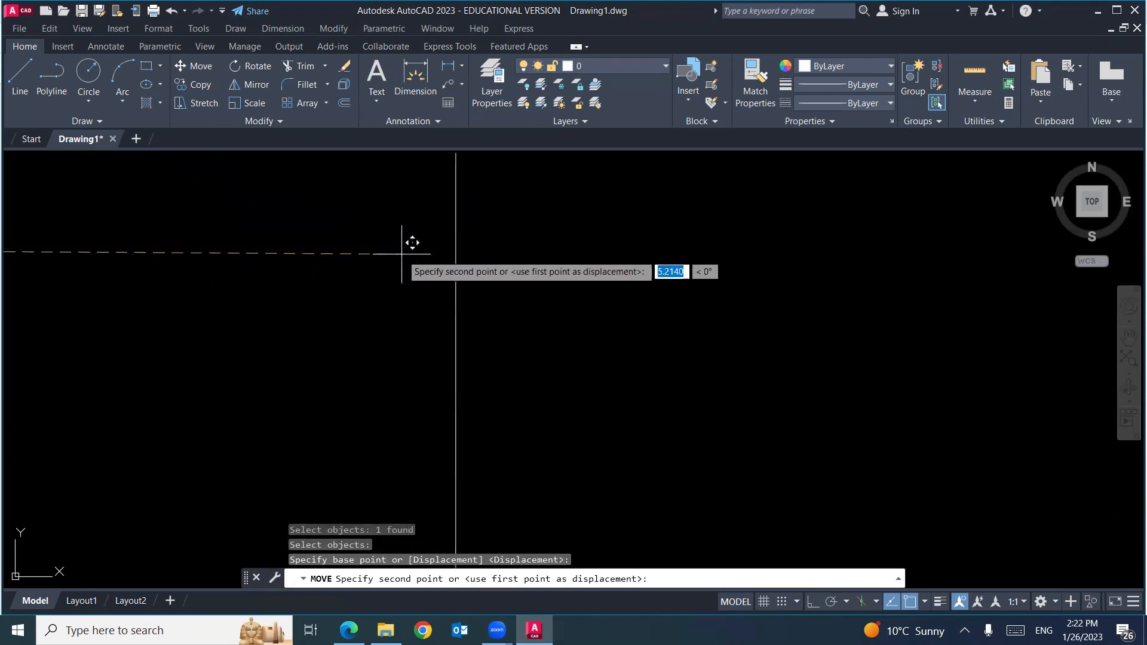
middle_click_drag(402, 253, 378, 380)
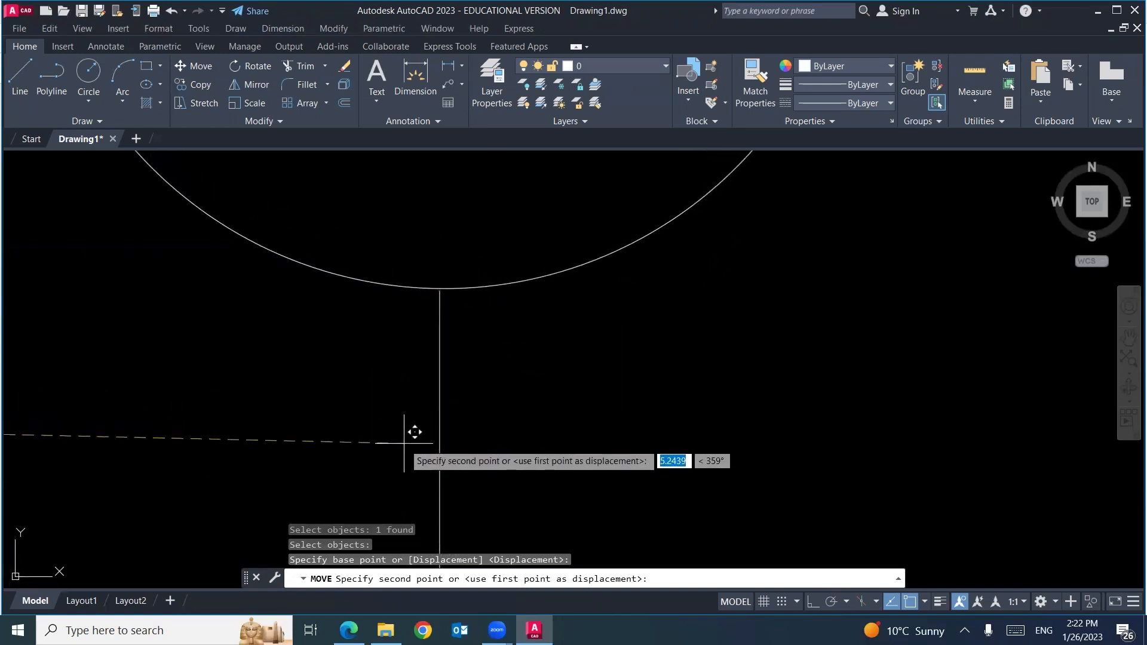
left_click(404, 443)
scroll(296, 371, "down", 10)
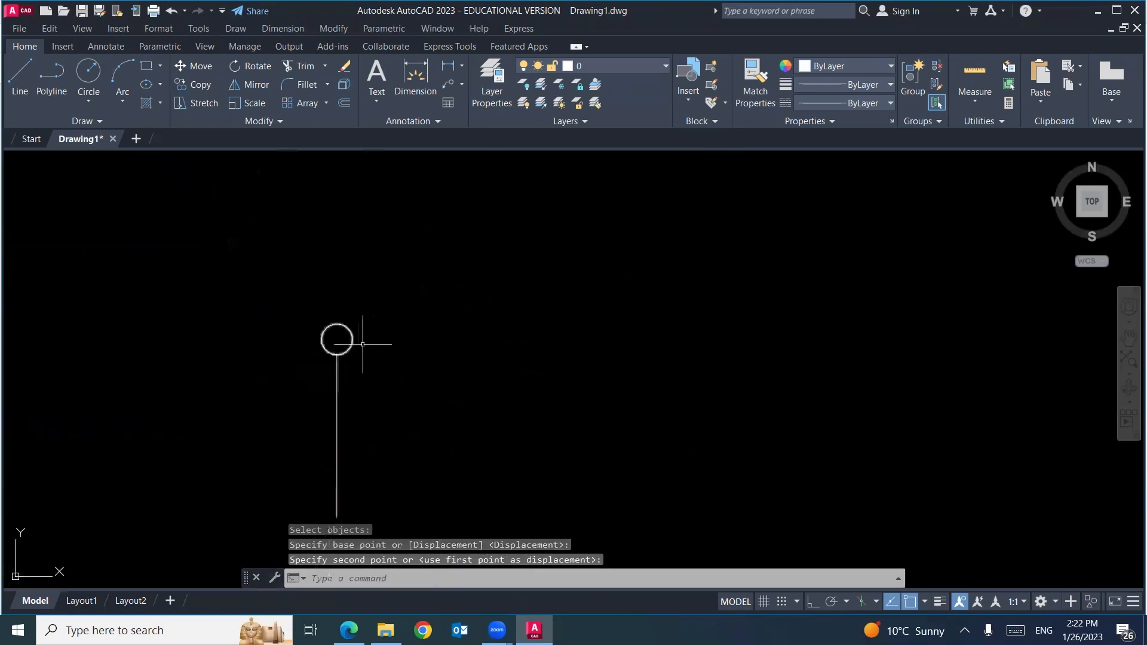
- Check closely where the circle meets the line's top end and undo the circle's move
scroll(412, 350, "down", 6)
scroll(451, 383, "up", 8)
middle_click_drag(185, 272, 505, 397)
scroll(363, 269, "up", 2)
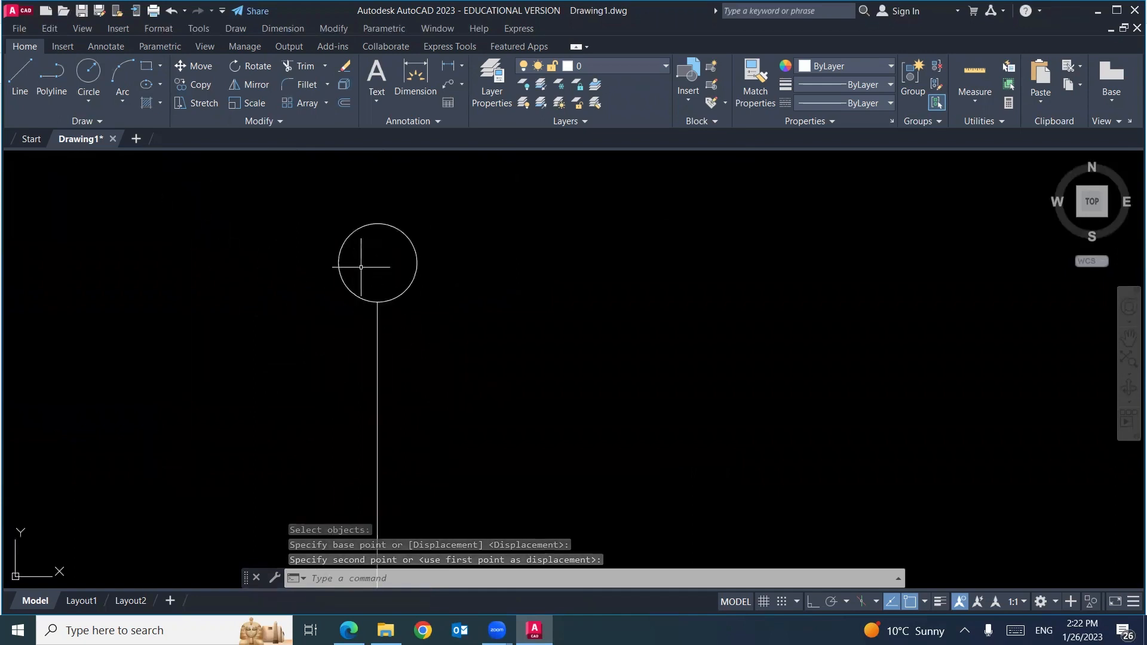
scroll(361, 267, "up", 15)
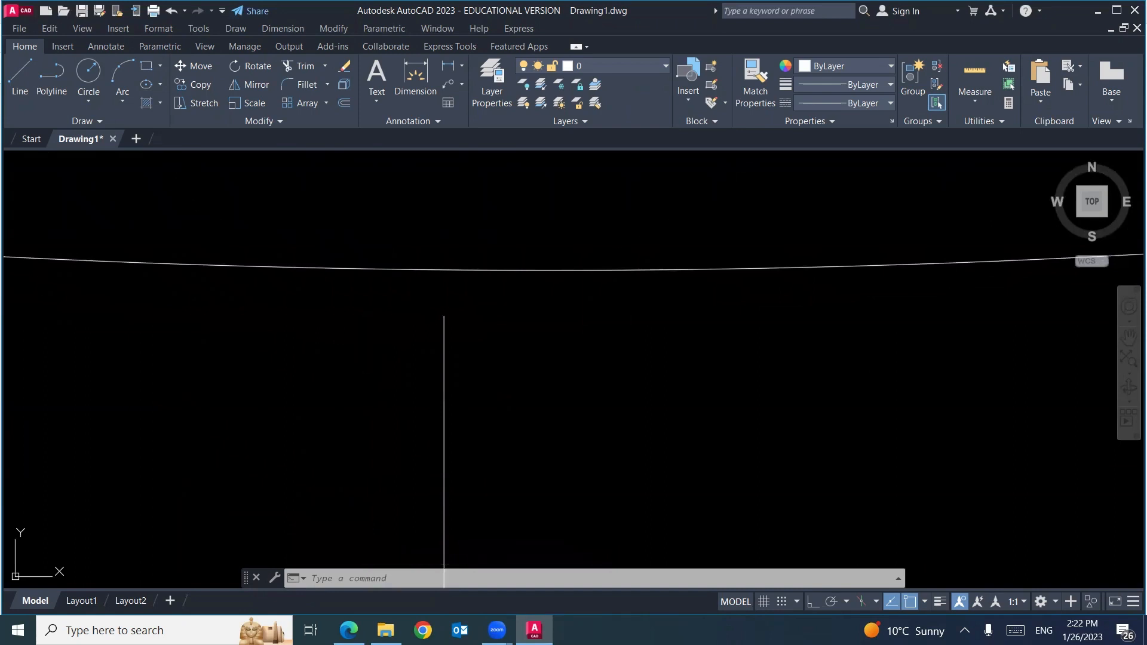
key("ctrl+z")
key("ctrl+z")
- Move the circle from its bottom quadrant point to the vertical line's top endpoint and check the contact up close
middle_click_drag(272, 304, 373, 358)
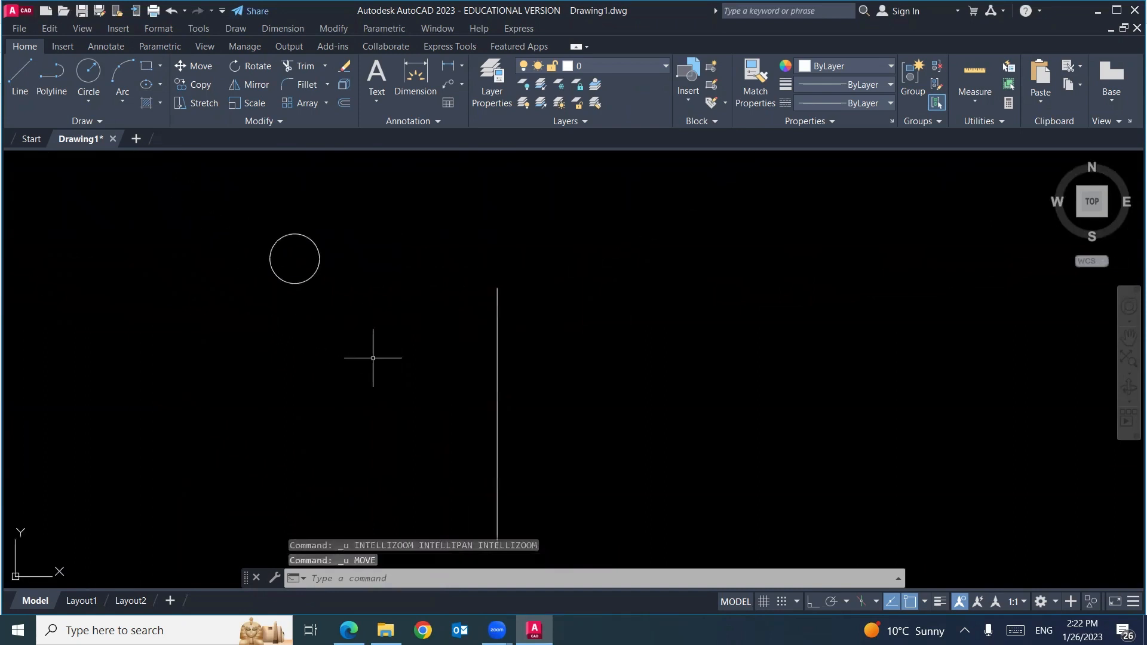
type("m")
key("Return")
left_click(344, 214)
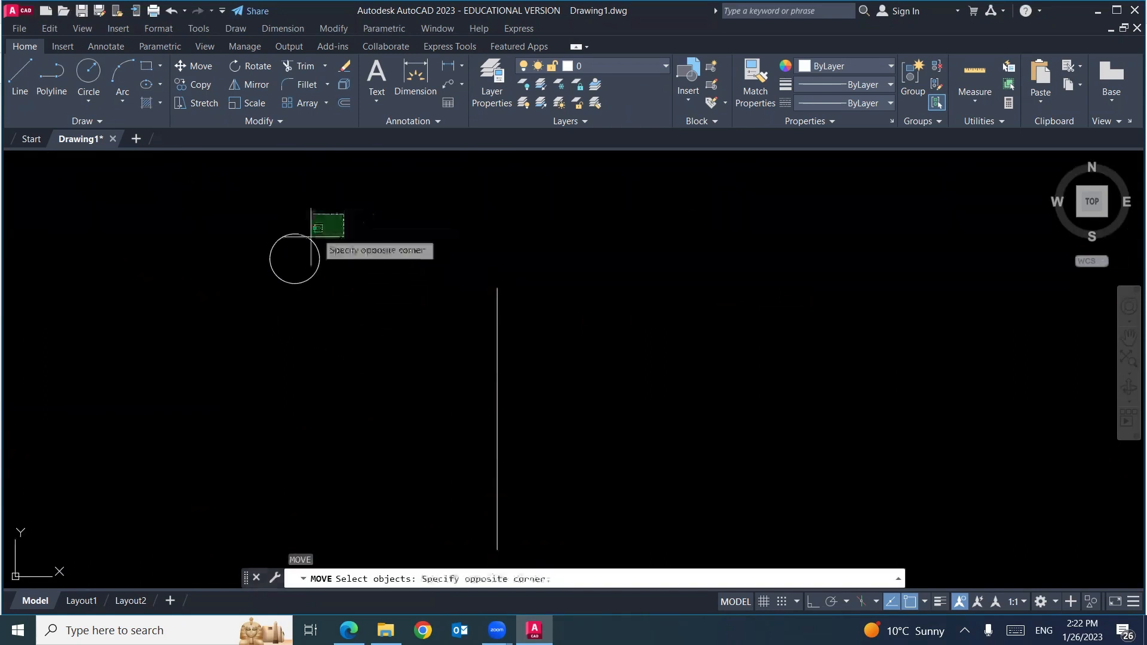
left_click(244, 308)
key("Return")
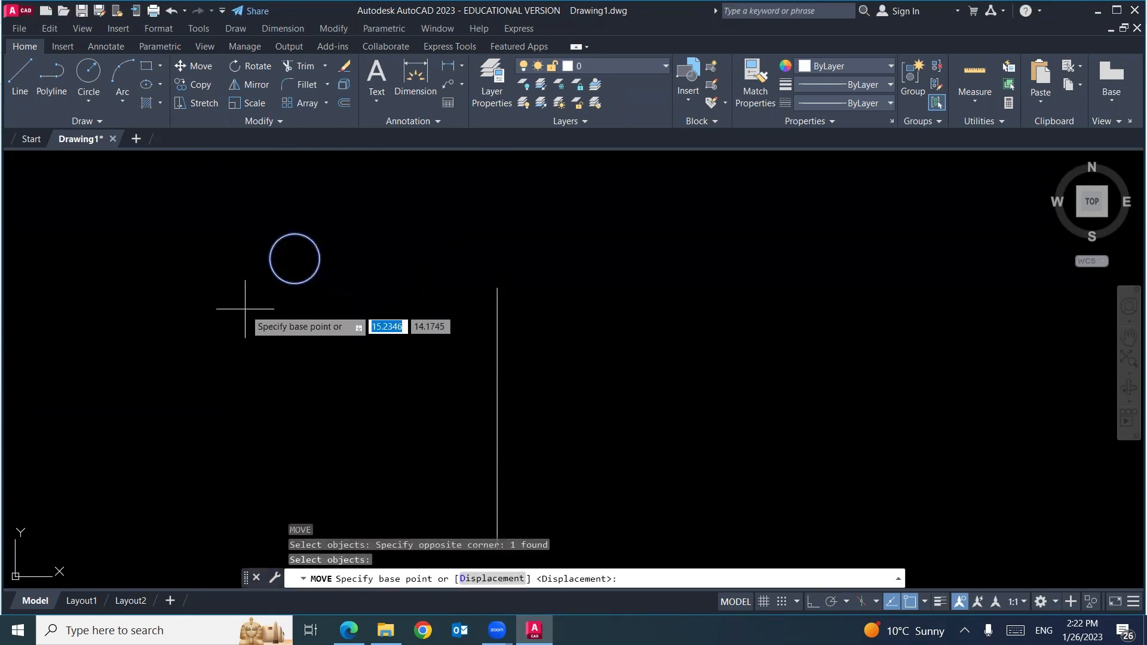
left_click(294, 283)
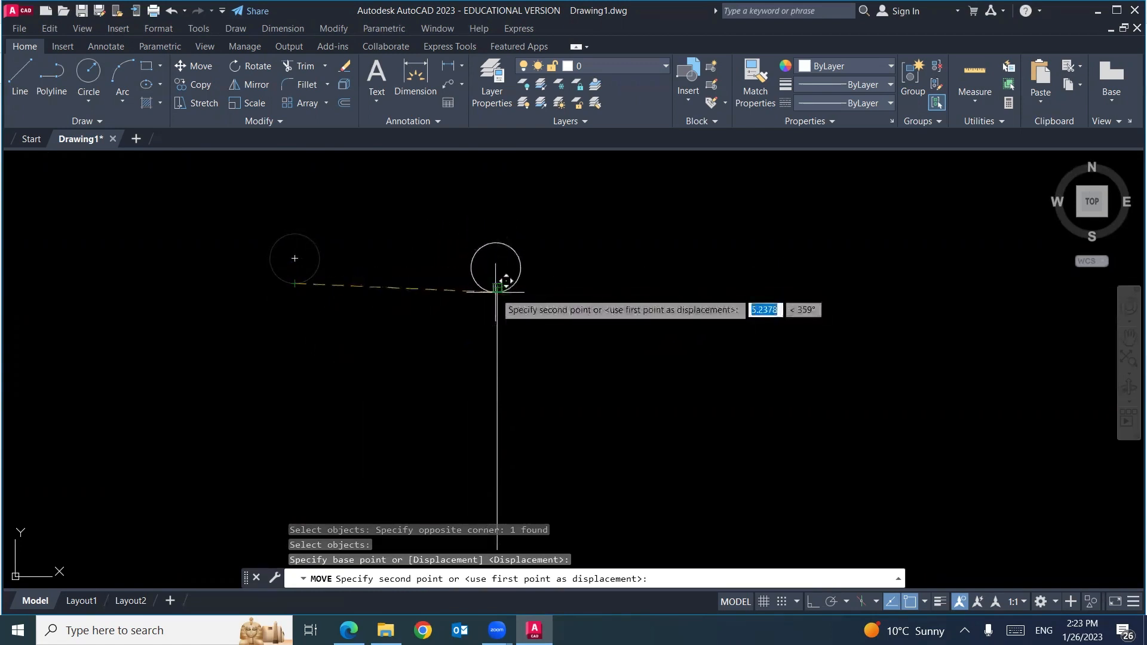
left_click(503, 279)
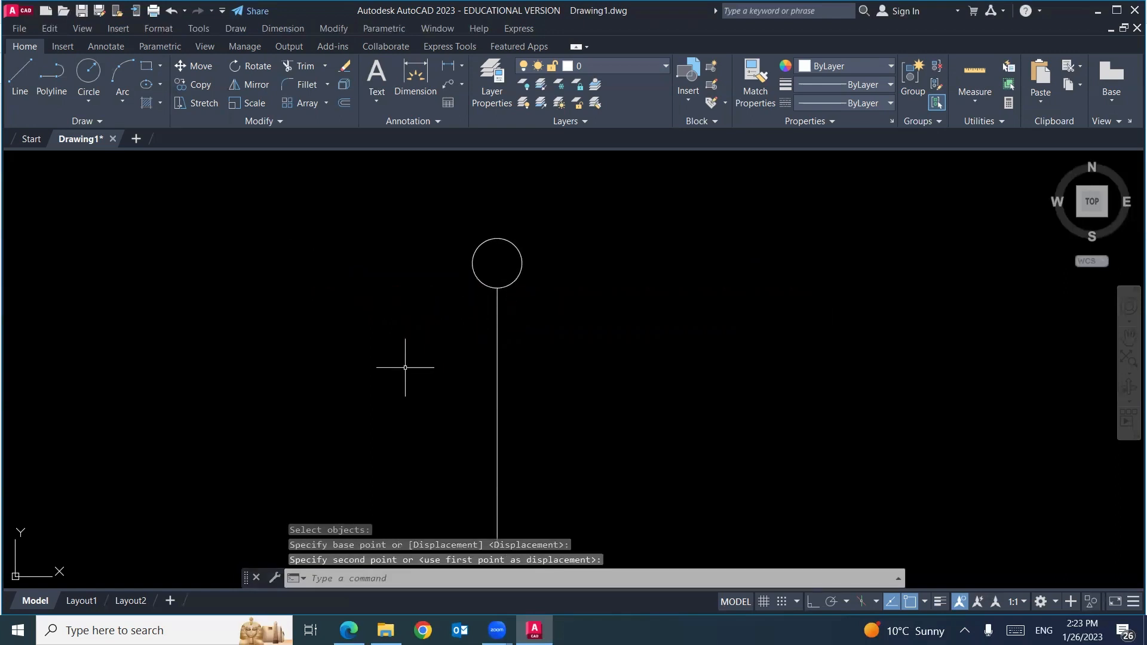
scroll(494, 263, "up", 6)
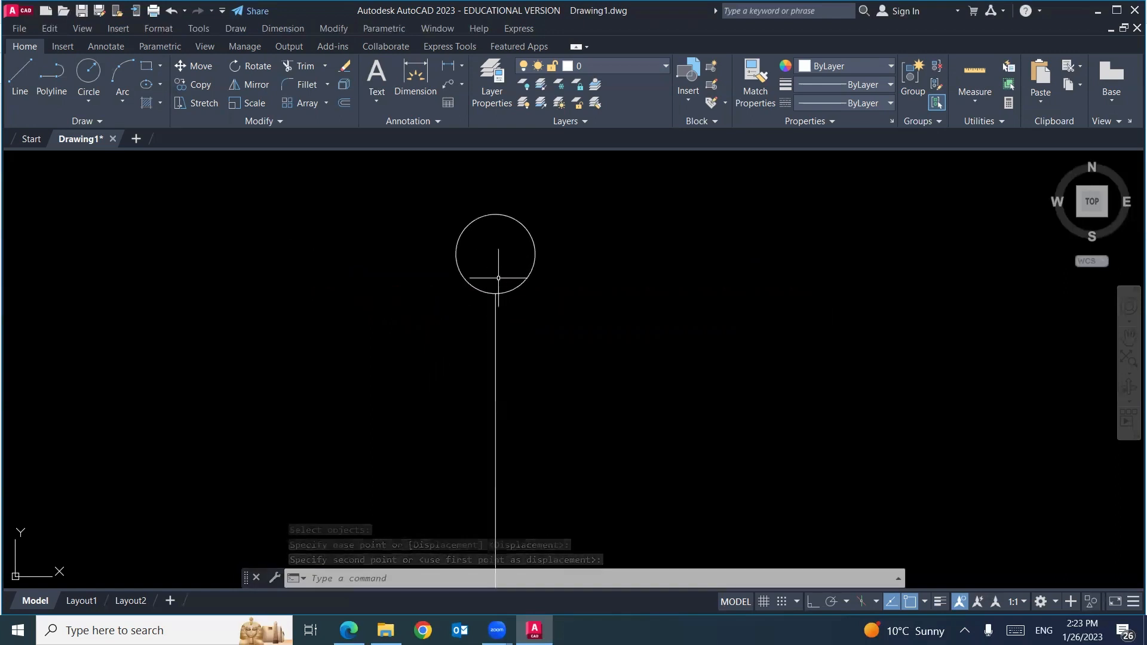
scroll(500, 294, "up", 12)
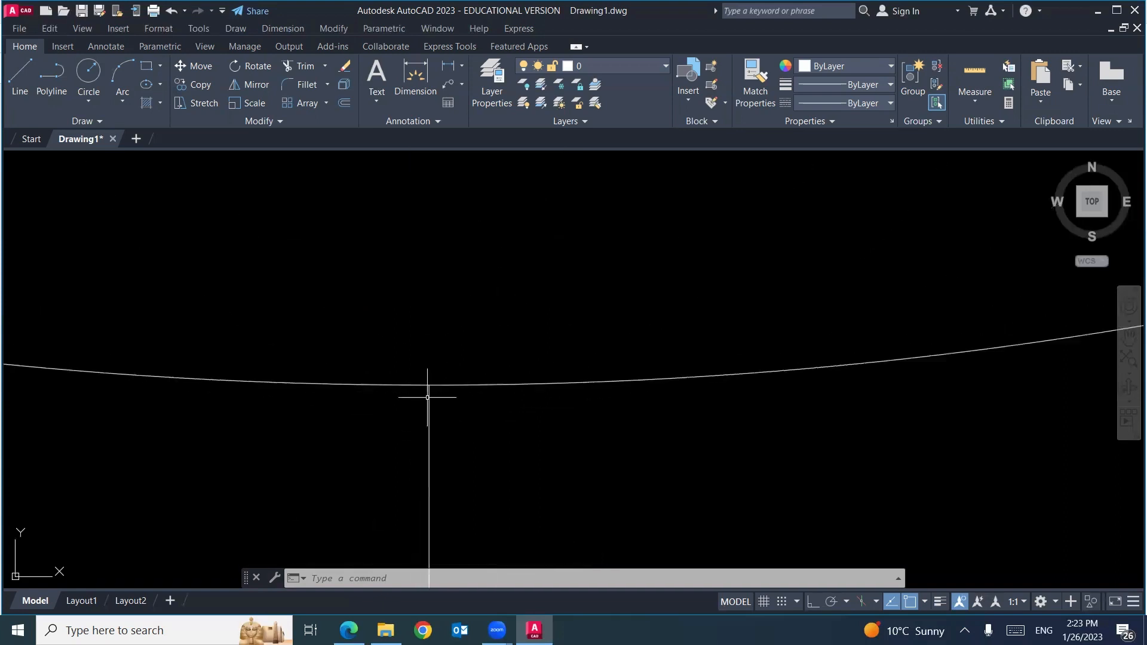
scroll(461, 382, "down", 20)
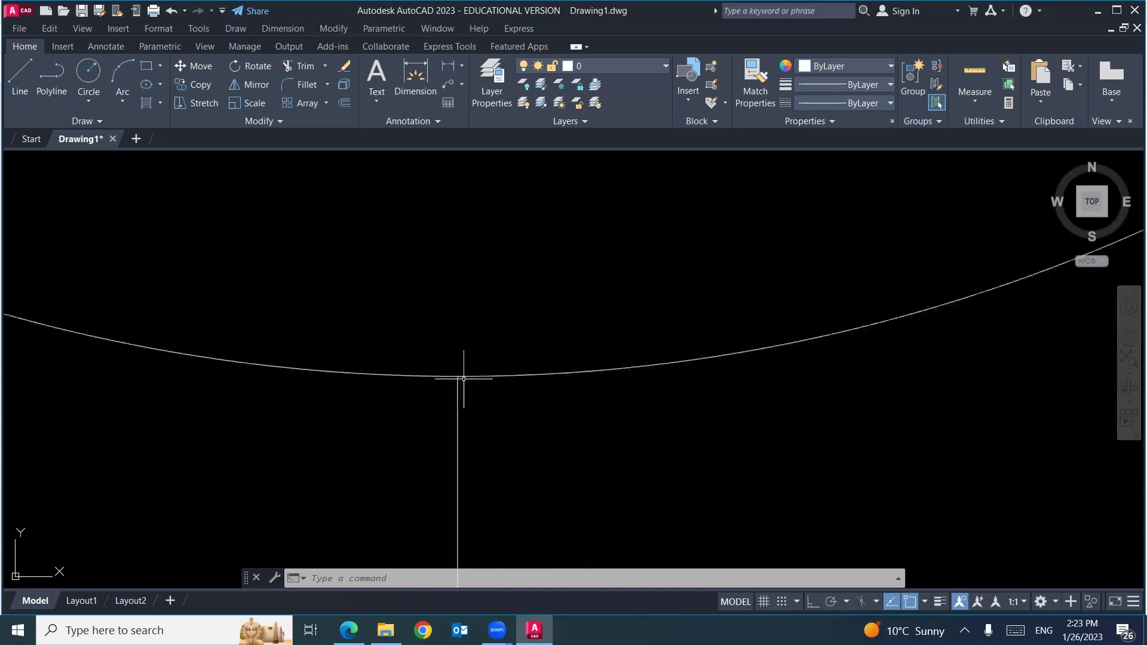
middle_click_drag(487, 416, 468, 361)
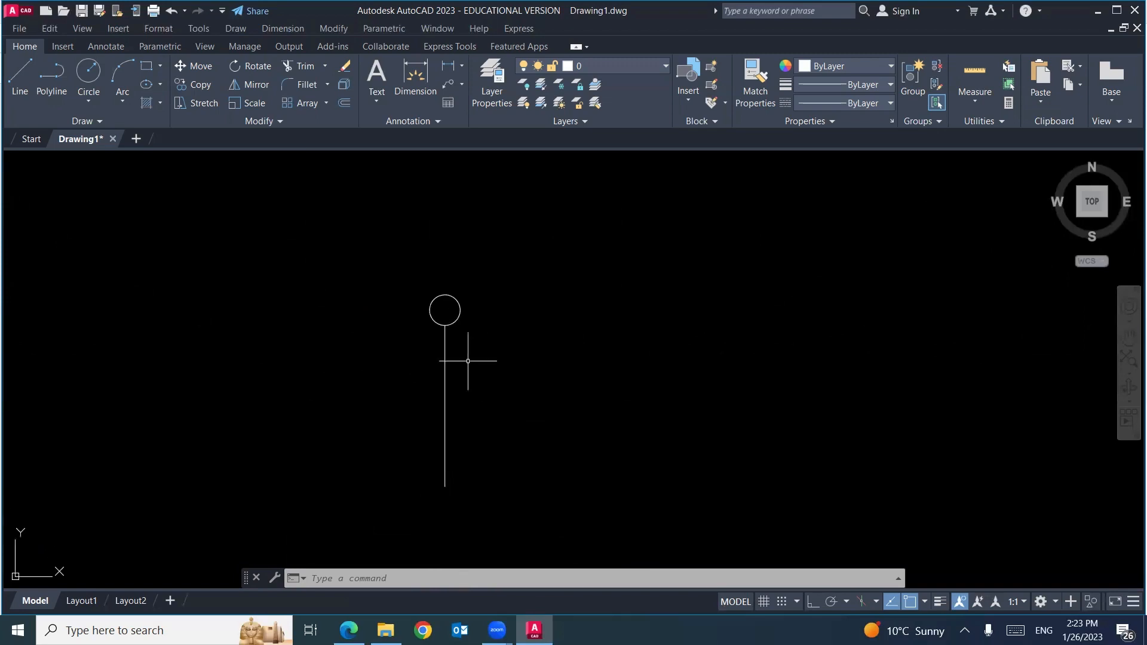
- Switch to the PDF notes in Edge, loop and tick "2- Specify base point", and underline part of "Specify second point"
left_click(349, 630)
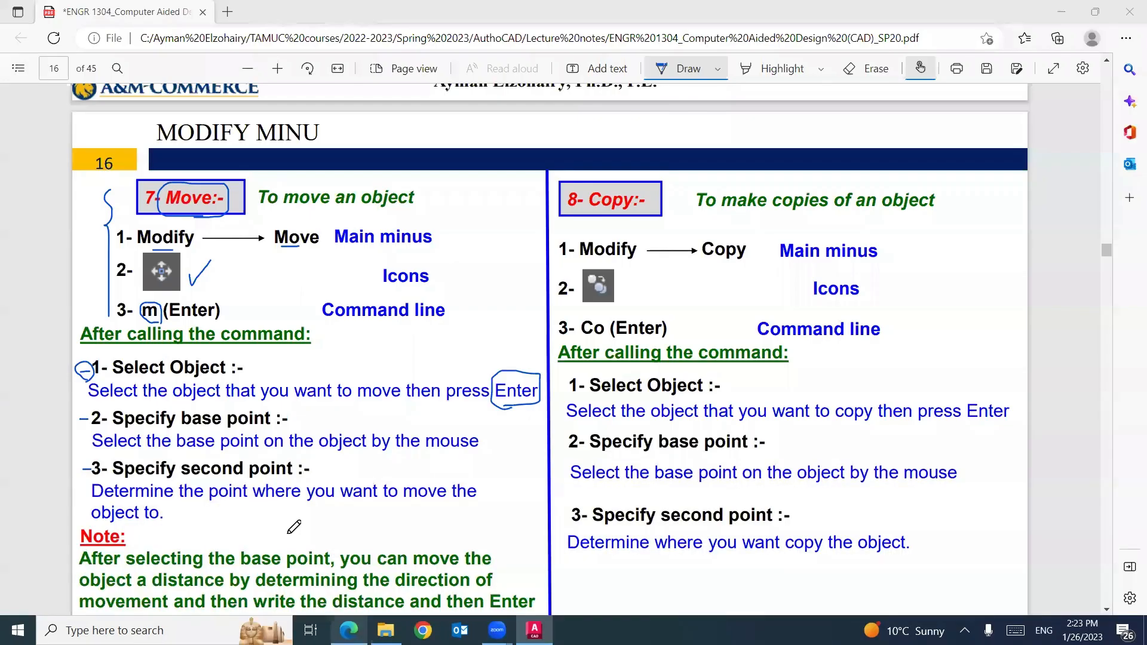
mouse_move(114, 427)
left_mouse_down()
mouse_move(239, 429)
mouse_move(294, 412)
mouse_move(182, 397)
mouse_move(91, 406)
left_mouse_up()
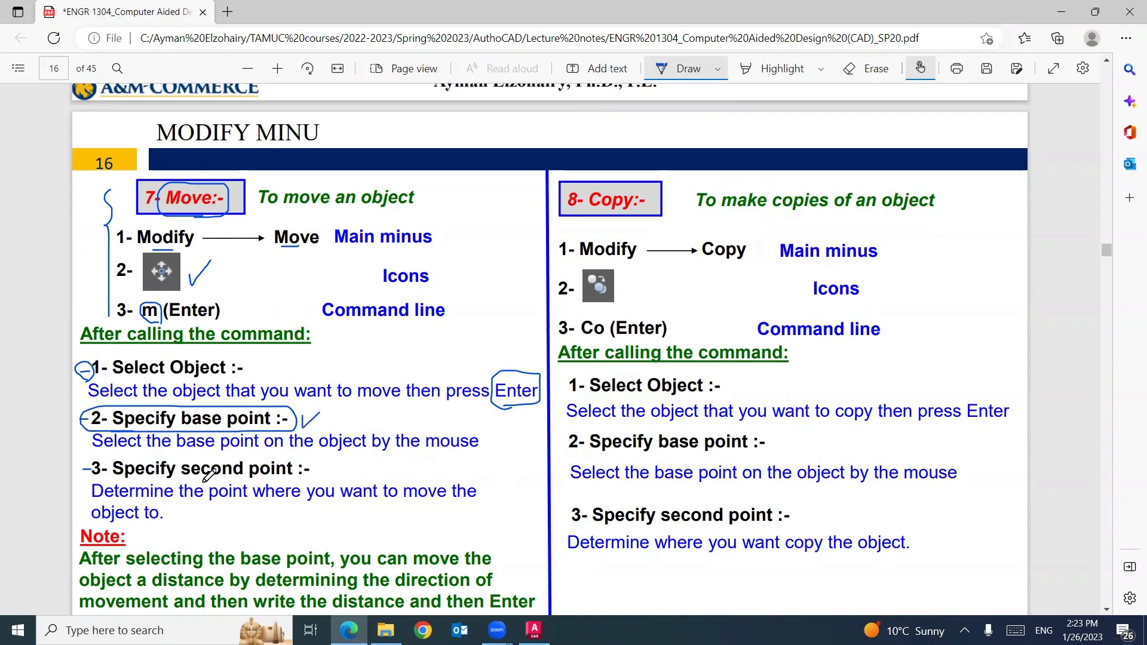
left_click_drag(205, 481, 249, 480)
- Switch to AutoCAD and, with Ortho on, draw a horizontal line leftward and a vertical line down from its left end
left_click(534, 630)
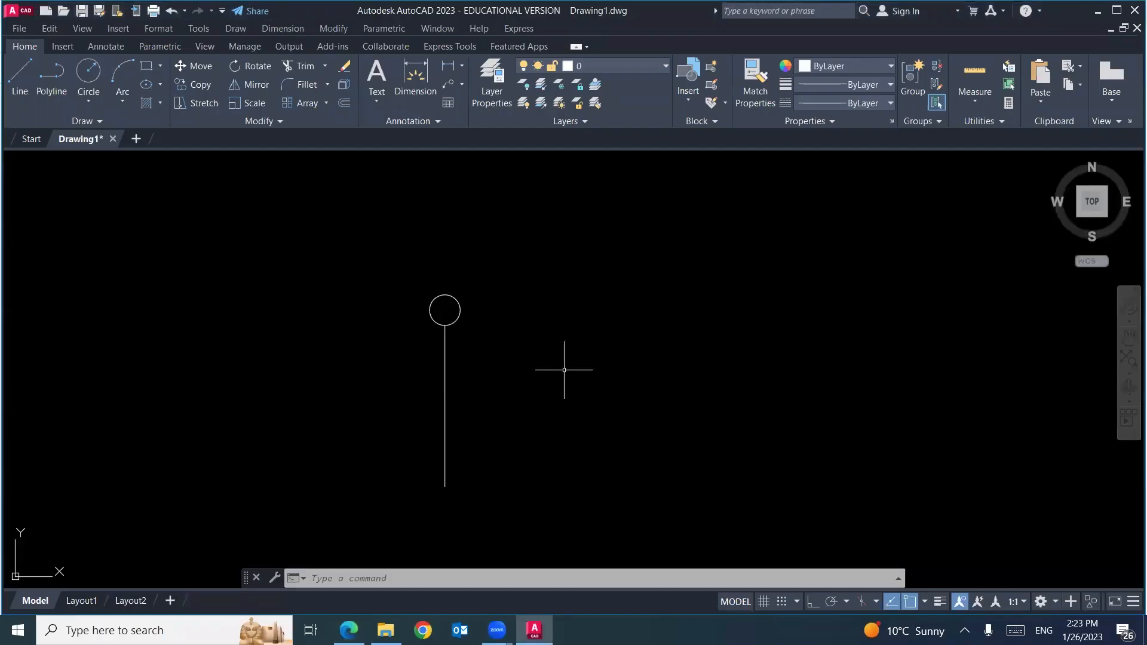
middle_click_drag(600, 376, 403, 373)
type("l")
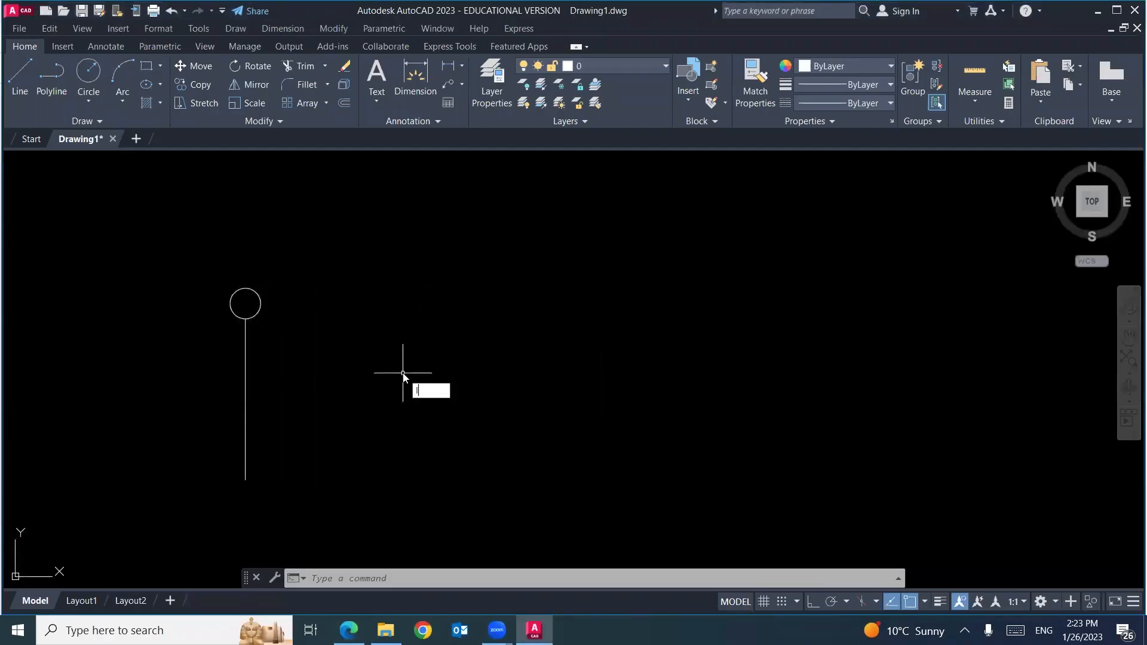
key("Return")
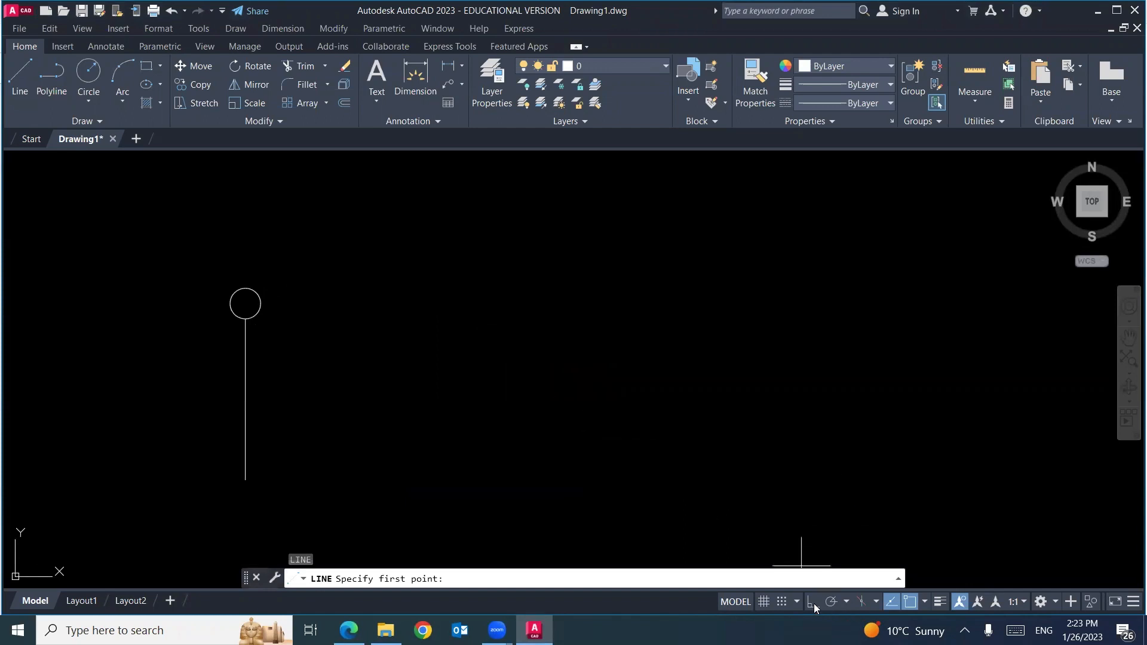
left_click(814, 603)
left_click(614, 304)
left_click(419, 304)
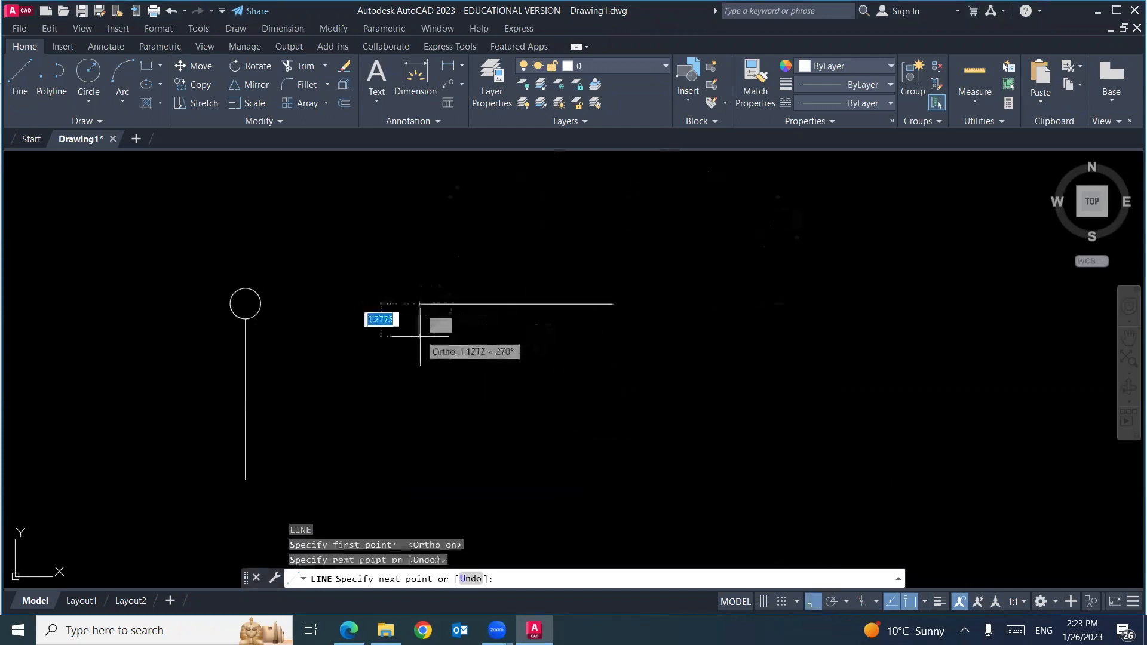
left_click(420, 434)
key("Return")
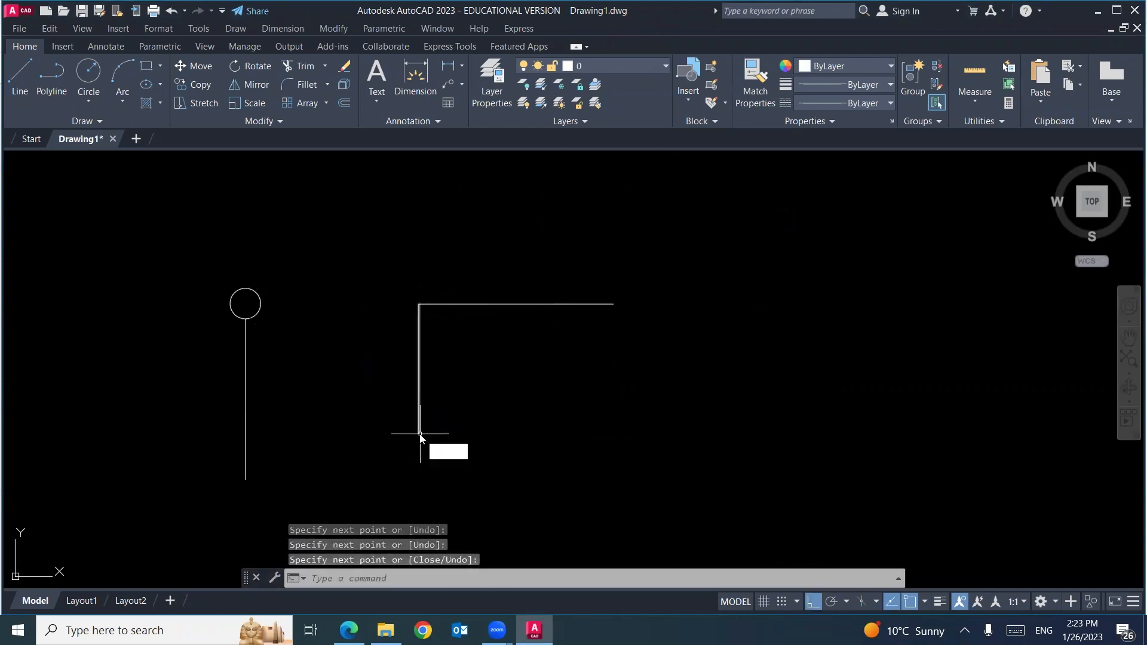
- Draw a small, wide rectangle below the horizontal line, clear of the vertical line, and turn Ortho off
type("rec")
key("Return")
left_click(556, 375)
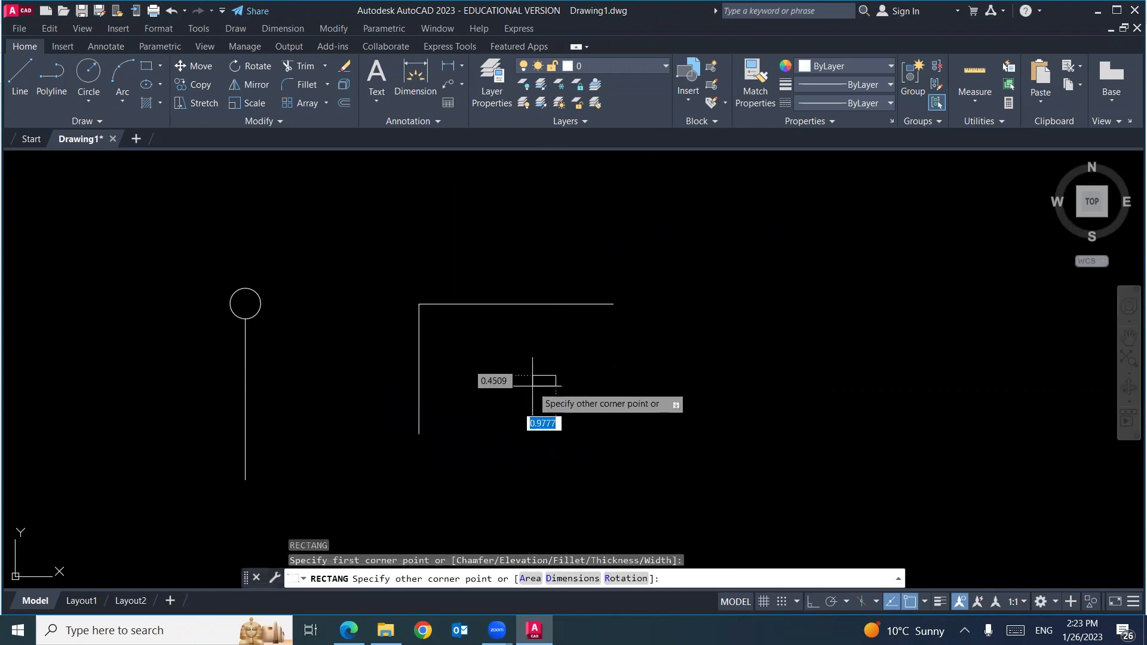
left_click(509, 396)
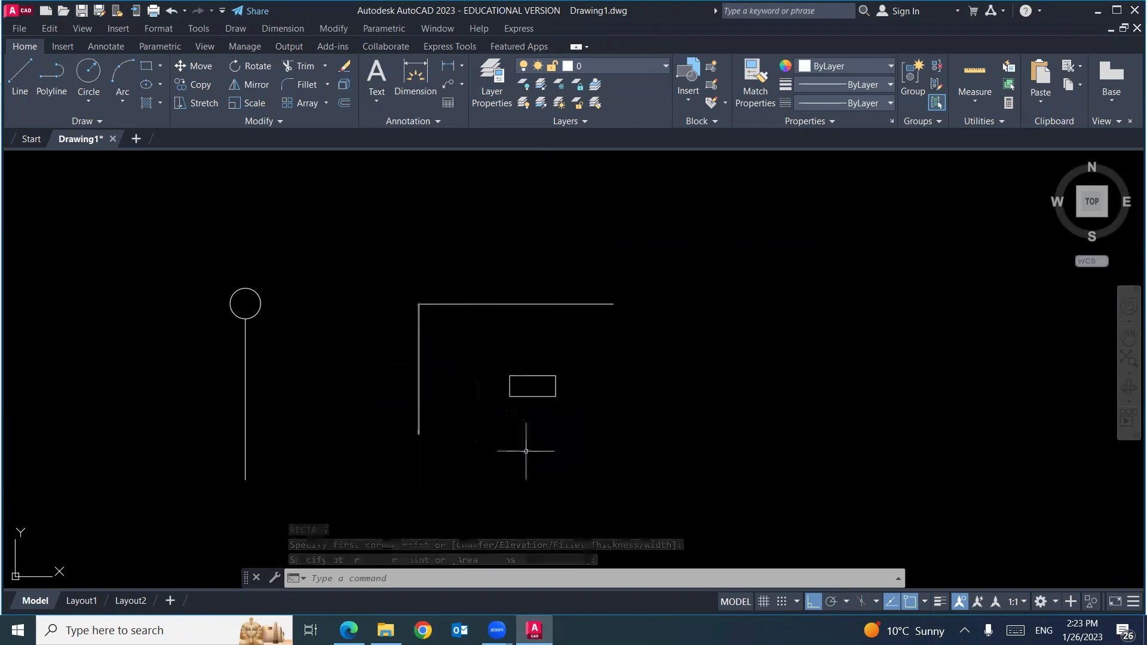
left_click(813, 602)
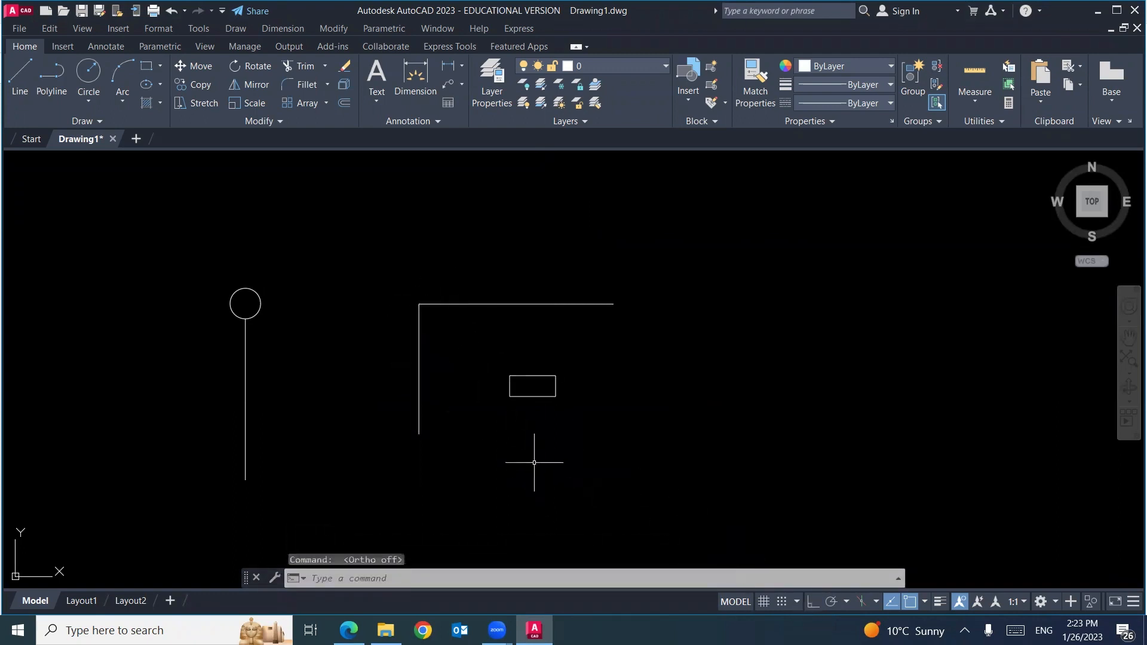
- Try to move the rectangle into the corner of the two lines using a base point picked off the rectangle
type("m")
key("Return")
left_click(572, 359)
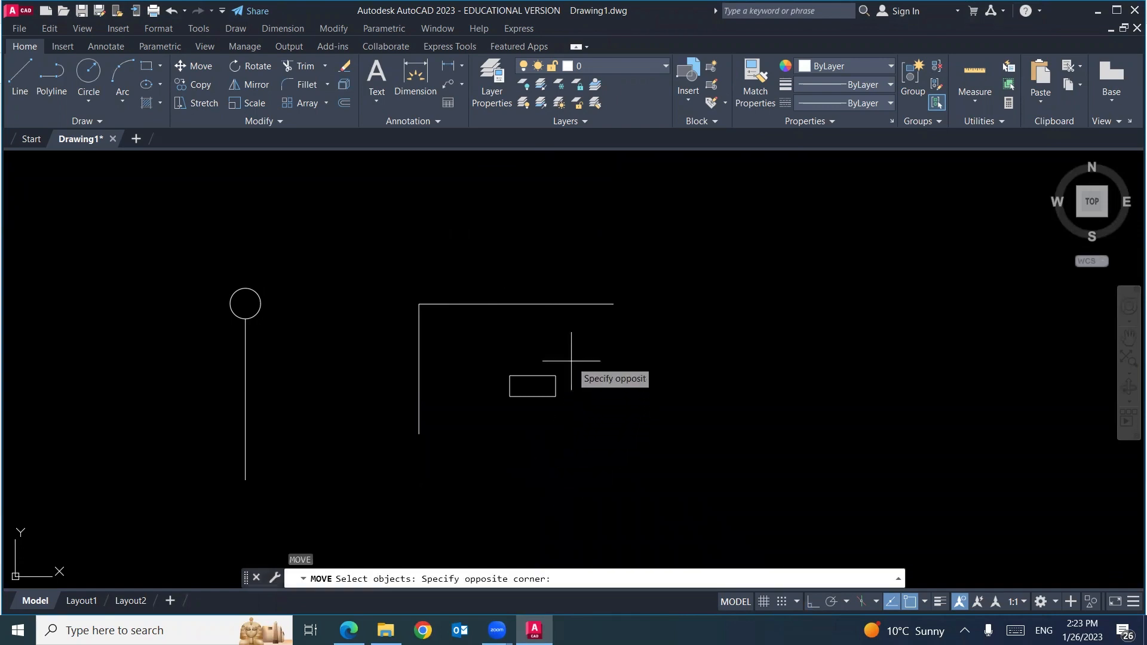
left_click(492, 419)
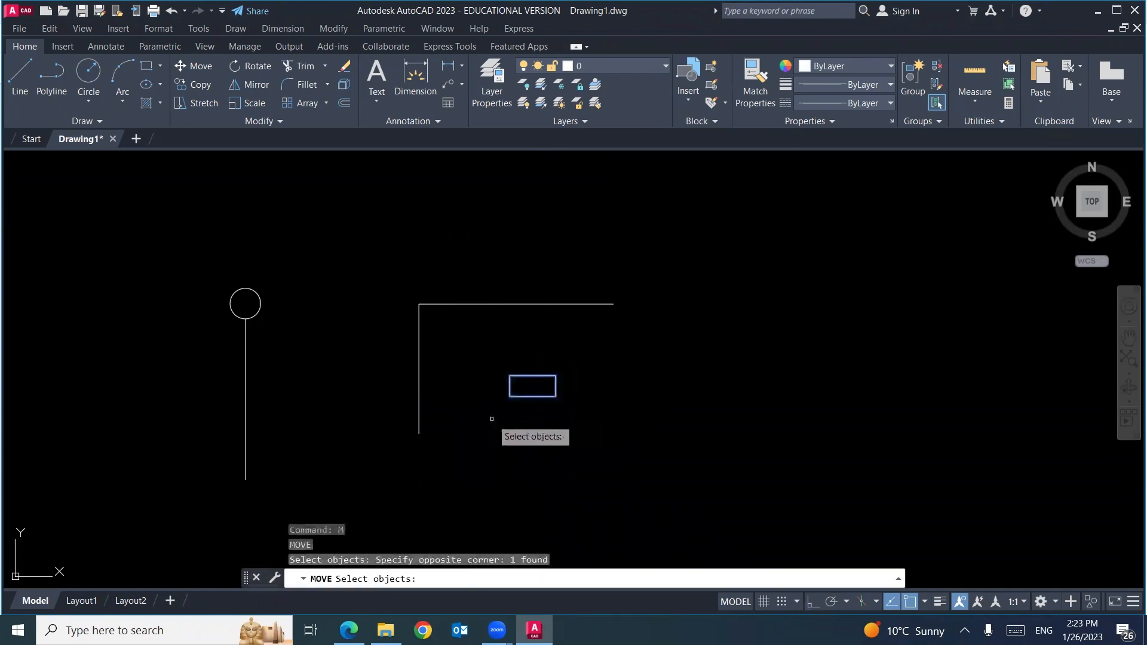
key("Return")
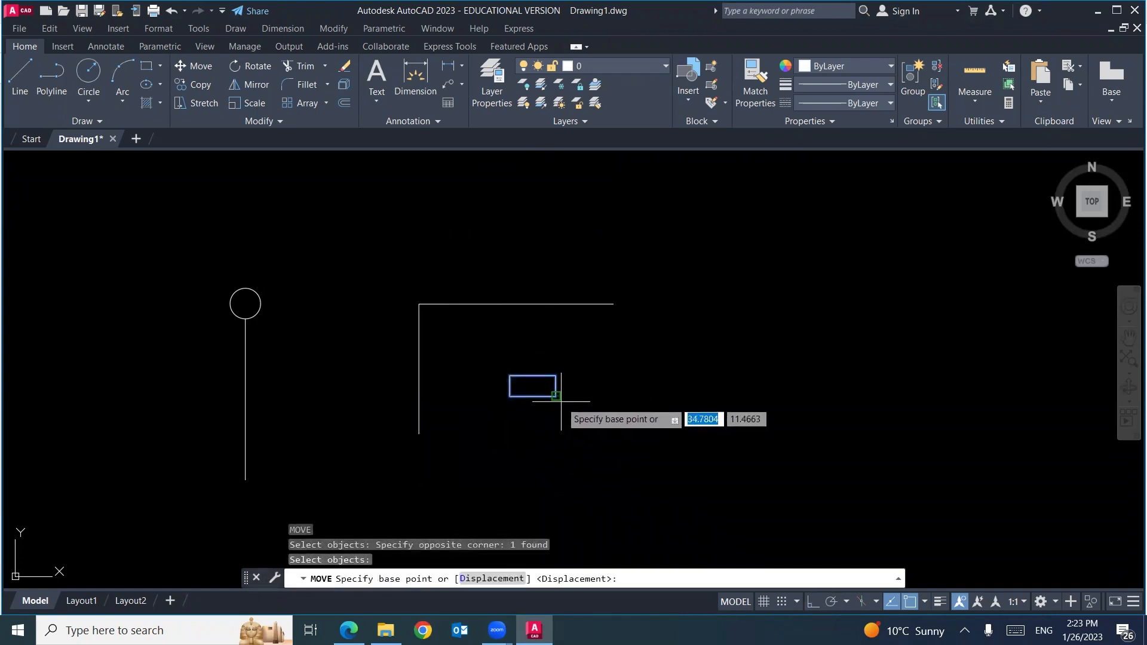
left_click(572, 411)
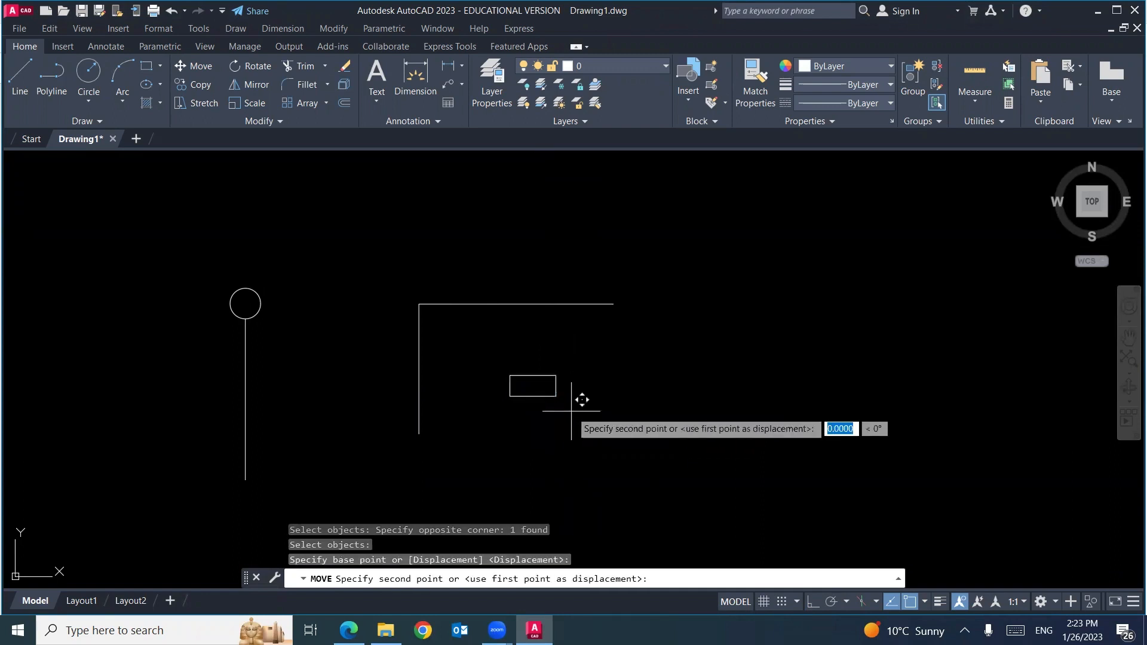
left_click(481, 340)
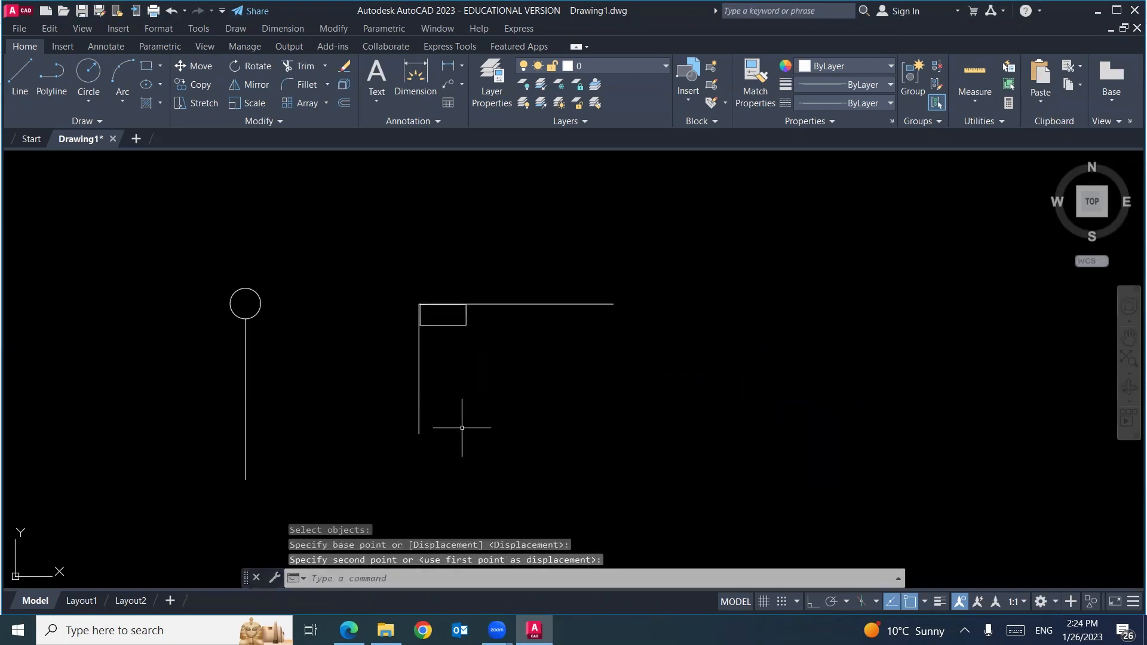
- Check closely how the rectangle sits in the lines' corner and undo the rectangle's move
scroll(448, 346, "up", 6)
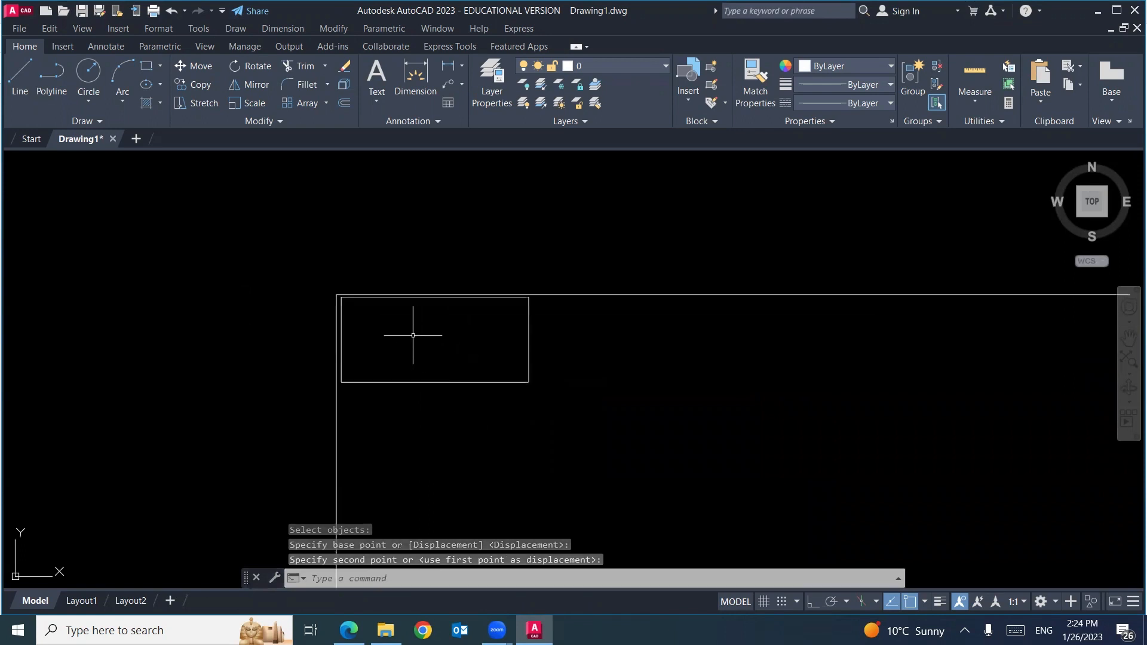
scroll(413, 335, "up", 4)
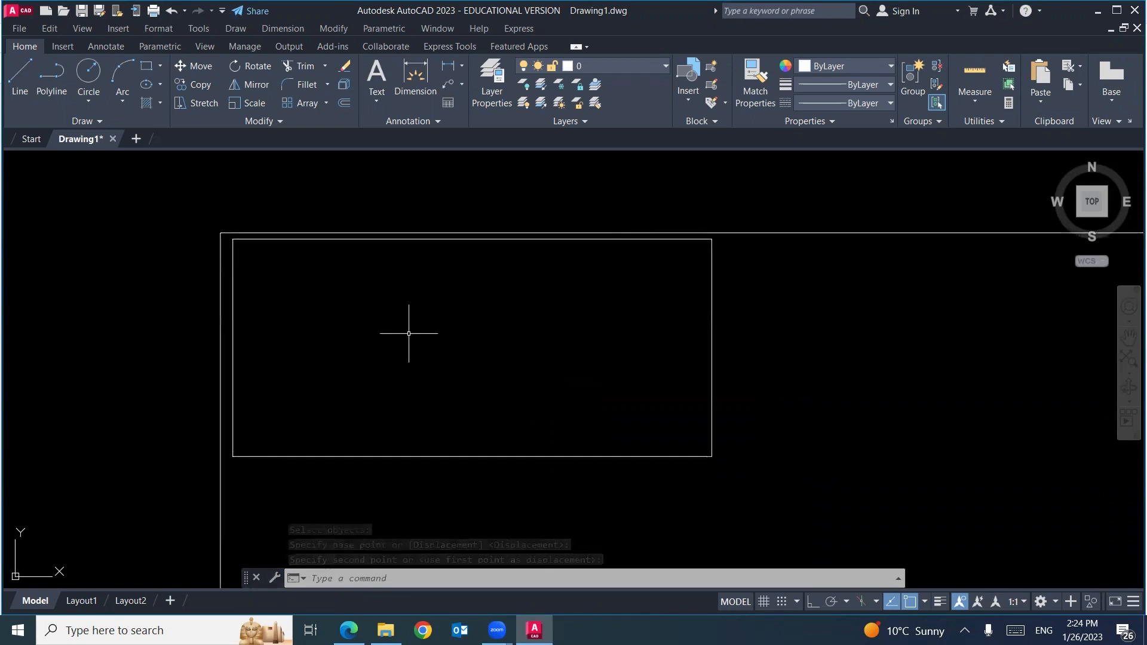
key("ctrl+z")
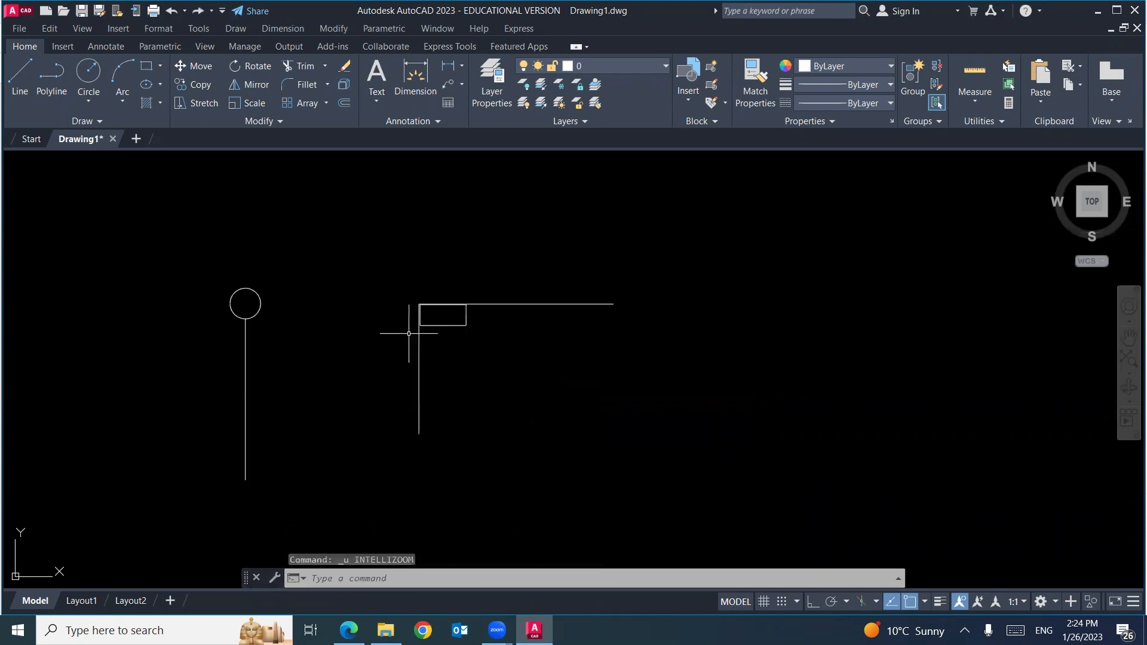
key("ctrl+z")
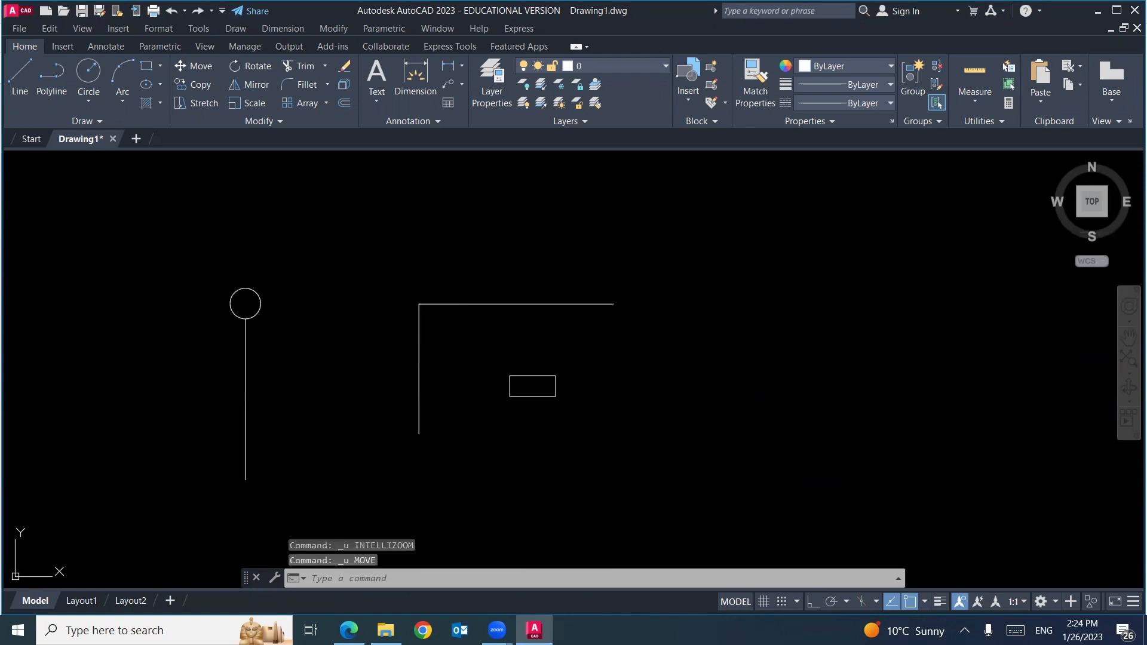
- Move the rectangle from its top-left corner to the endpoint where the two lines meet and check the fit up close
type("m")
key("Return")
left_click(575, 357)
left_click(494, 420)
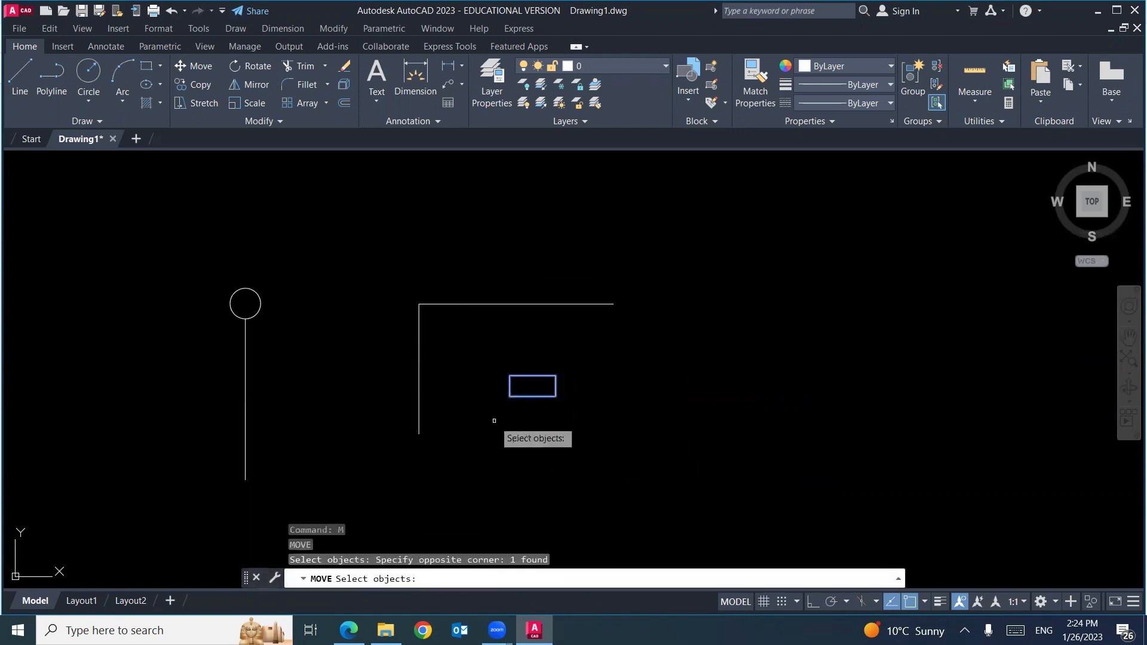
key("Return")
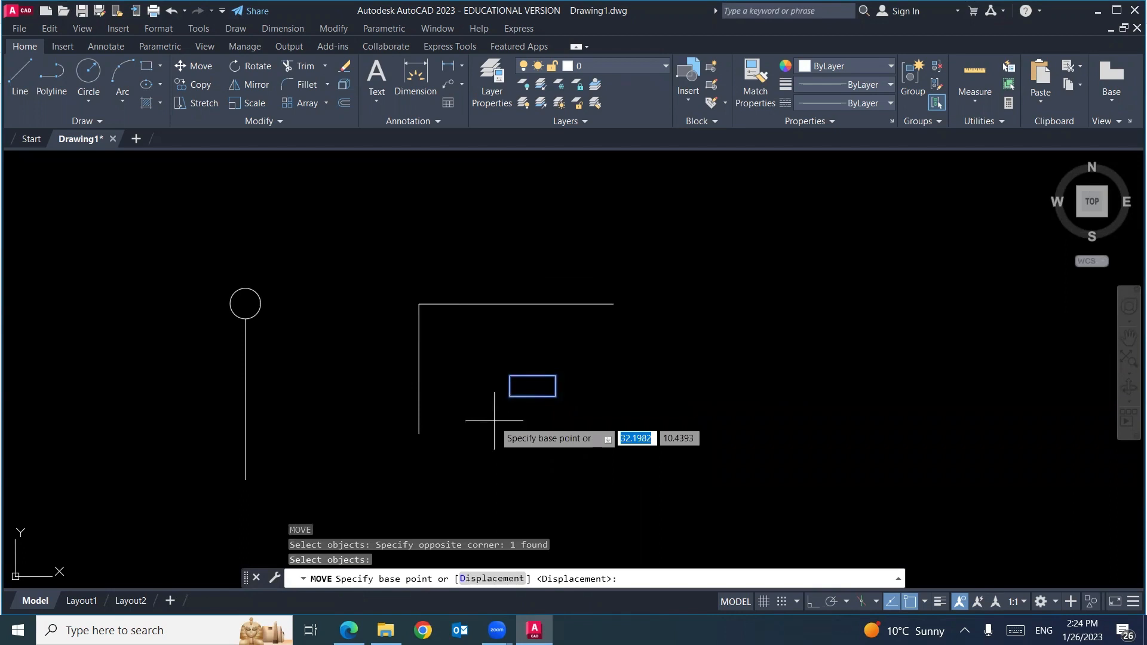
left_click(509, 375)
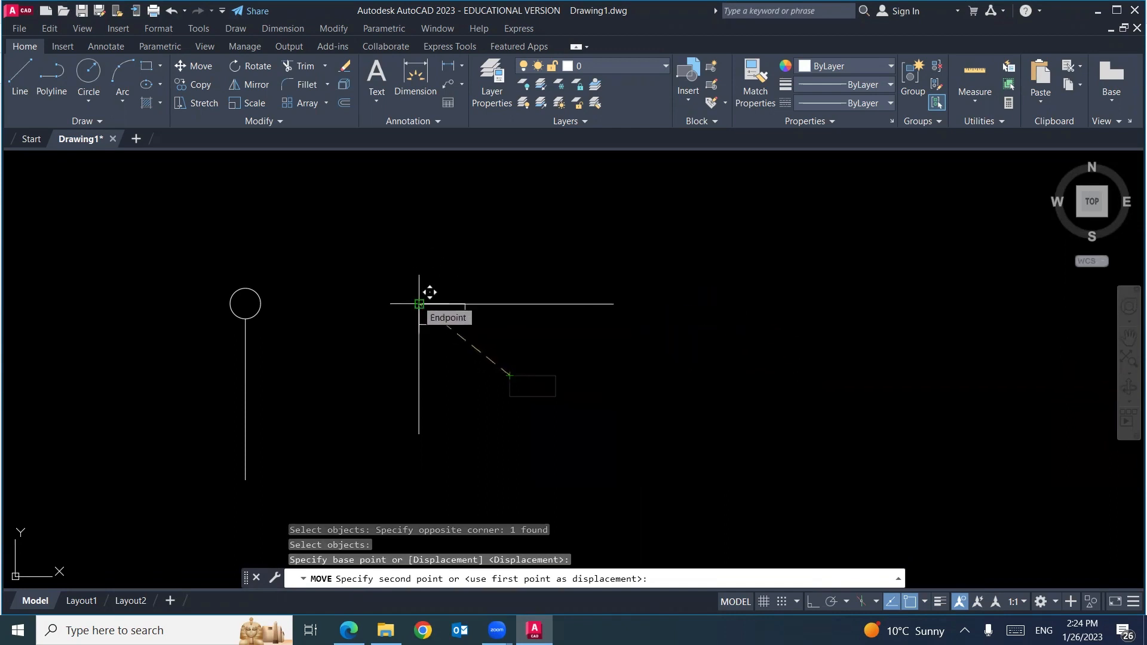
left_click(419, 304)
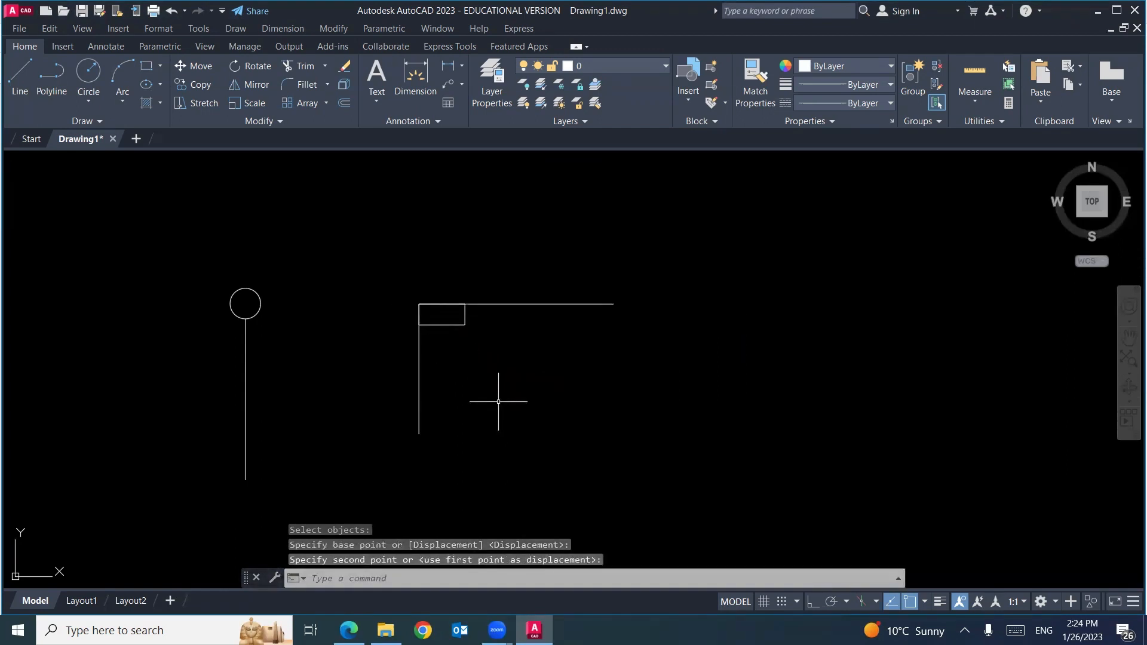
scroll(430, 310, "up", 8)
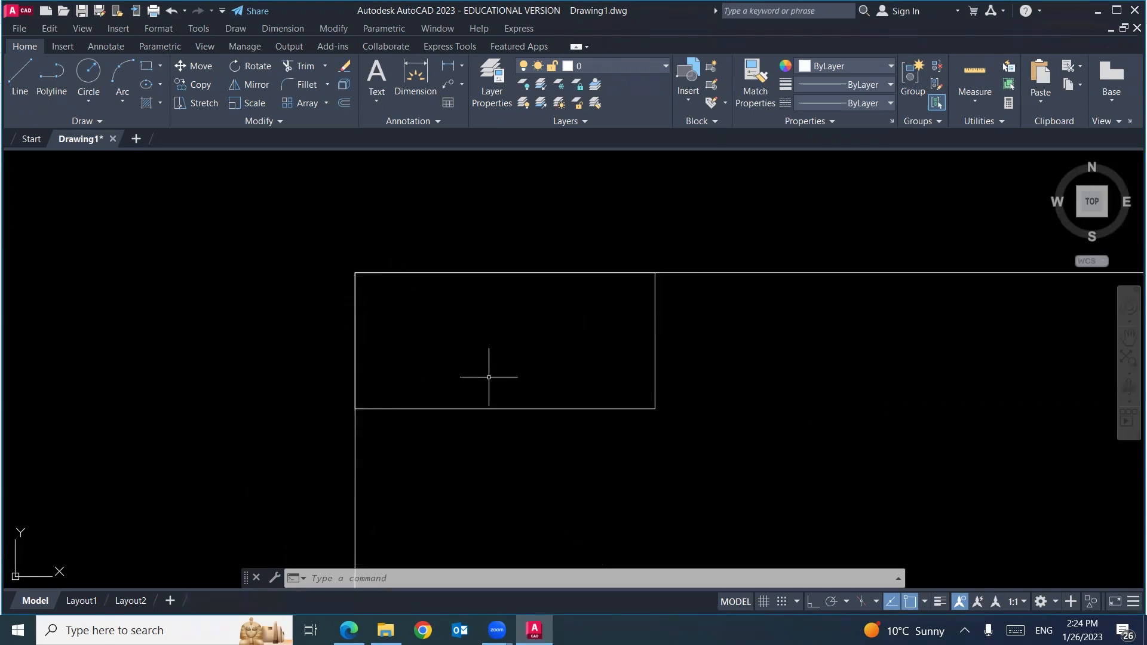
scroll(489, 377, "down", 8)
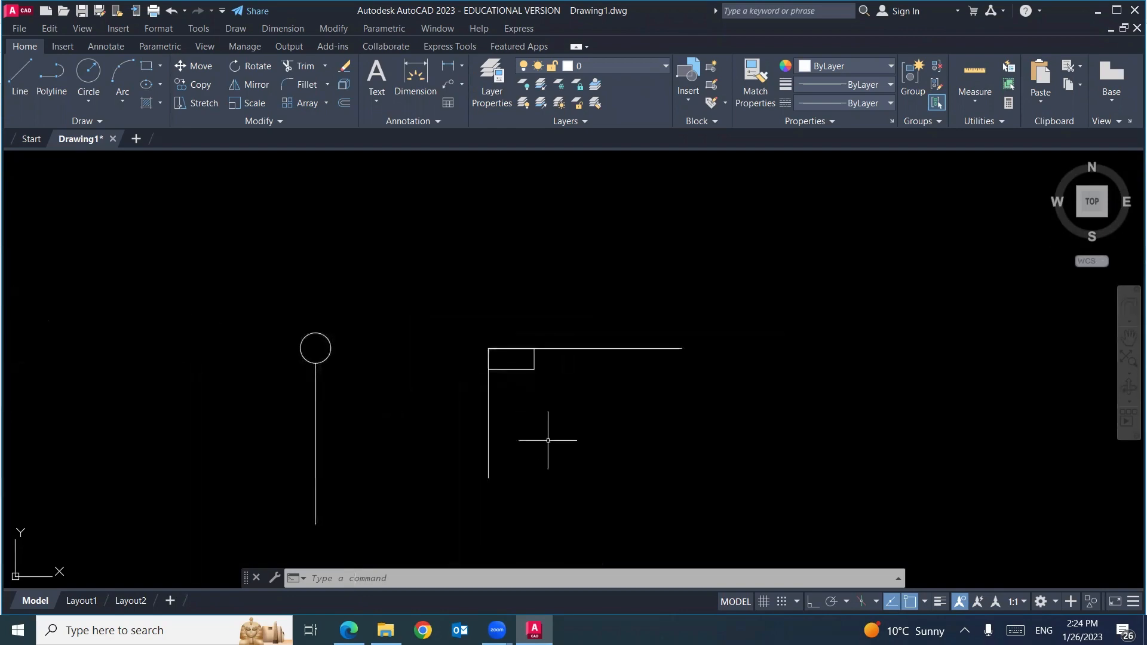
middle_click_drag(550, 440, 466, 364)
- Switch to the PDF notes in Edge and draw a tick beside "Note:" in the Move section
left_click(348, 630)
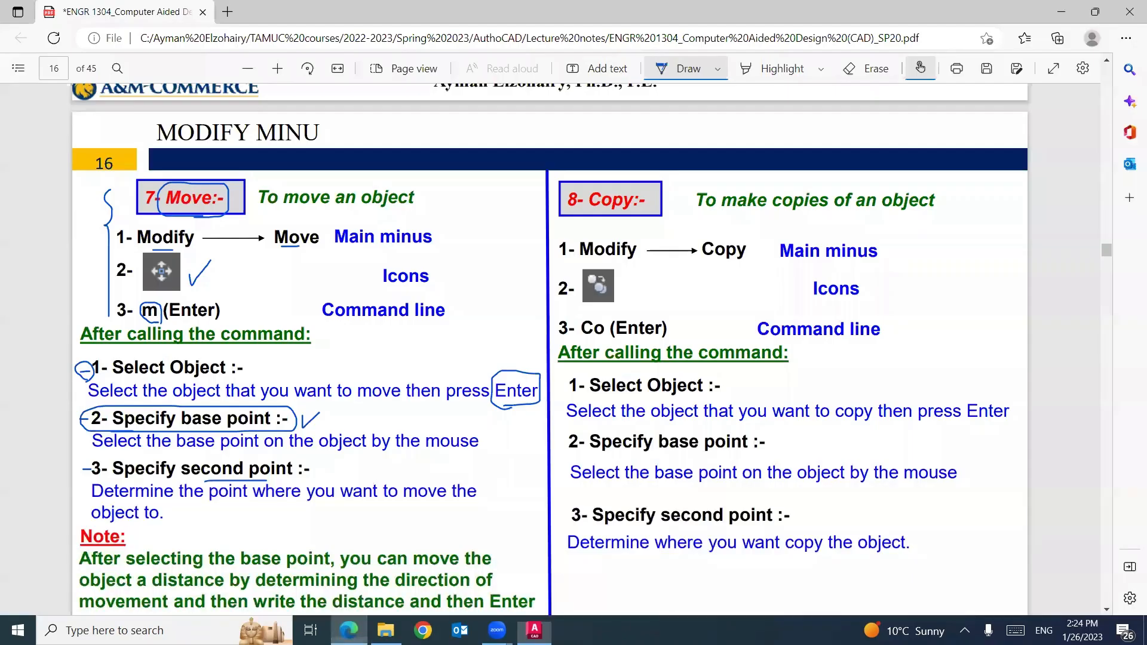
scroll(334, 362, "down", 3)
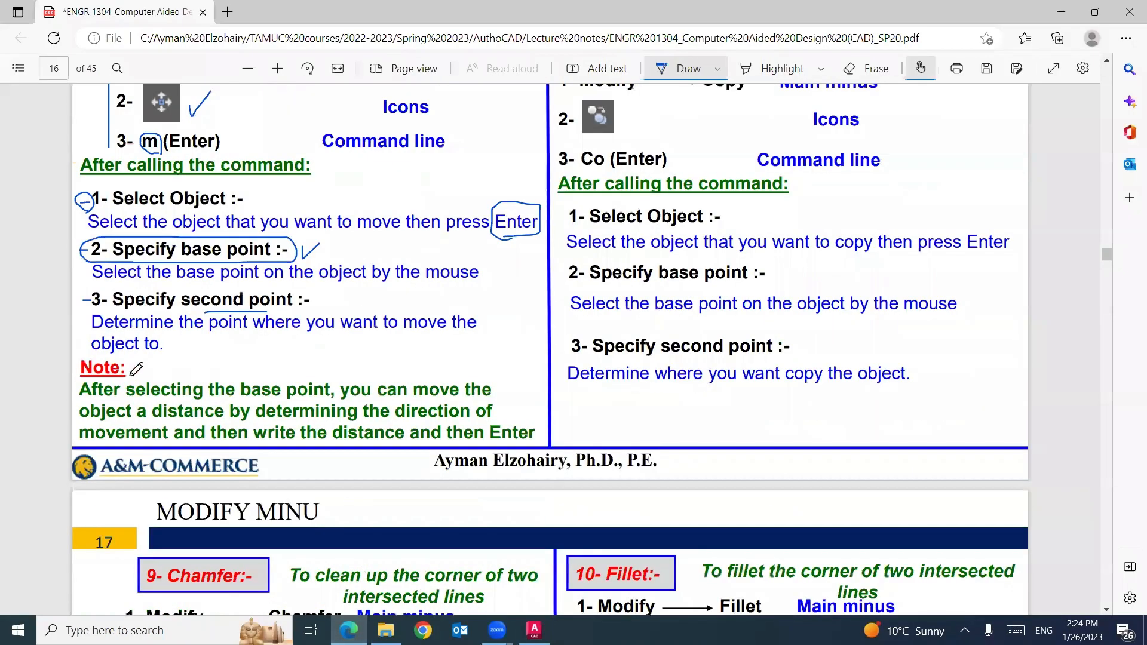
left_click_drag(128, 370, 169, 344)
scroll(404, 476, "up", 3)
scroll(473, 462, "up", 1)
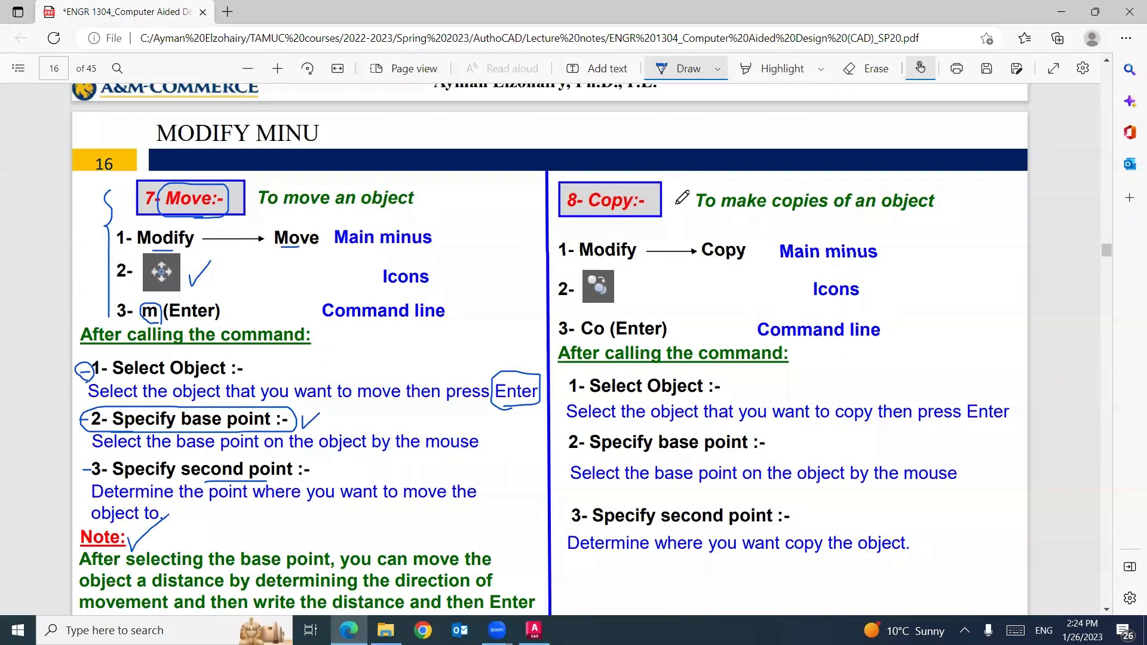
- Tick the "8- Copy:-" heading, underline "Modify" and "Copy" in its first line, and tick the Copy icon
left_click_drag(652, 222, 685, 202)
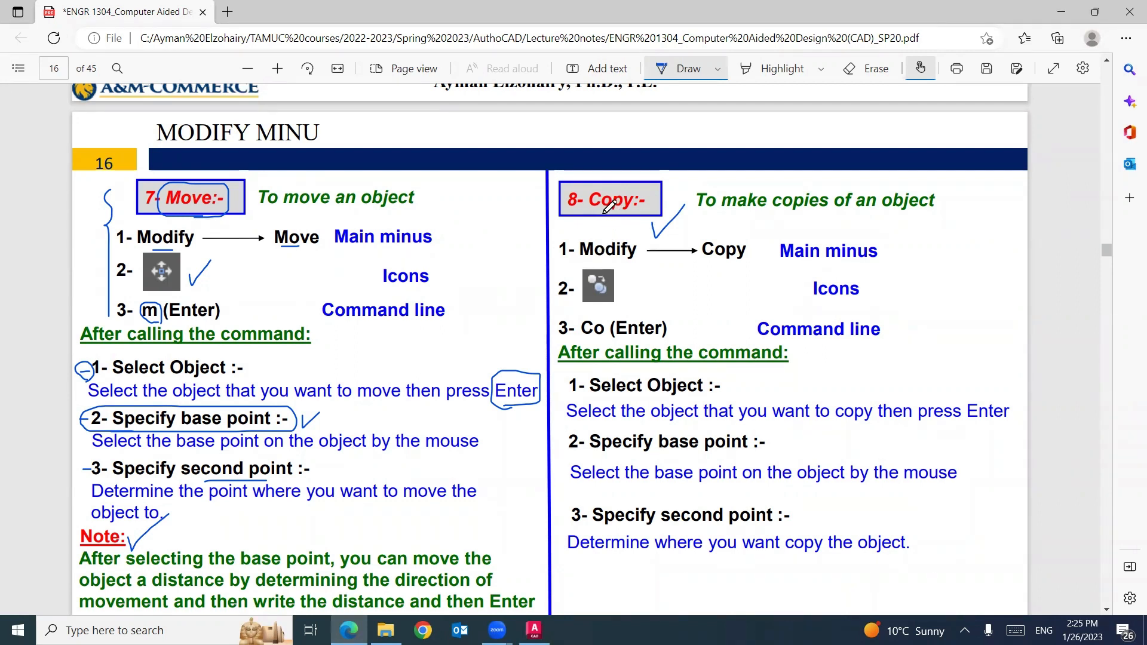
left_click_drag(588, 262, 635, 258)
left_click_drag(704, 261, 729, 261)
left_click_drag(606, 307, 616, 306)
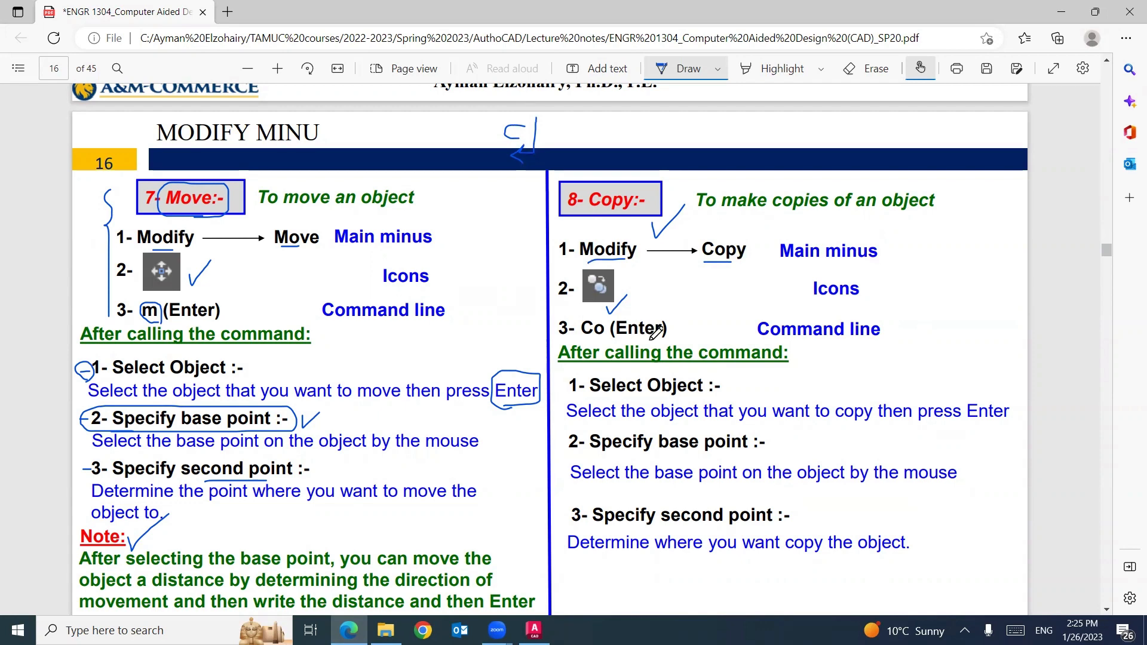
- Tick the three numbered Copy steps, loop "Enter", and underline "the mouse" and "copy the object" in their descriptions
scroll(655, 333, "down", 3)
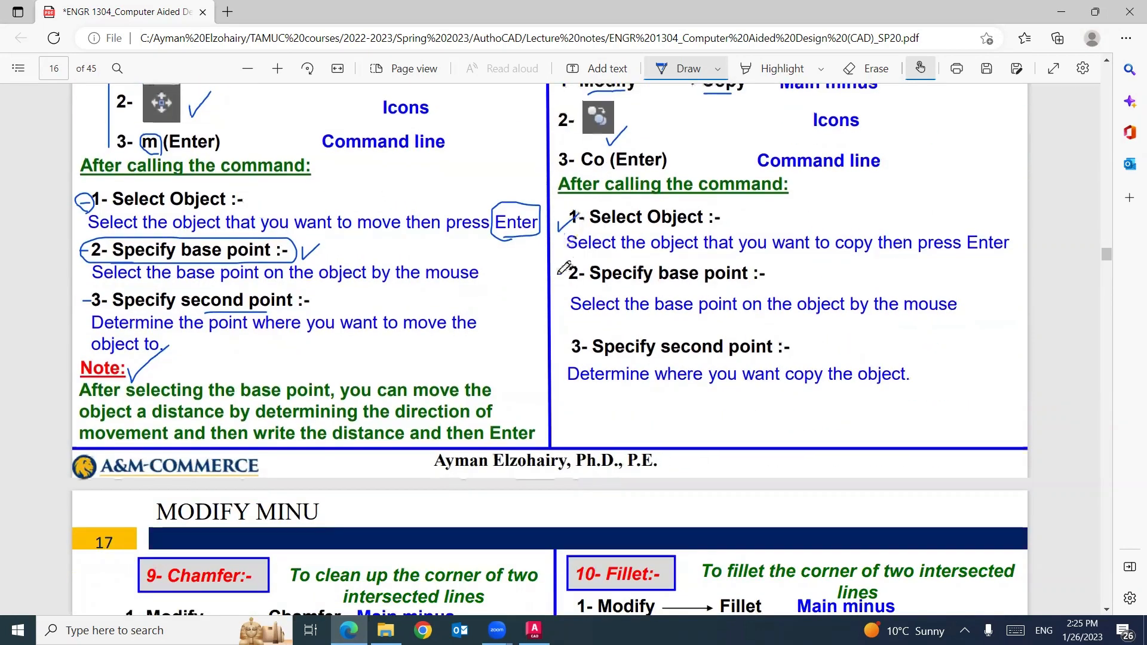
left_click_drag(559, 279, 580, 267)
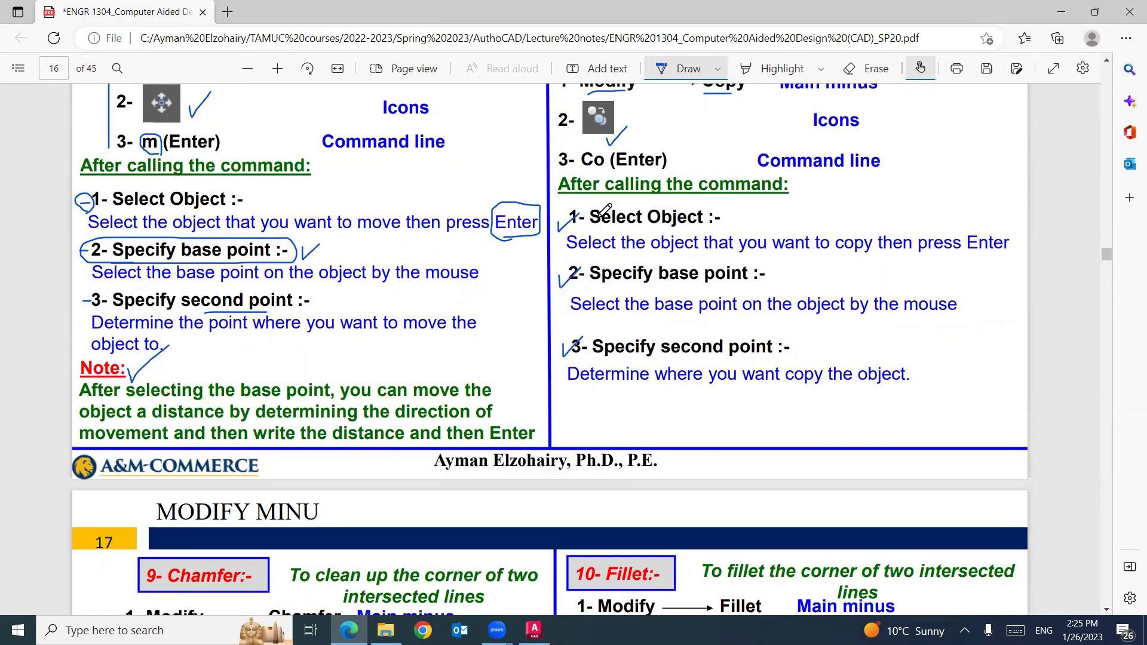
mouse_move(1014, 226)
left_mouse_down()
mouse_move(964, 257)
mouse_move(1016, 227)
left_mouse_up()
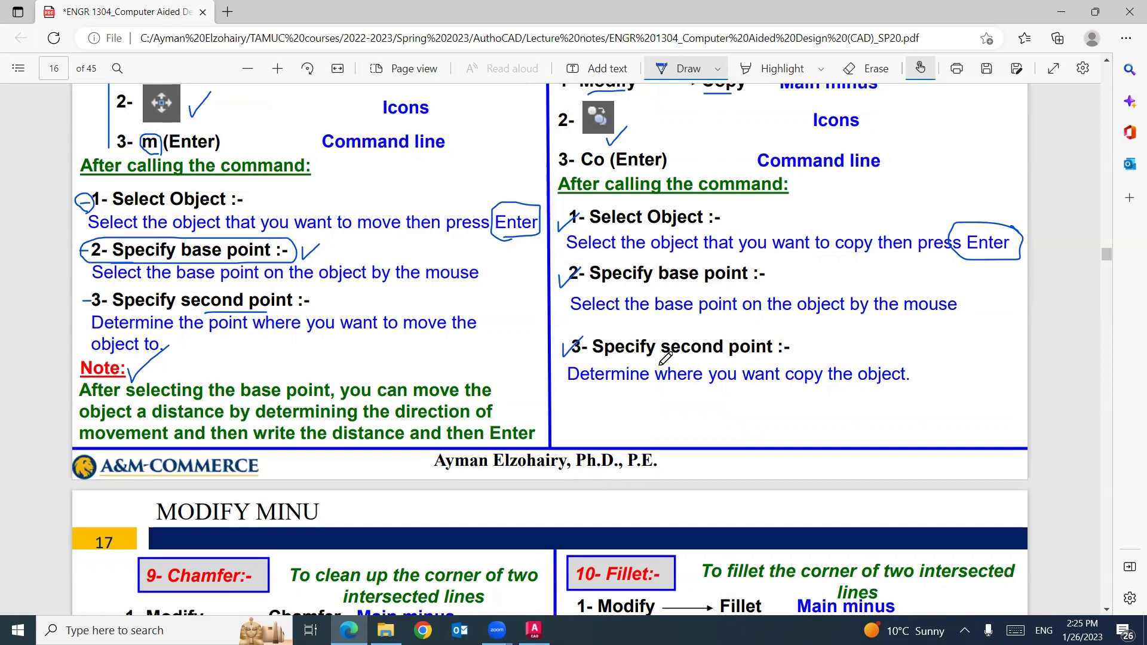
left_click_drag(883, 320, 958, 319)
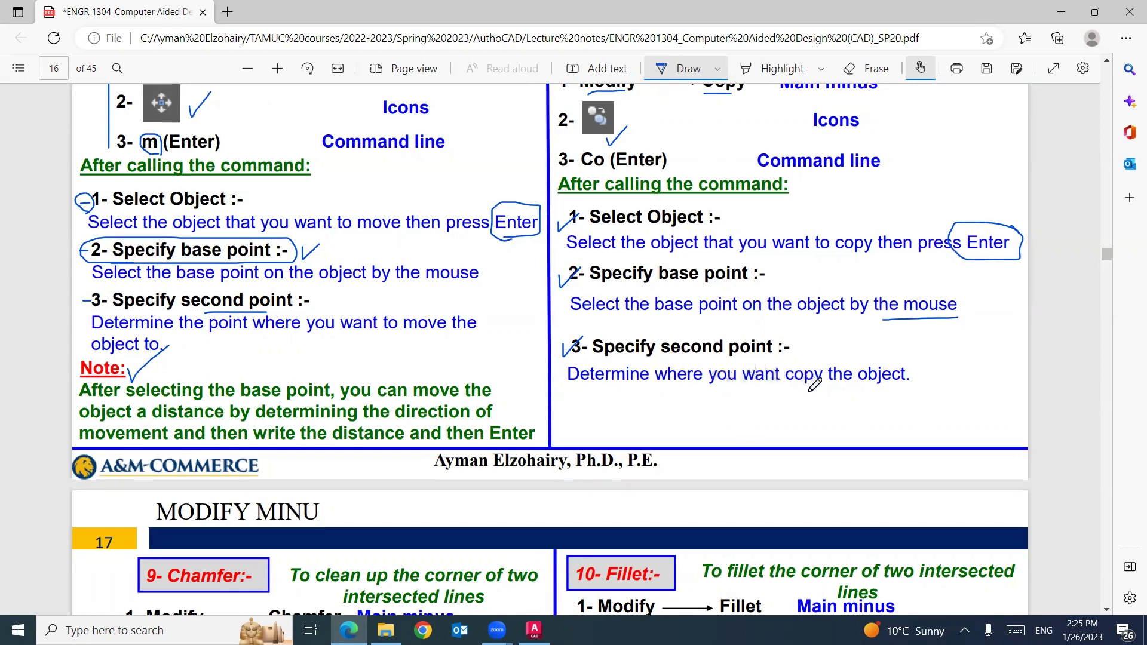
left_click_drag(809, 391, 889, 390)
- Switch to AutoCAD and draw a small circle in the empty area below the horizontal line's right end
left_click(535, 630)
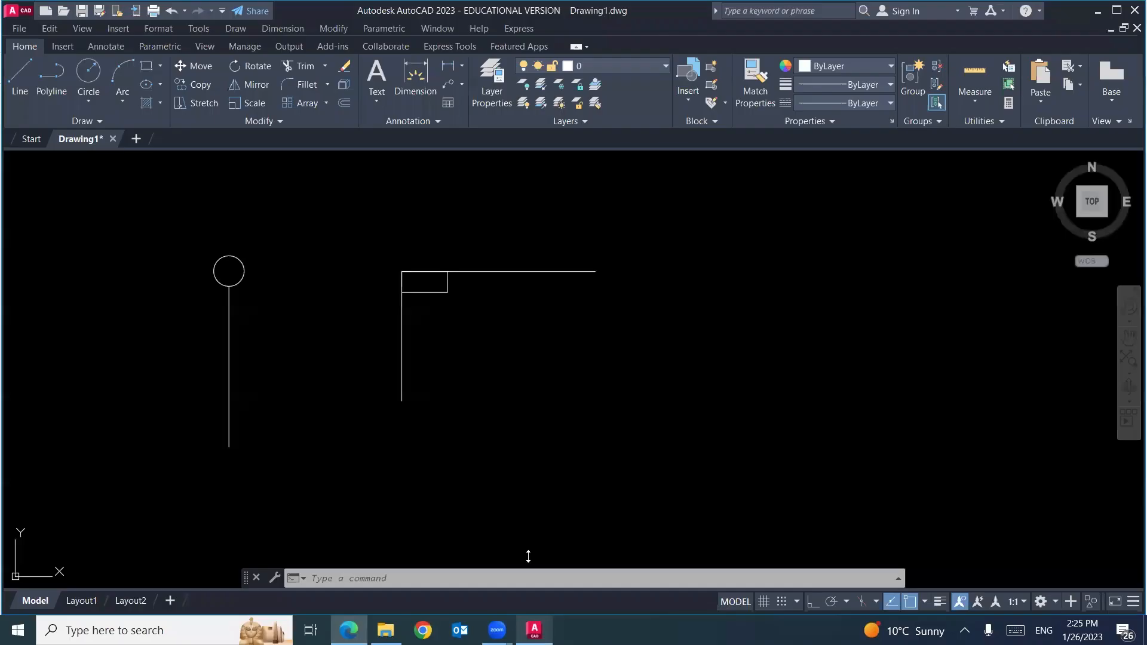
middle_click_drag(608, 361, 540, 356)
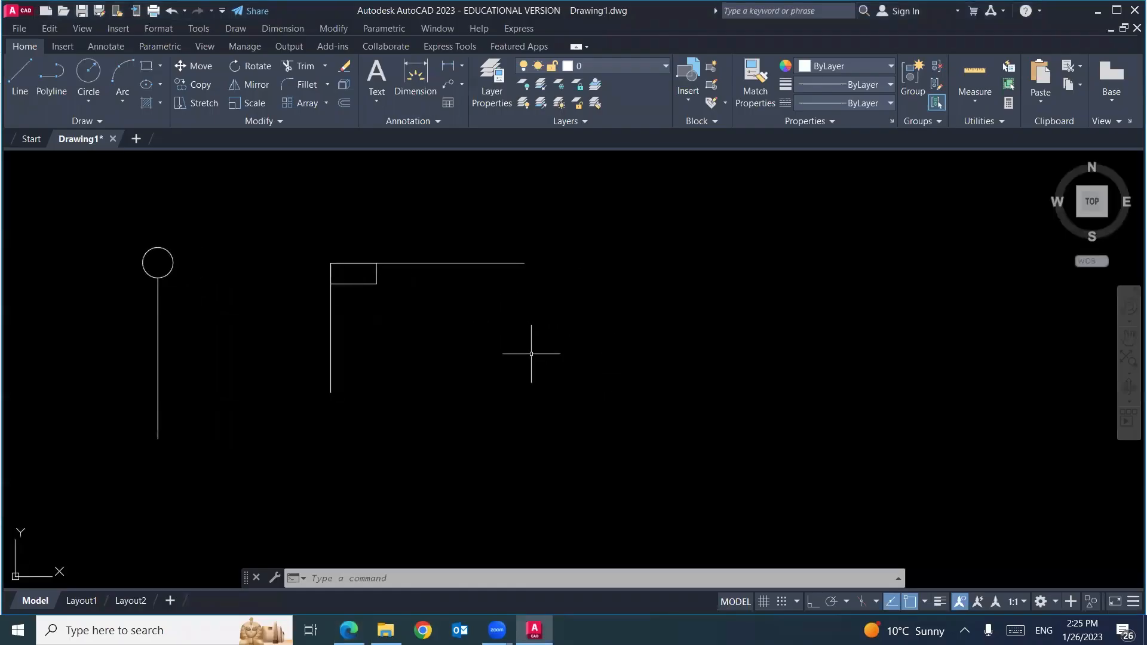
type("c")
key("Return")
left_click(530, 365)
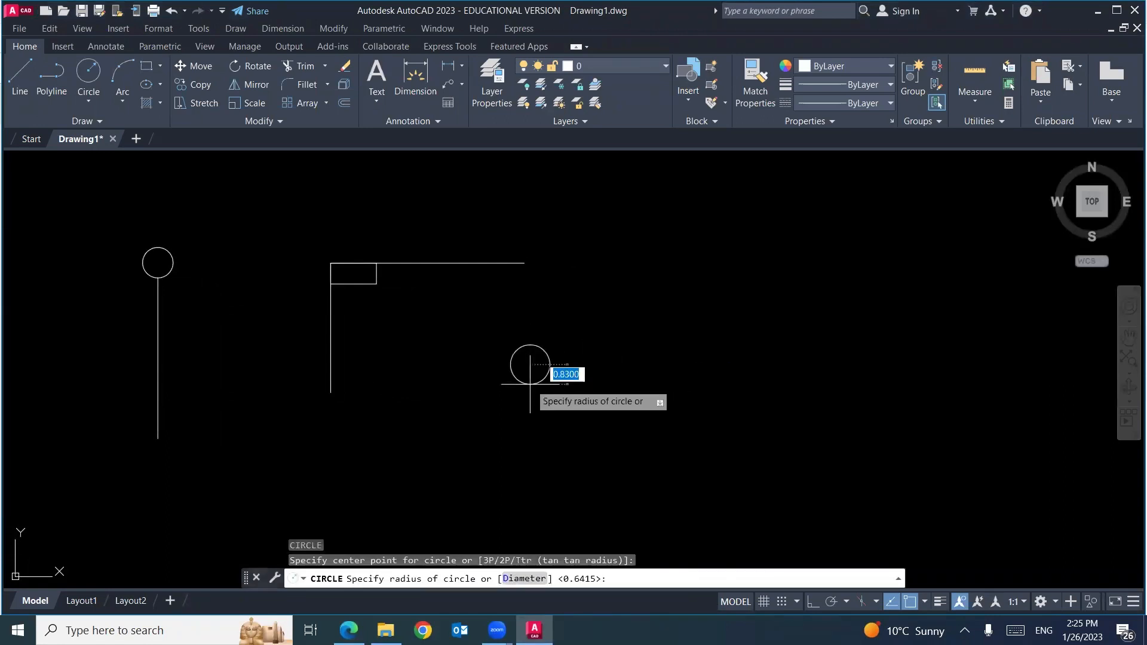
left_click(530, 376)
scroll(588, 369, "up", 4)
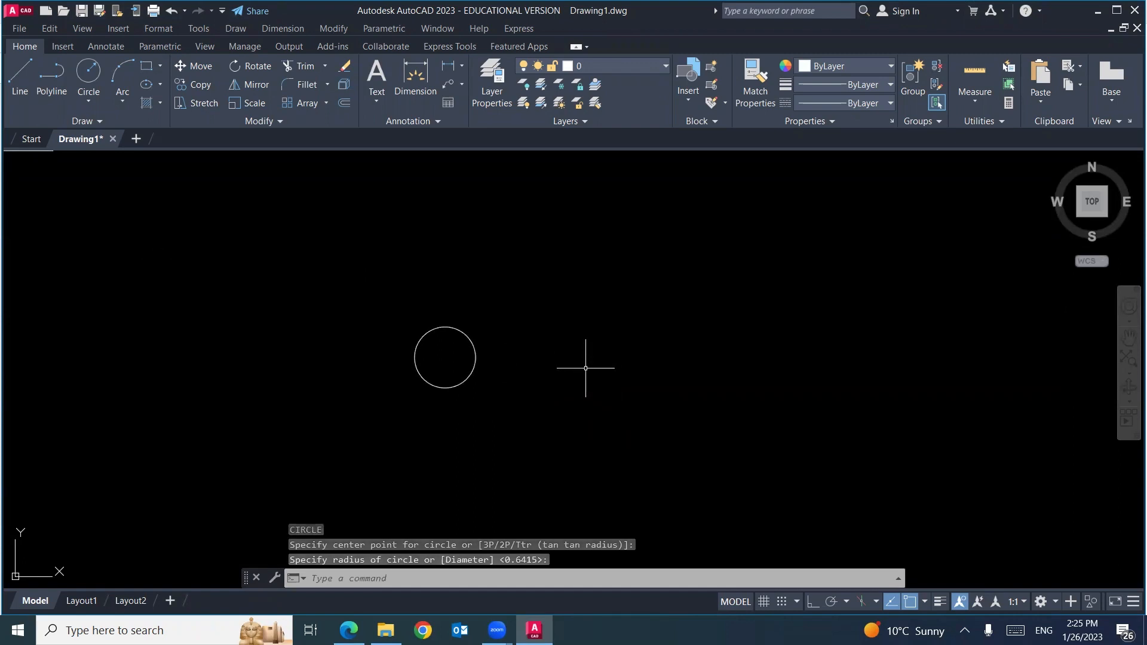
left_click(235, 29)
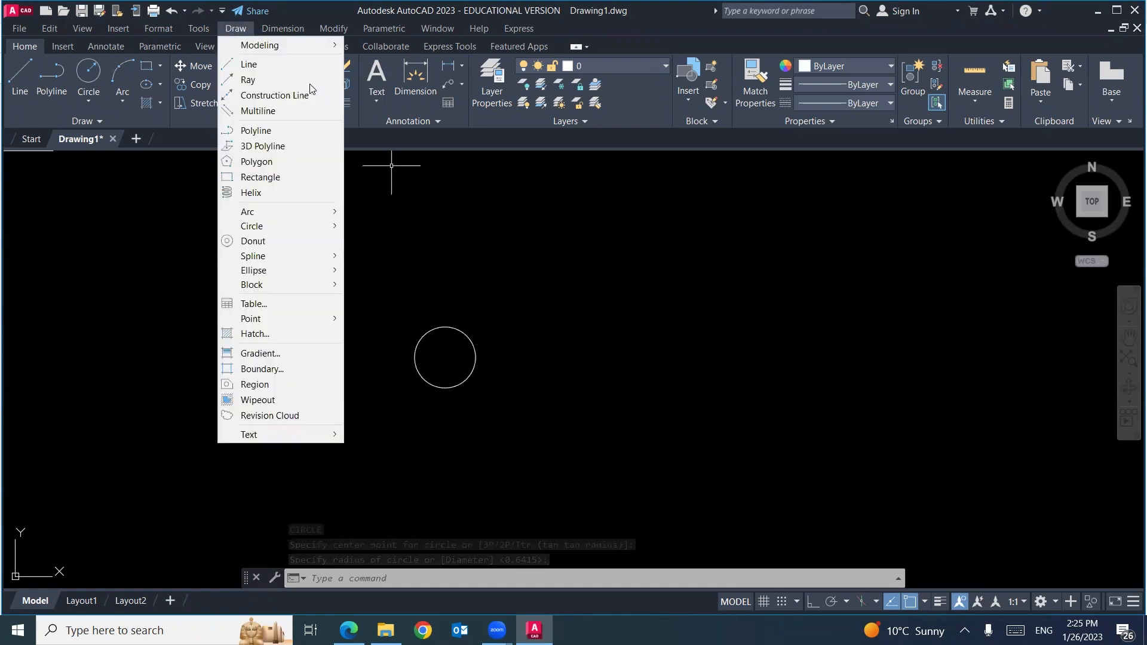
mouse_move(333, 29)
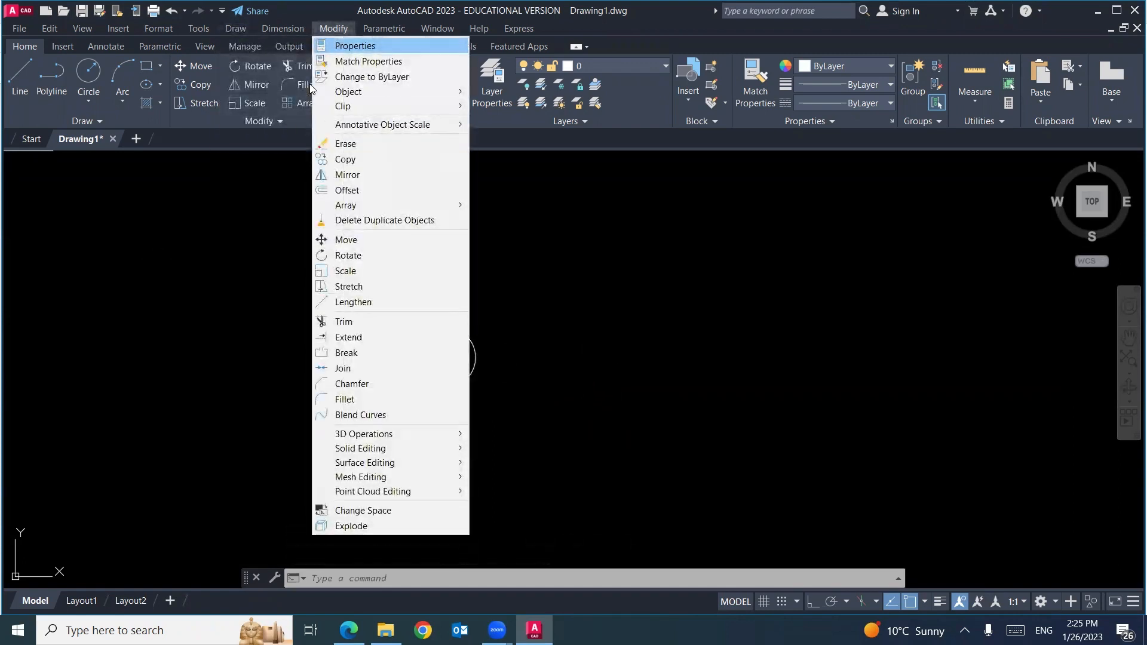
left_click(346, 160)
left_click(155, 152)
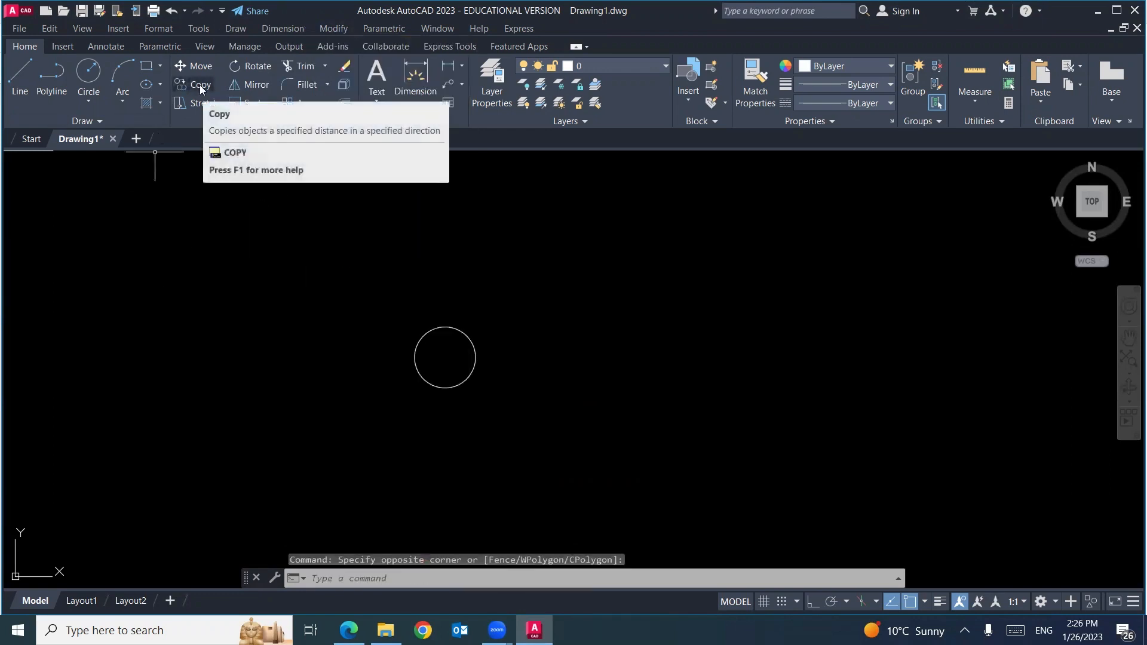
- Copy the circle from its center to seven freely chosen spots around the empty area, four of them to its lower side and far left
type("co")
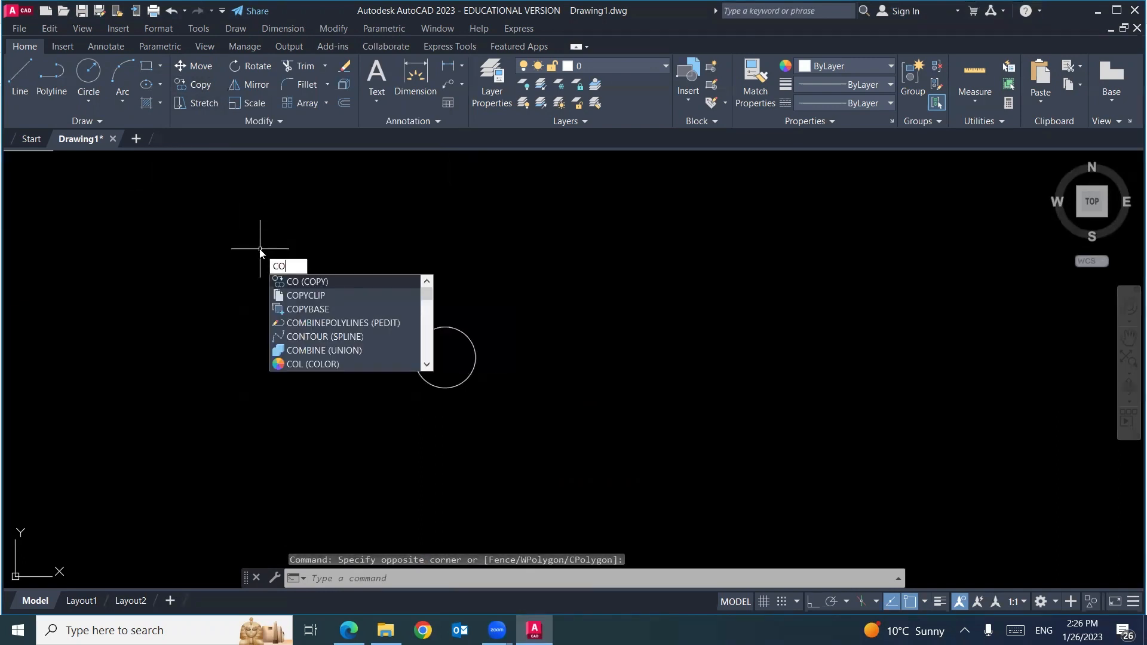
key("Return")
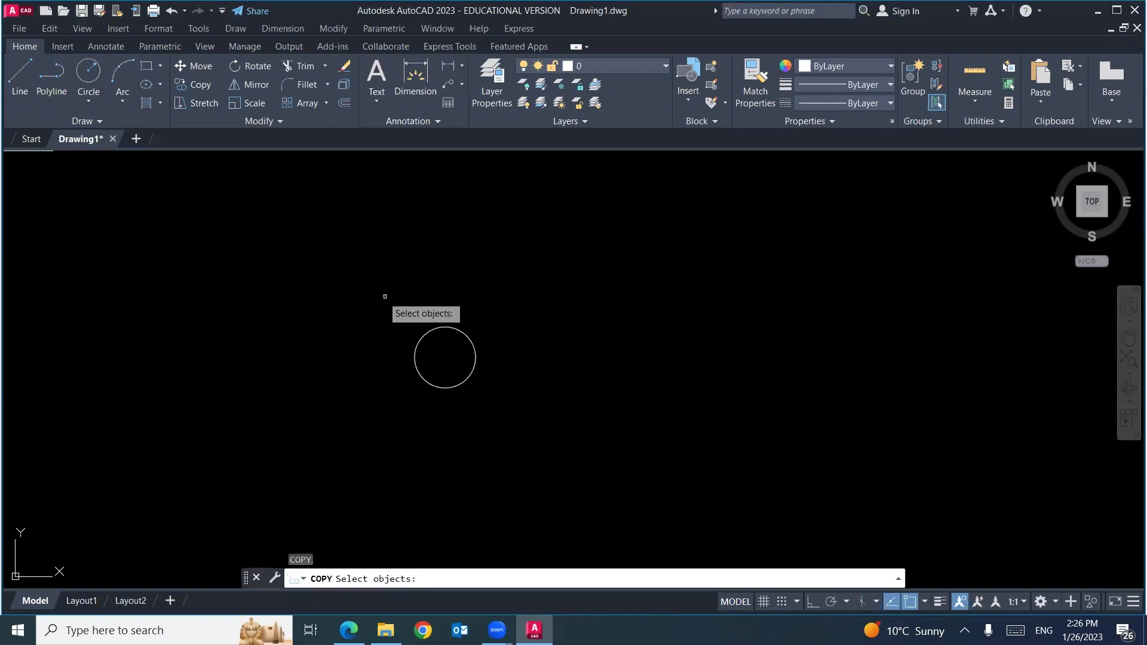
left_click(491, 313)
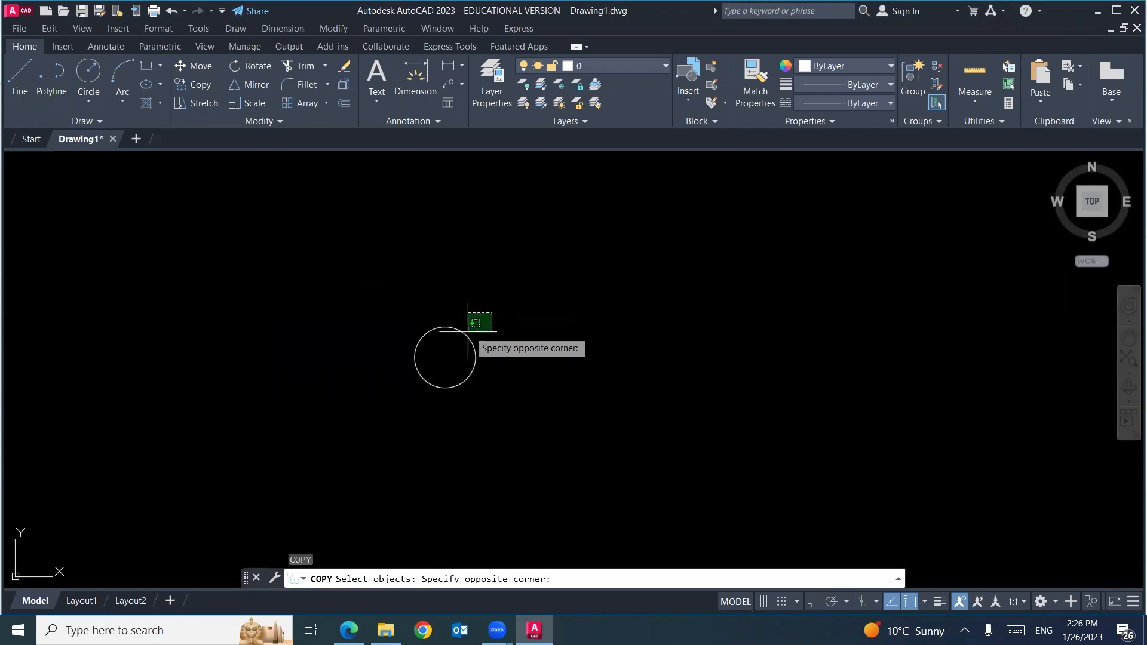
left_click(396, 402)
key("Return")
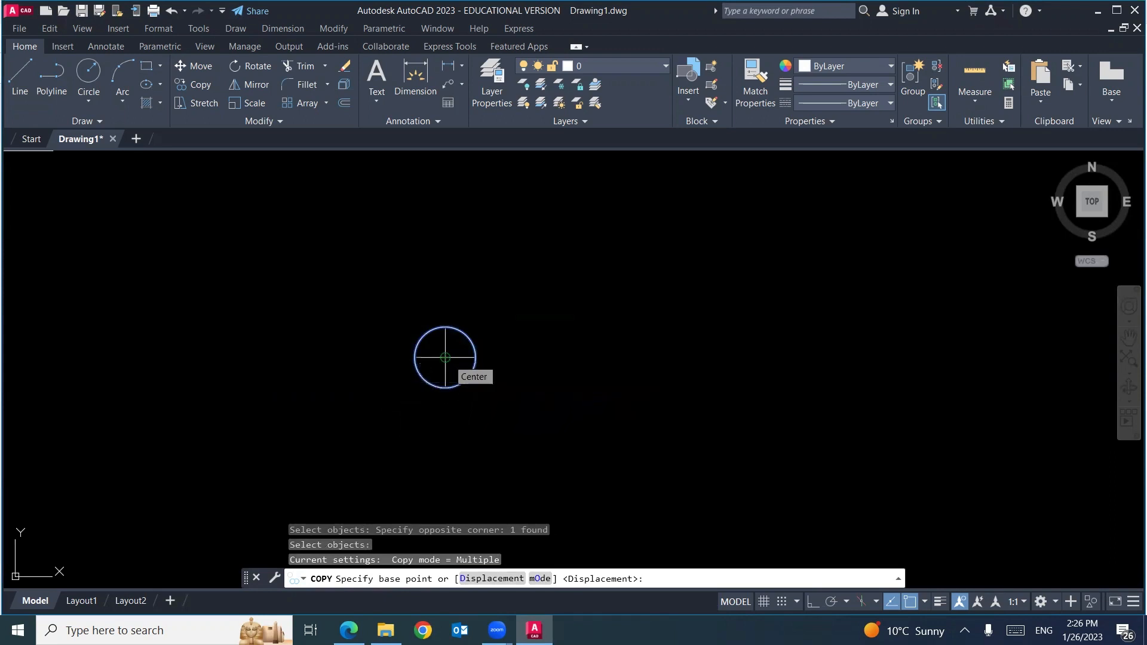
left_click(445, 358)
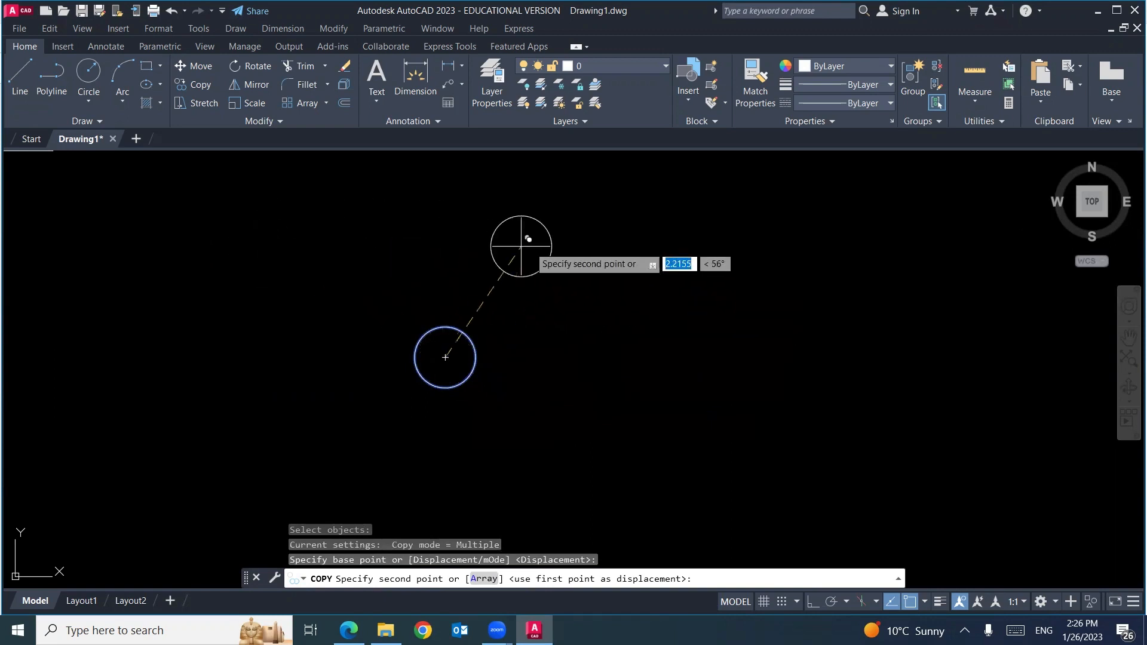
left_click(591, 250)
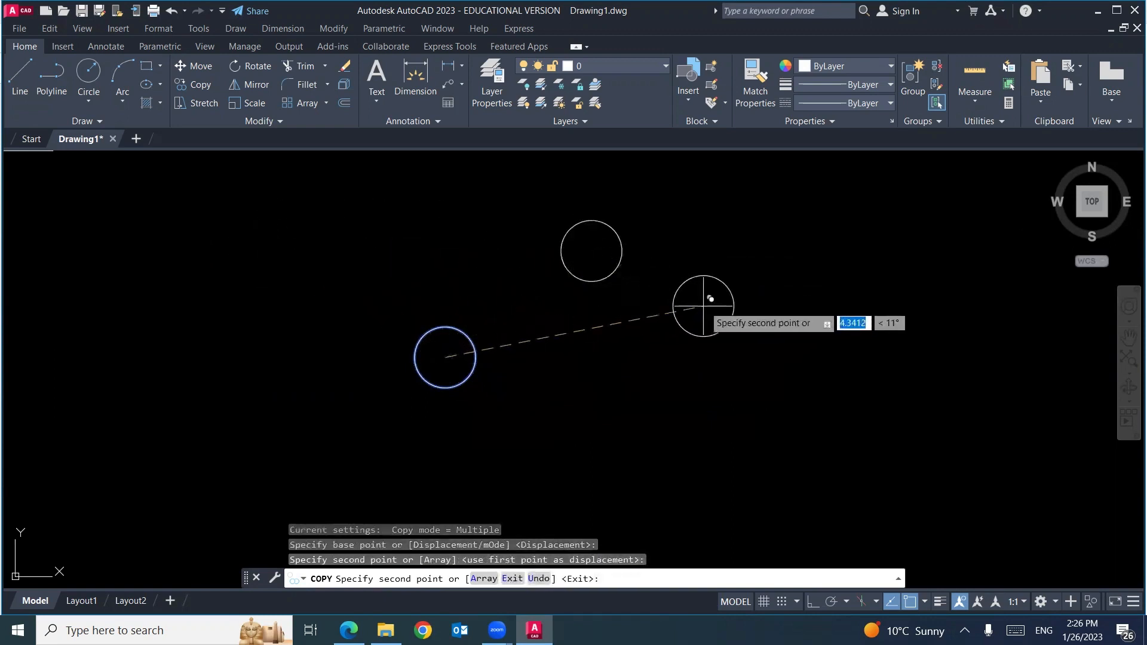
left_click(746, 249)
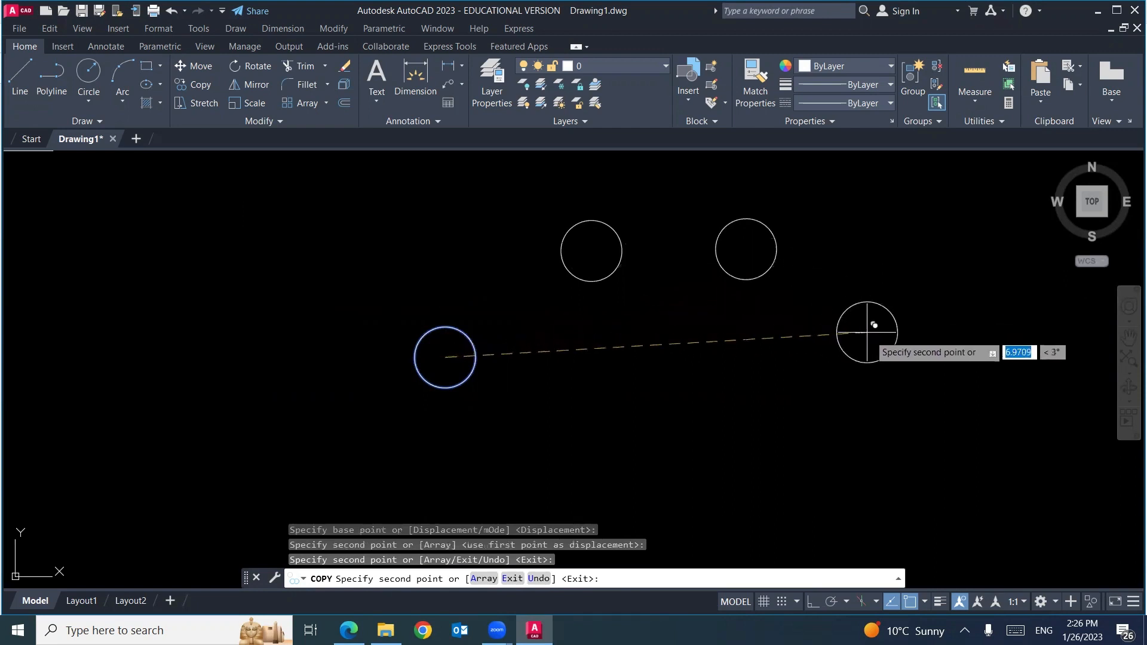
left_click(890, 359)
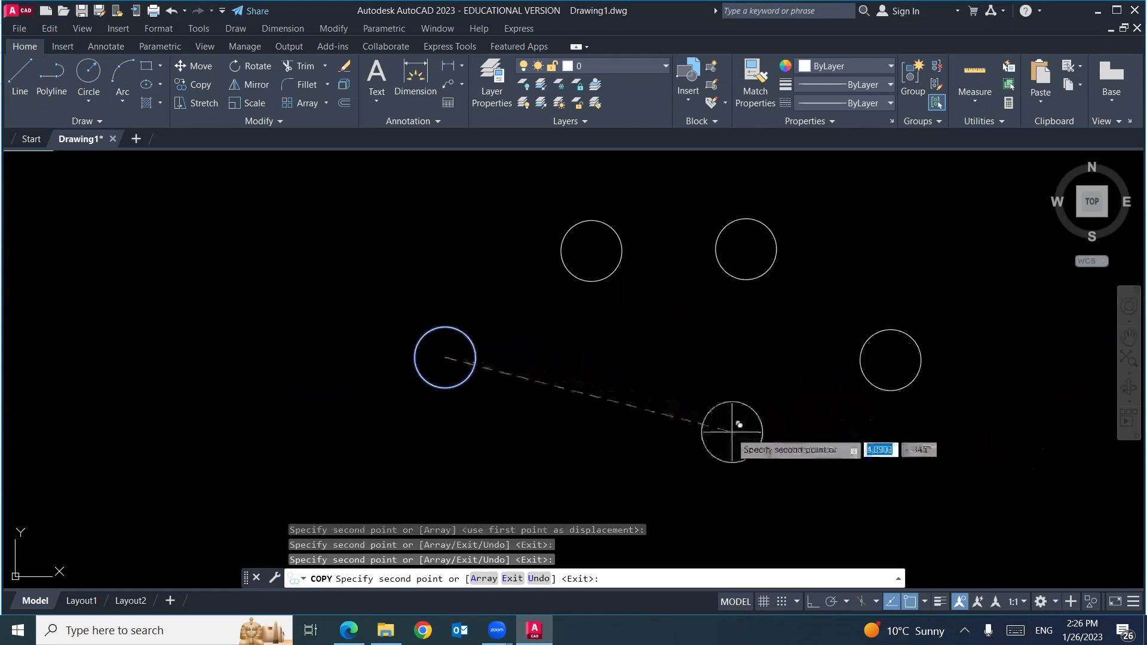
left_click(711, 424)
left_click(561, 448)
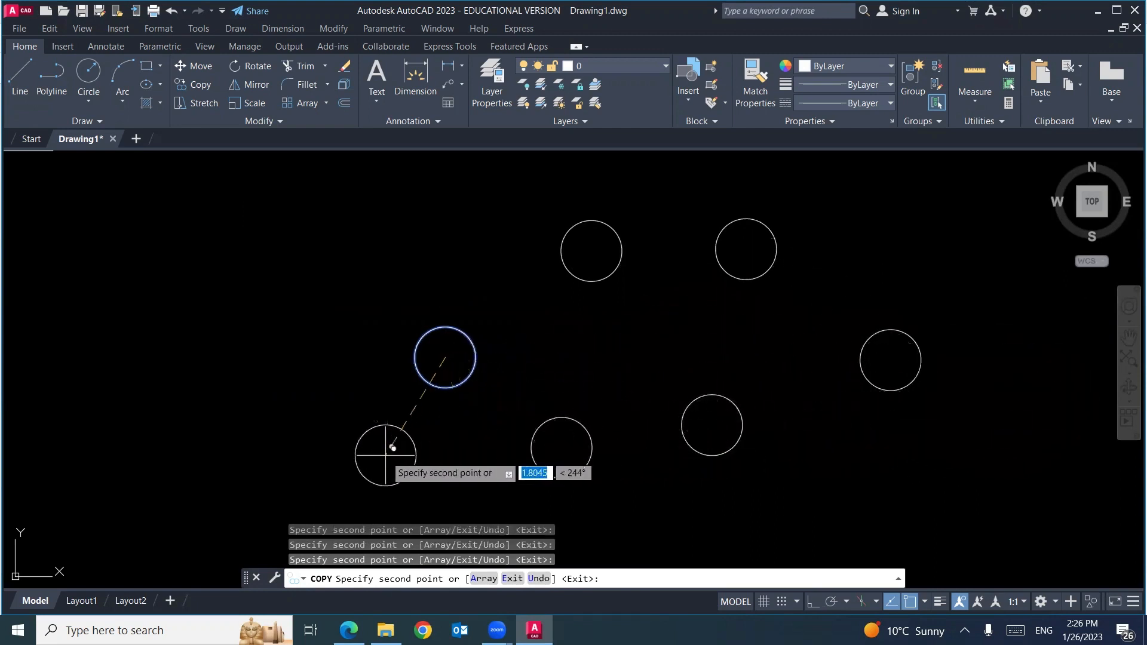
left_click(353, 448)
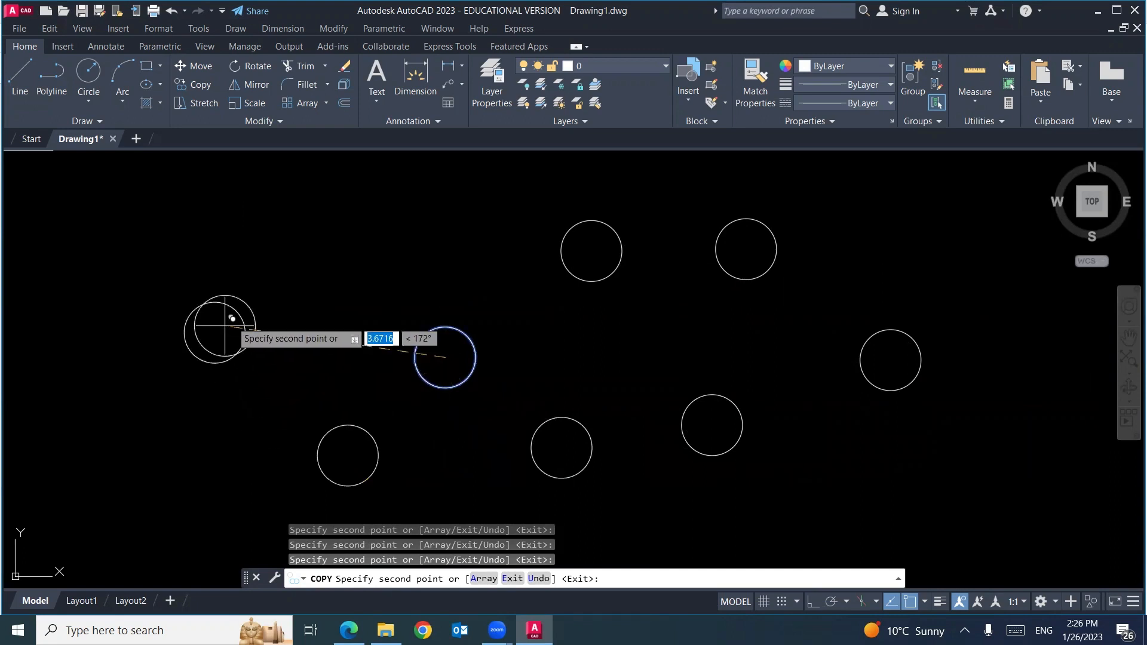
left_click(221, 325)
key("Escape")
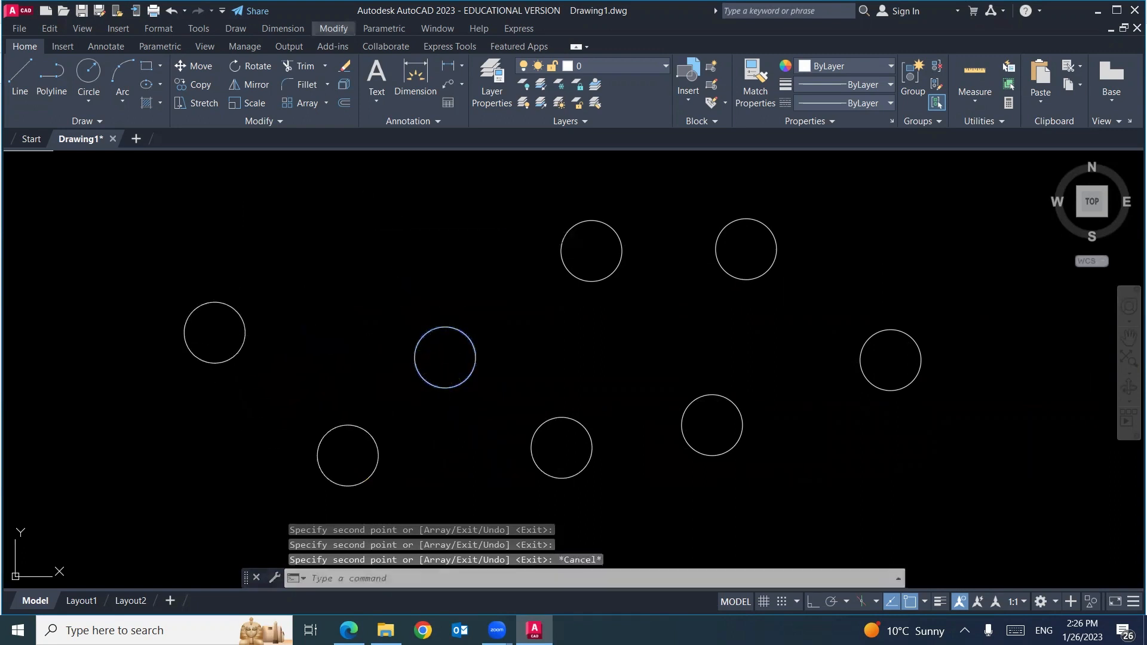
left_click(293, 266)
left_click(244, 262)
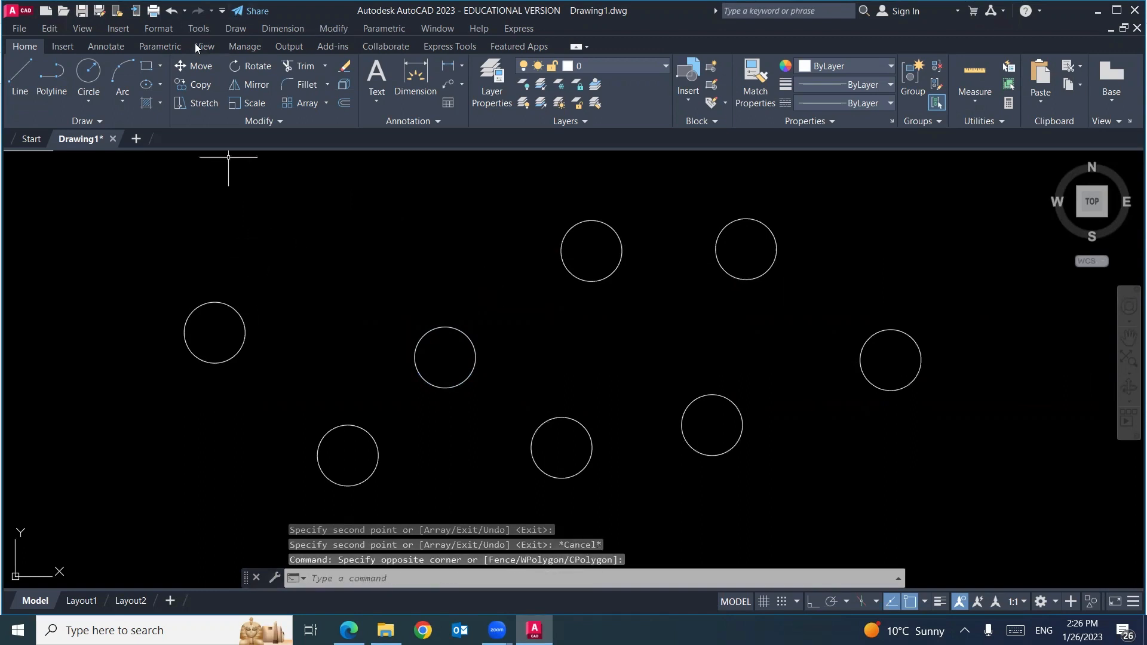
left_click(334, 28)
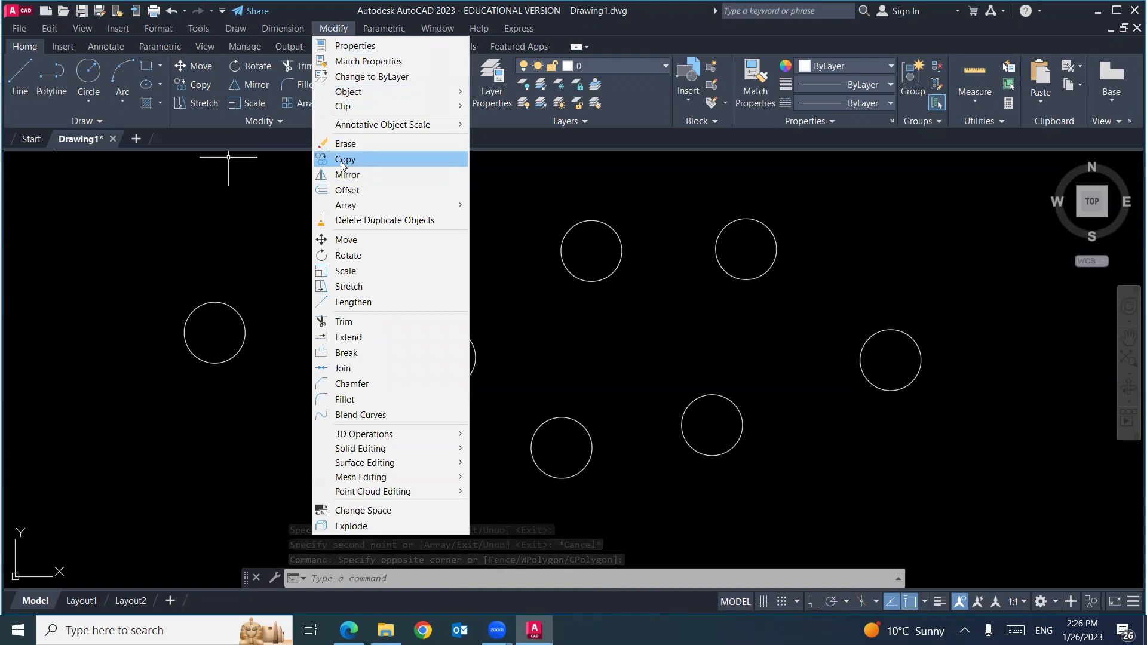
left_click(257, 239)
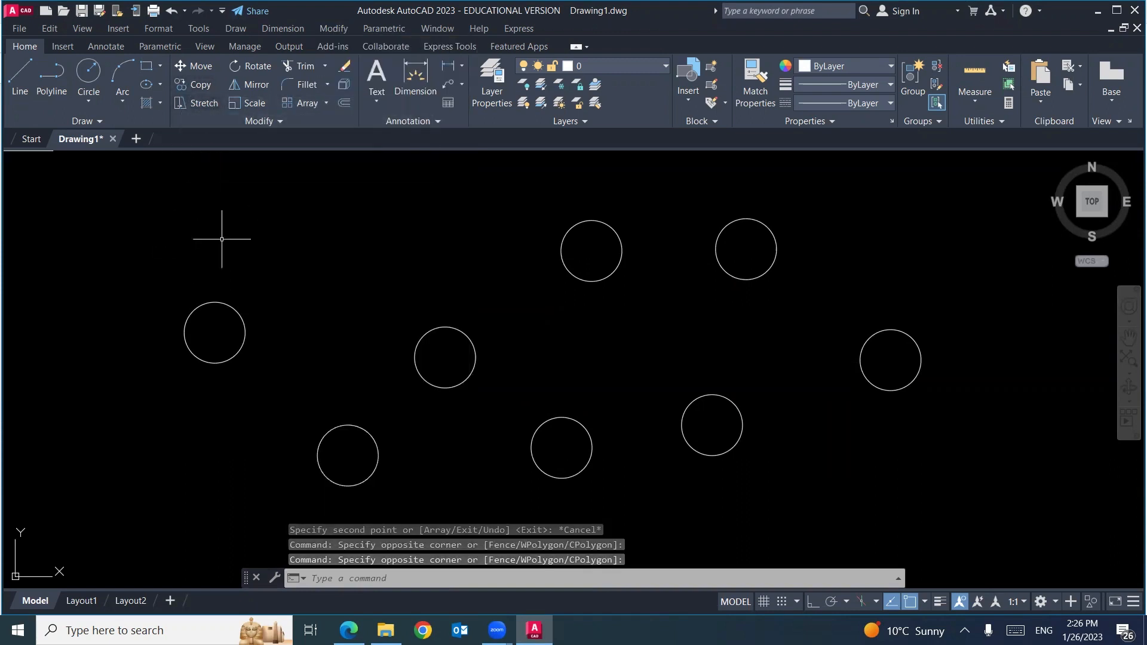
- Erase the original small circle and all of its scattered copies
scroll(320, 260, "down", 2)
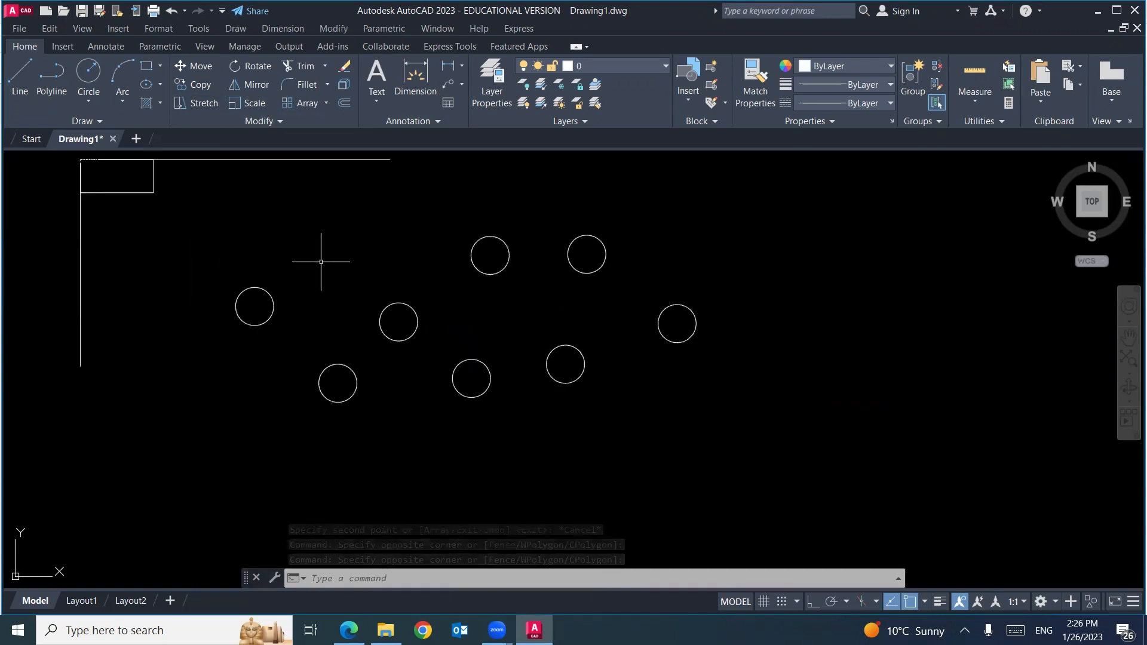
scroll(321, 258, "down", 1)
left_click(583, 230)
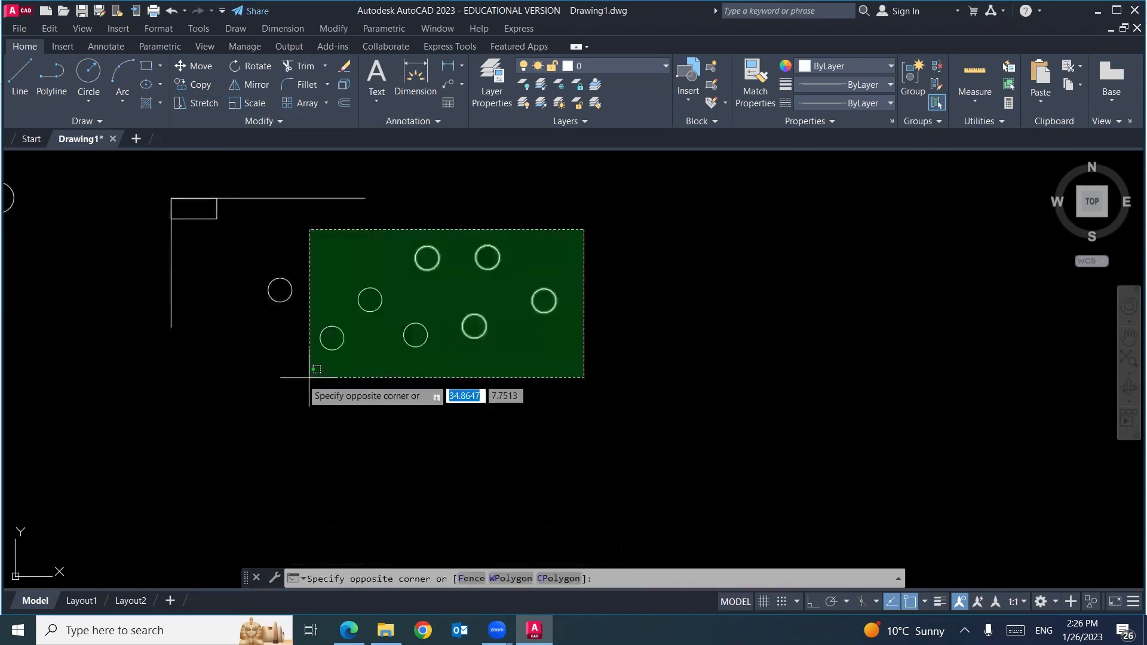
left_click(239, 383)
key("Delete")
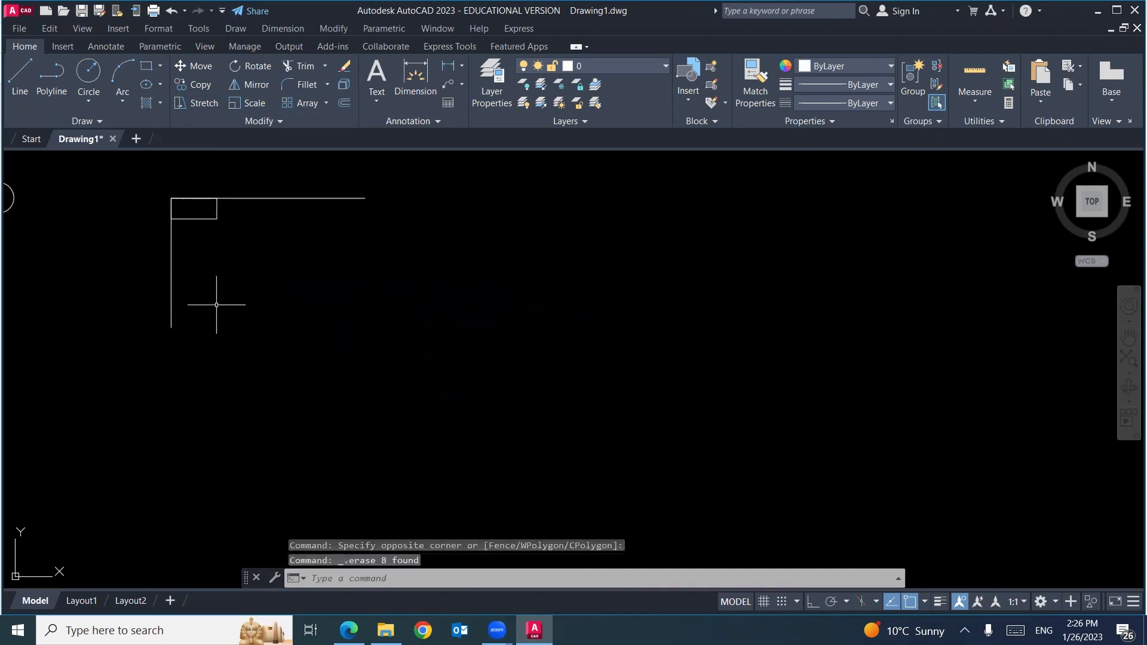
- Erase the remaining circle, rectangle and three lines to clear the drawing
middle_click_drag(218, 302, 442, 352)
left_click(578, 202)
left_click(137, 431)
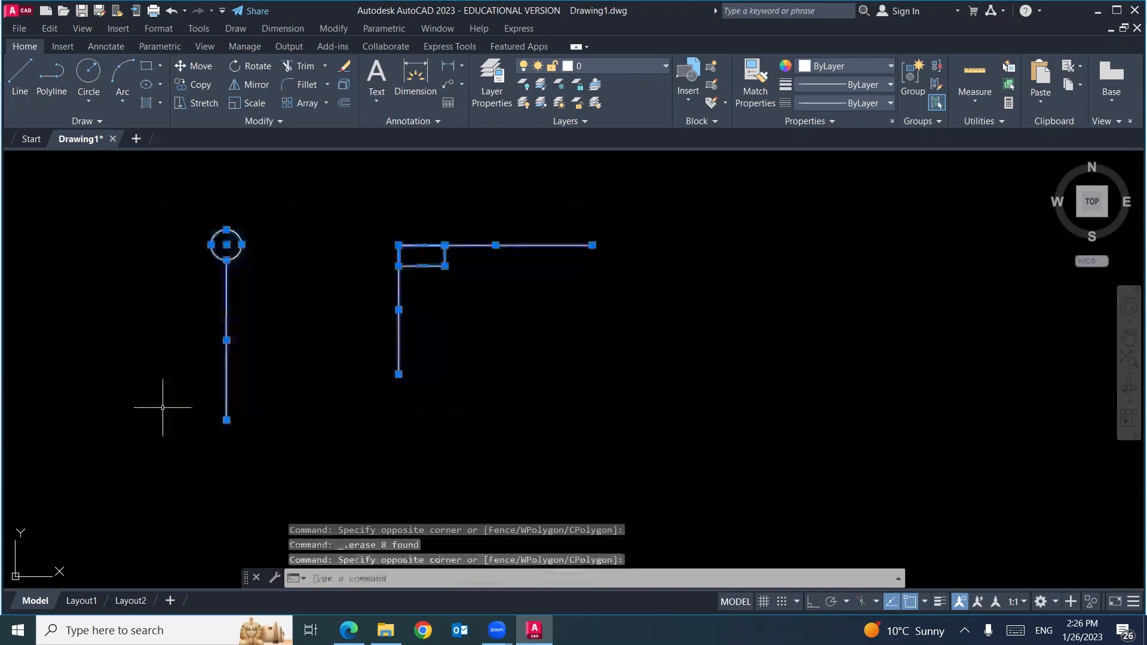
key("Delete")
scroll(384, 302, "down", 3)
mouse_move(370, 382)
middle_mouse_down()
mouse_move(259, 405)
mouse_move(346, 389)
middle_mouse_up()
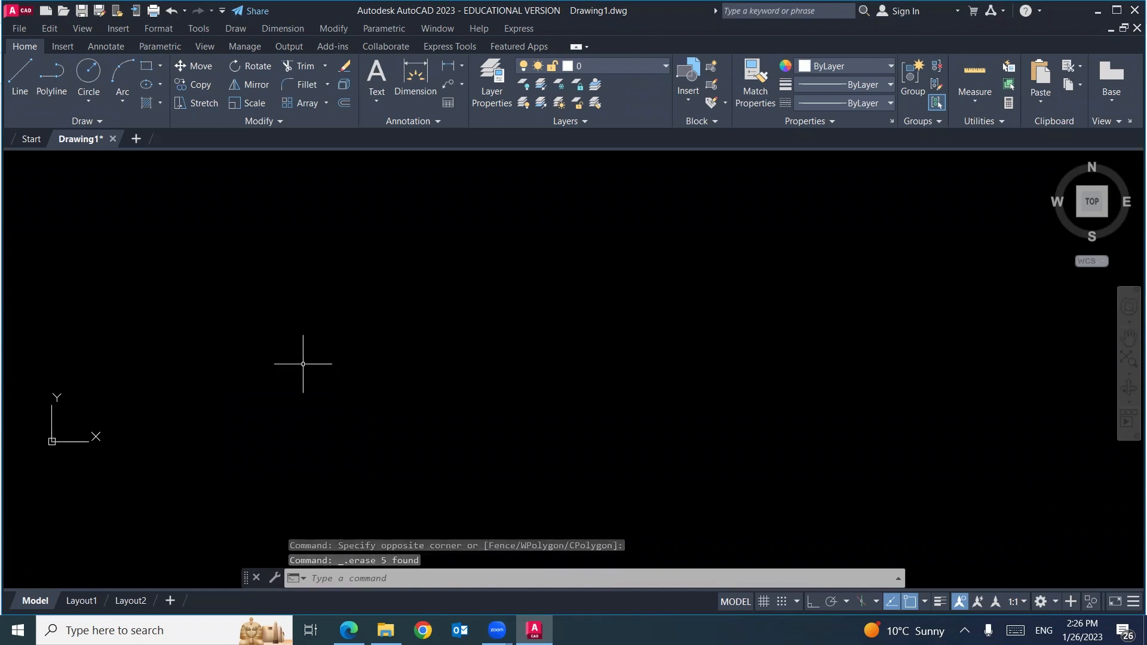
- Turn on Ortho mode and draw a vertical line 5 units long, running downward from a point in the empty drawing
type("l")
key("Return")
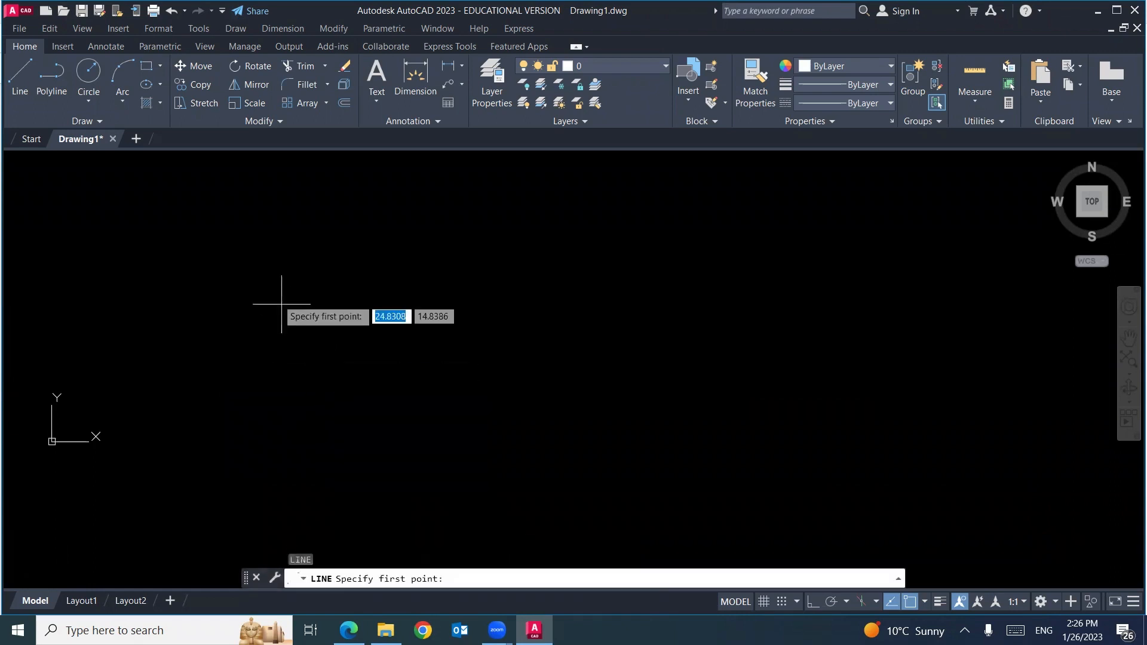
left_click(262, 257)
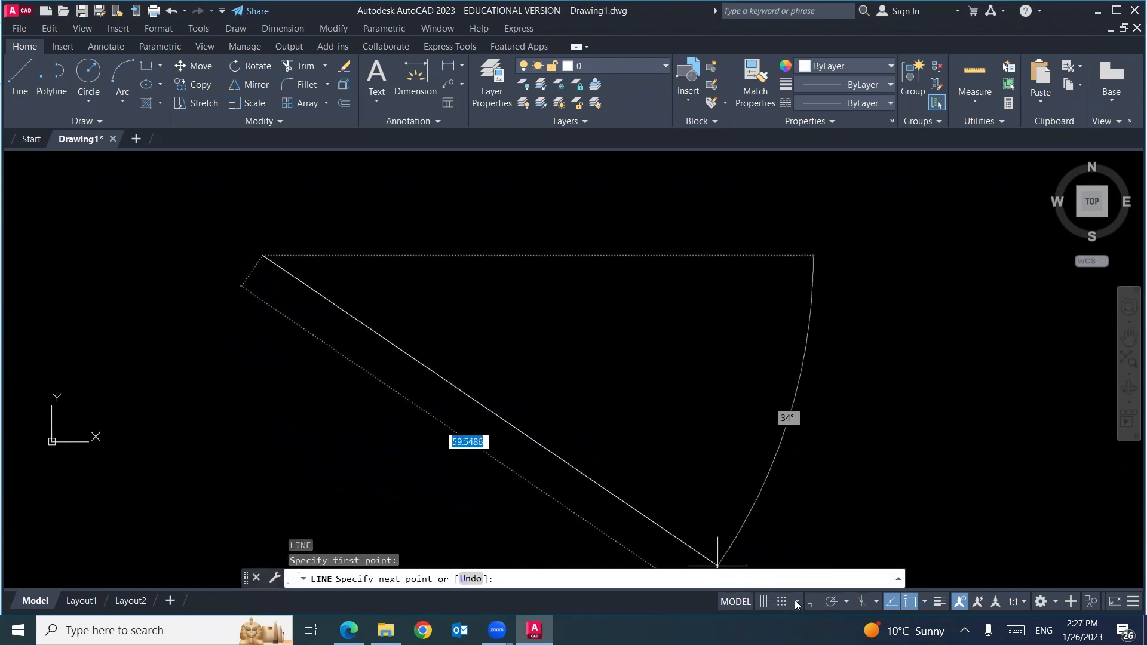
left_click(813, 602)
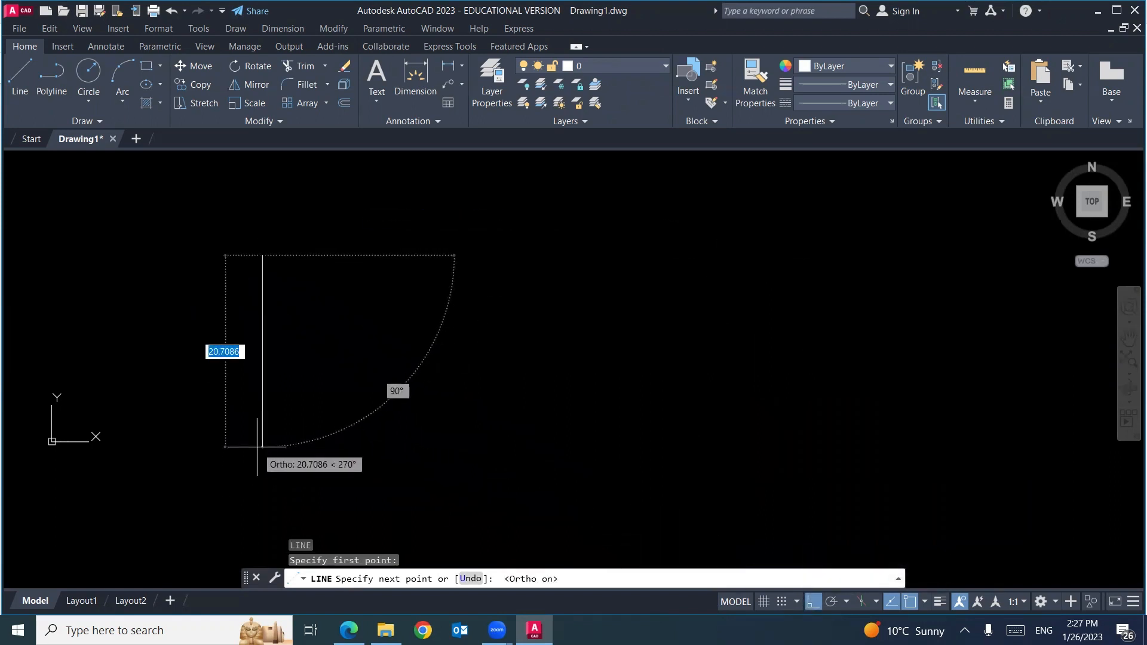
type("5")
key("Return")
scroll(269, 263, "up", 8)
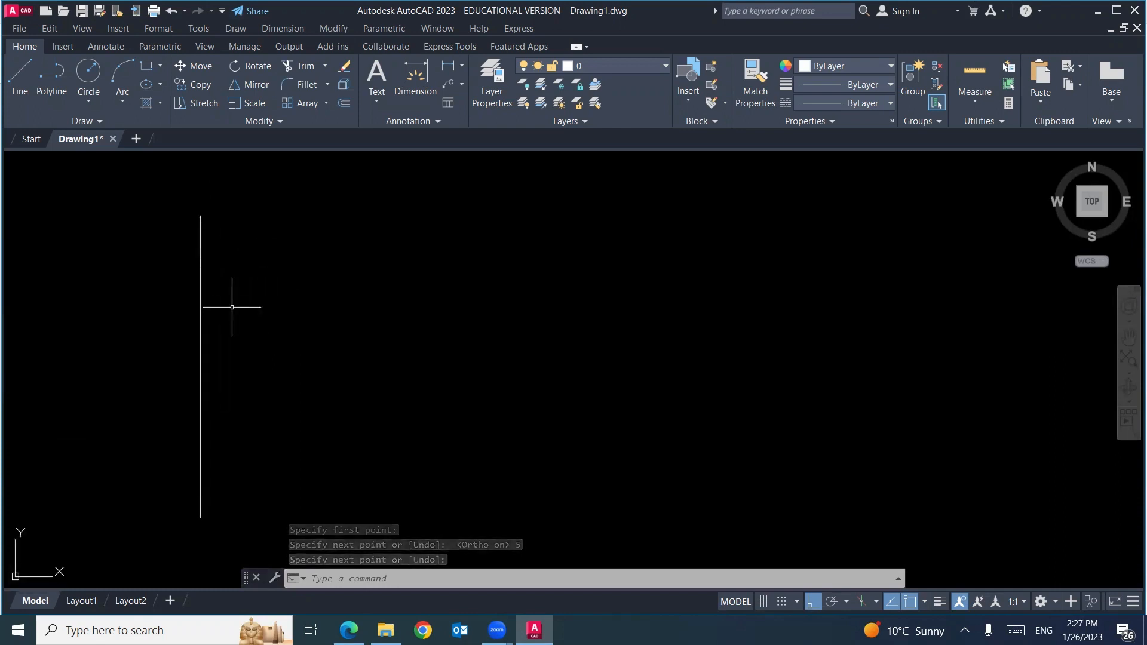
- Copy the vertical line 2 units to its right, using its upper endpoint as the base point
type("co")
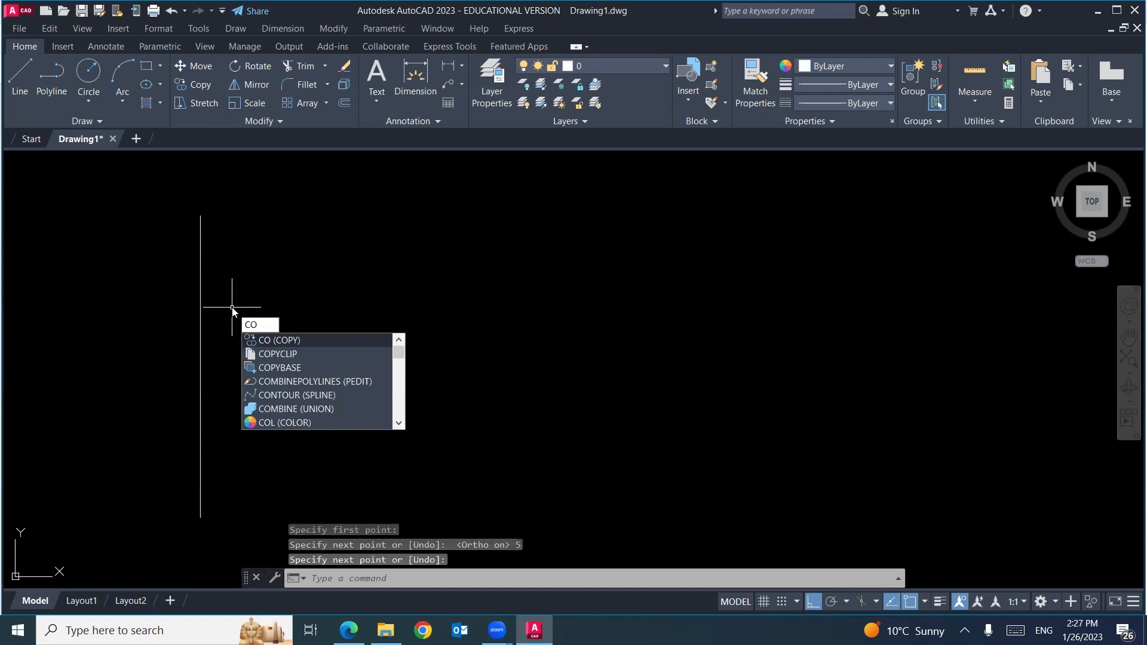
key("Return")
left_click(201, 314)
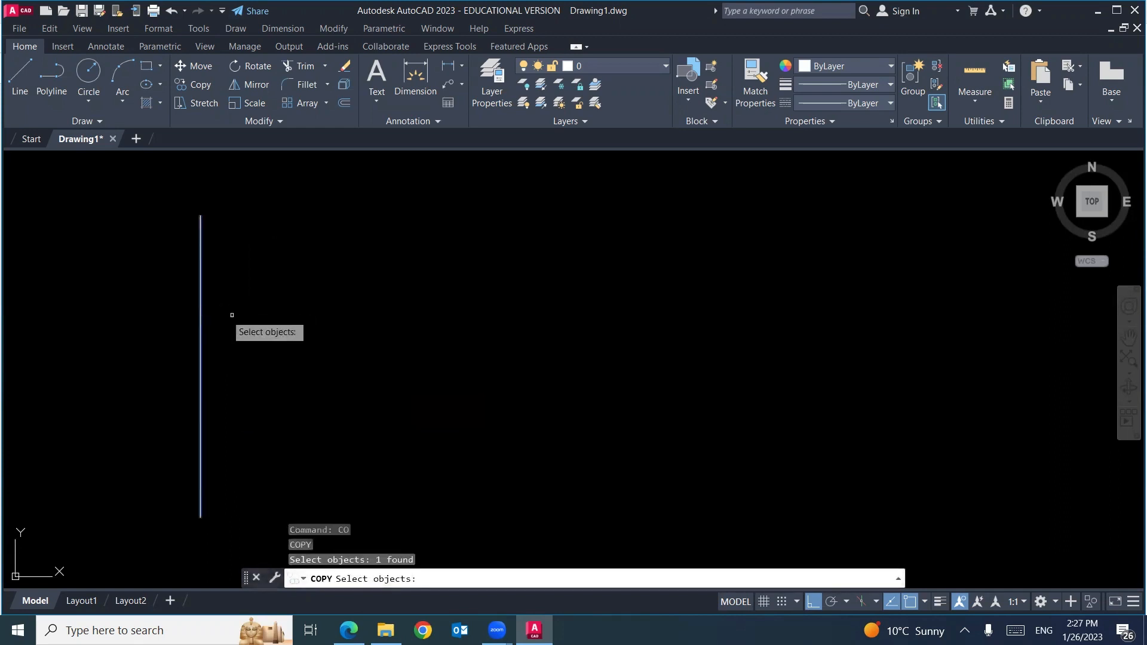
key("Return")
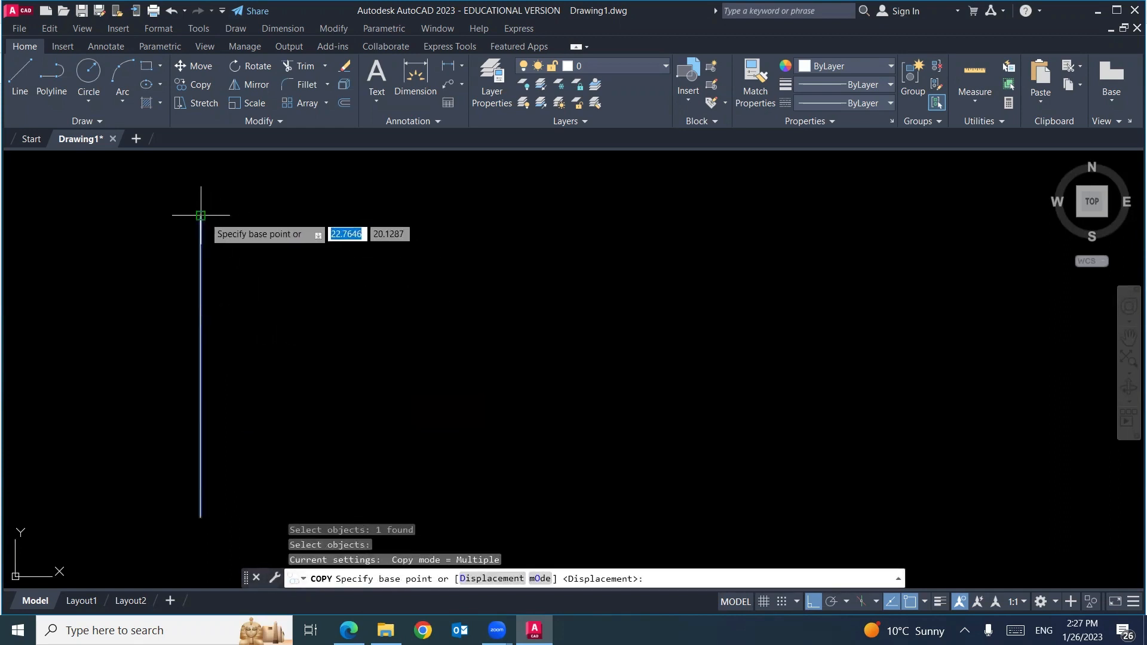
left_click(201, 215)
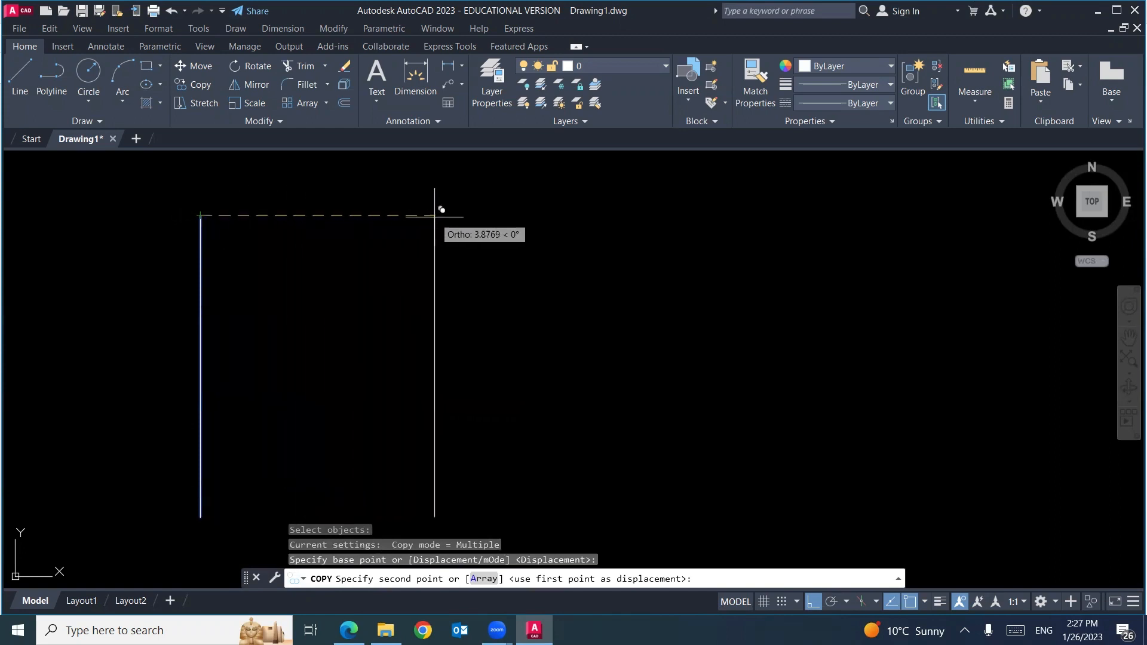
type("2")
key("Return")
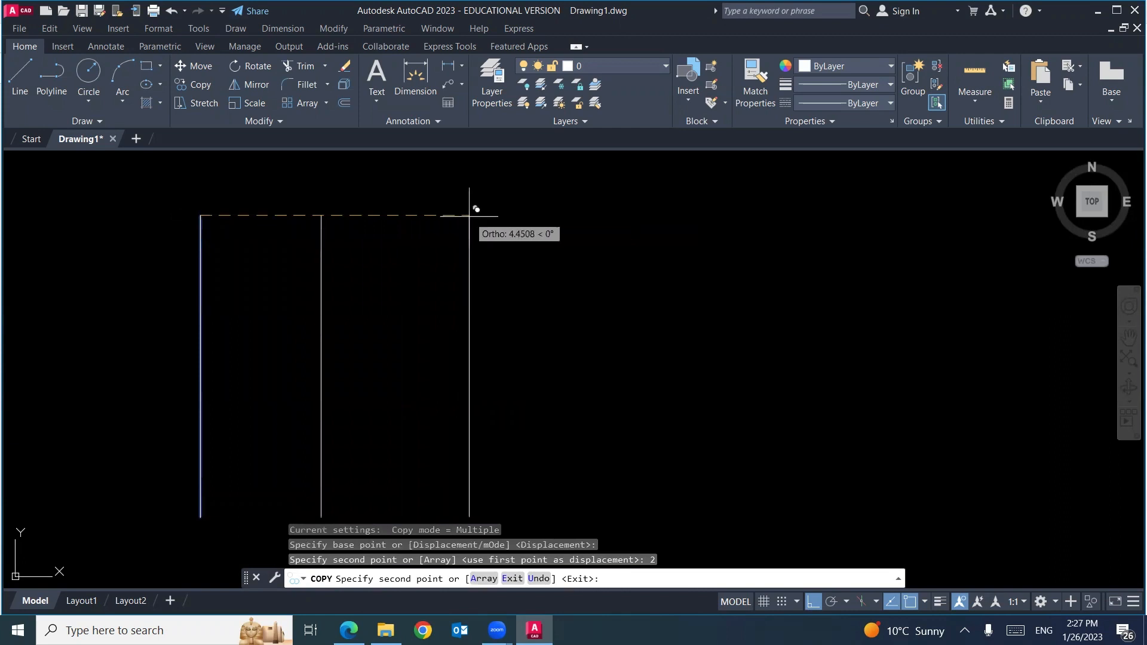
- Place two further copies of the vertical line at 6 and 10 units to the right of the original and end the Copy command
type("6")
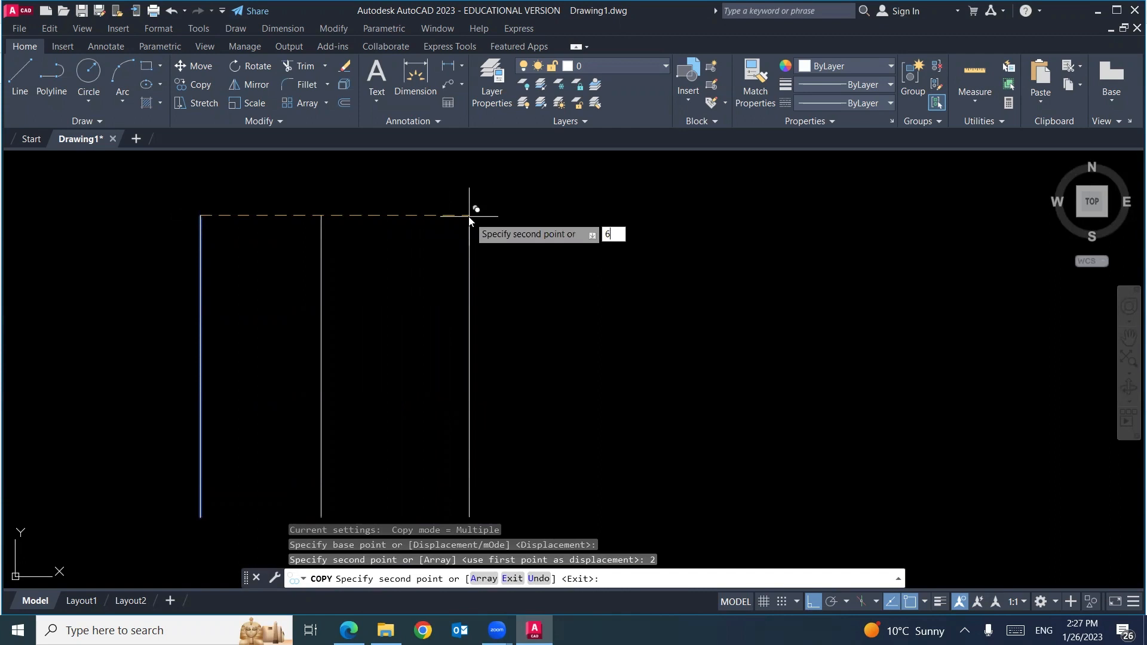
key("Return")
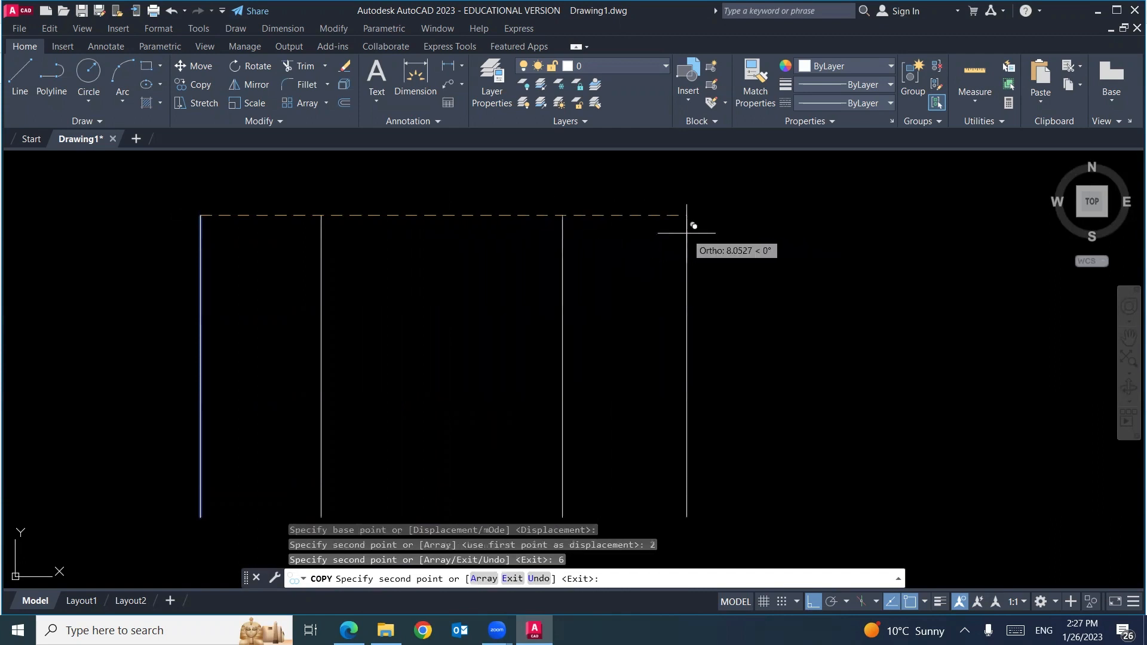
type("10")
key("Return")
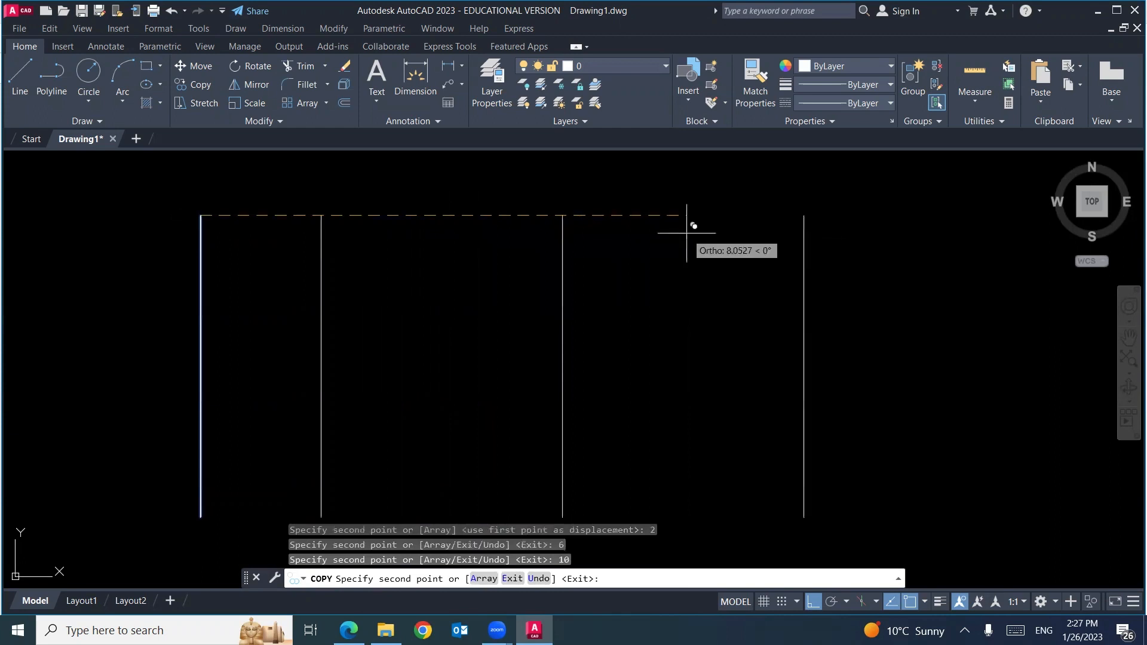
key("Escape")
scroll(545, 225, "down", 4)
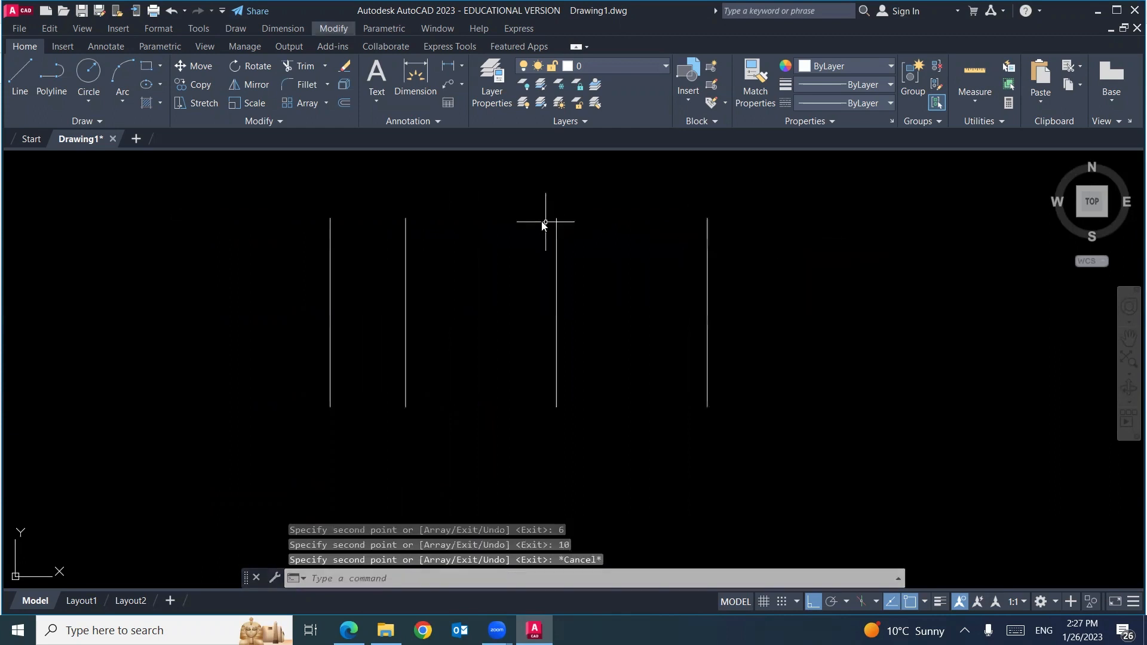
- Erase the three copied vertical lines, keeping only the original line
left_click(681, 254)
left_click(446, 334)
key("Delete")
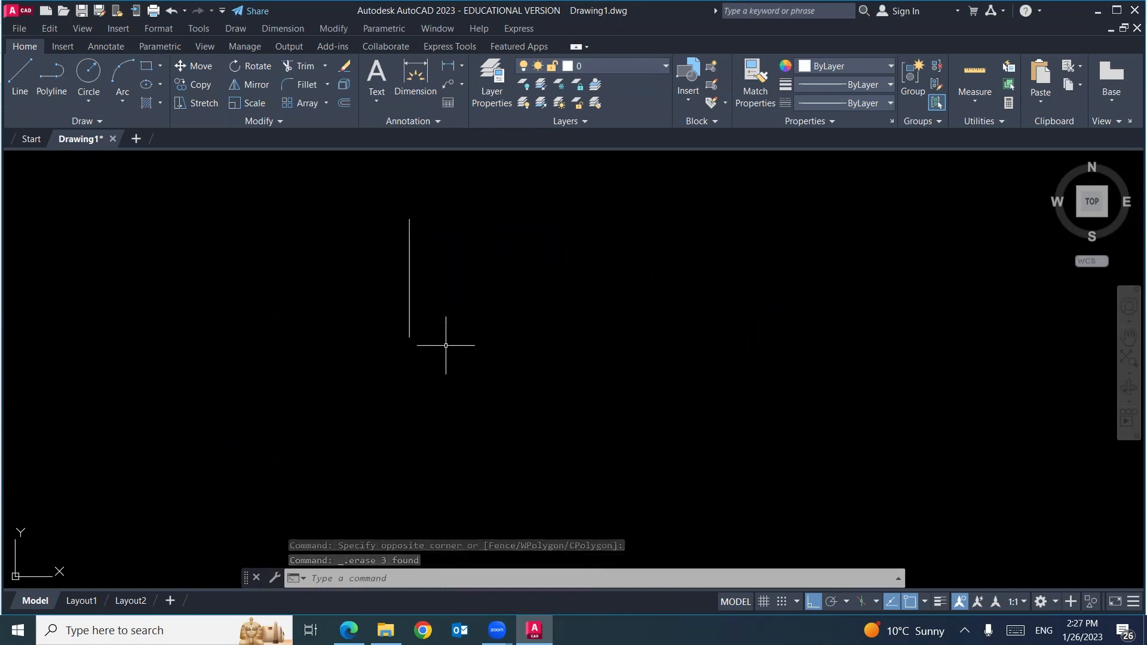
- Copy the remaining vertical line 5 units to its right, using its upper endpoint as the base point
type("co")
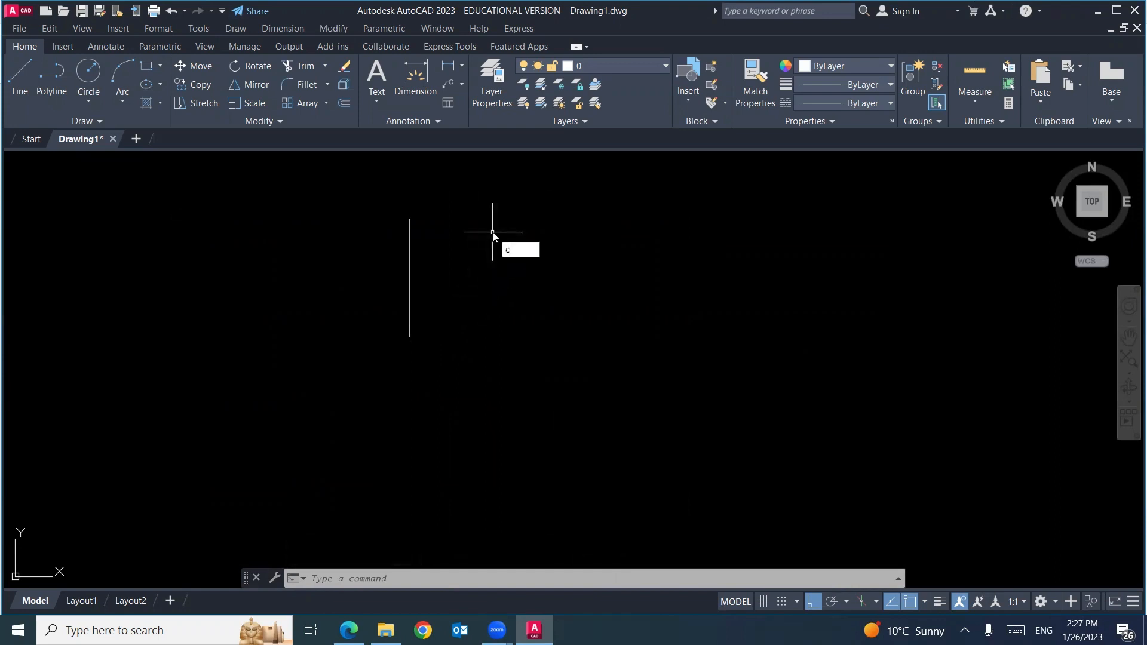
key("Return")
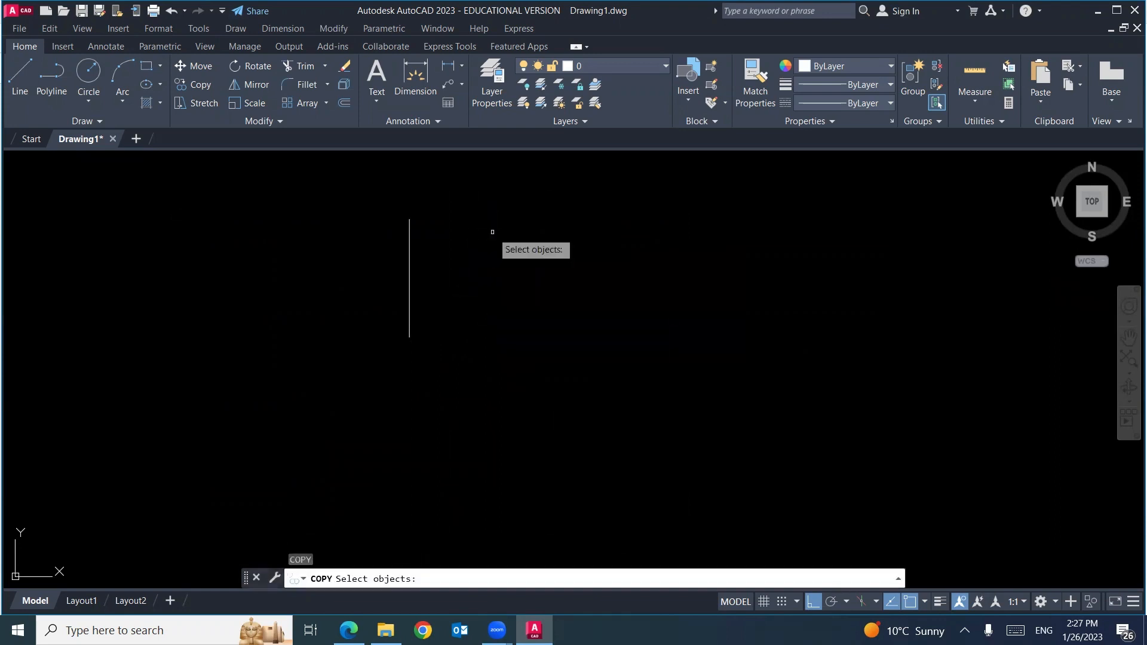
left_click(410, 264)
key("Return")
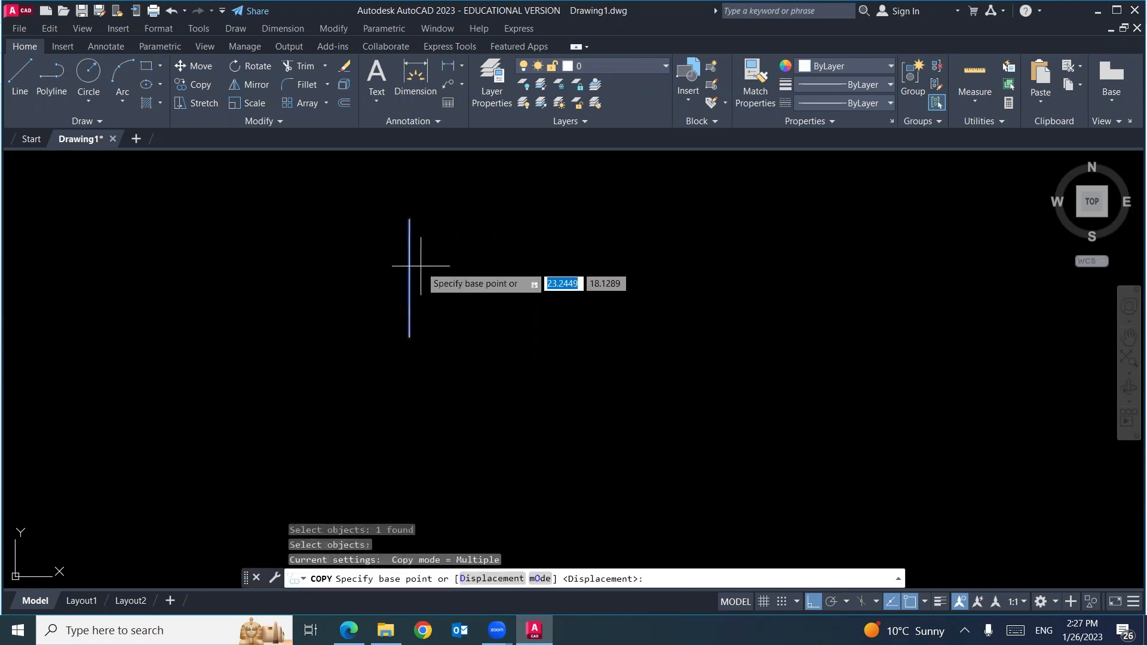
left_click(409, 218)
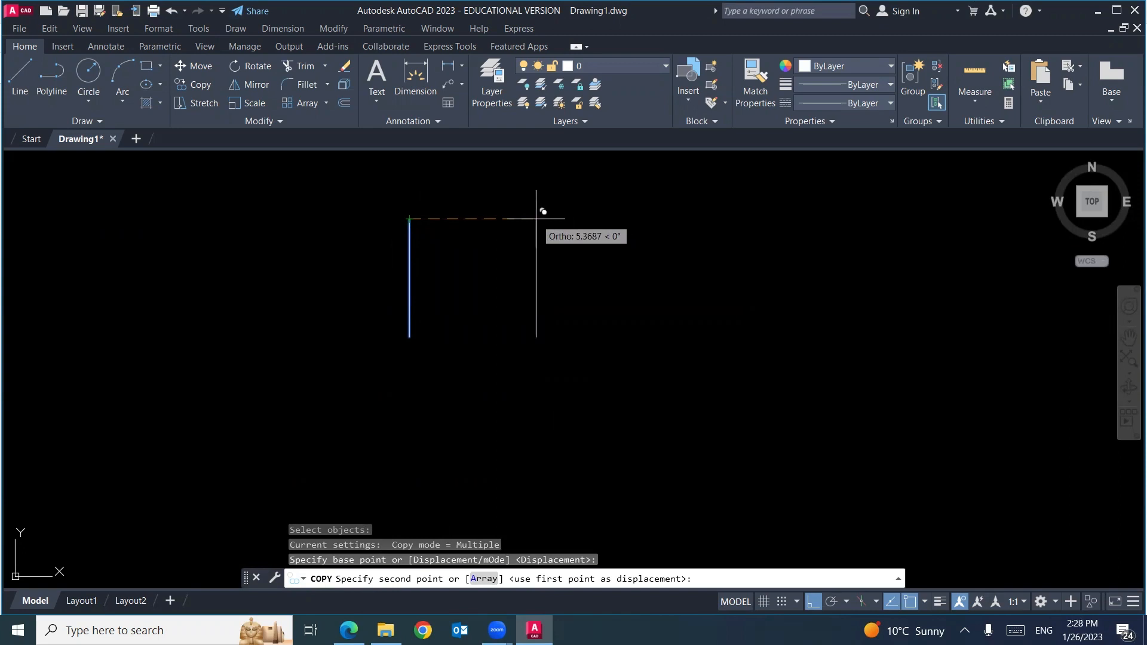
type("5")
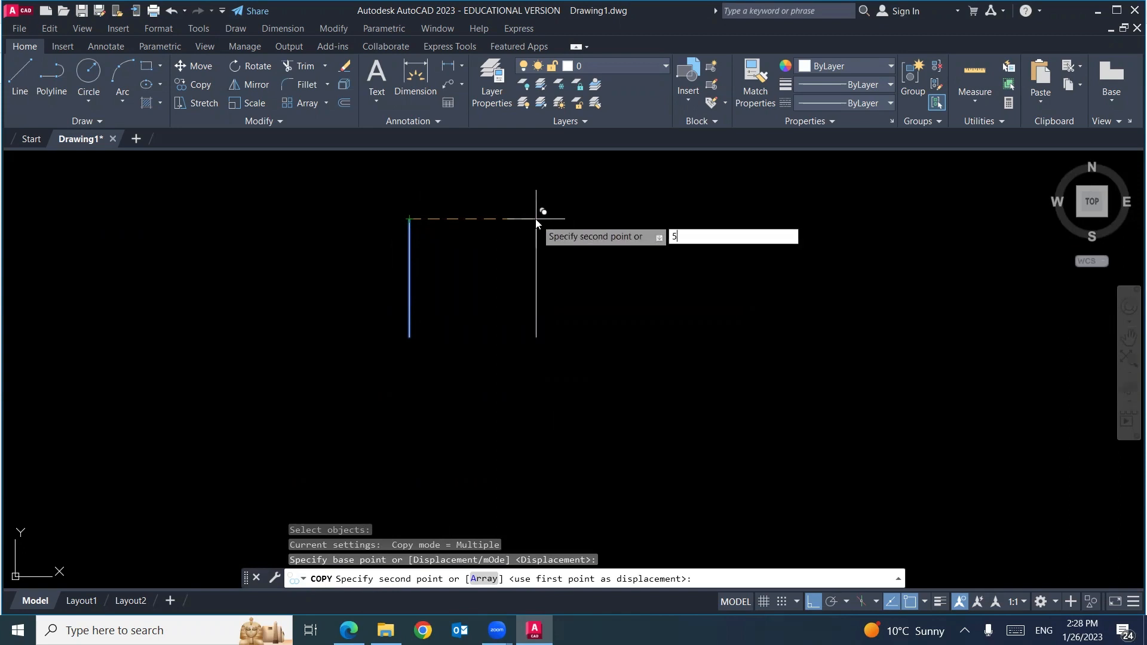
key("Return")
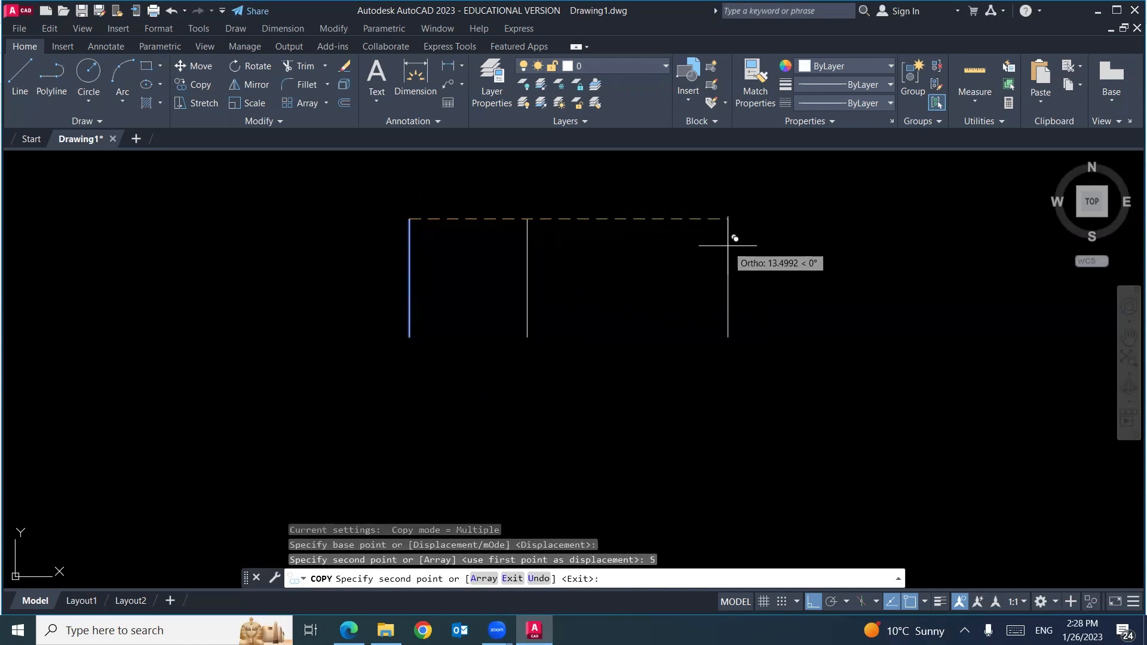
- Place two more copies of the vertical line at 7 and 10 units to the right of the original and end the Copy command
type("7")
key("Return")
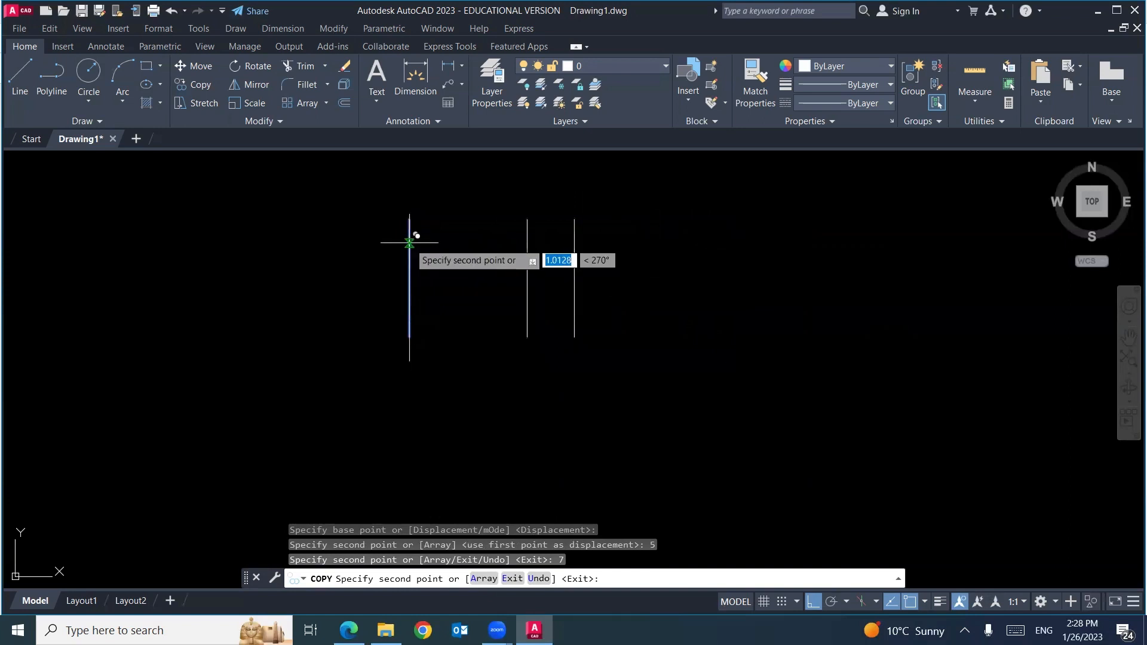
type("10")
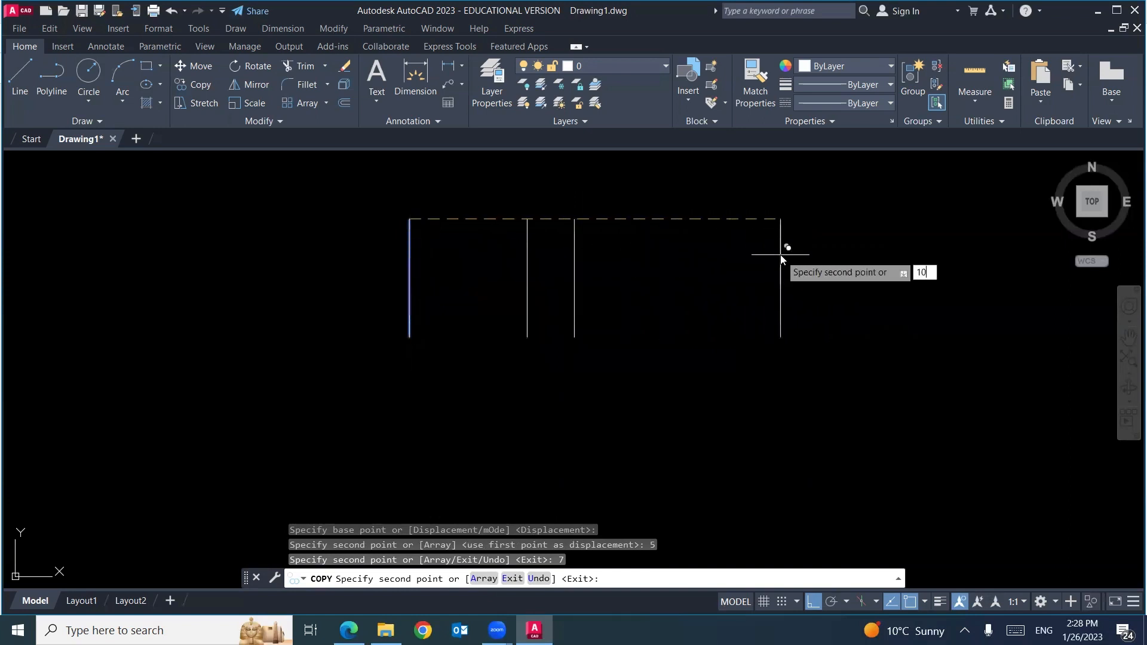
key("Return")
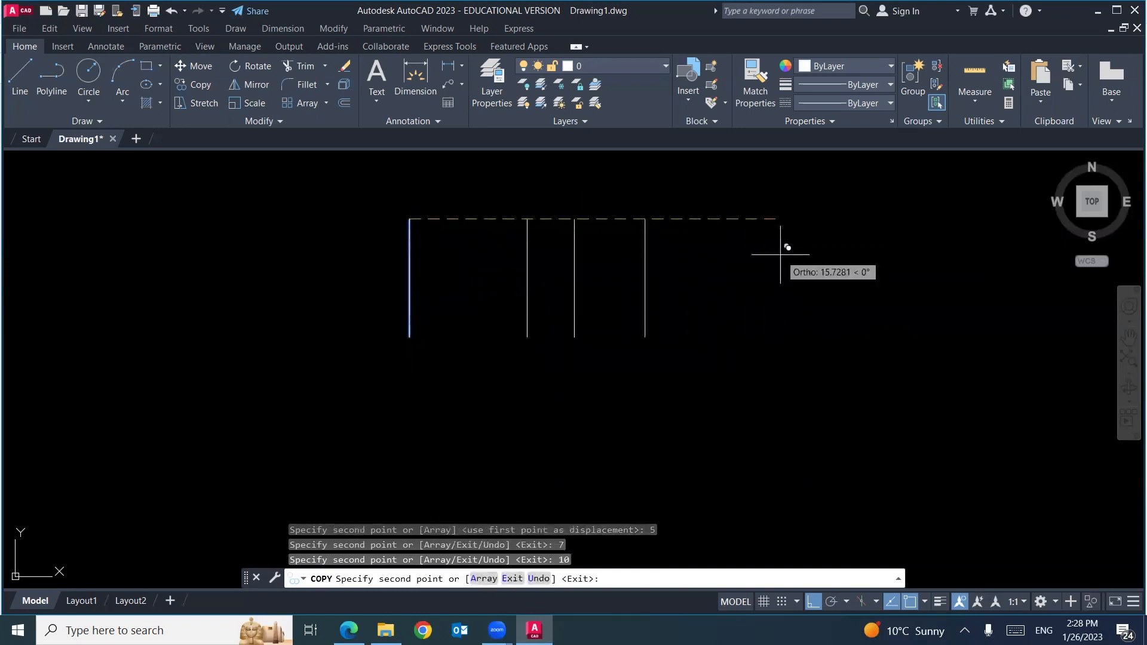
key("Escape")
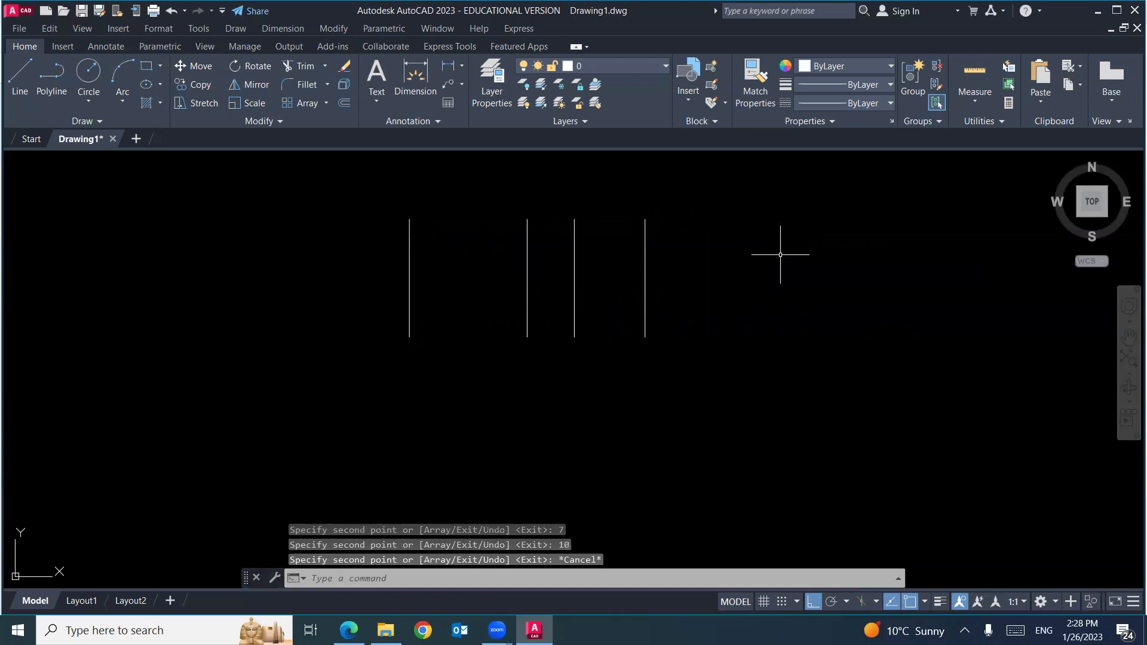
- Draw a circle with a radius of about 0.6 units to the right of the four lines and turn off Ortho mode
type("c")
key("Return")
left_click(746, 253)
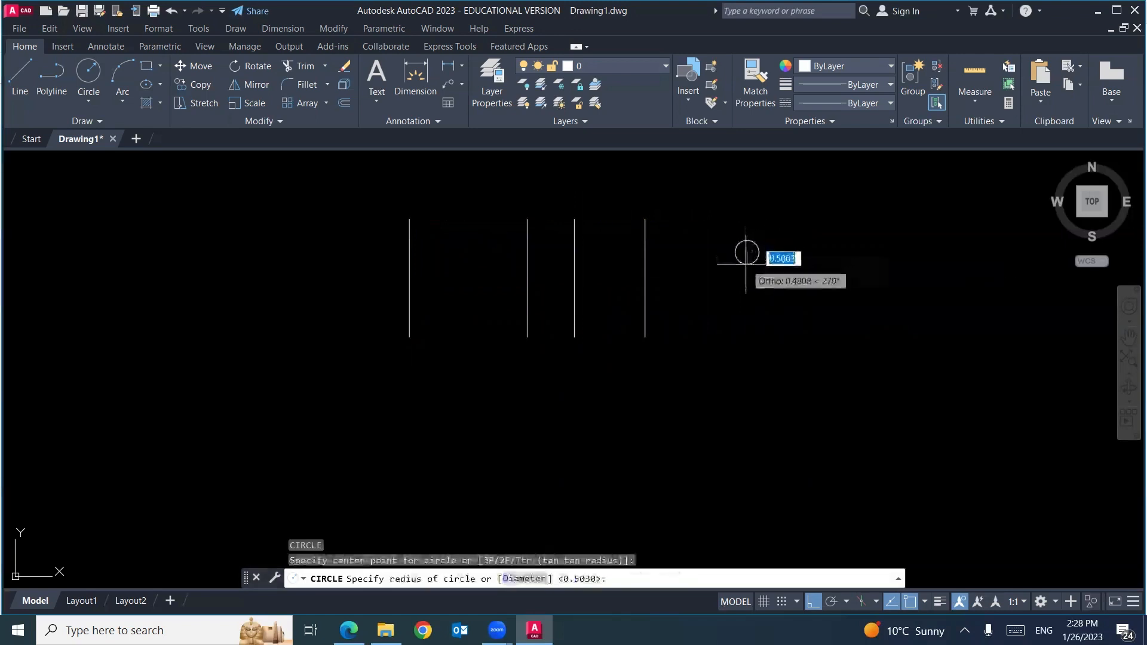
left_click(747, 267)
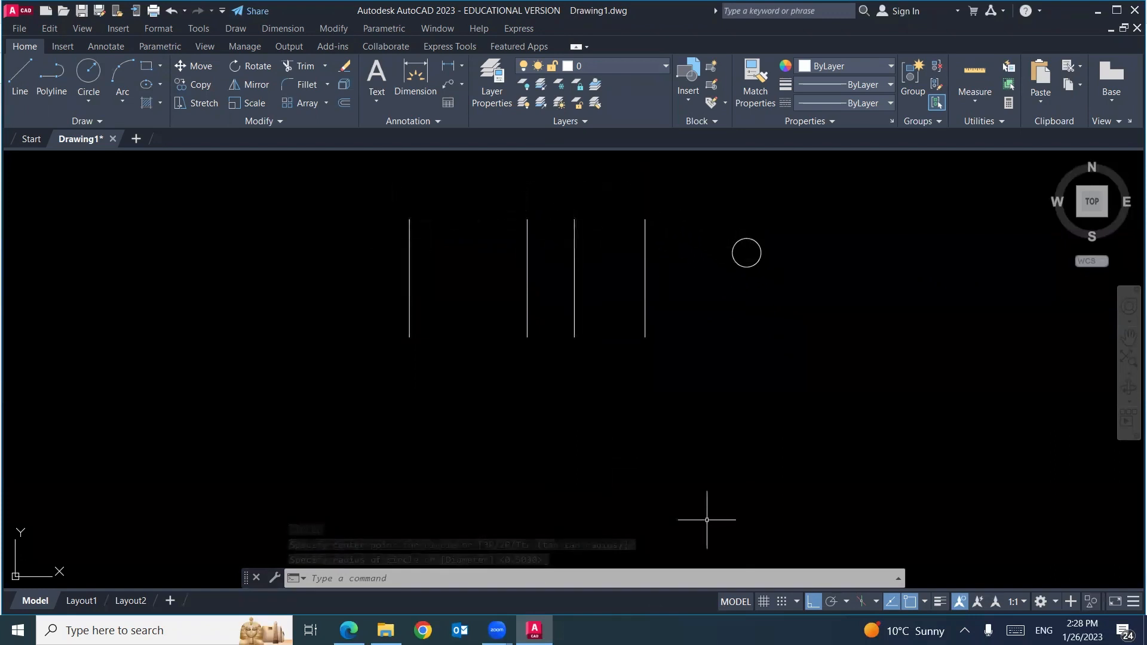
left_click(812, 602)
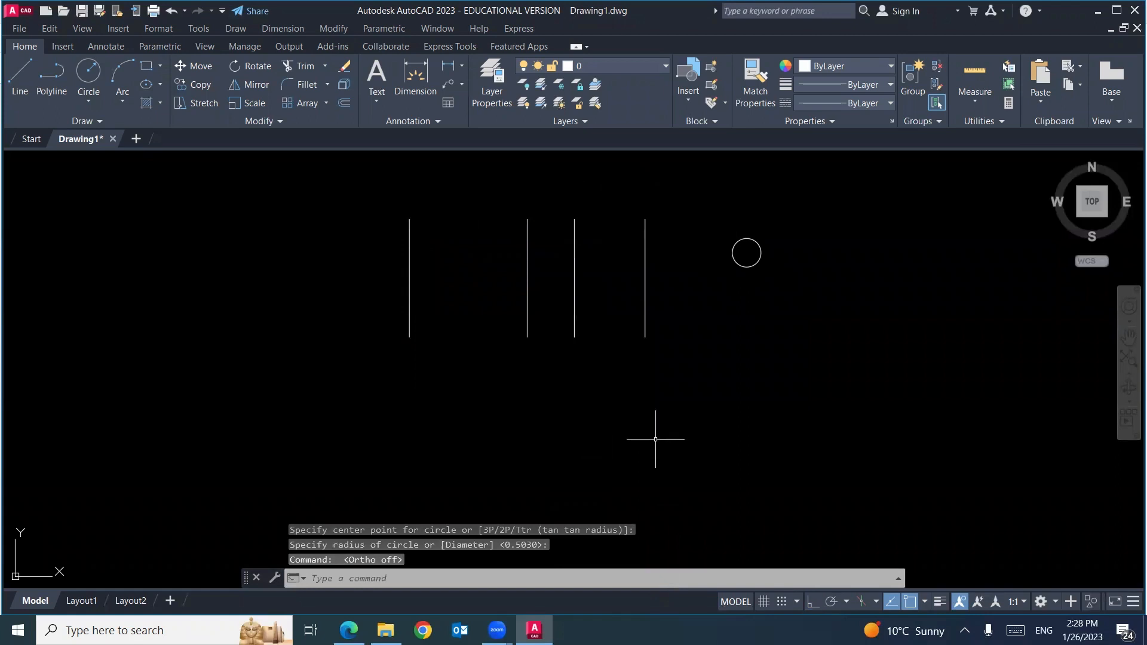
- Copy the circle from its bottom quadrant point onto the upper endpoints of all four vertical lines
type("Co")
key("Return")
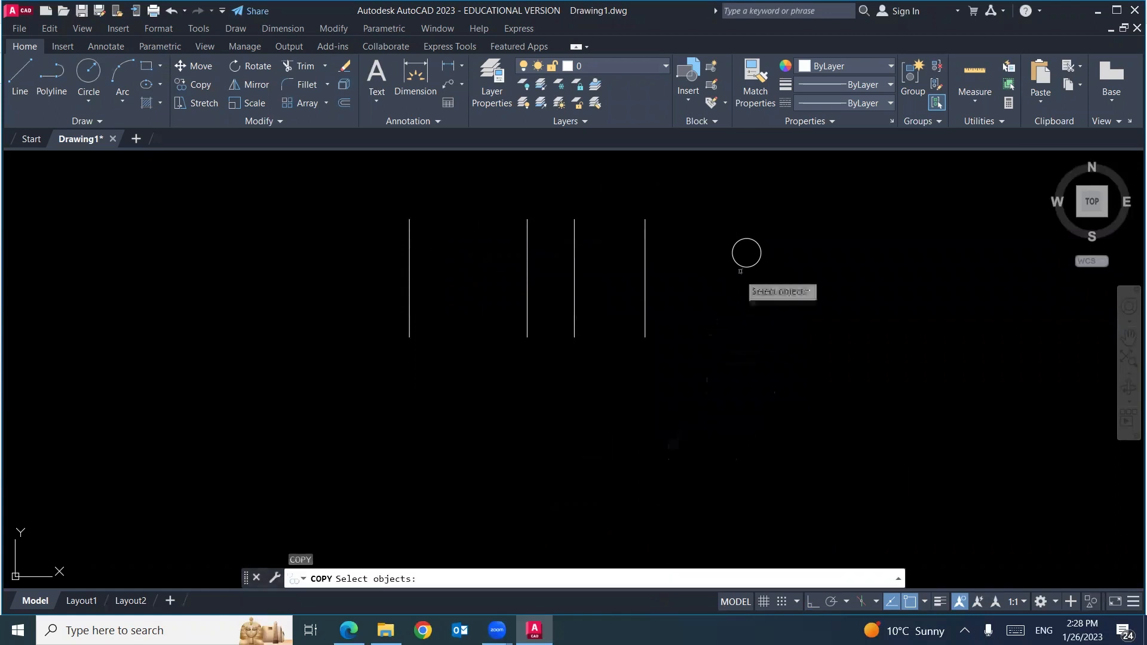
left_click(770, 223)
left_click(717, 278)
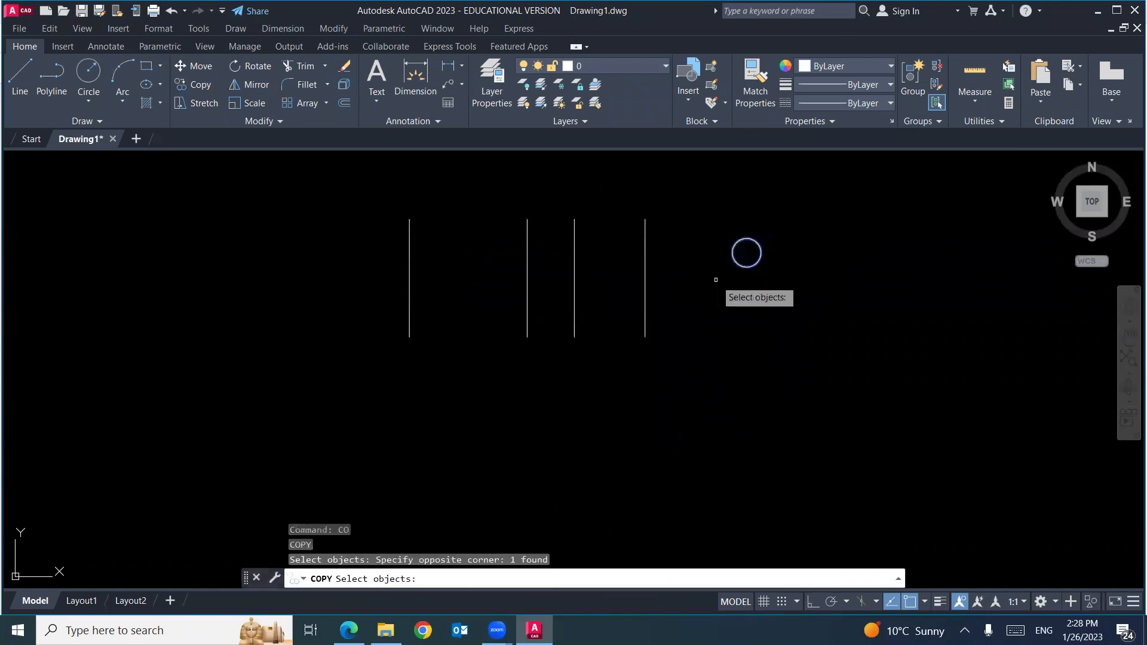
key("Return")
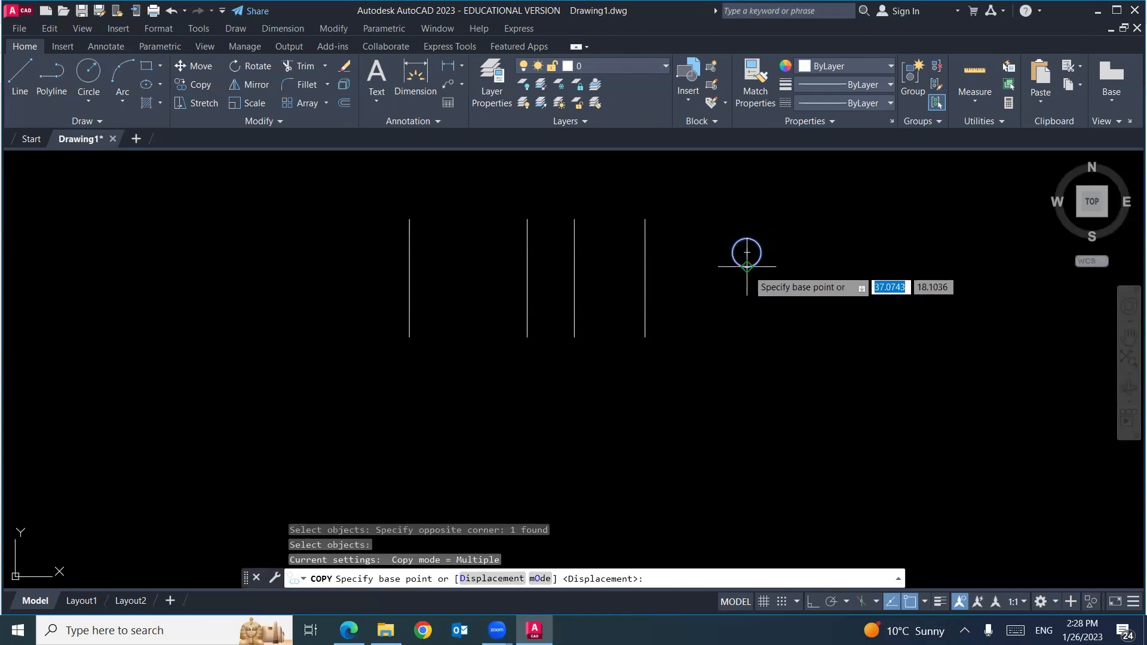
left_click(747, 266)
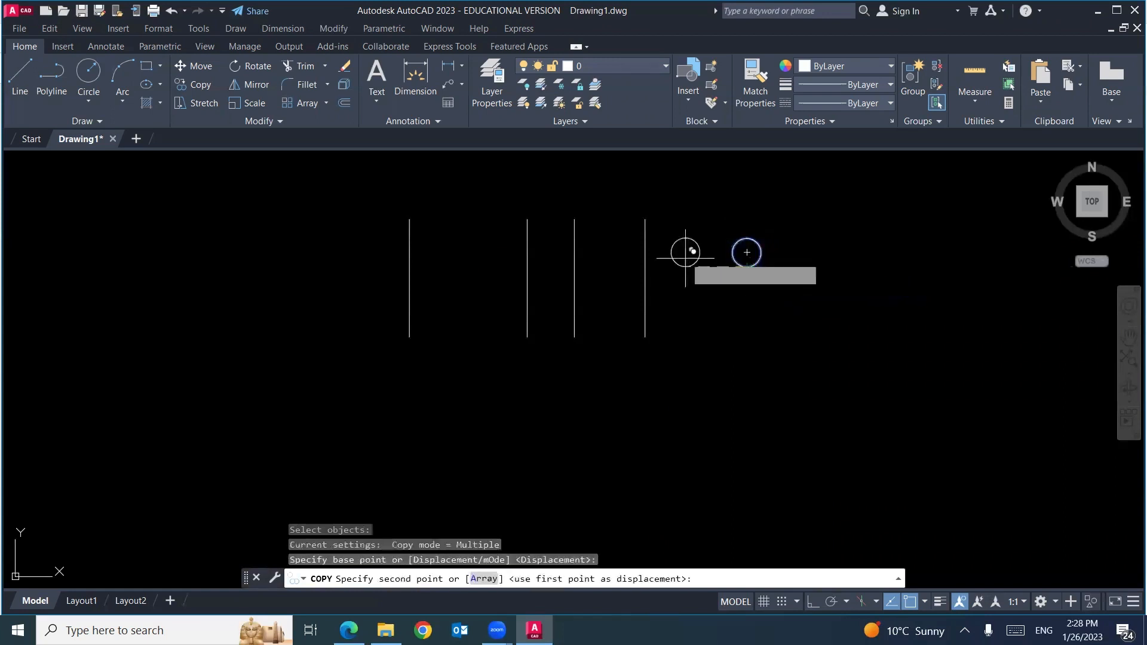
left_click(645, 218)
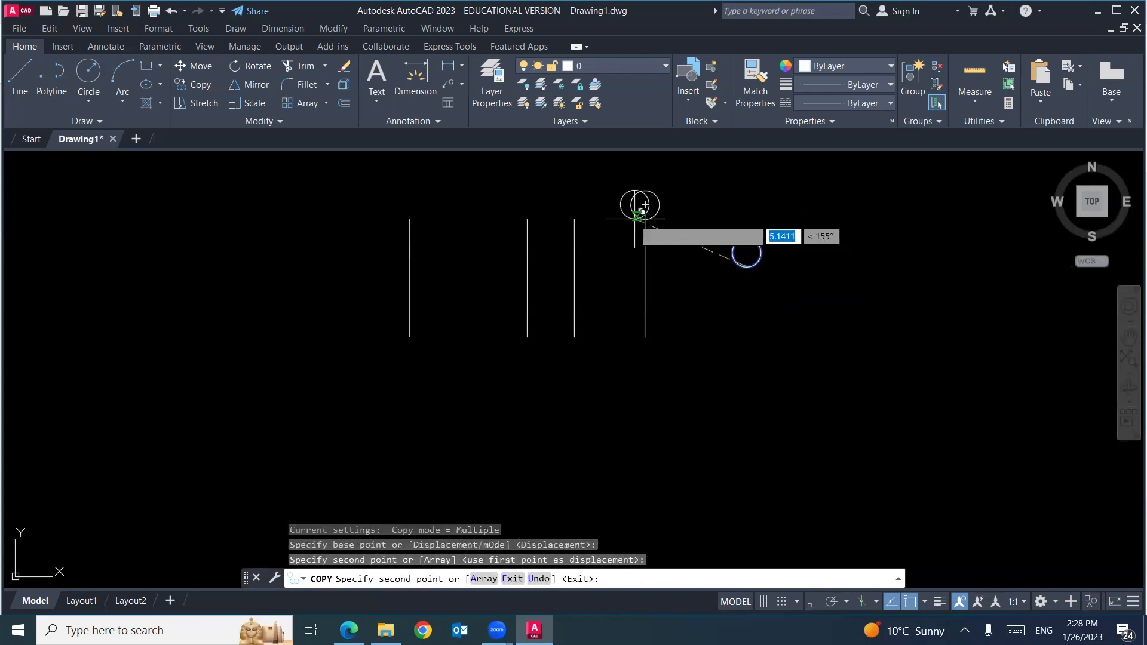
left_click(527, 218)
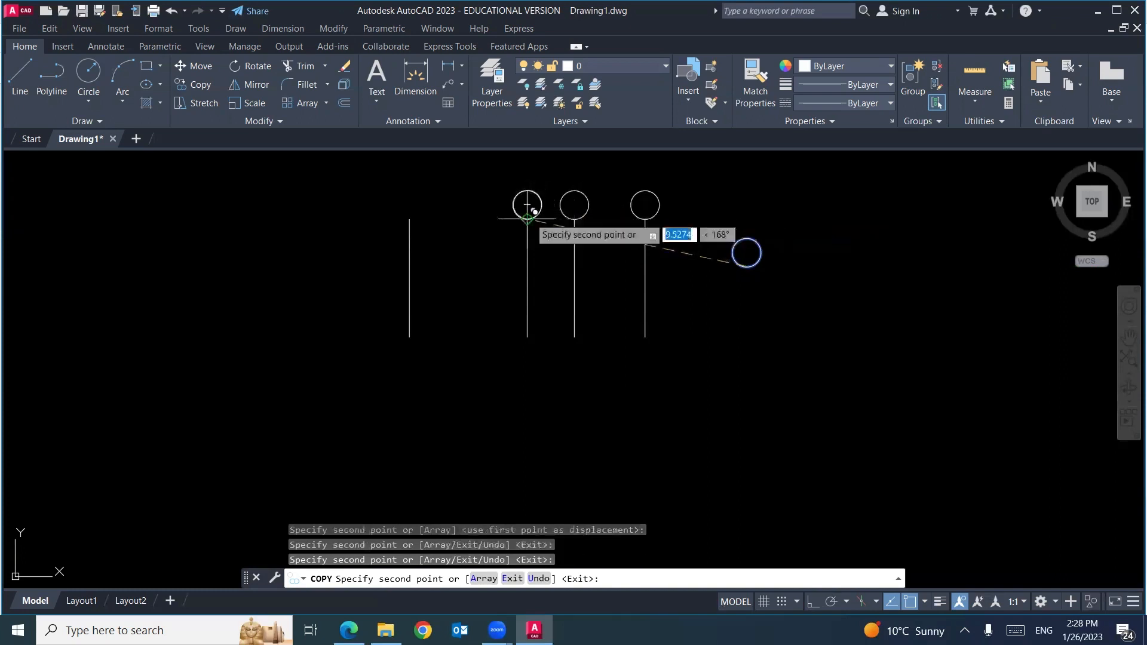
left_click(409, 205)
key("Escape")
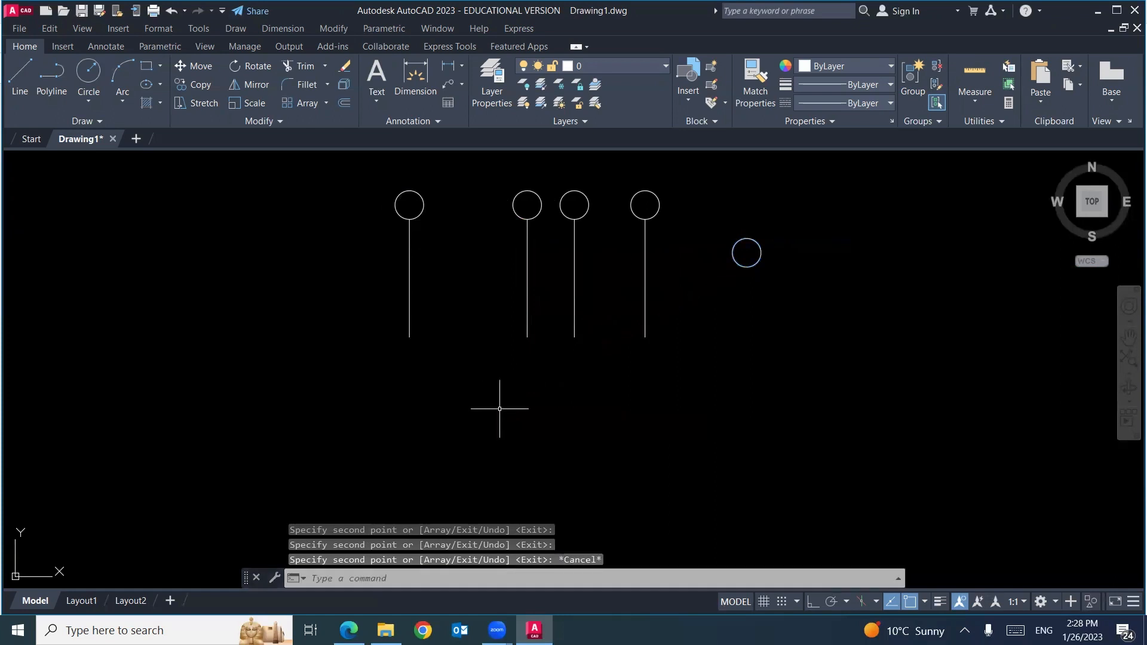
- Copy the separate circle from its top quadrant point onto the lower endpoints of all four vertical lines
type("co")
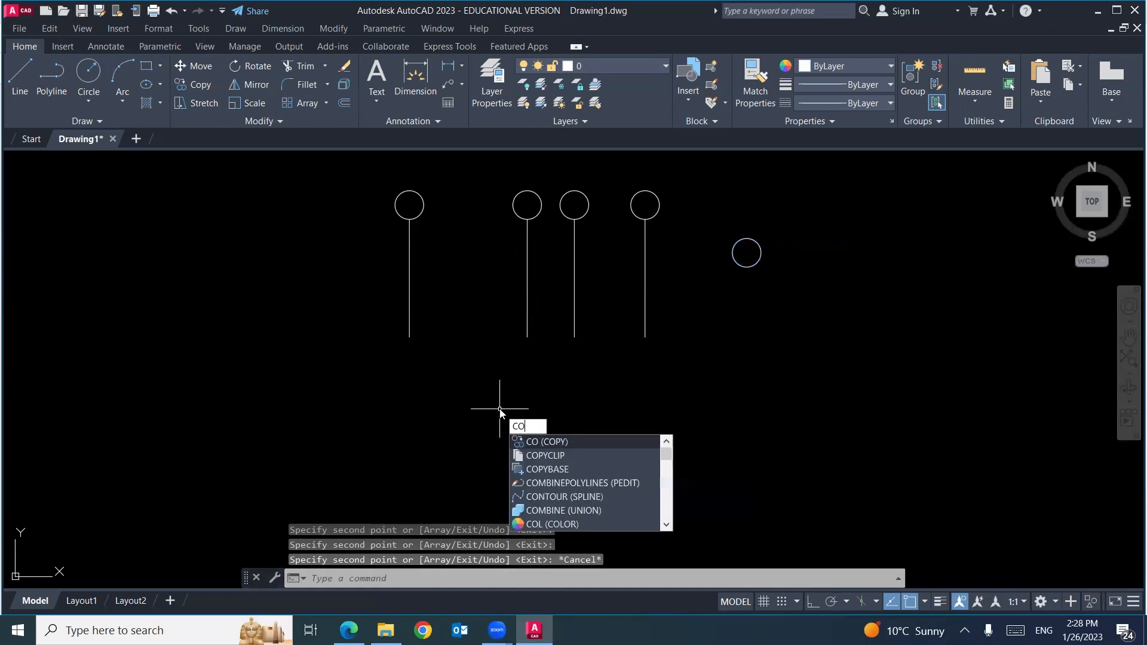
key("Return")
left_click(775, 224)
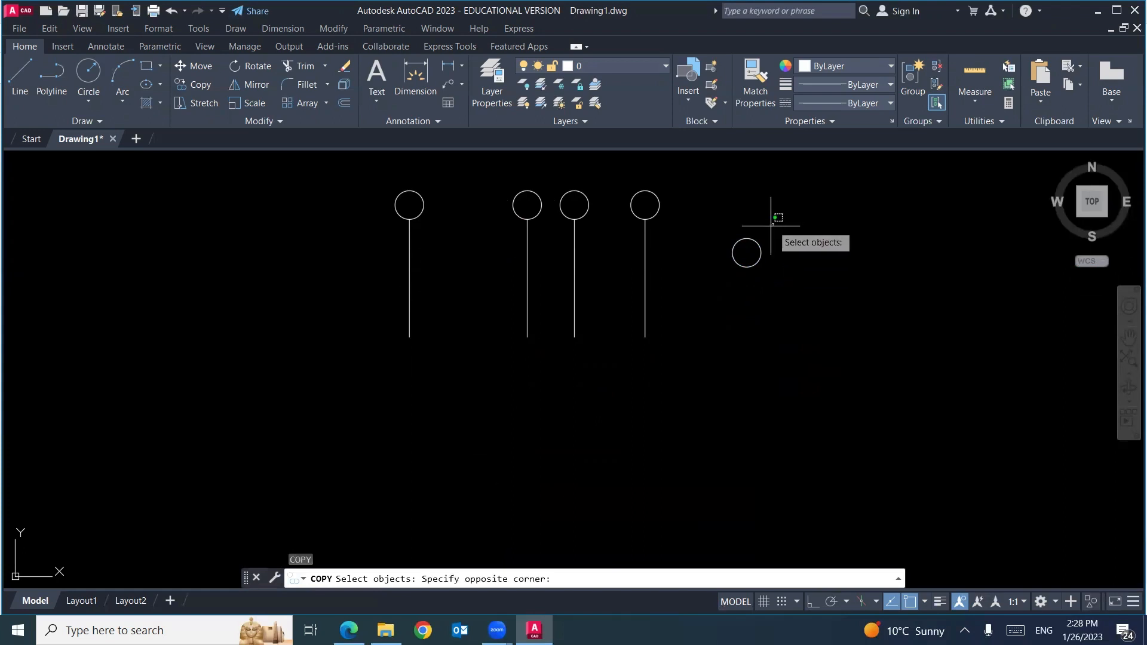
left_click(720, 282)
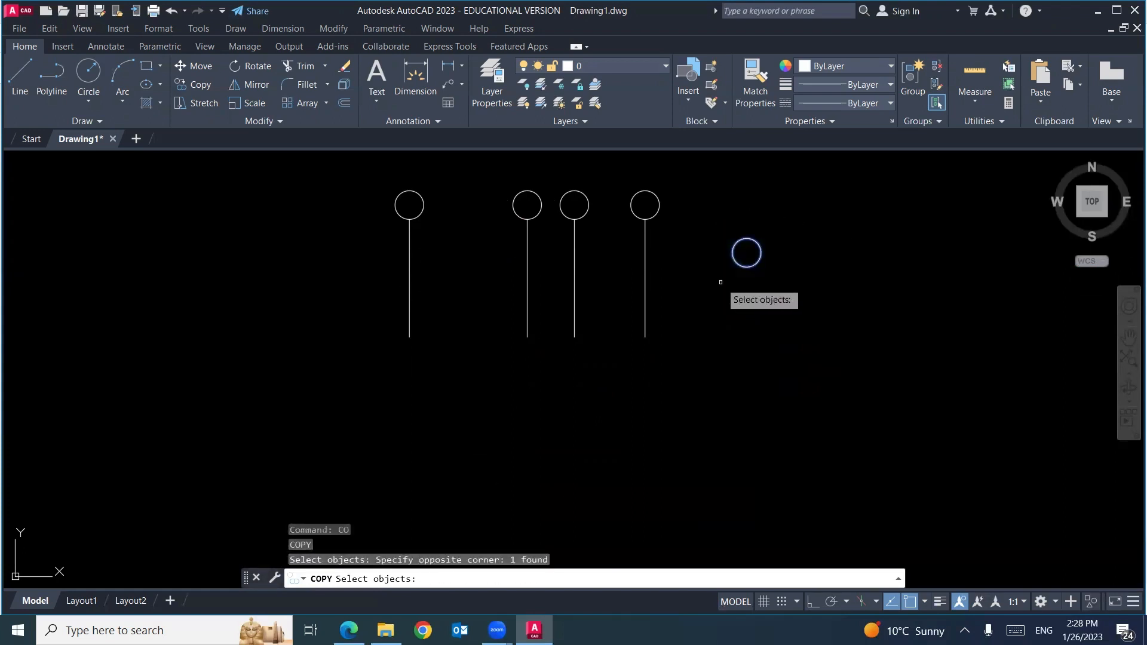
key("Return")
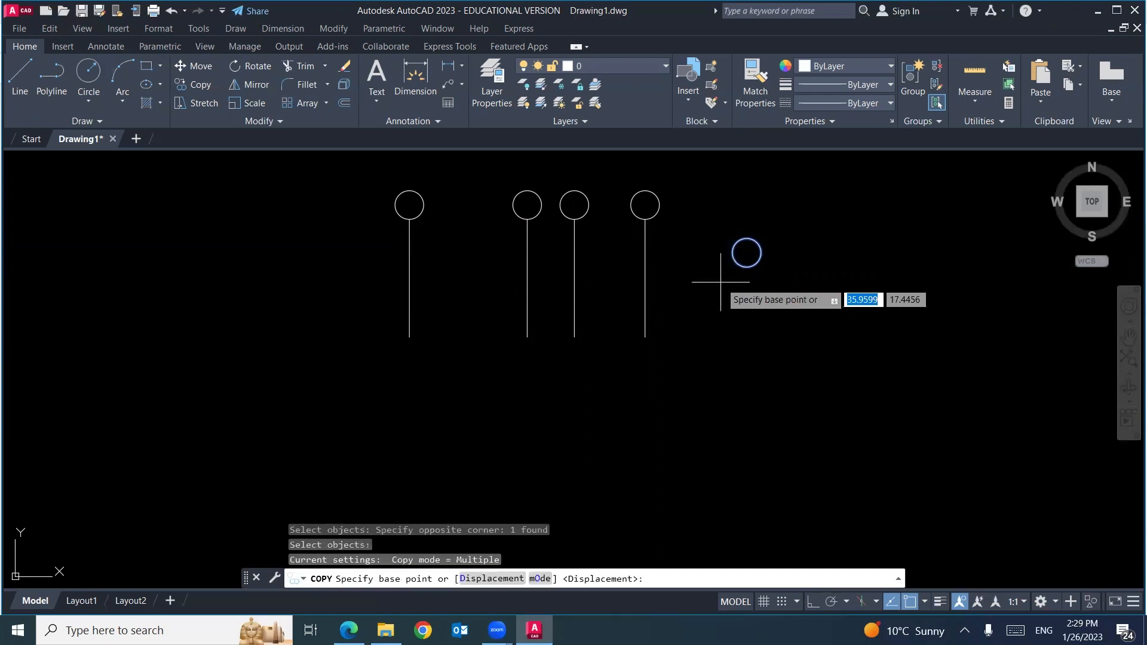
left_click(747, 239)
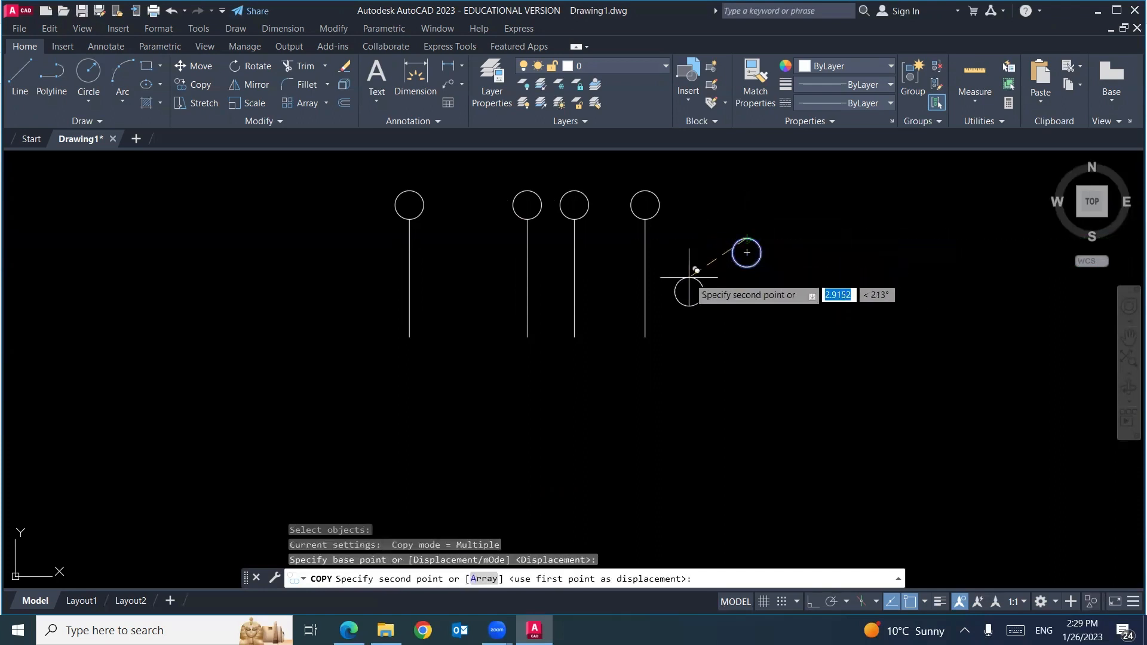
left_click(645, 337)
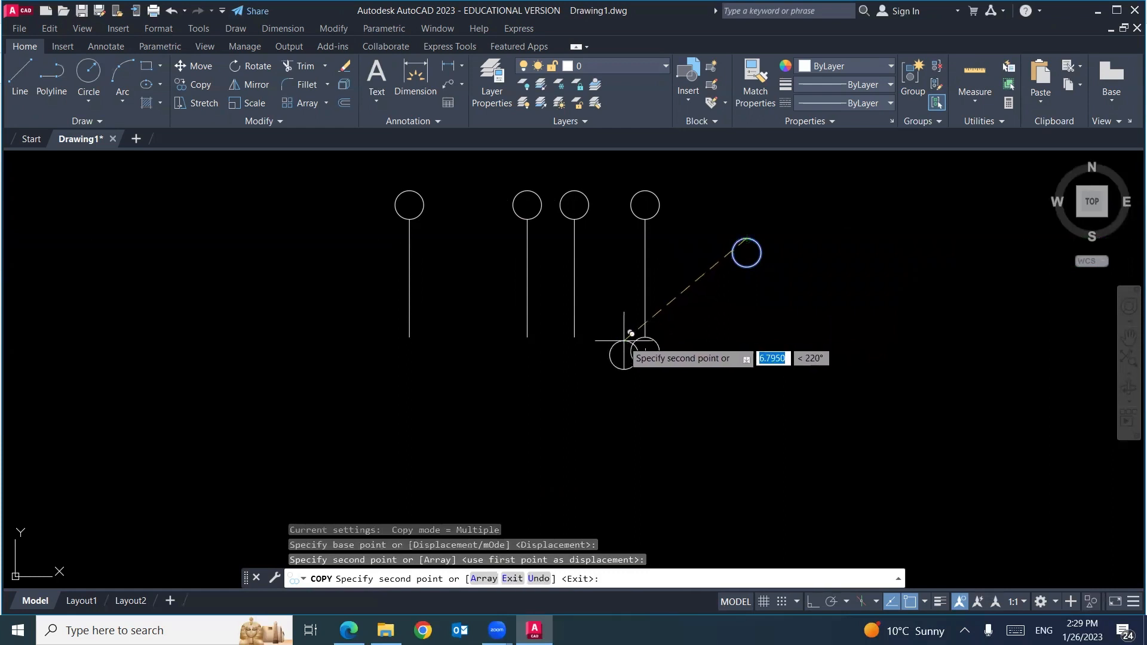
left_click(575, 337)
left_click(527, 337)
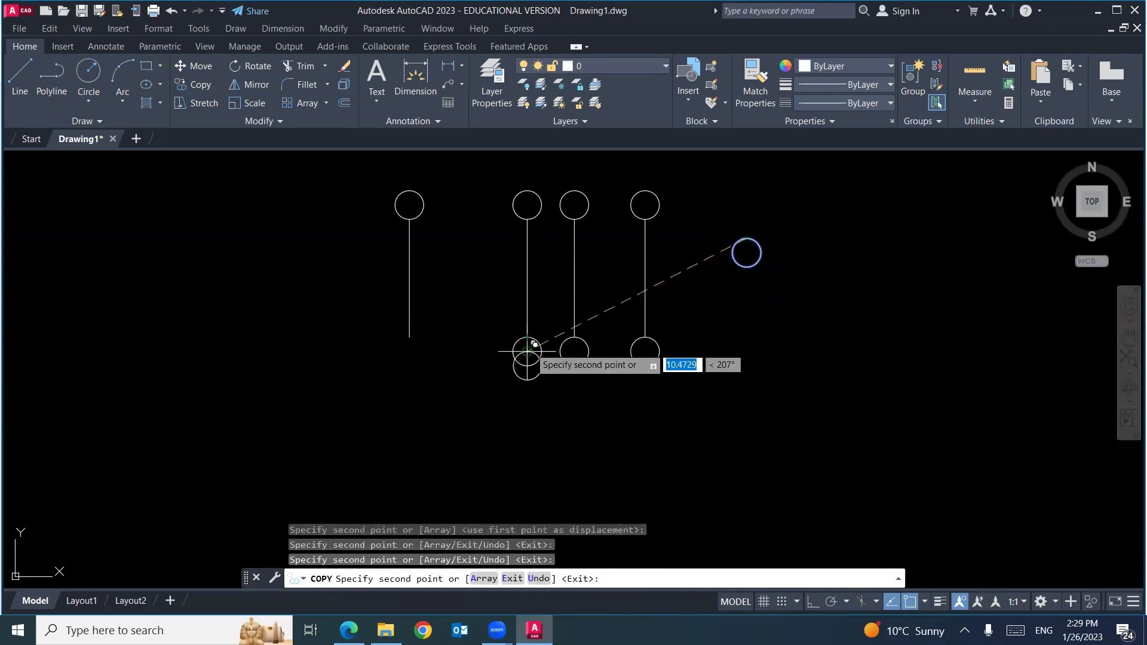
left_click(409, 337)
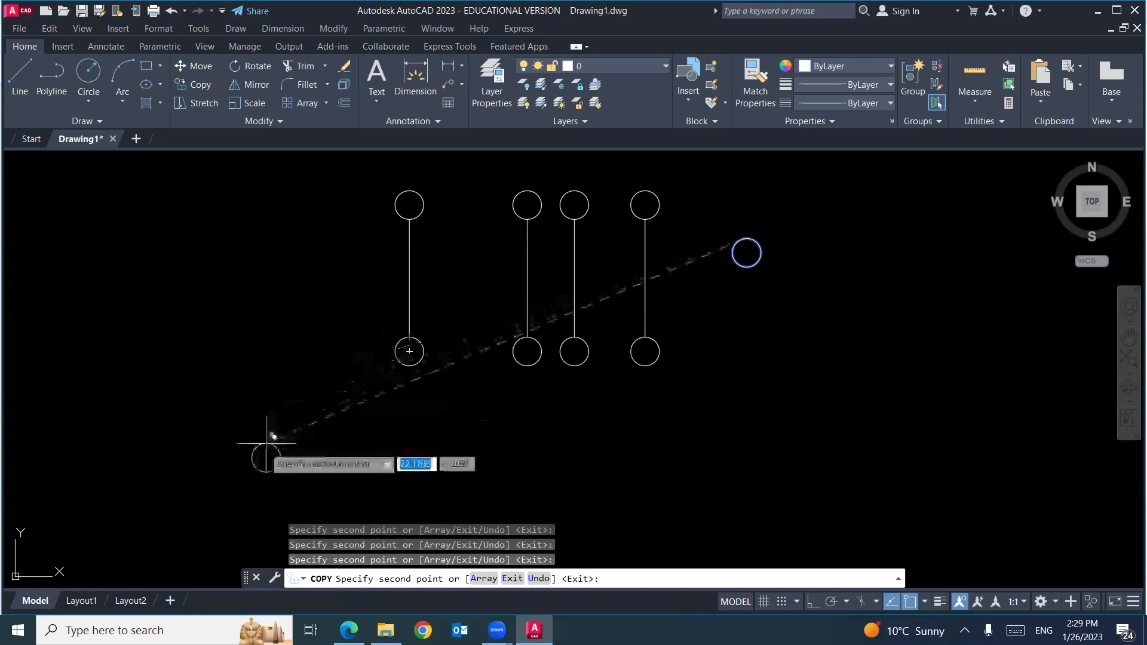
key("Escape")
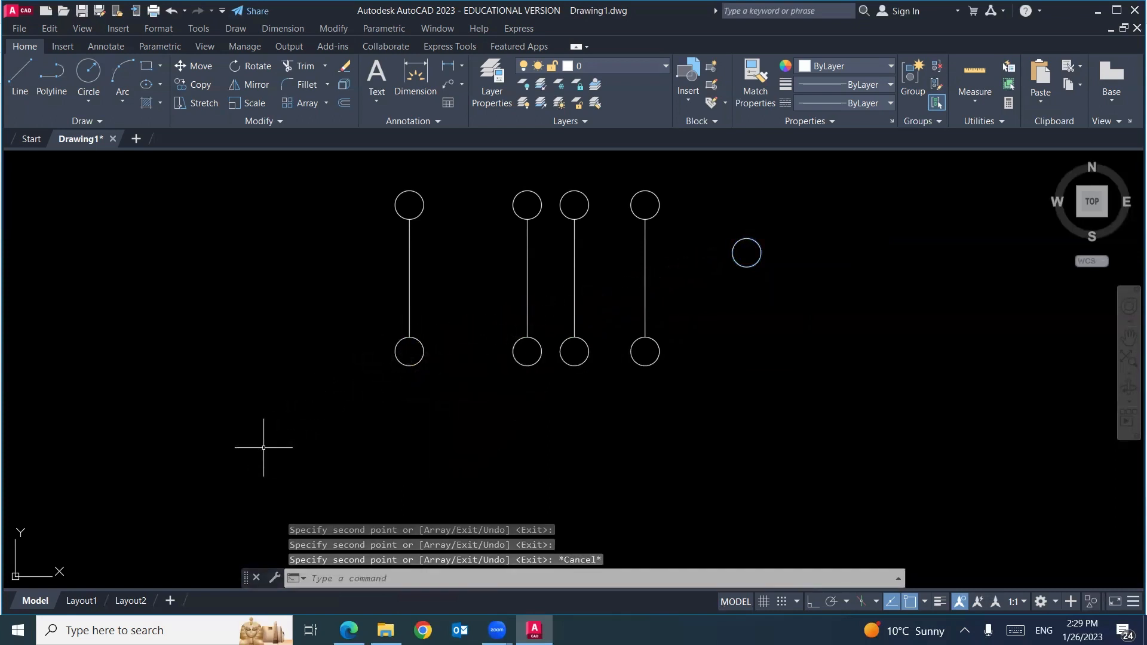
left_click(780, 228)
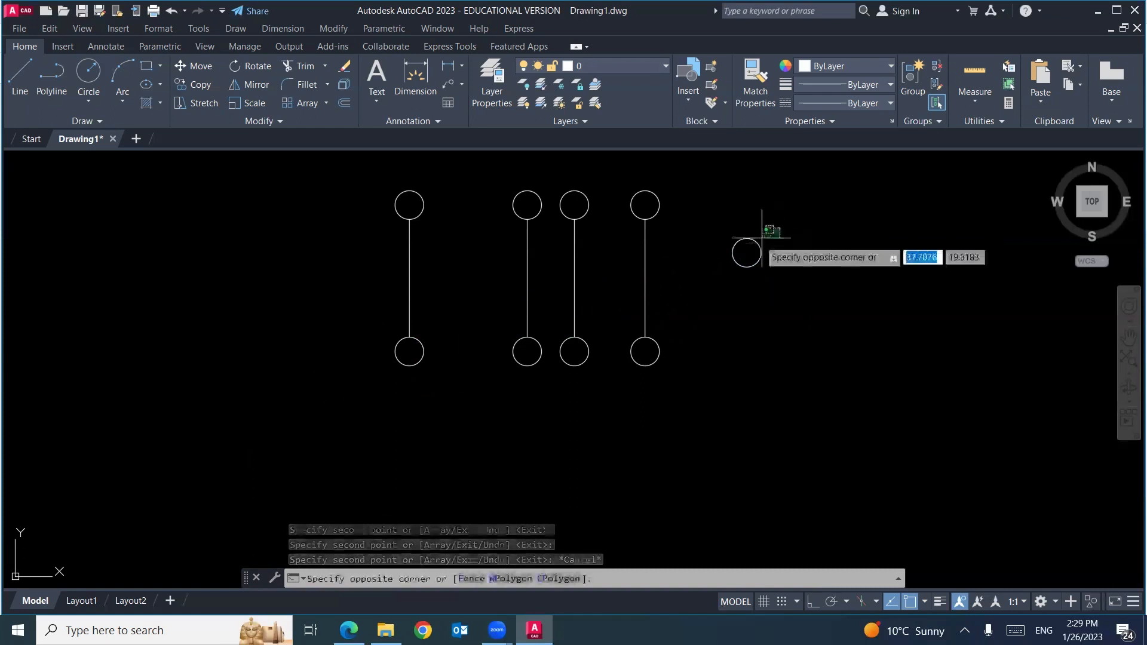
left_click(716, 285)
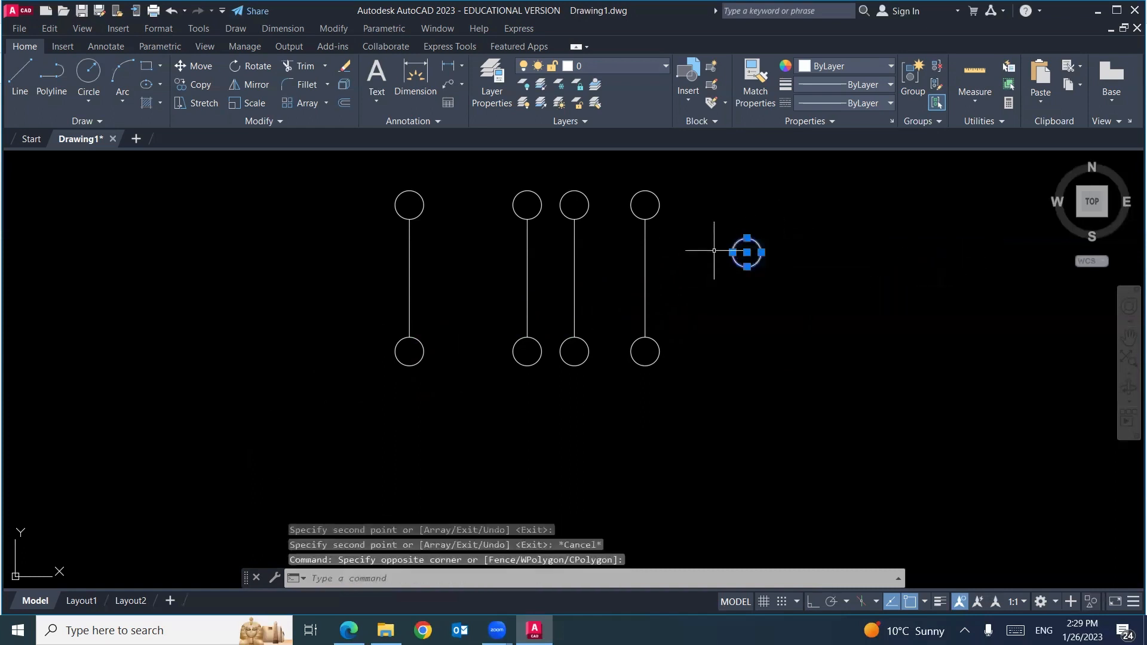
left_click(747, 238)
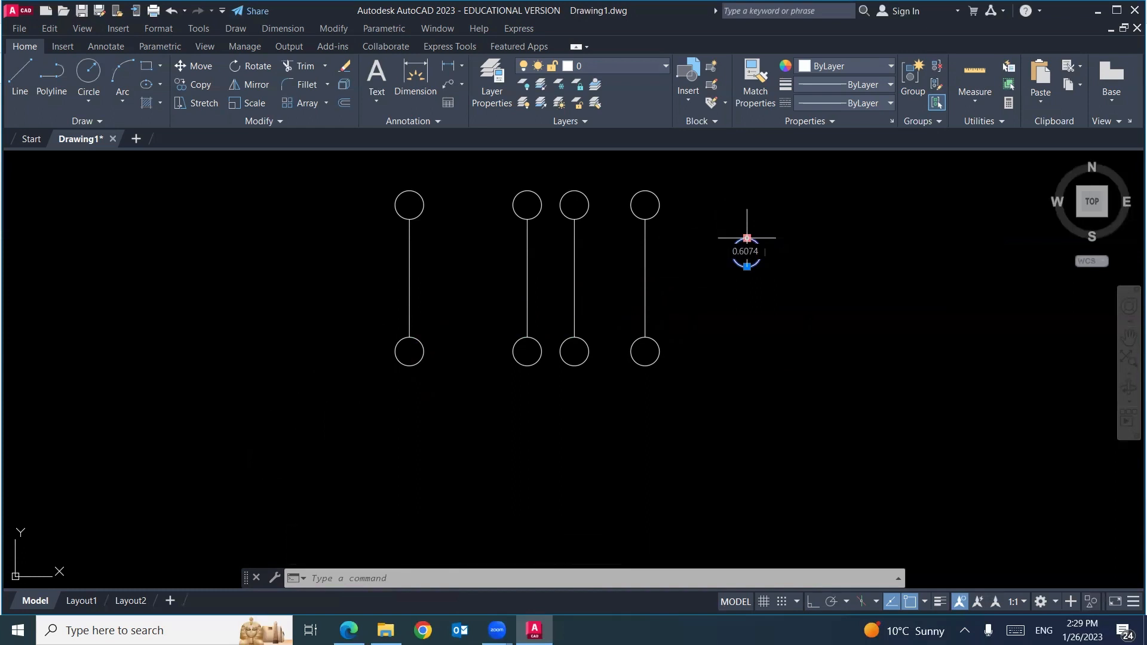
key("Escape")
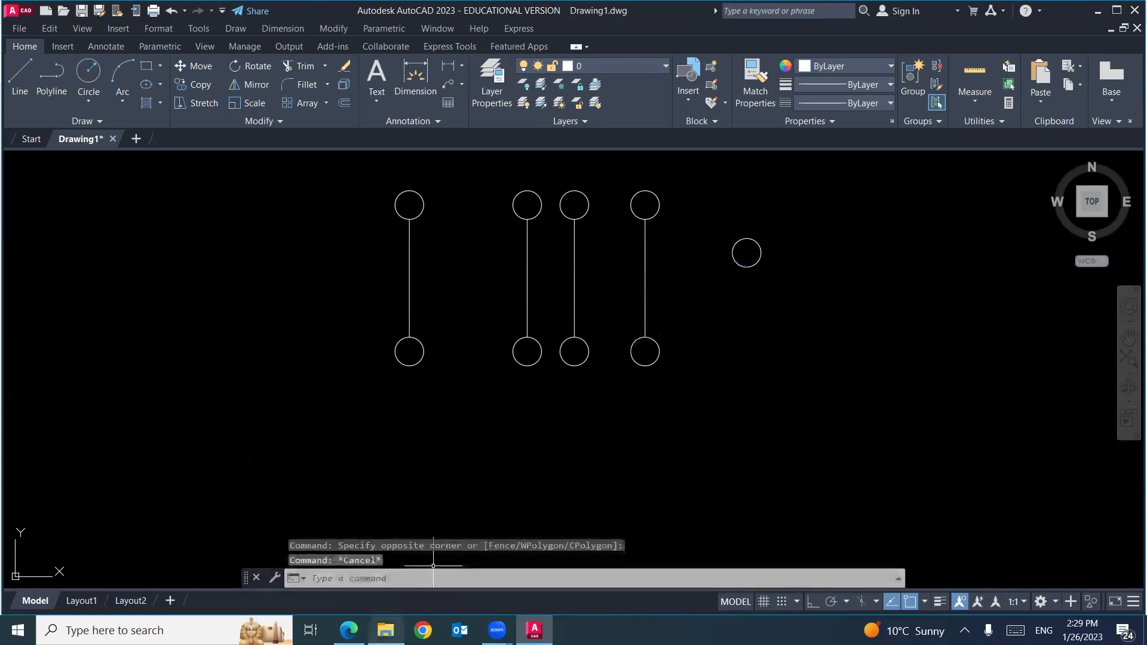
- Switch to the lecture notes PDF in Microsoft Edge to view the Move and Copy command instructions
left_click(349, 631)
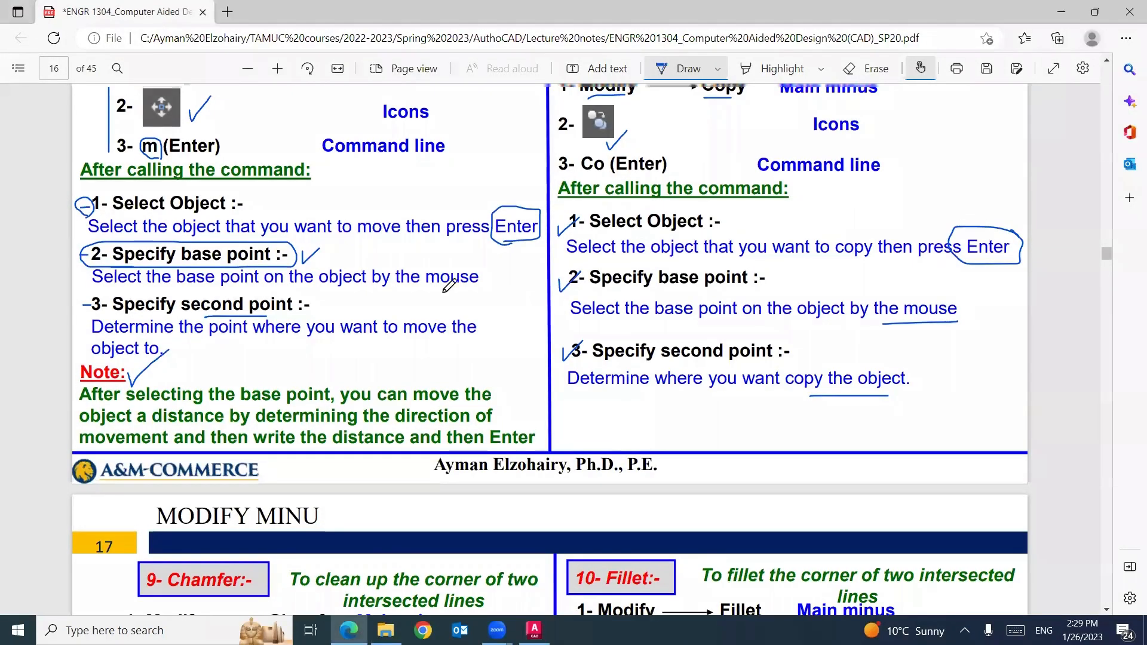
- Go to the Chamfer section on page 17, tick its heading, underline "corner" and circle "clean up" in the description
scroll(213, 183, "up", 2)
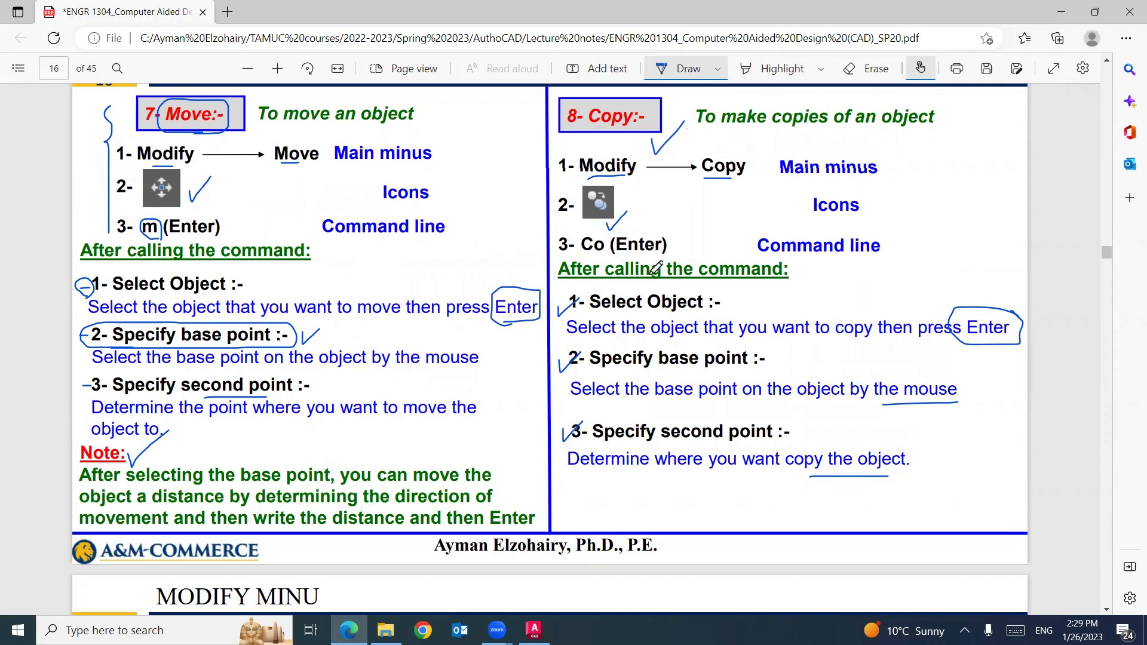
scroll(656, 270, "down", 3)
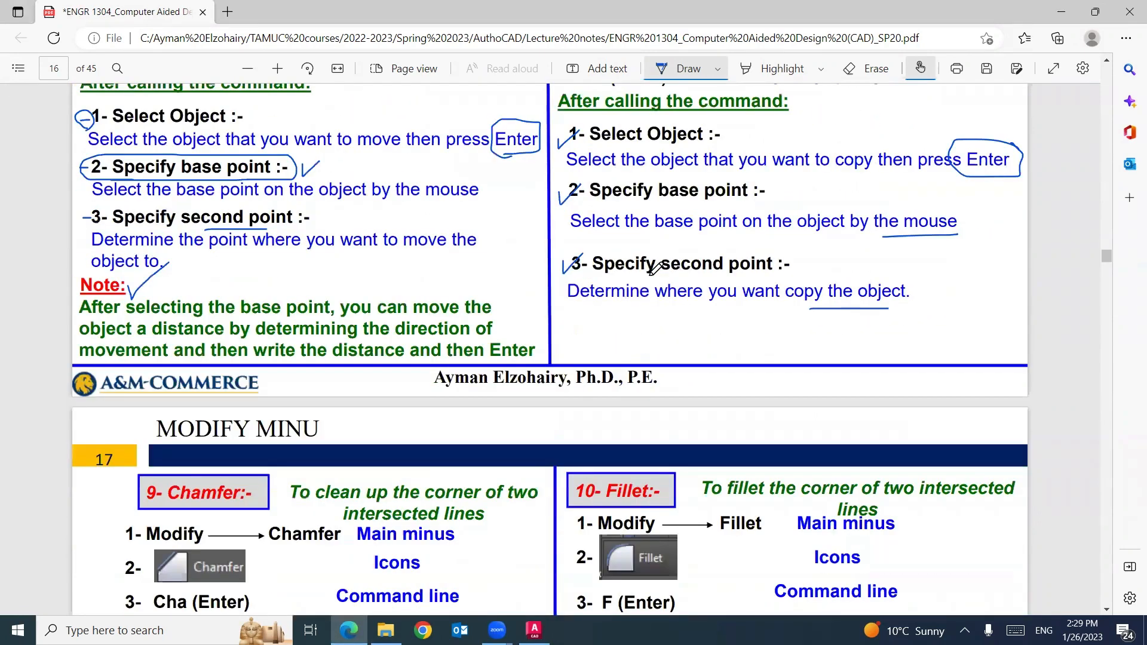
scroll(652, 273, "down", 6)
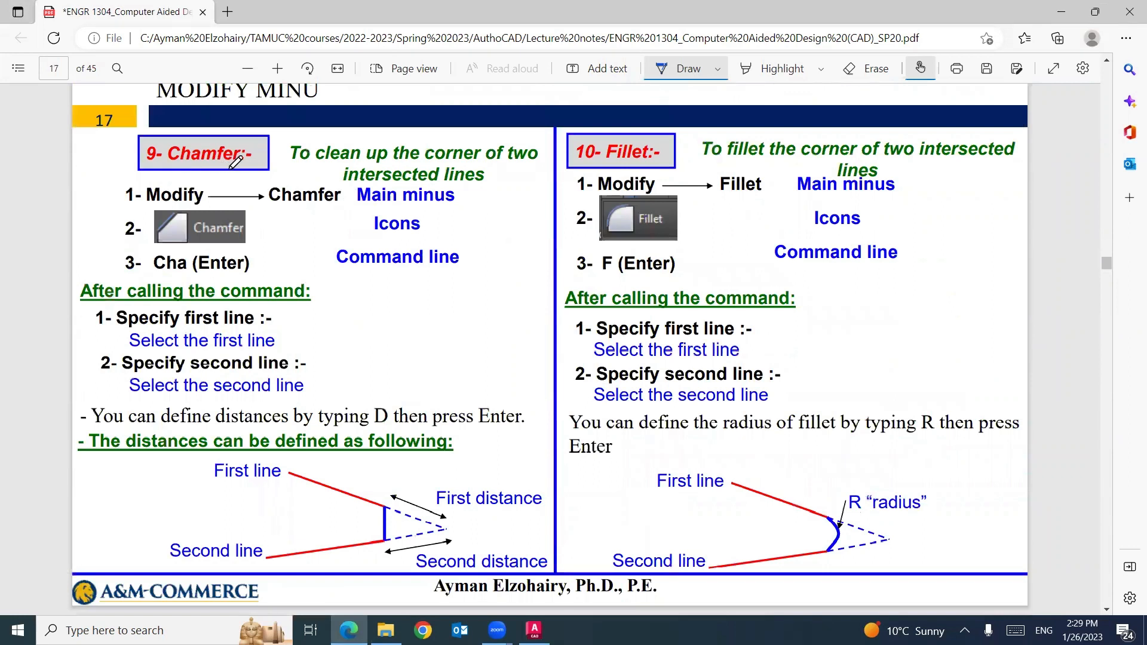
left_click_drag(231, 171, 247, 161)
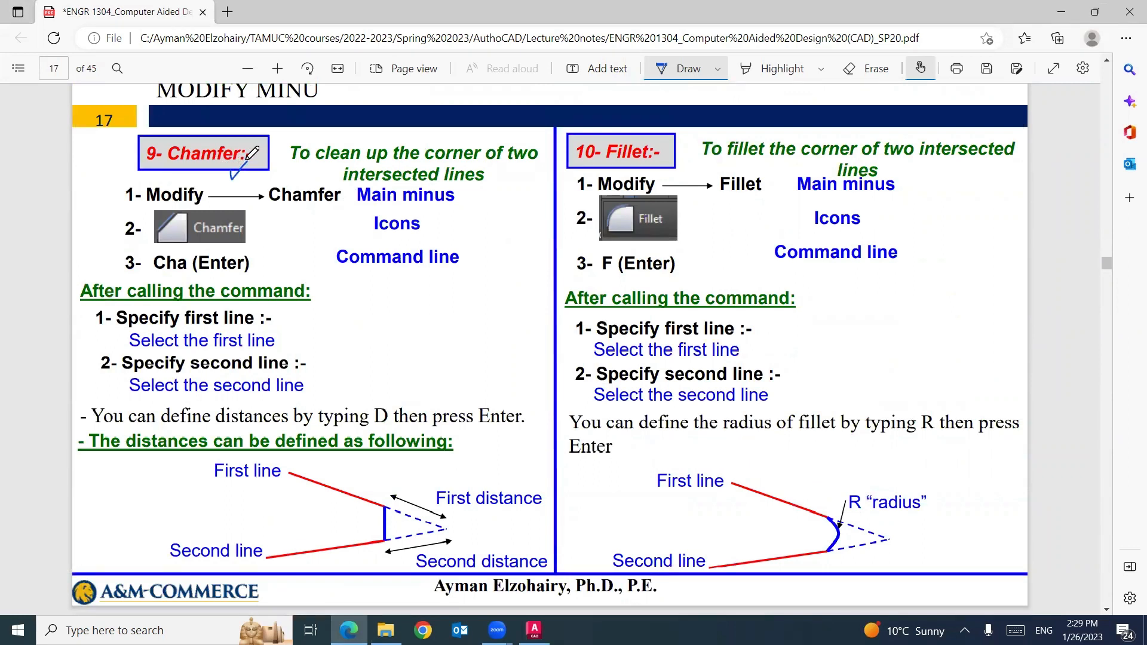
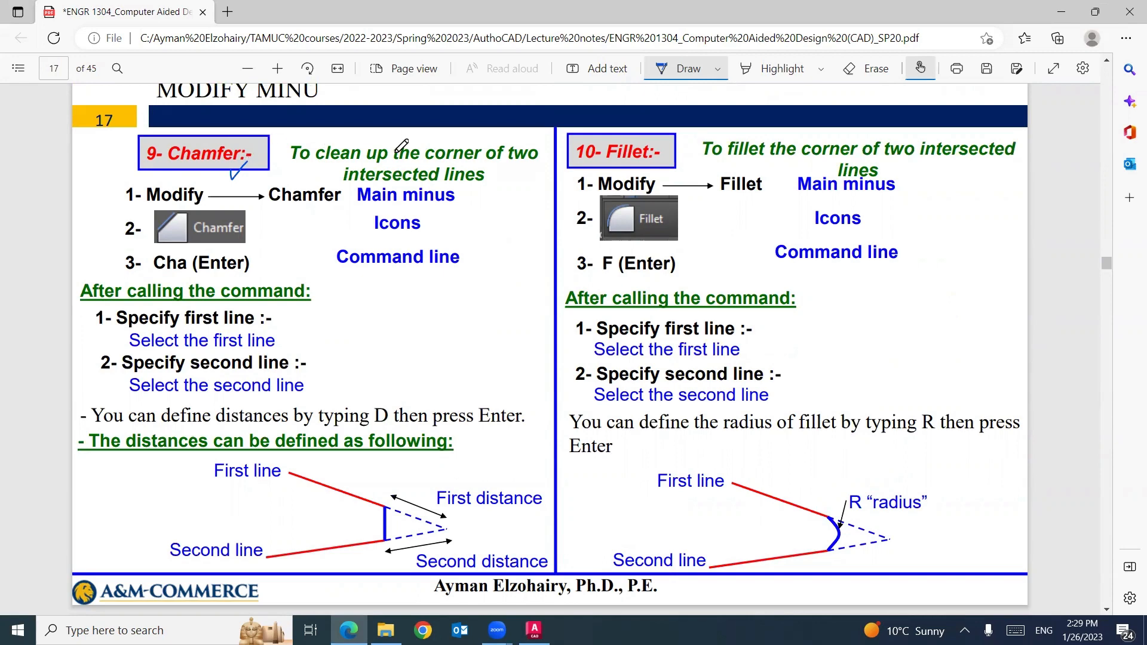
left_click_drag(426, 161, 477, 161)
mouse_move(385, 162)
left_mouse_down()
mouse_move(322, 162)
mouse_move(315, 149)
mouse_move(395, 147)
mouse_move(378, 161)
left_mouse_up()
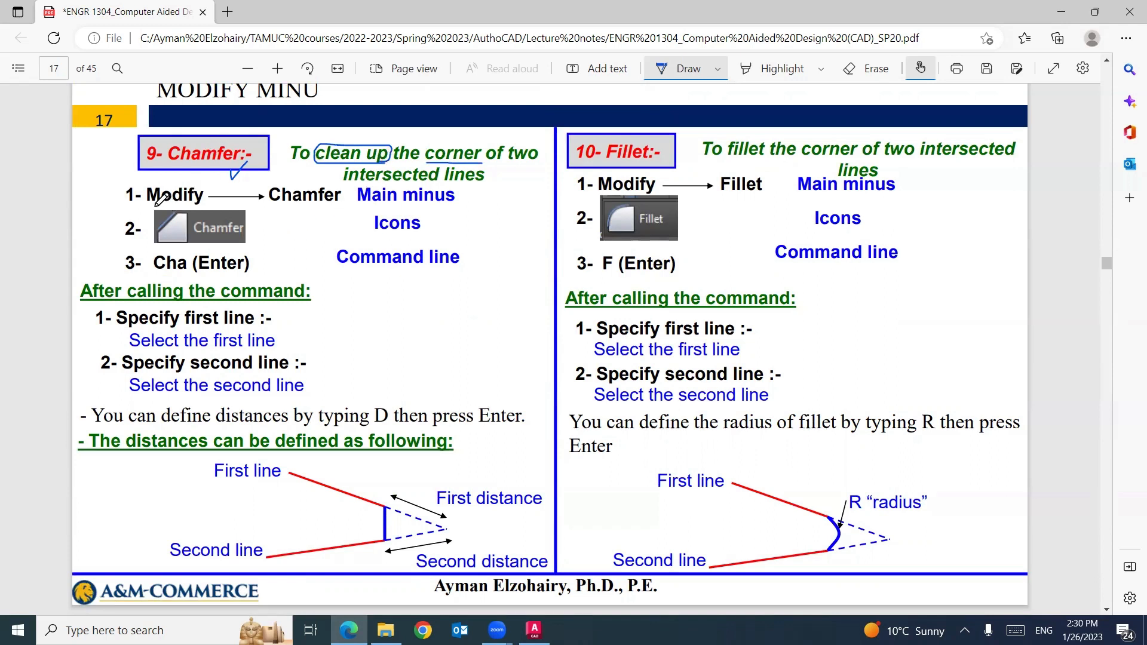
- Underline "Modify" and "Chamfer" in the first calling method and tick the Chamfer icon in the notes
left_click_drag(315, 206, 293, 206)
left_click_drag(147, 205, 174, 205)
left_click_drag(249, 231, 262, 225)
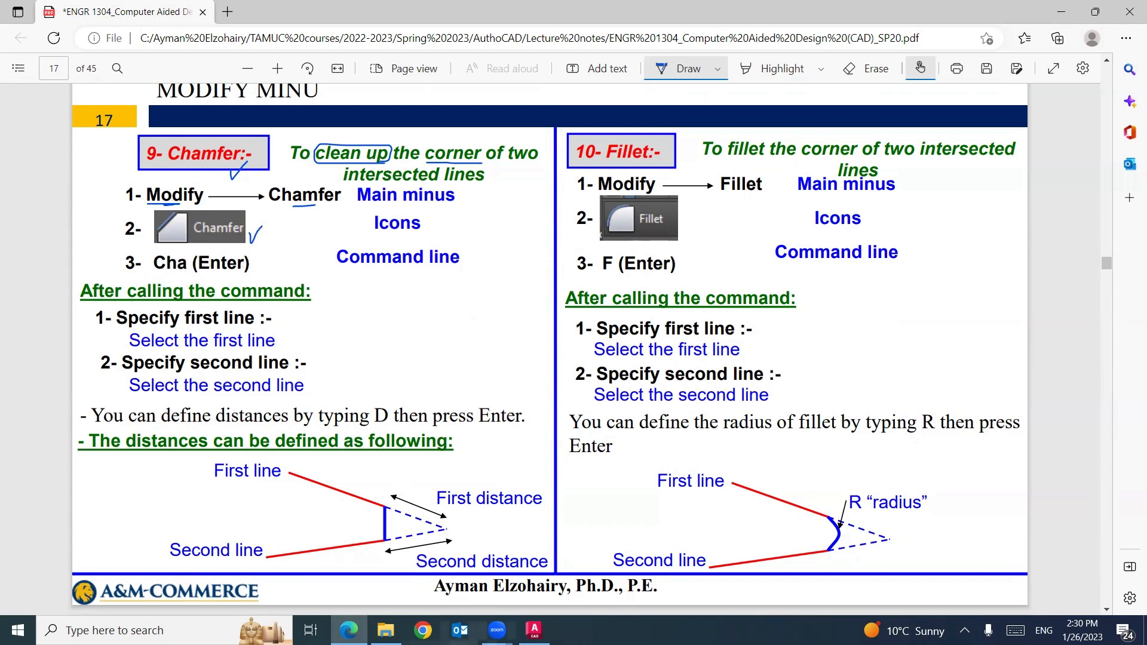
- Switch to AutoCAD and erase all the lines and circles in the drawing
left_click(534, 630)
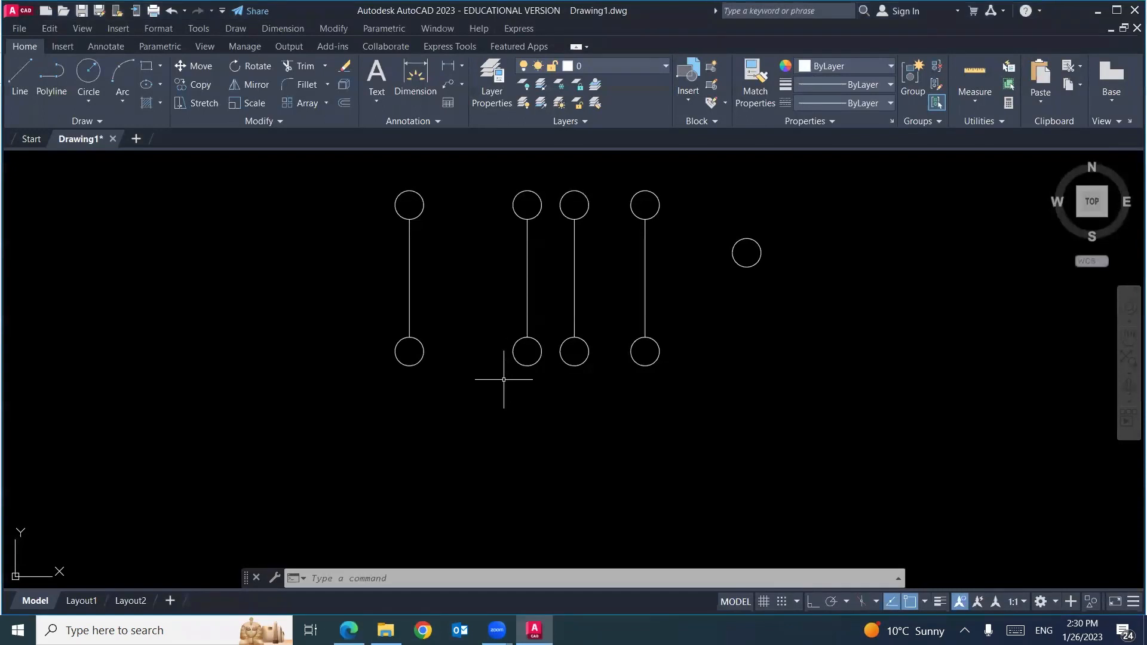
left_click(772, 179)
left_click(375, 402)
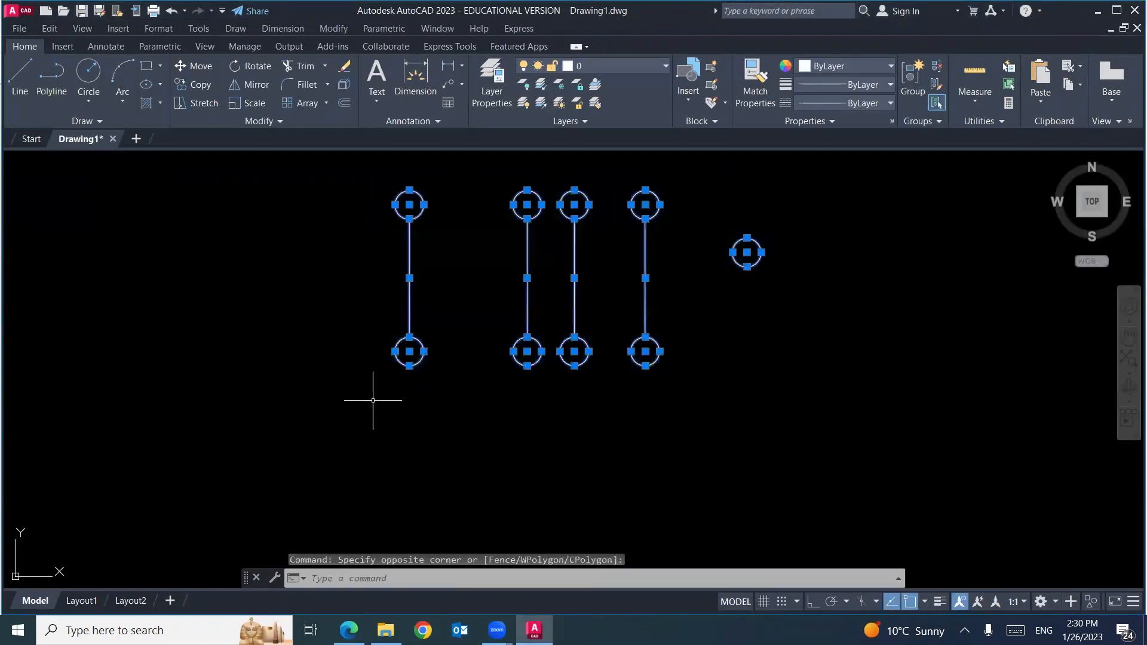
key("Delete")
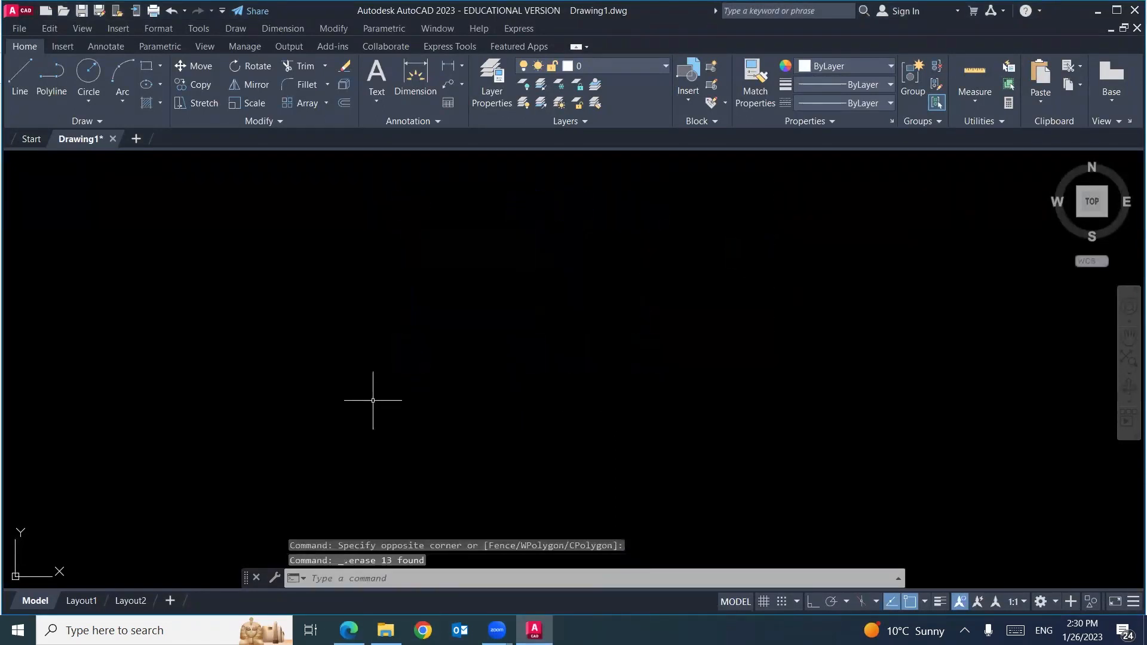
- With Ortho mode on, draw a 5-unit horizontal line leftward and a 5-unit vertical line down from its left end
type("l")
key("Return")
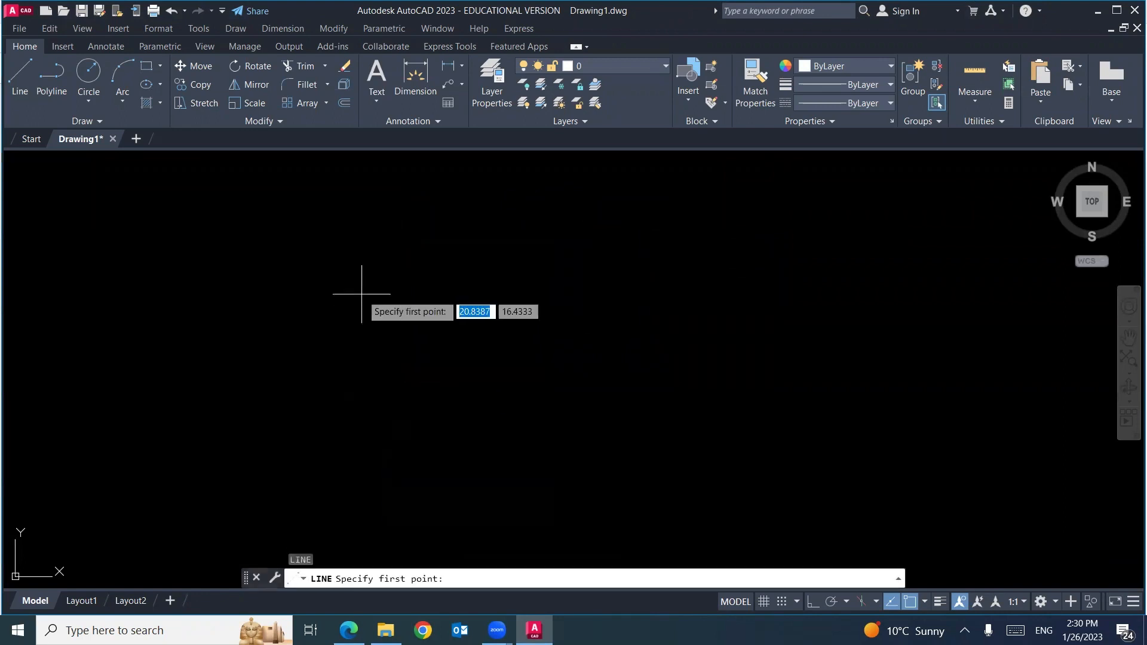
left_click(813, 601)
left_click(509, 241)
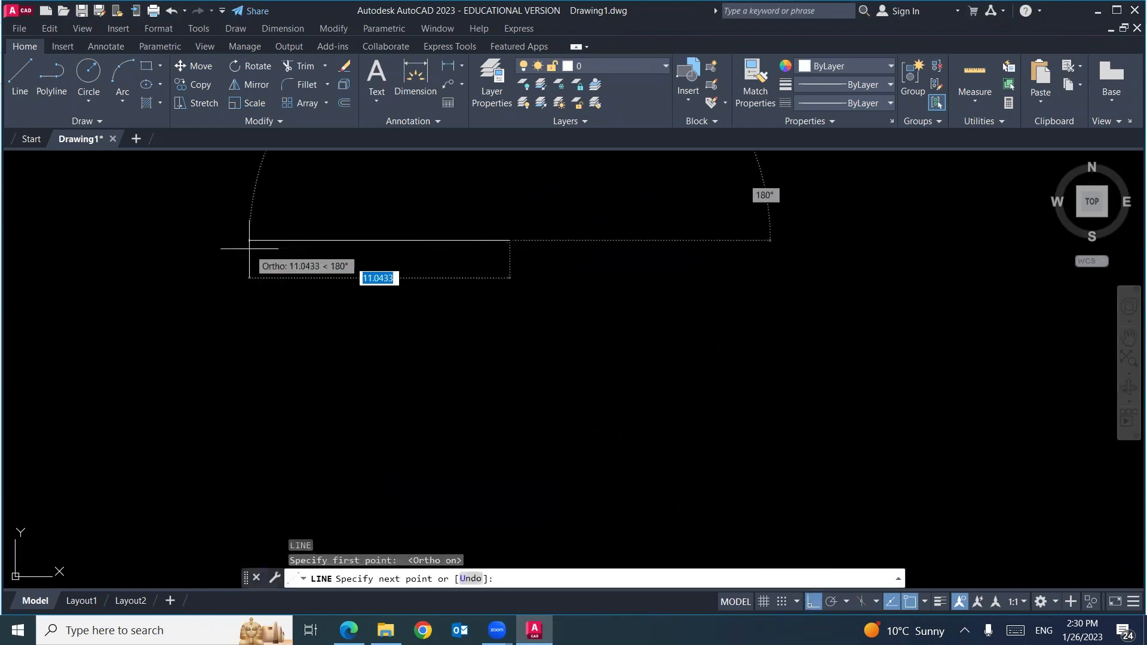
type("5")
key("Return")
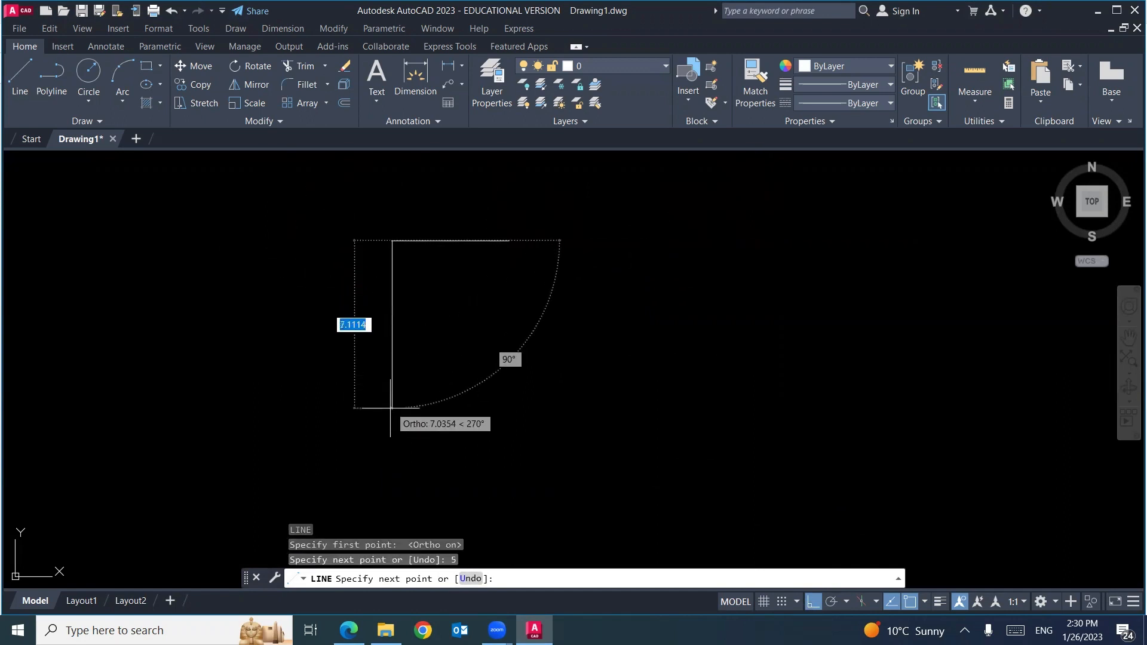
type("5")
key("Return")
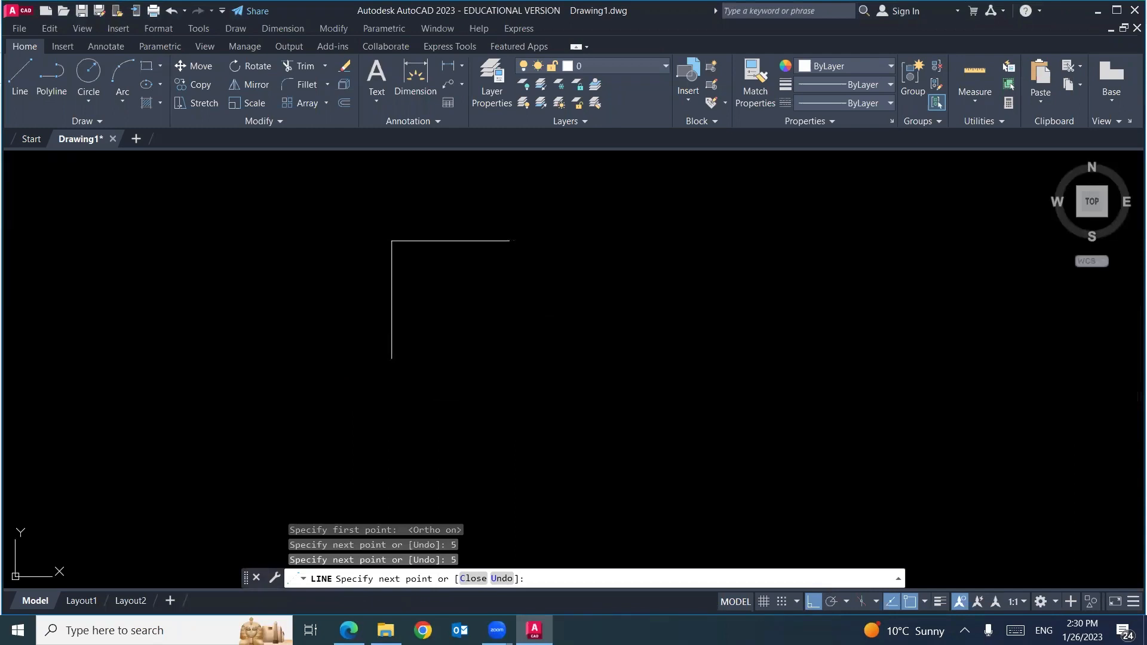
key("Escape")
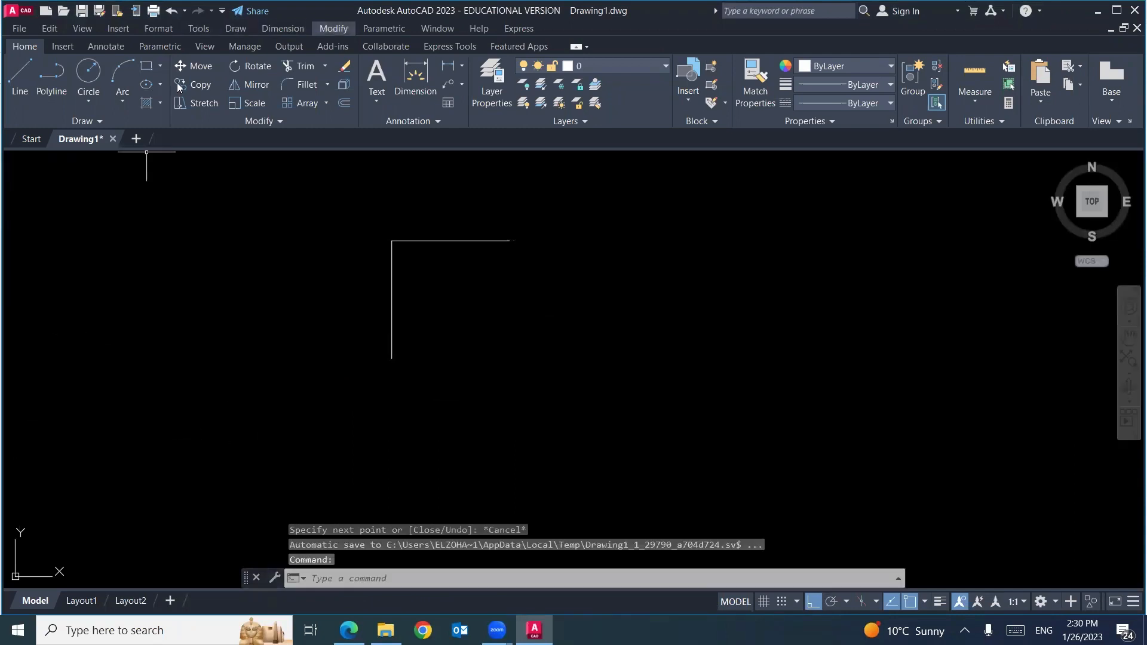
key("Down")
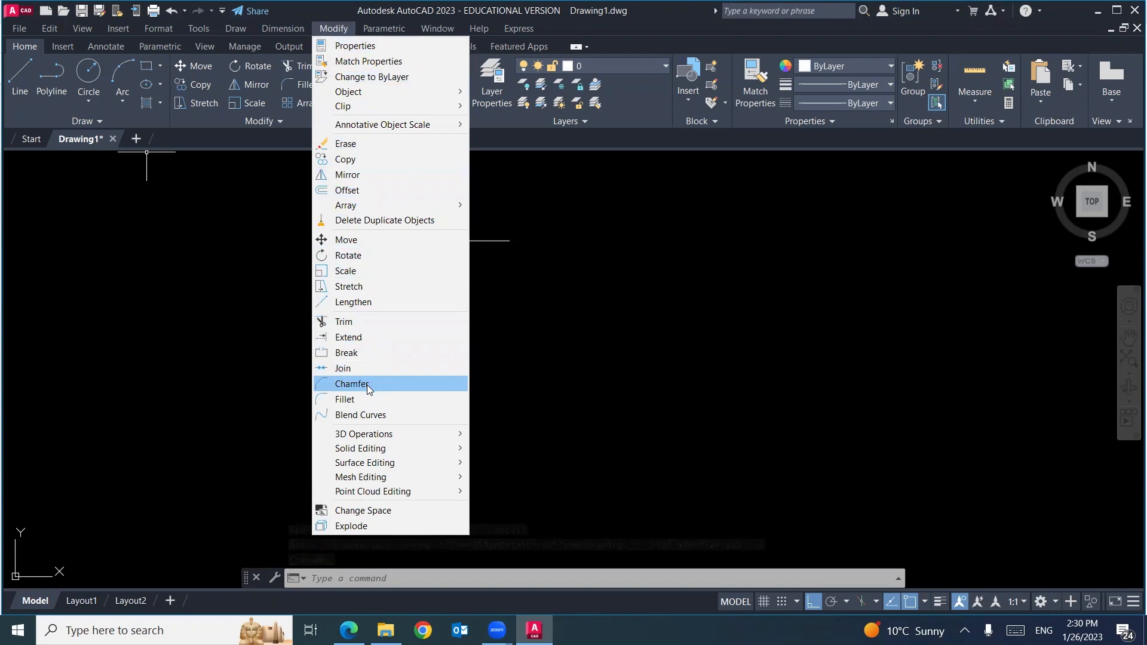
left_click(251, 308)
left_click(162, 360)
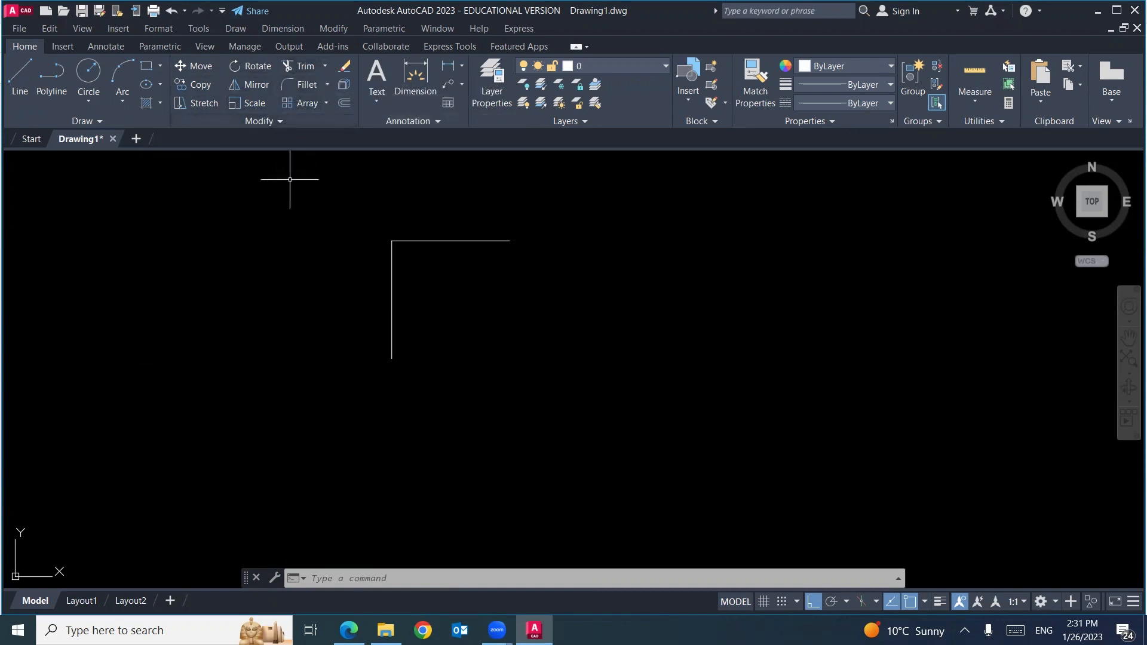
type("cha")
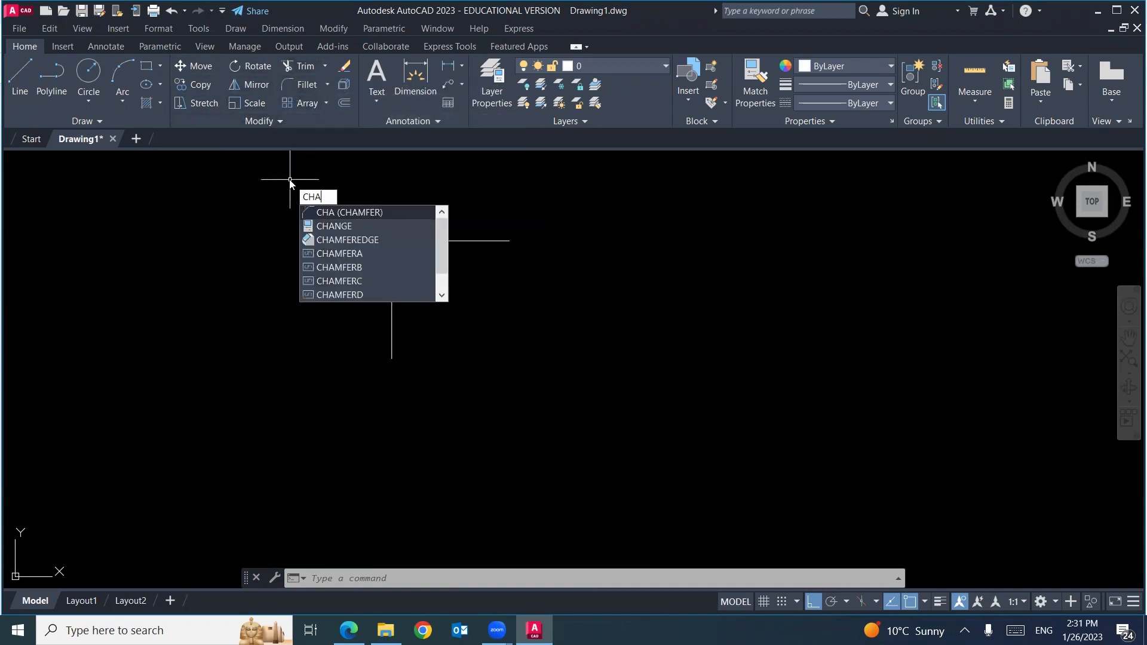
key("Escape")
key("Escape")
key("Escape")
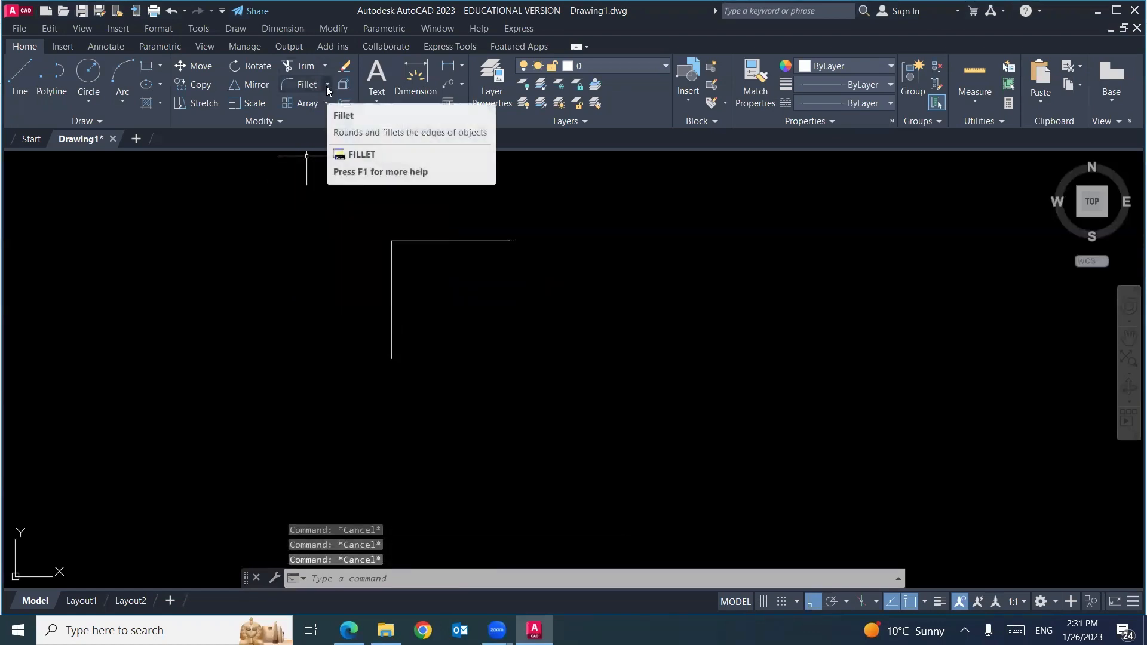
- Start the Chamfer command, then switch to the notes in Microsoft Edge and circle the numbers of its two line-selection steps
left_click(326, 86)
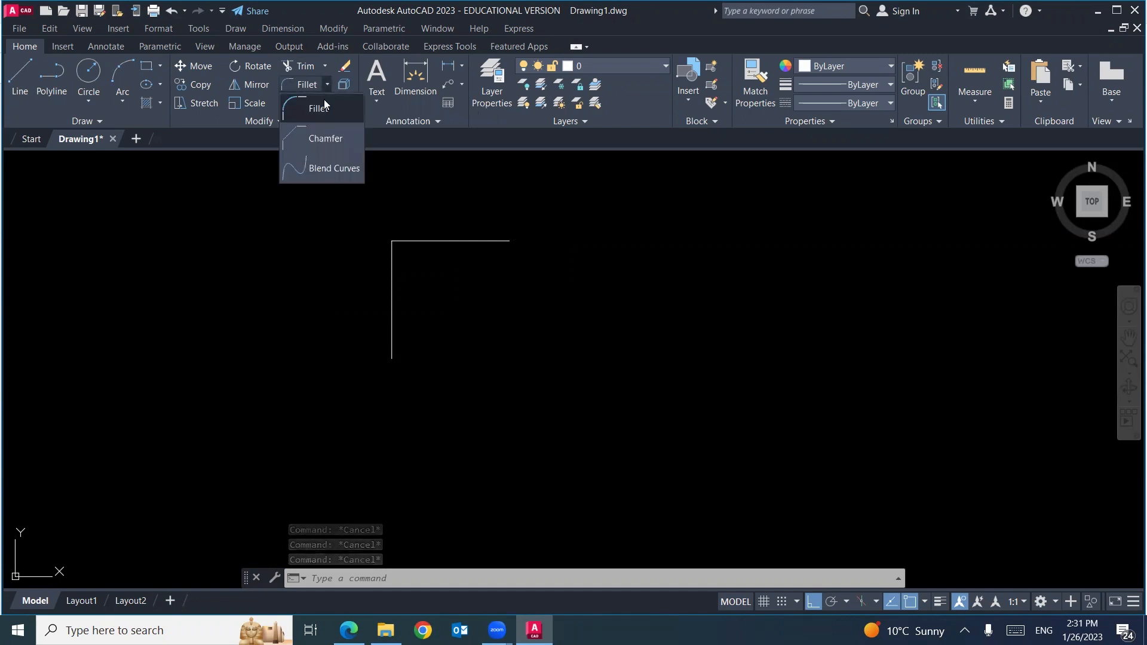
left_click(326, 141)
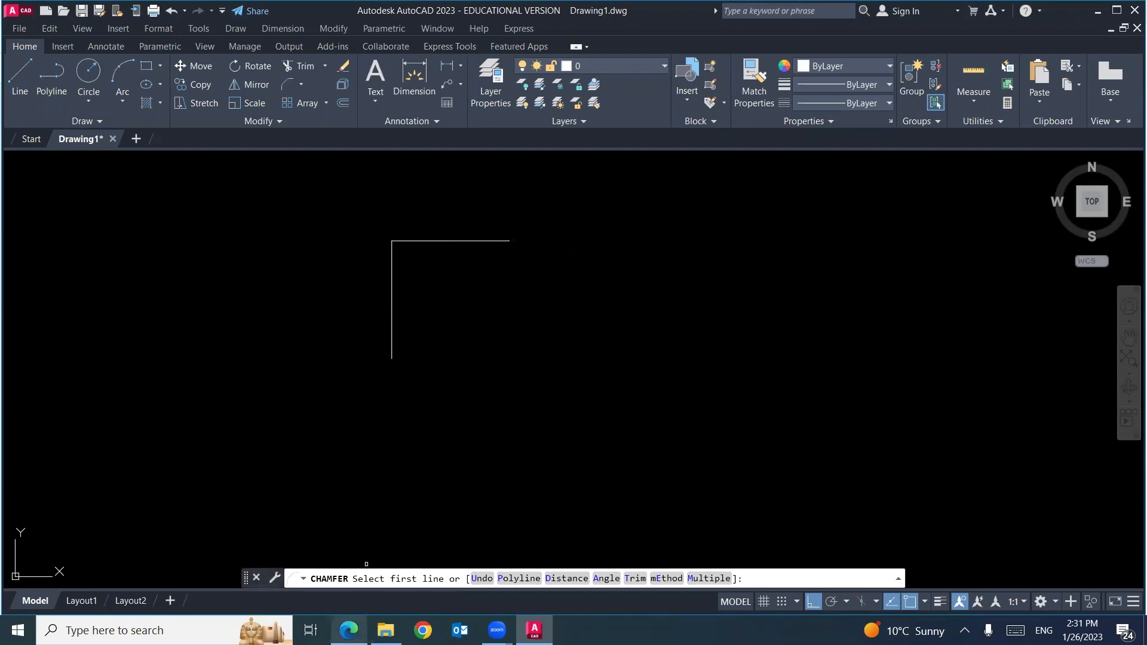
key("alt+Tab")
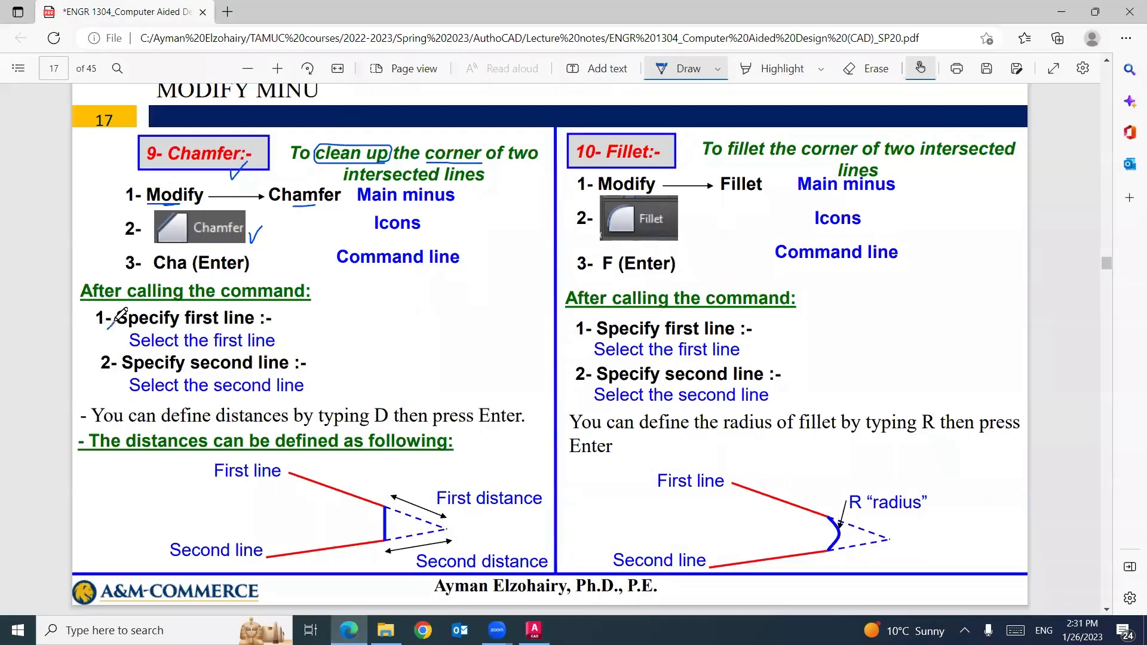
mouse_move(115, 325)
left_mouse_down()
mouse_move(102, 305)
mouse_move(82, 312)
mouse_move(93, 329)
mouse_move(116, 317)
left_mouse_up()
mouse_move(116, 369)
left_mouse_down()
mouse_move(96, 351)
mouse_move(109, 376)
left_mouse_up()
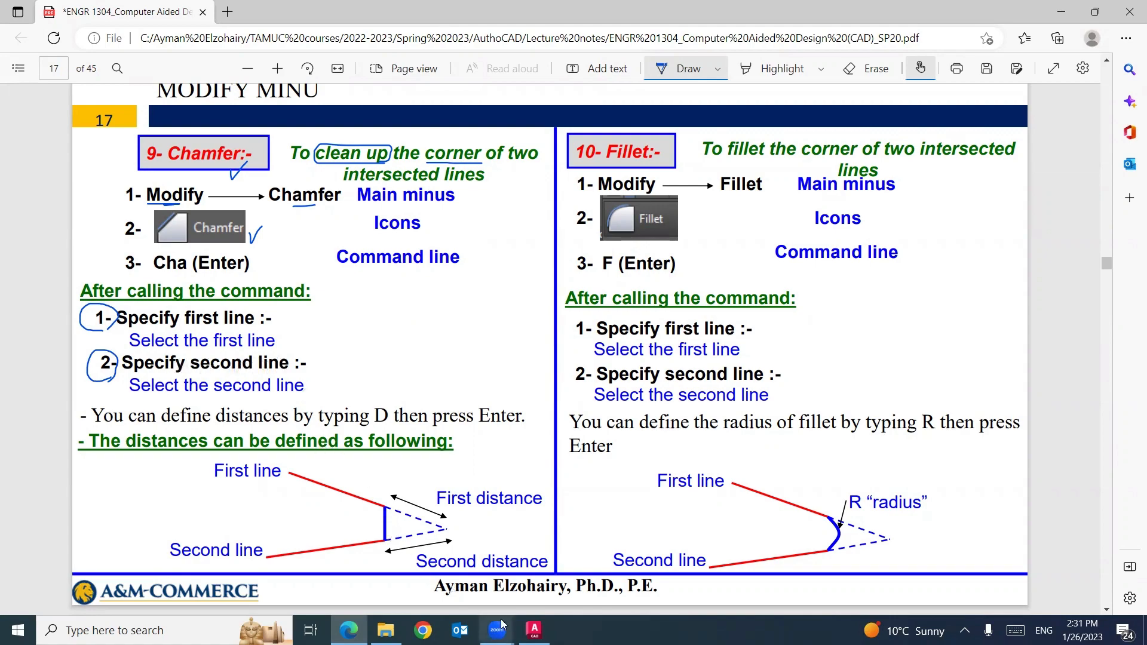
- Return to AutoCAD and try to chamfer the corner between the horizontal and vertical lines with the current distances
left_click(534, 629)
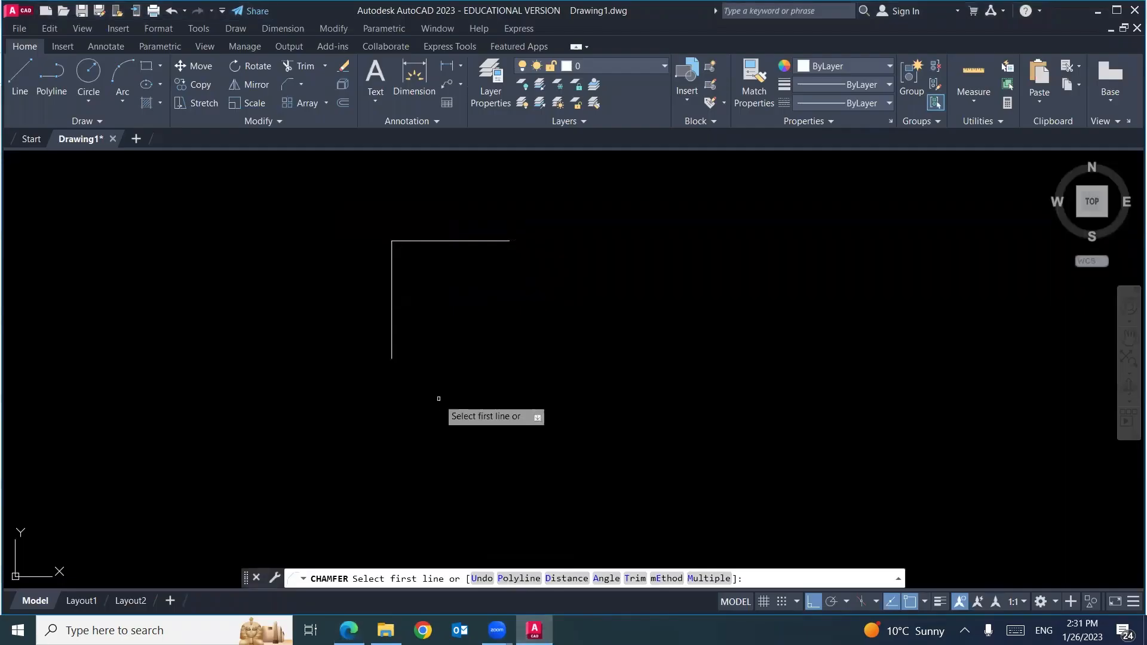
left_click(438, 242)
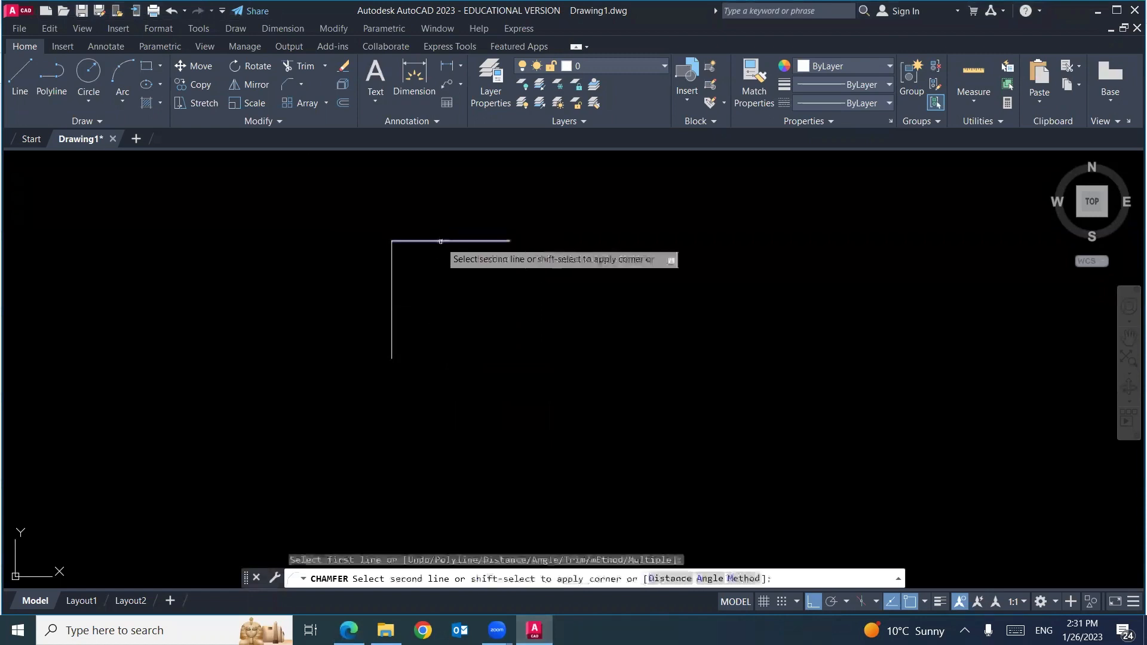
left_click(393, 280)
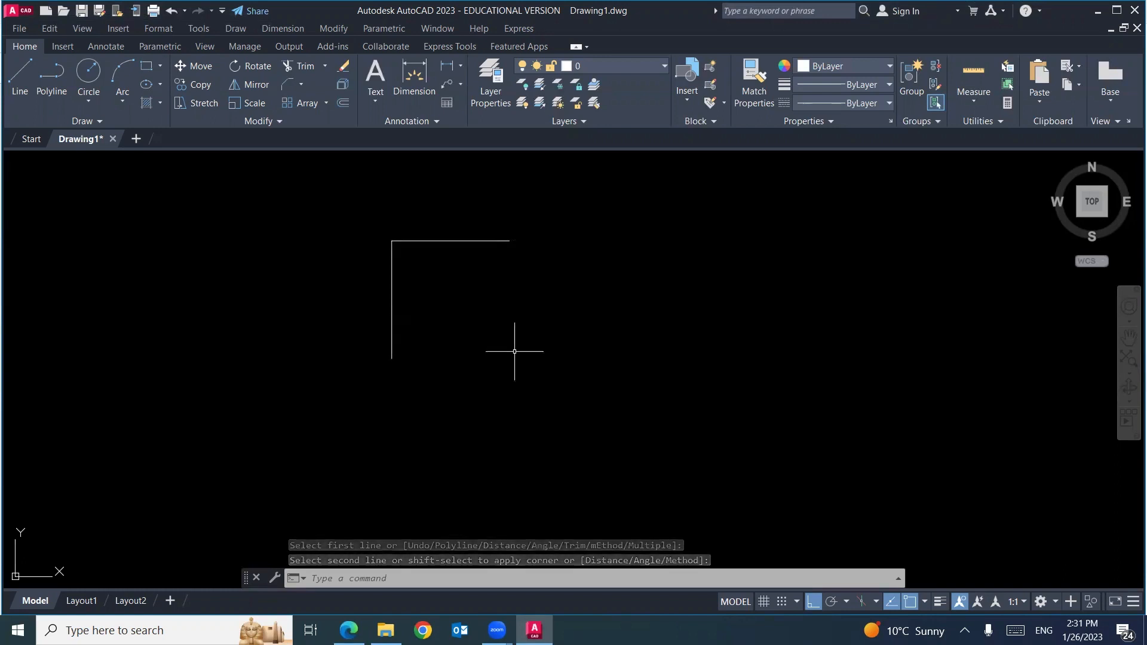
- Chamfer the corner between the horizontal and vertical lines with first and second distances of 1
type("cha")
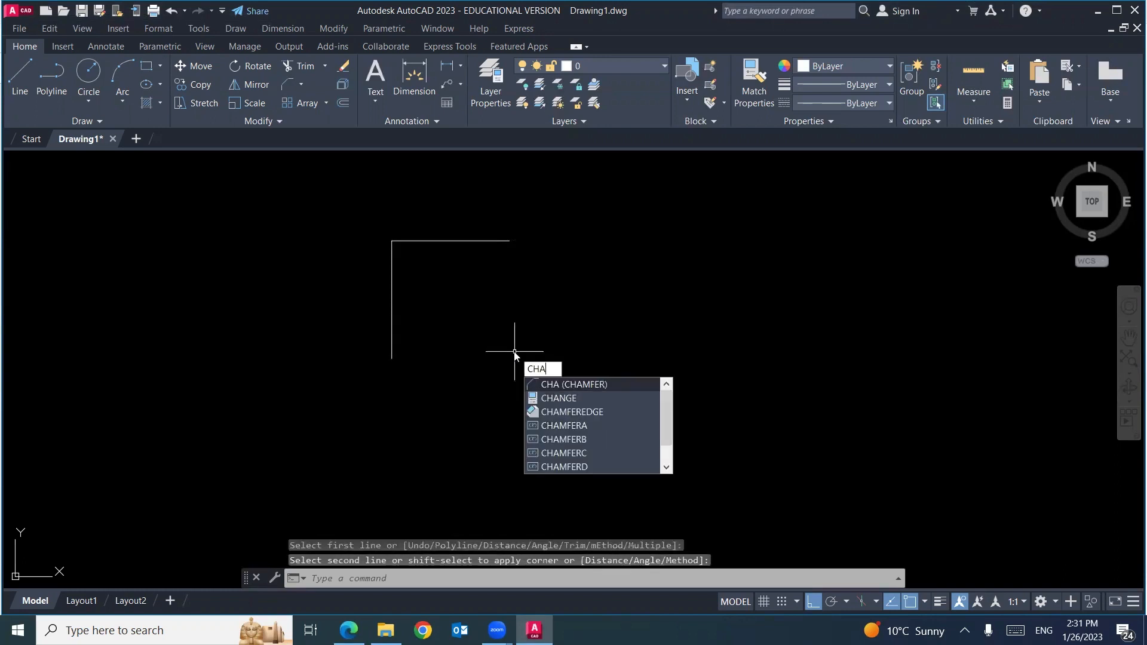
key("Return")
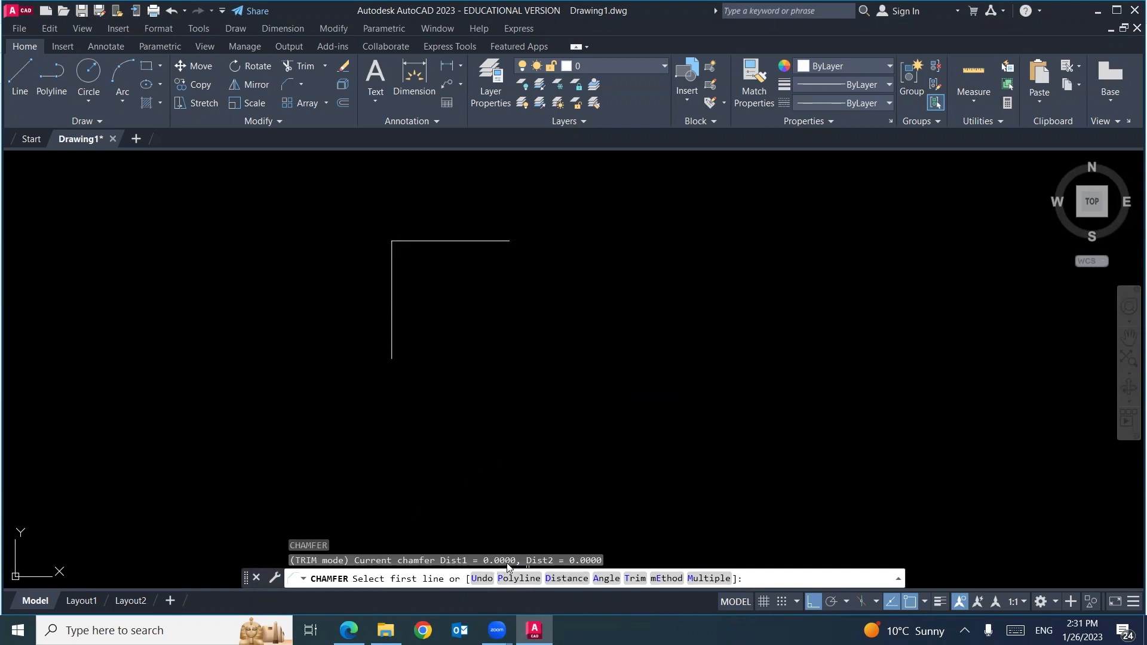
left_click(565, 578)
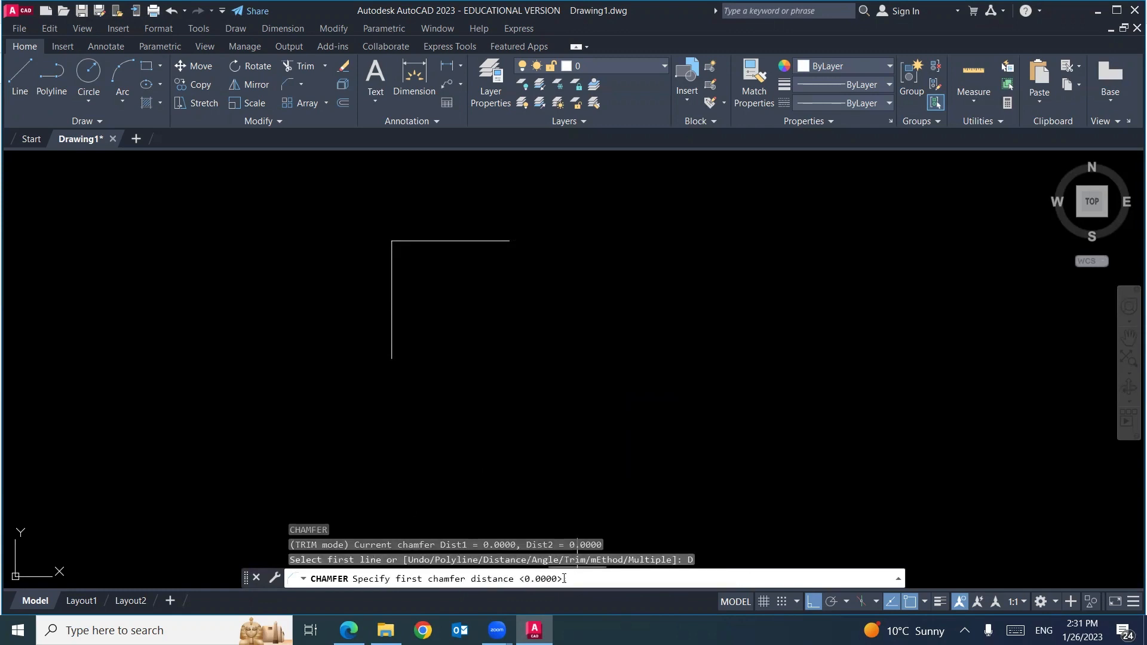
type("1")
key("Return")
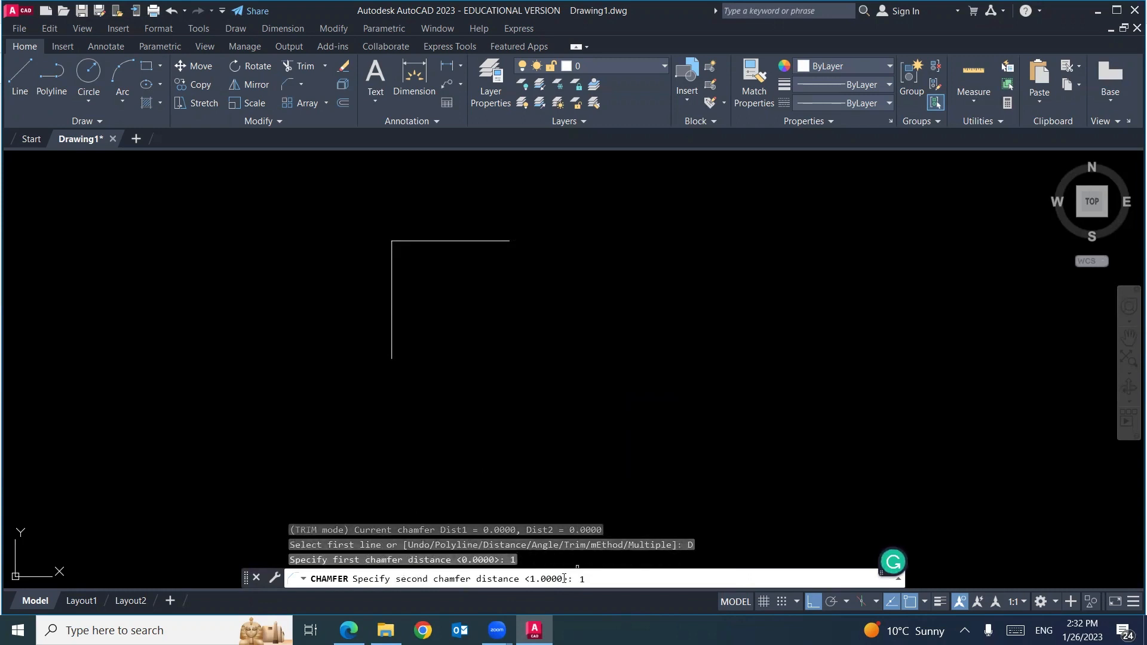
type("1")
key("Return")
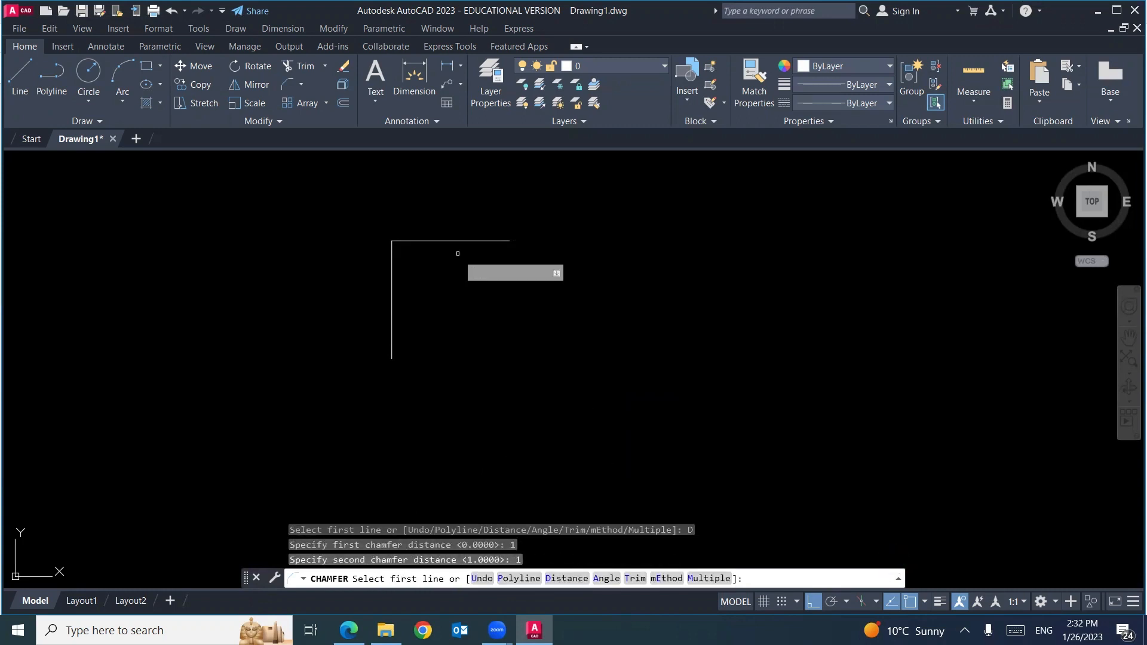
left_click(457, 242)
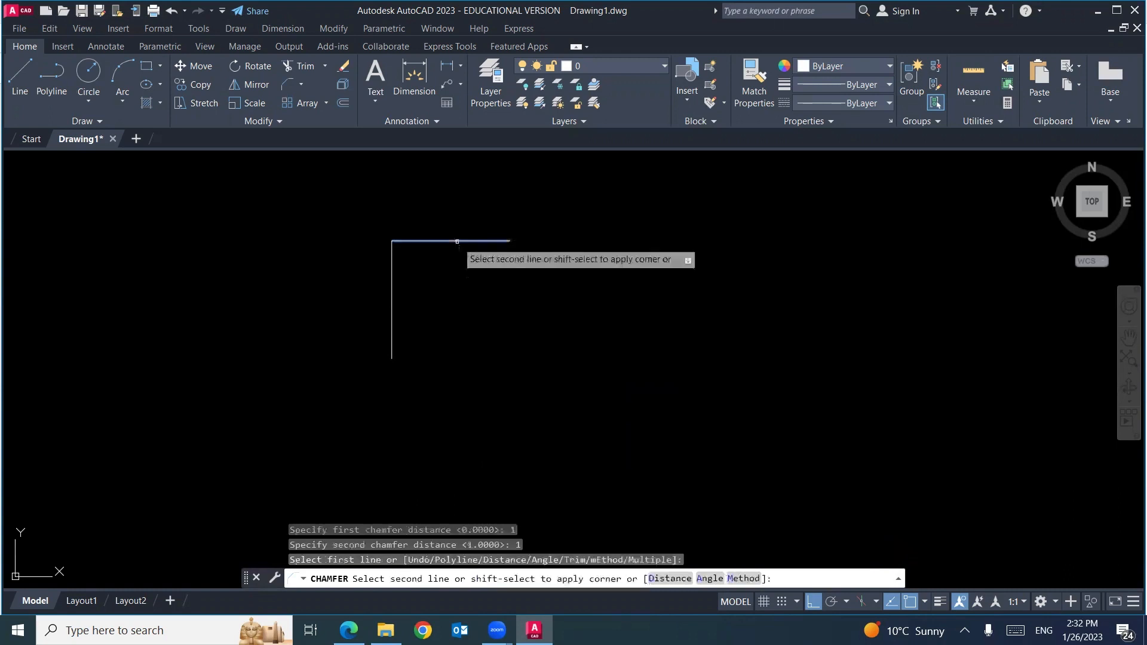
left_click(394, 292)
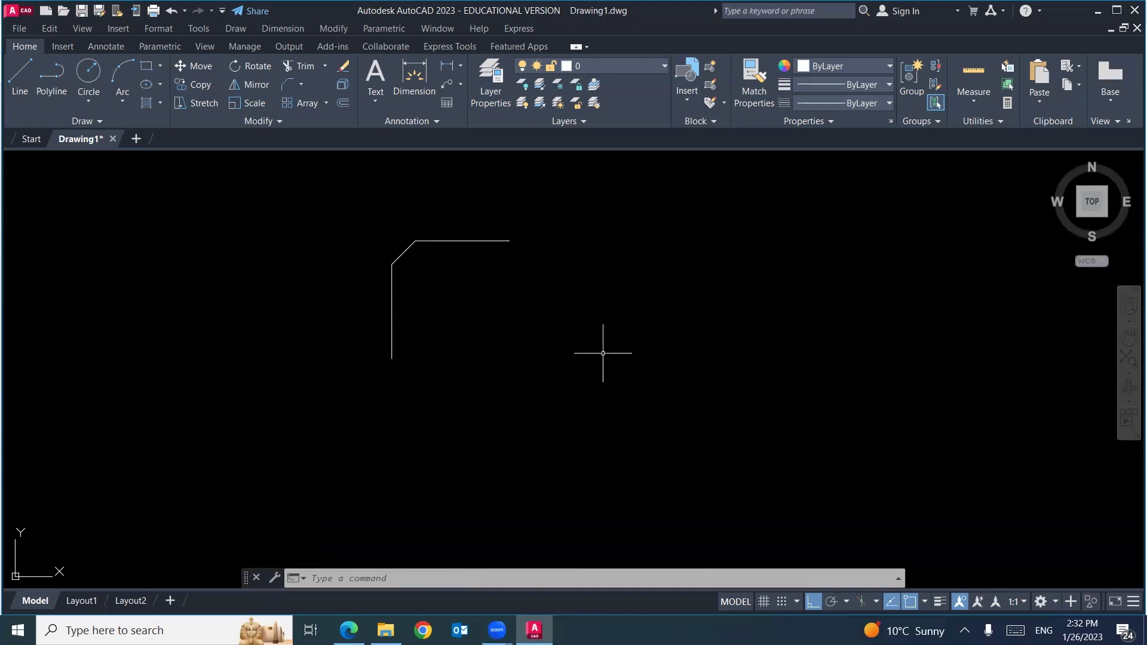
- Switch to the lecture notes in Microsoft Edge and sketch a right-angle corner with a chamfer line and distance marks beside the Chamfer section
left_click(355, 626)
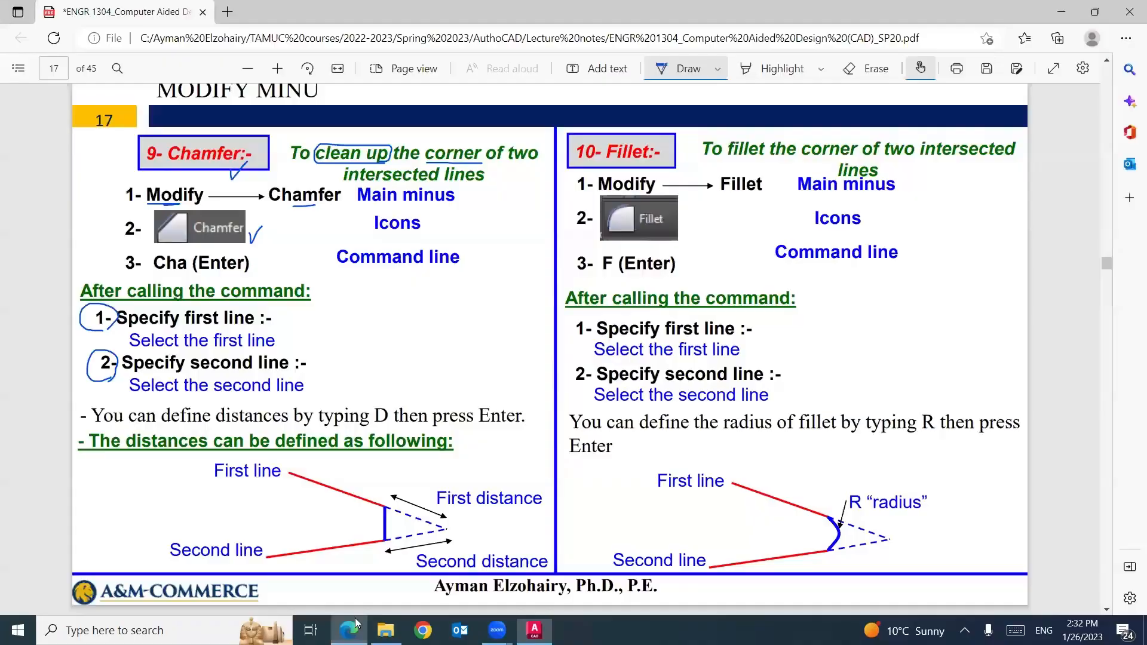
mouse_move(491, 301)
left_mouse_down()
mouse_move(387, 302)
mouse_move(374, 394)
left_mouse_up()
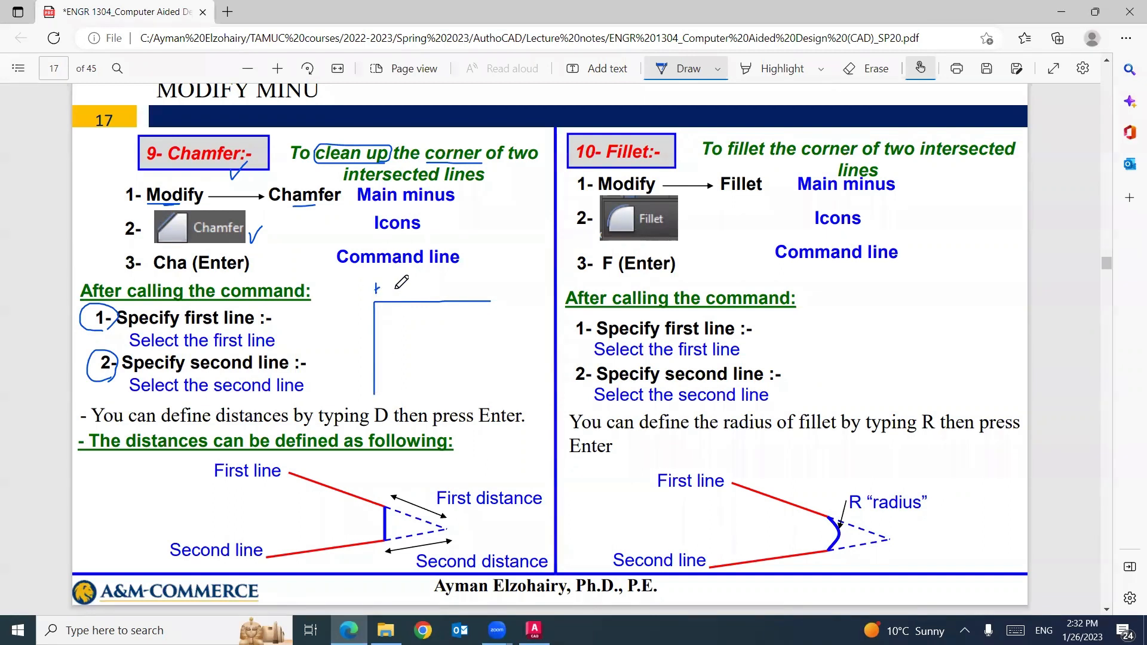
left_click_drag(376, 288, 423, 289)
mouse_move(423, 285)
left_mouse_down()
mouse_move(365, 351)
mouse_move(411, 298)
mouse_move(367, 319)
left_mouse_up()
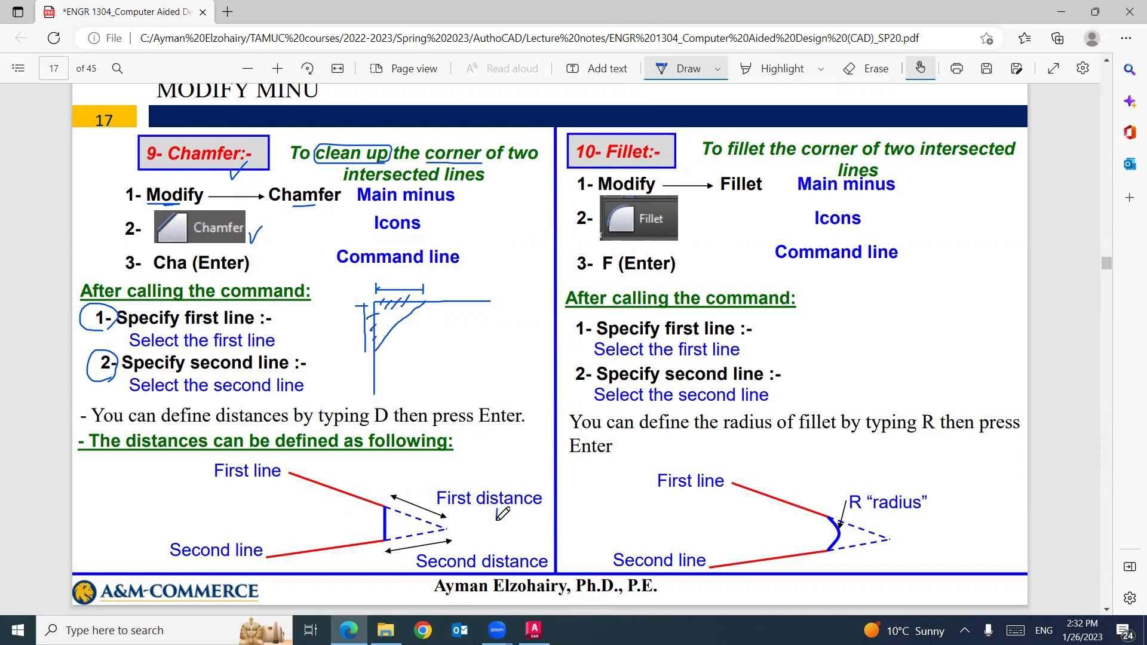
- Tick the First distance and Second distance labels in the notes and label the sketched corner's distances D1 and D2
left_click_drag(497, 513, 543, 473)
left_click_drag(421, 590, 461, 552)
mouse_move(392, 269)
left_mouse_down()
mouse_move(393, 283)
mouse_move(414, 282)
left_mouse_up()
mouse_move(341, 312)
left_mouse_down()
mouse_move(341, 330)
mouse_move(364, 330)
left_mouse_up()
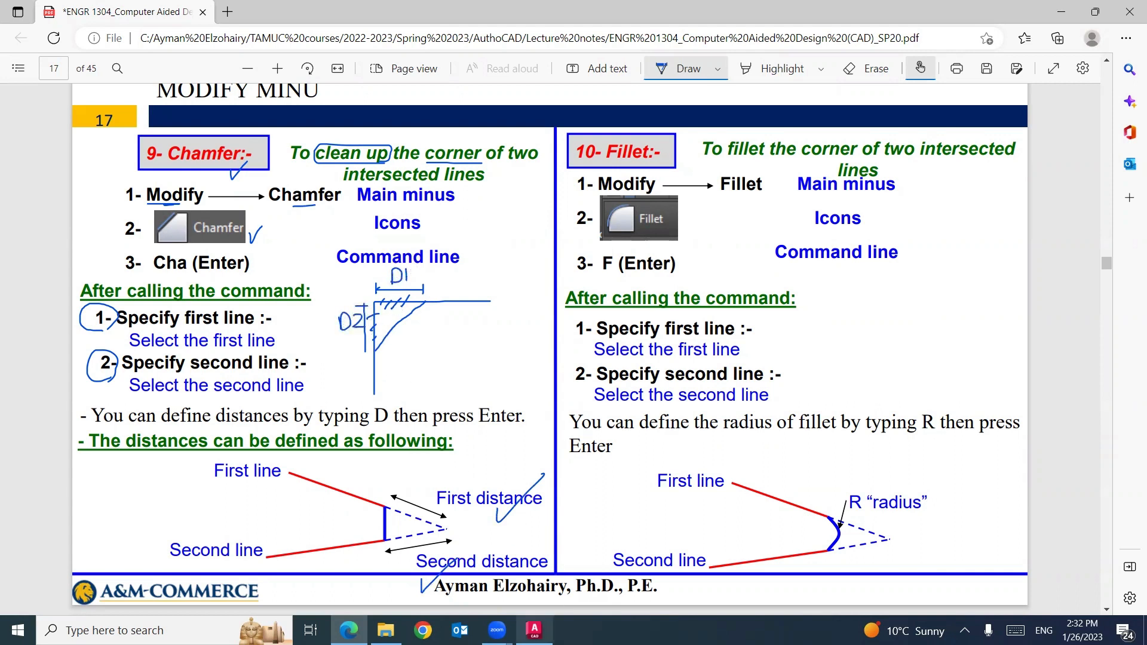
- Return to AutoCAD and erase the two lines together with their chamfer
left_click(534, 629)
left_click(480, 212)
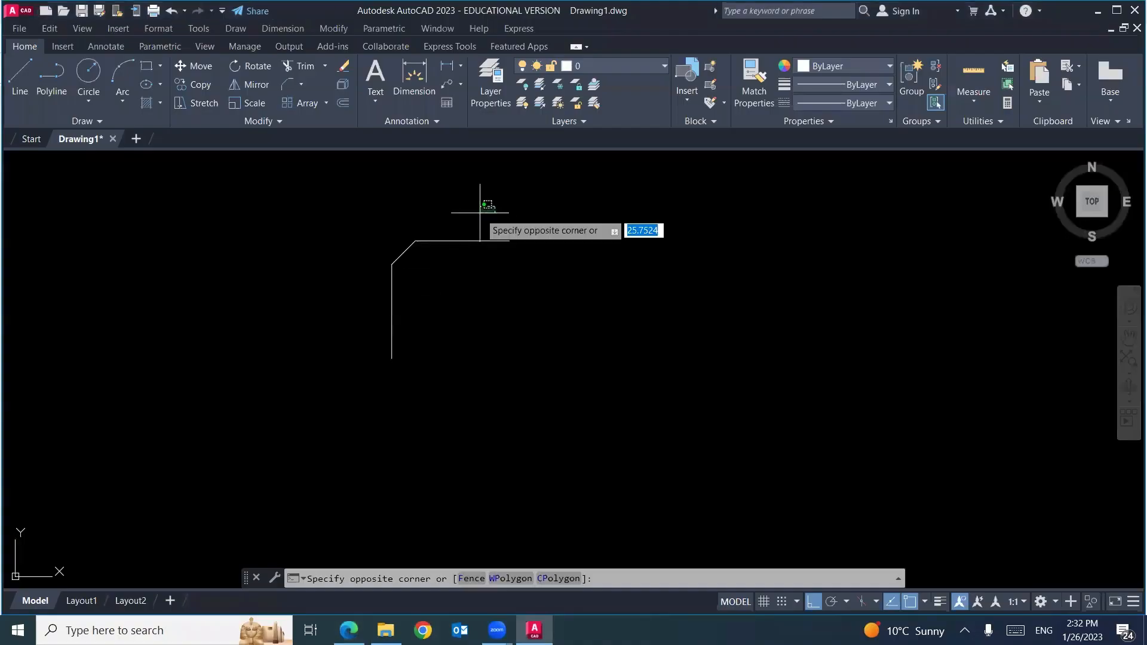
left_click(351, 323)
key("Delete")
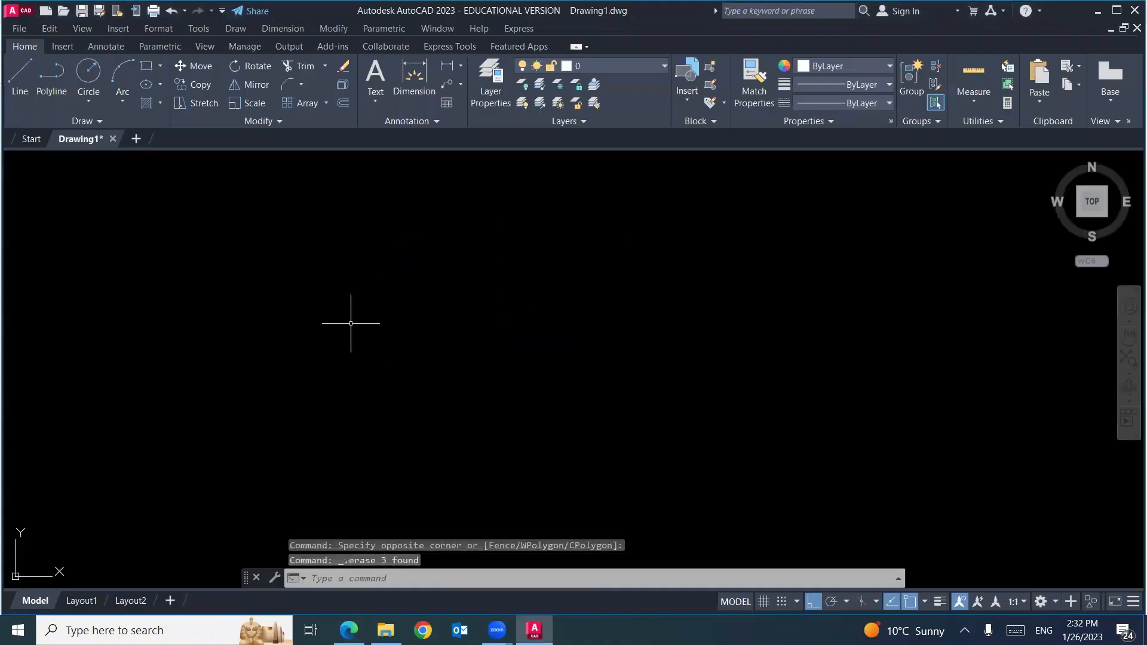
- Draw a 10-unit horizontal line leftward and a 10-unit vertical line down from its left end
type("l")
key("Return")
left_click(595, 266)
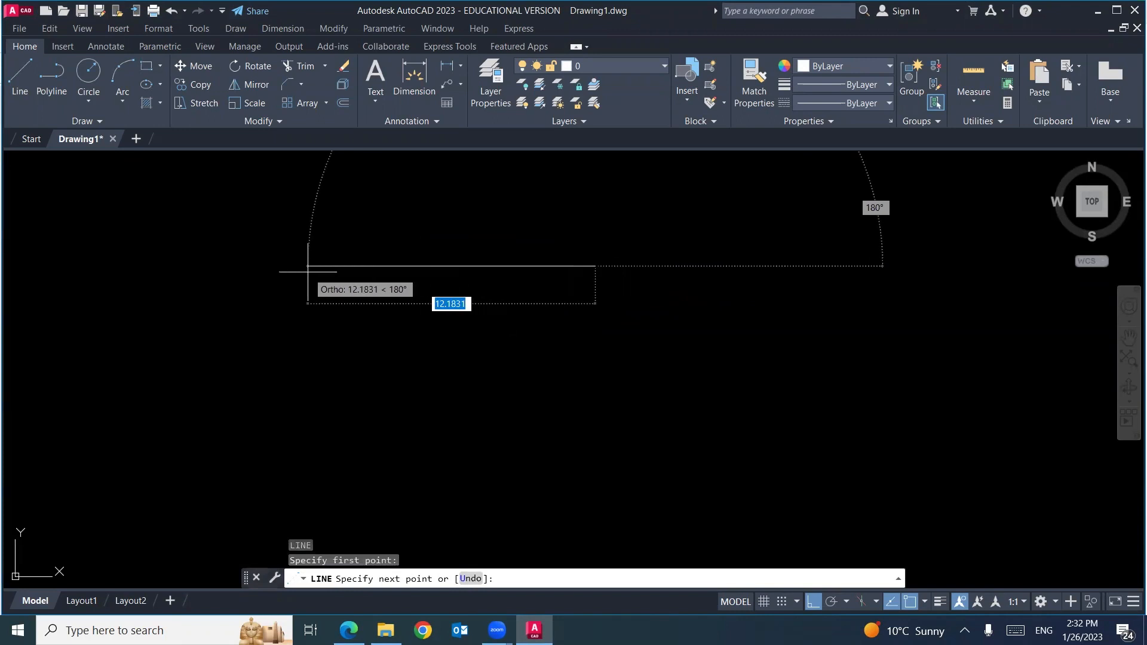
type("10")
key("Return")
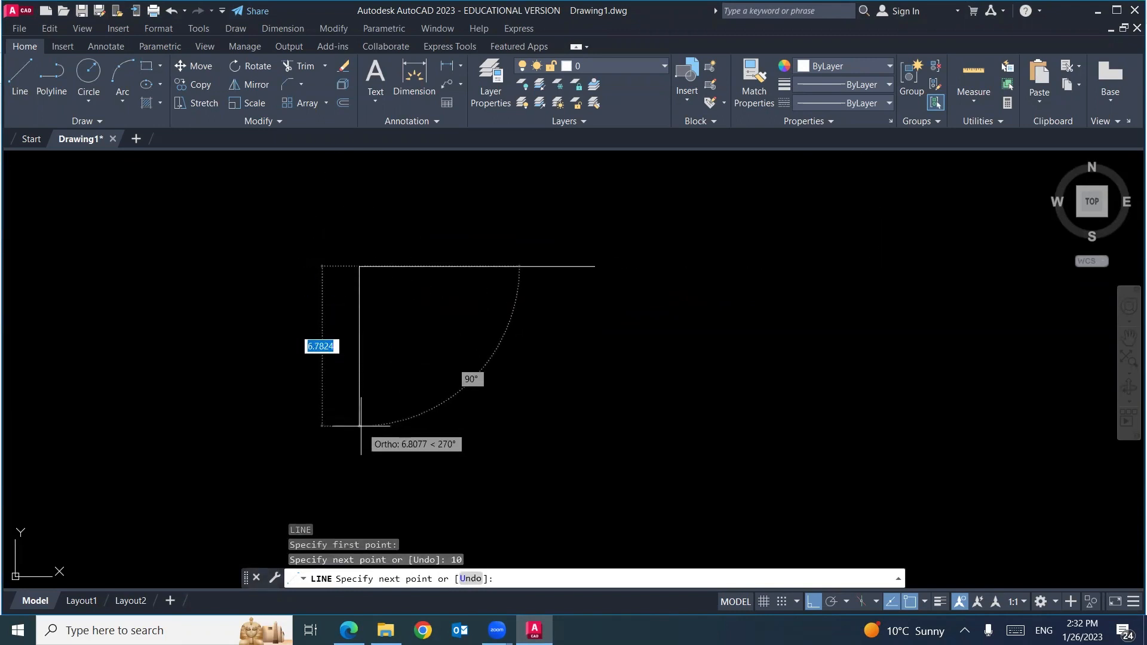
type("10")
key("Return")
key("Escape")
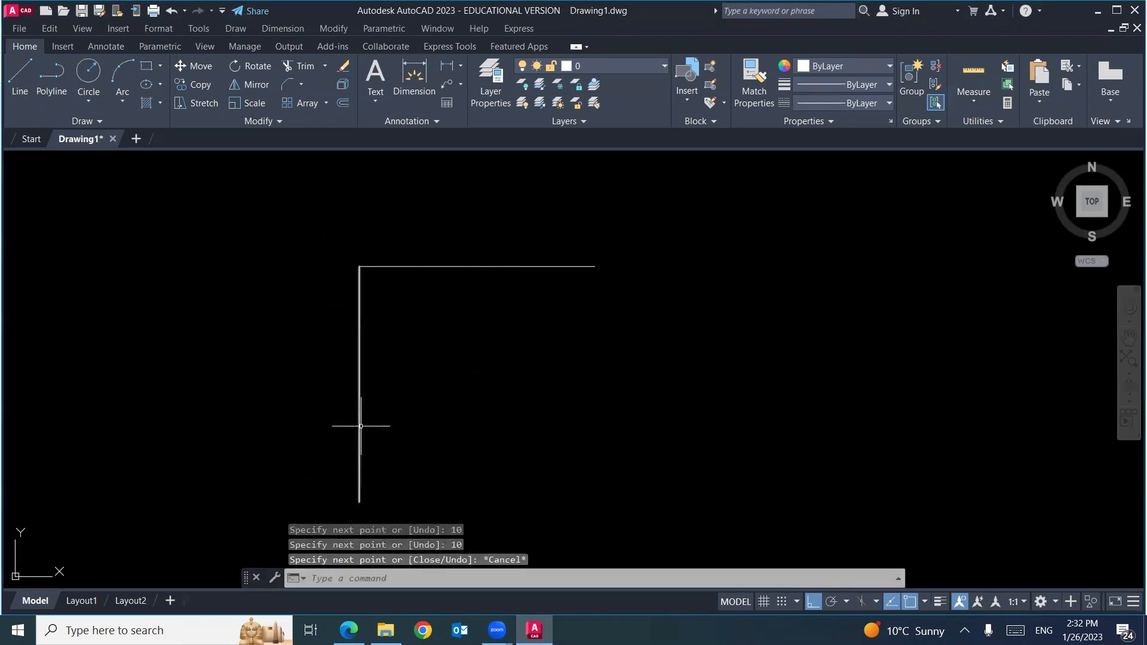
- Chamfer the corner with a first distance of 2.5 on the horizontal line and a second distance of 1 on the vertical line
left_click(287, 86)
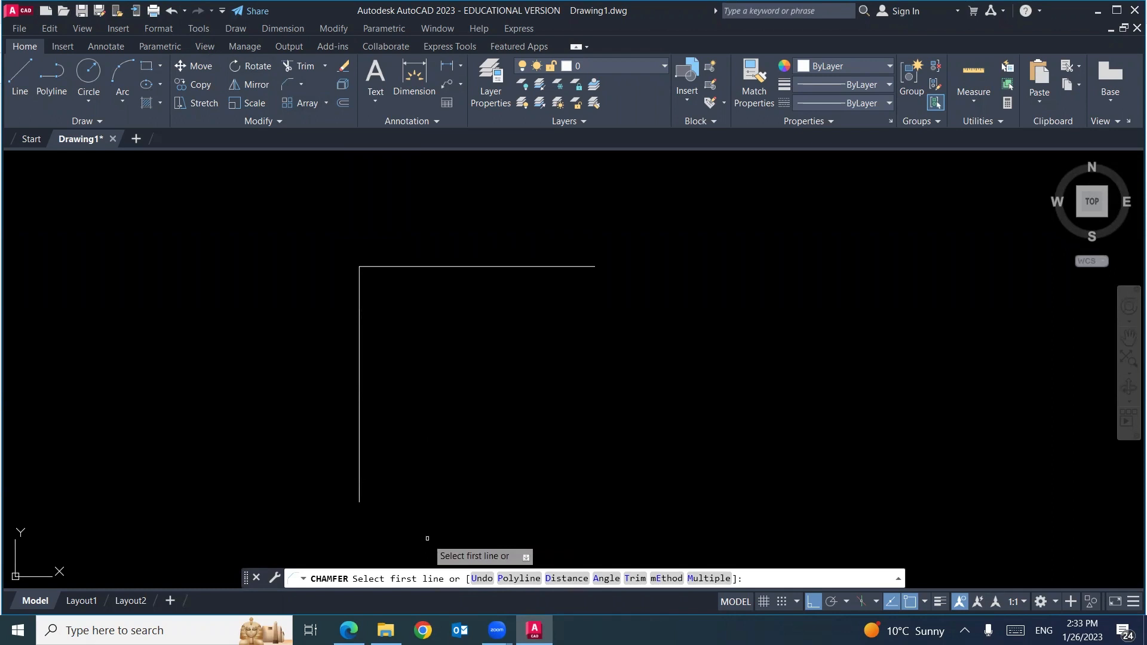
left_click(566, 579)
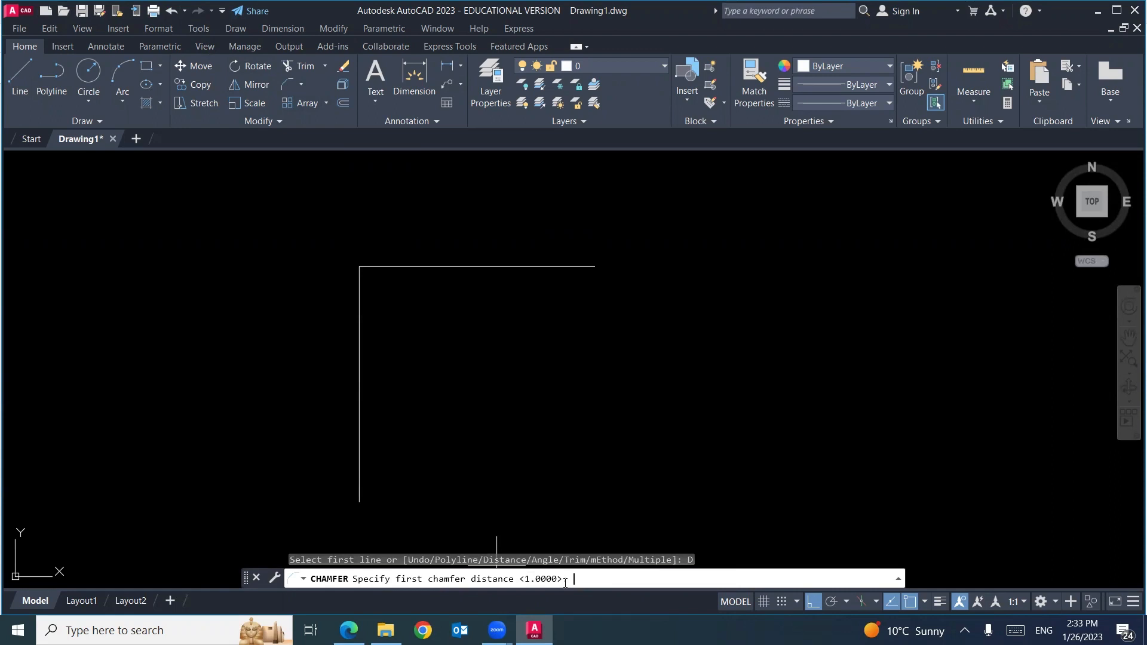
type("2.5")
key("Return")
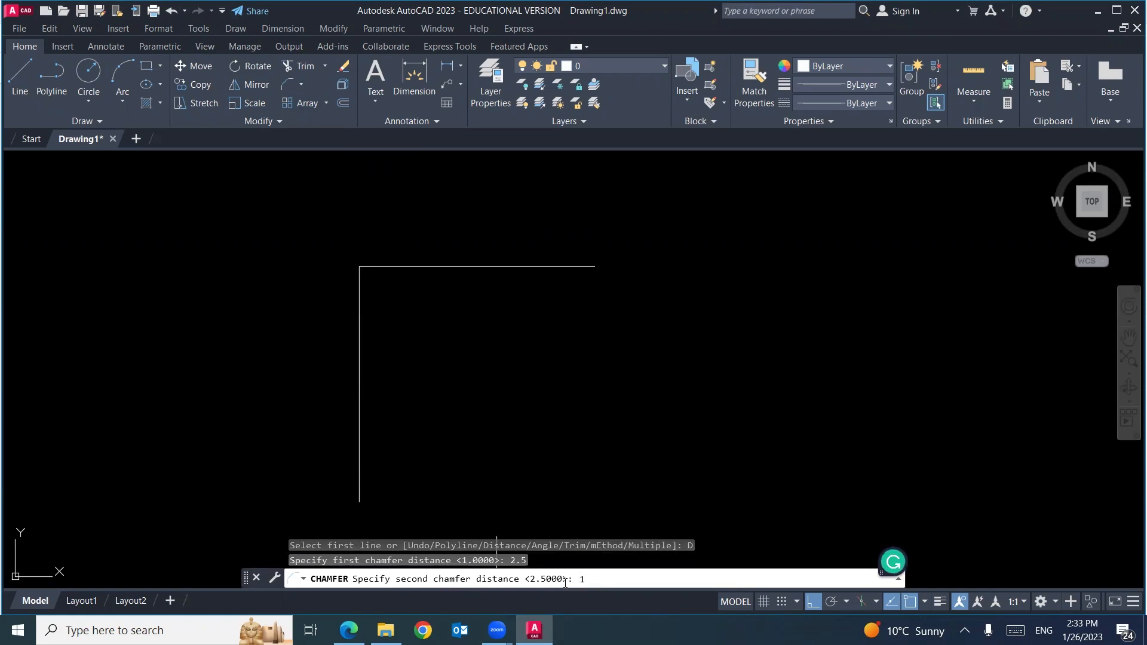
type("1")
key("Return")
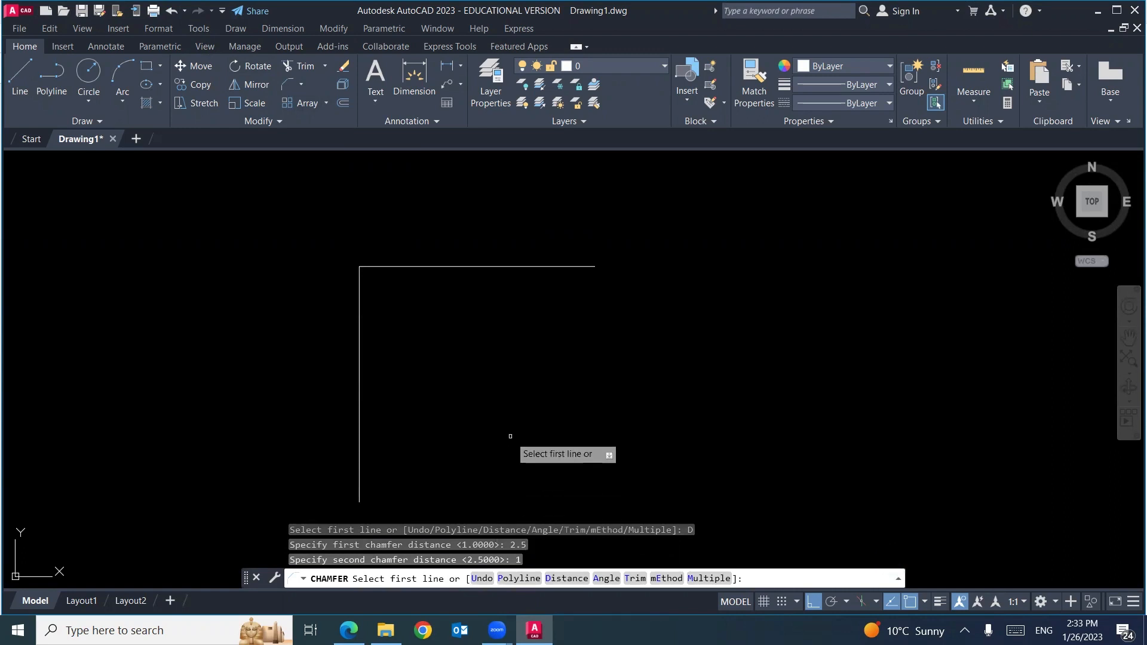
left_click(405, 267)
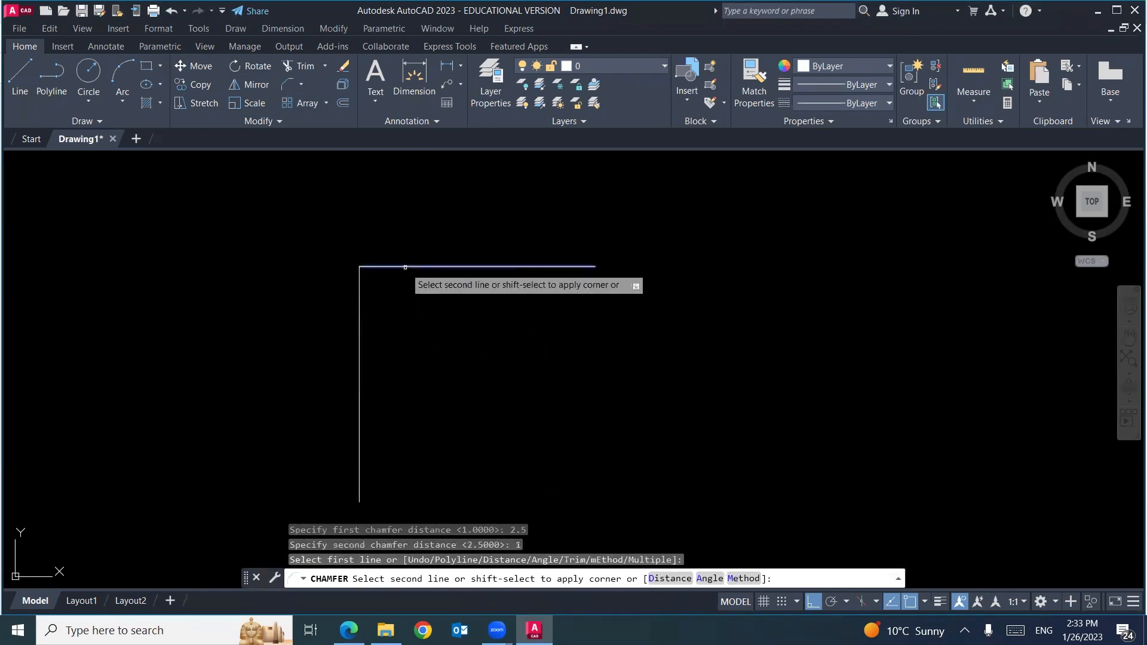
left_click(359, 353)
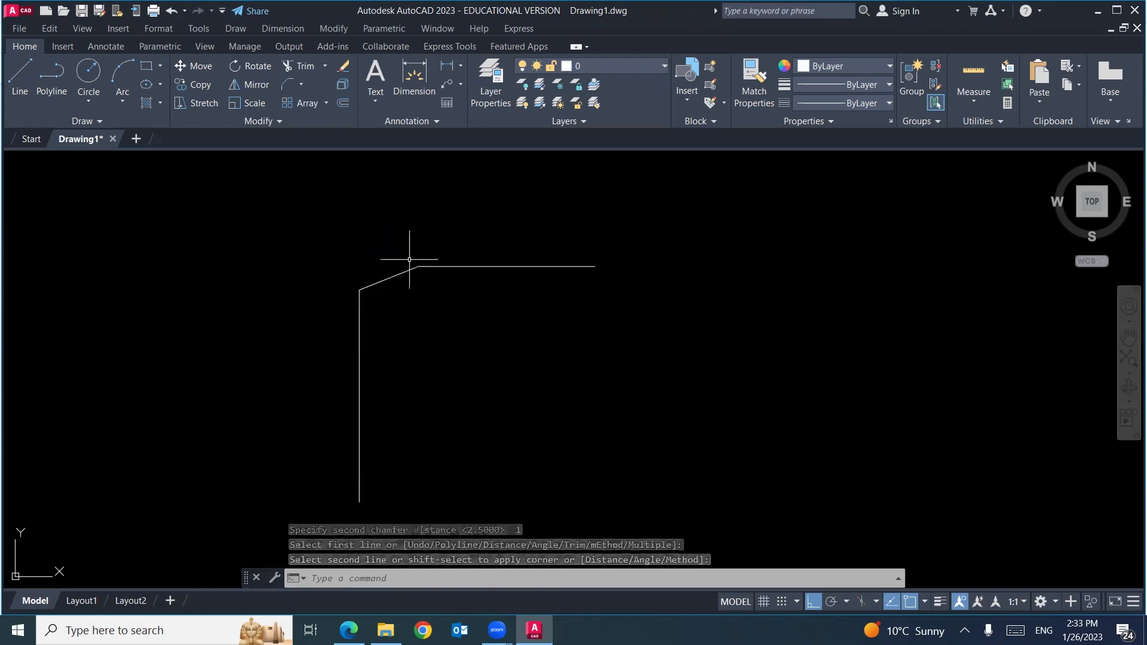
mouse_move(401, 260)
left_mouse_down()
mouse_move(361, 250)
mouse_move(400, 251)
mouse_move(386, 260)
mouse_move(371, 248)
mouse_move(350, 269)
mouse_move(352, 286)
mouse_move(350, 267)
left_mouse_up()
key("space")
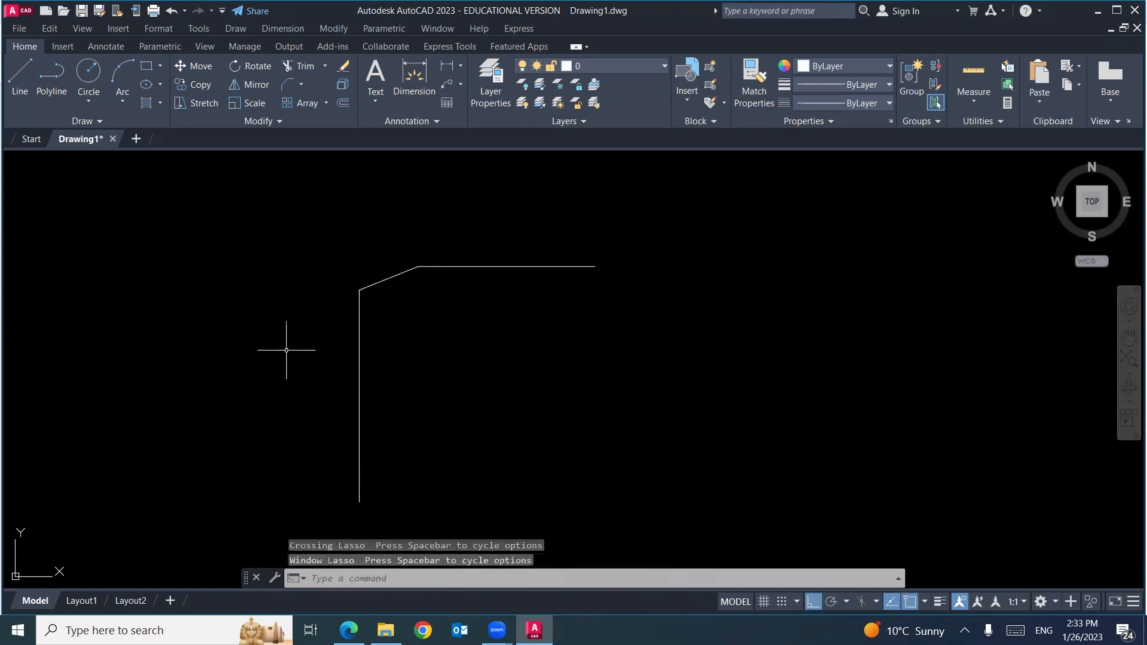
- Erase both 10-unit lines and the chamfer between them
left_click(499, 231)
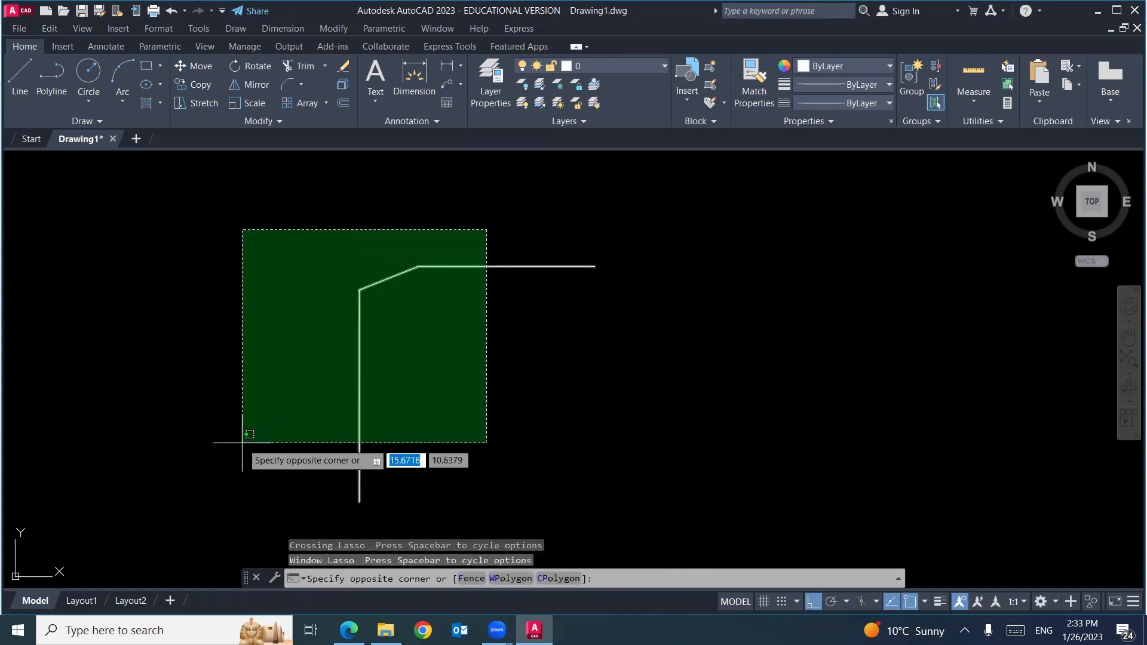
left_click(243, 451)
key("Delete")
- Draw a horizontal line about 13.7 units long and a separate vertical line about 11.1 units long crossing it near its left end
type("l")
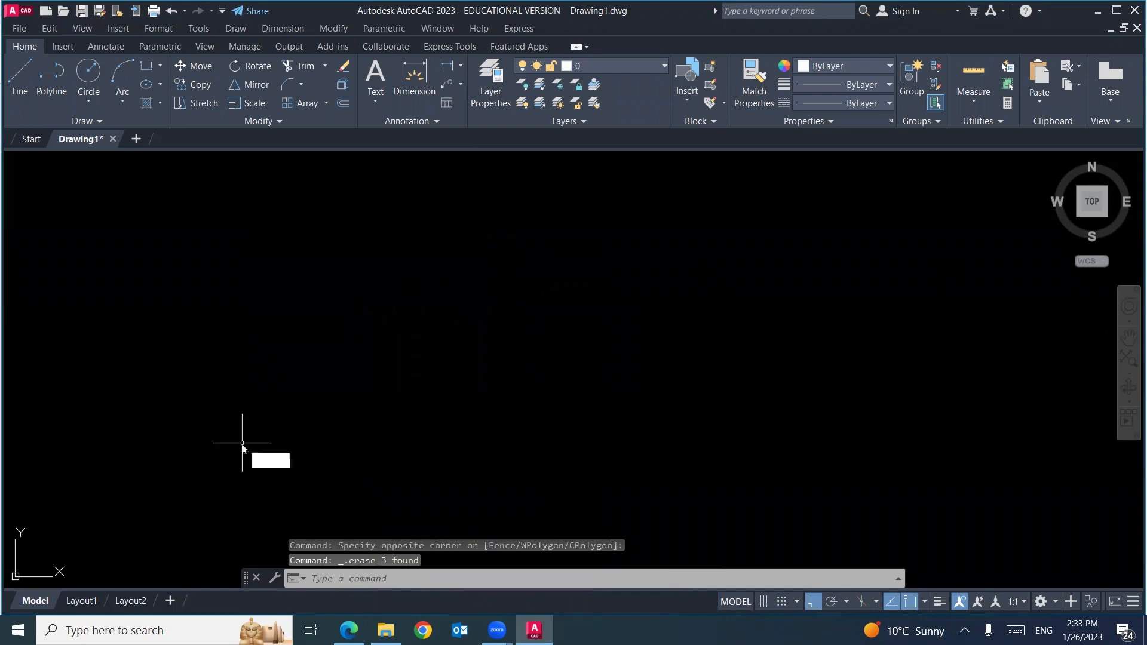
key("Return")
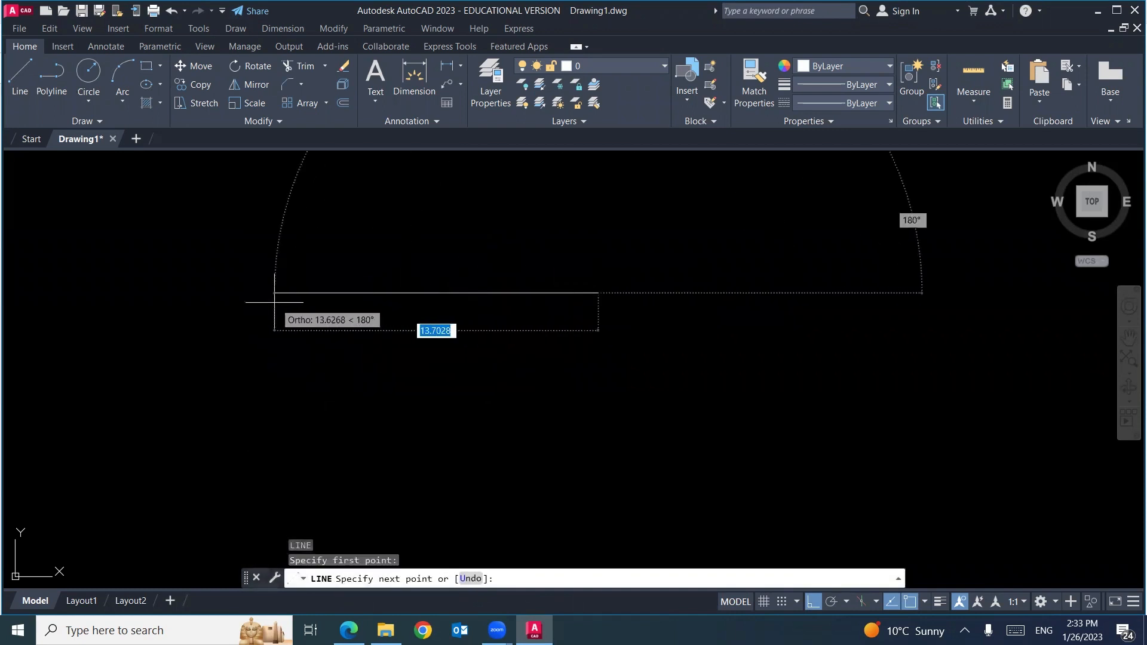
left_click(277, 294)
key("Return")
key("Return")
left_click(341, 214)
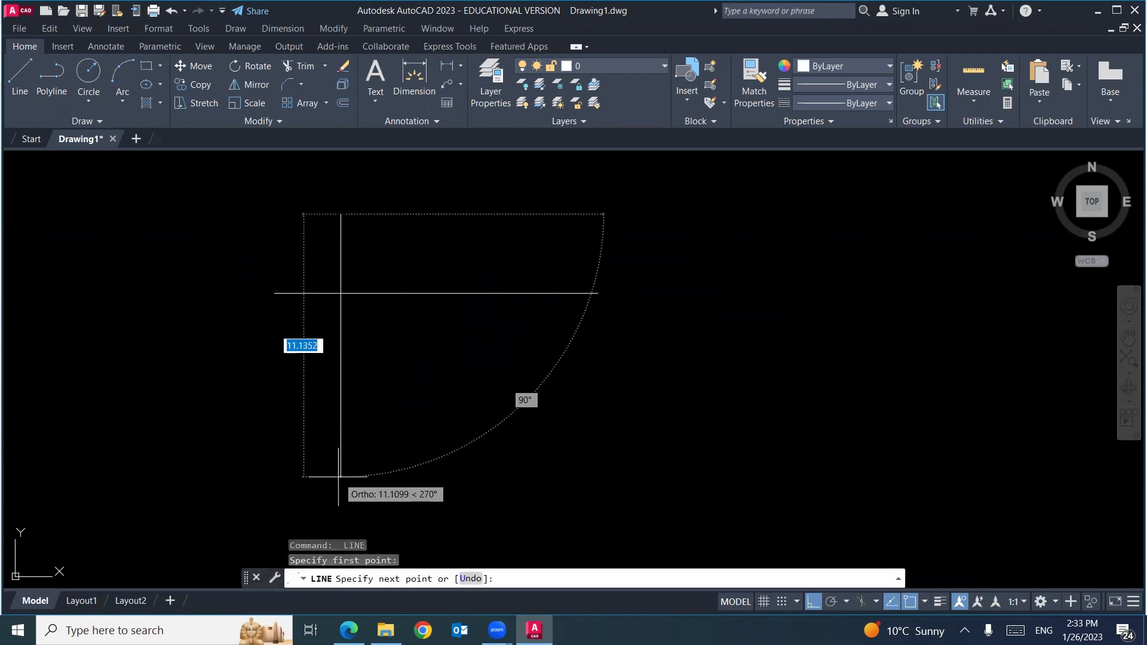
left_click(340, 476)
key("Return")
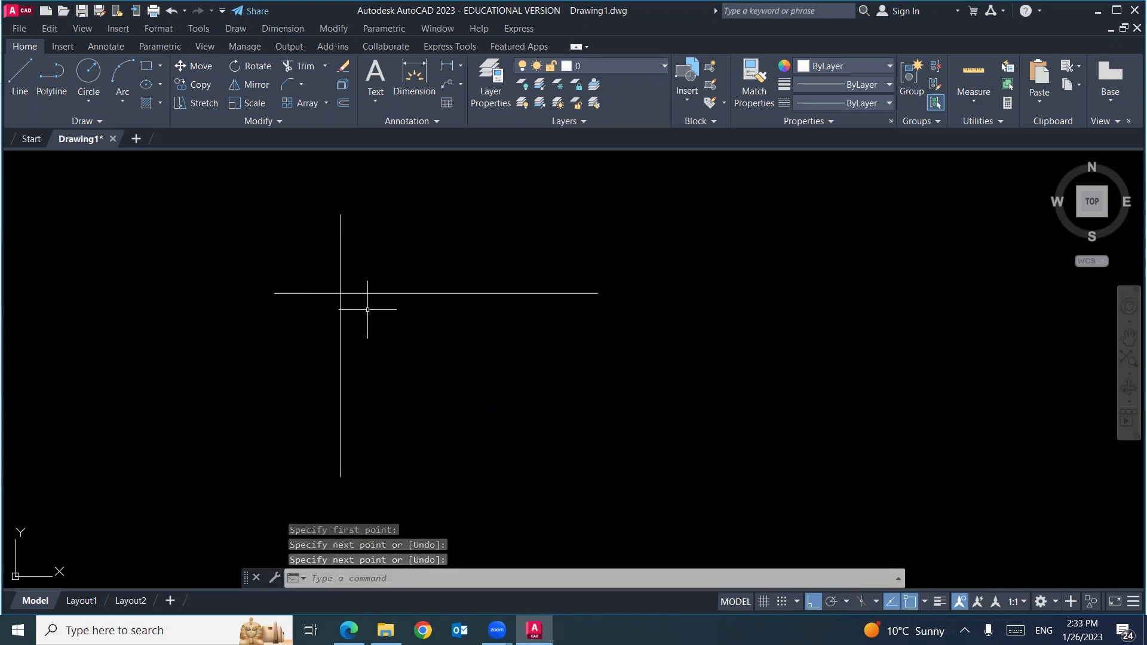
- Select the crossing vertical and horizontal lines at their overhanging ends and clear the selection
left_click(346, 211)
left_click(321, 288)
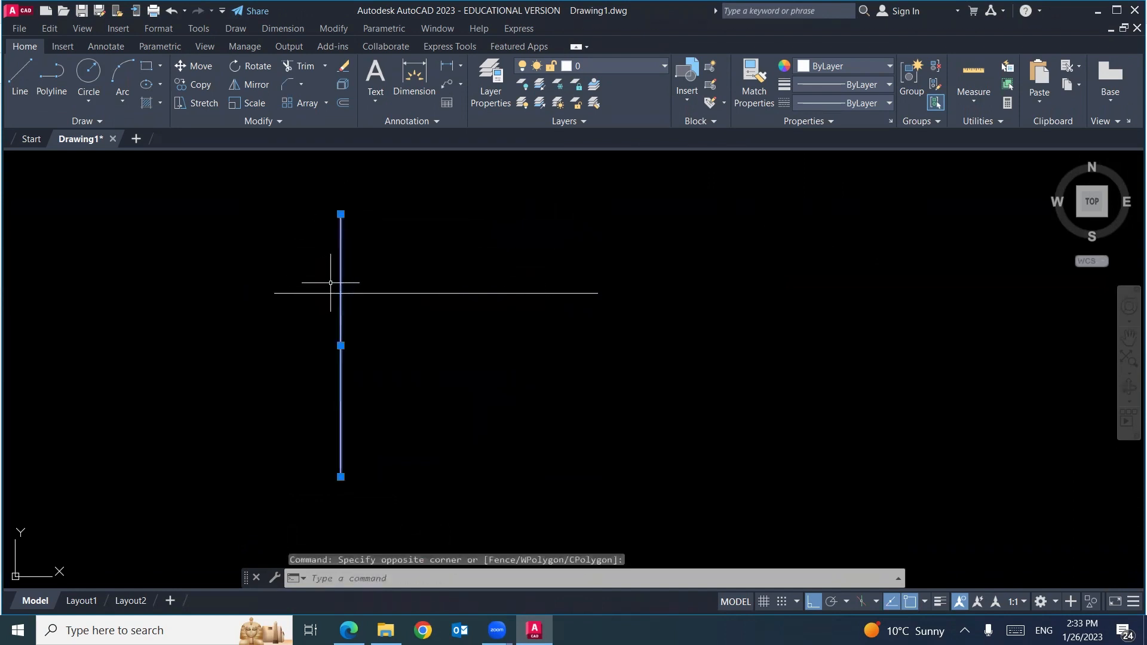
left_click(341, 312)
left_click(259, 282)
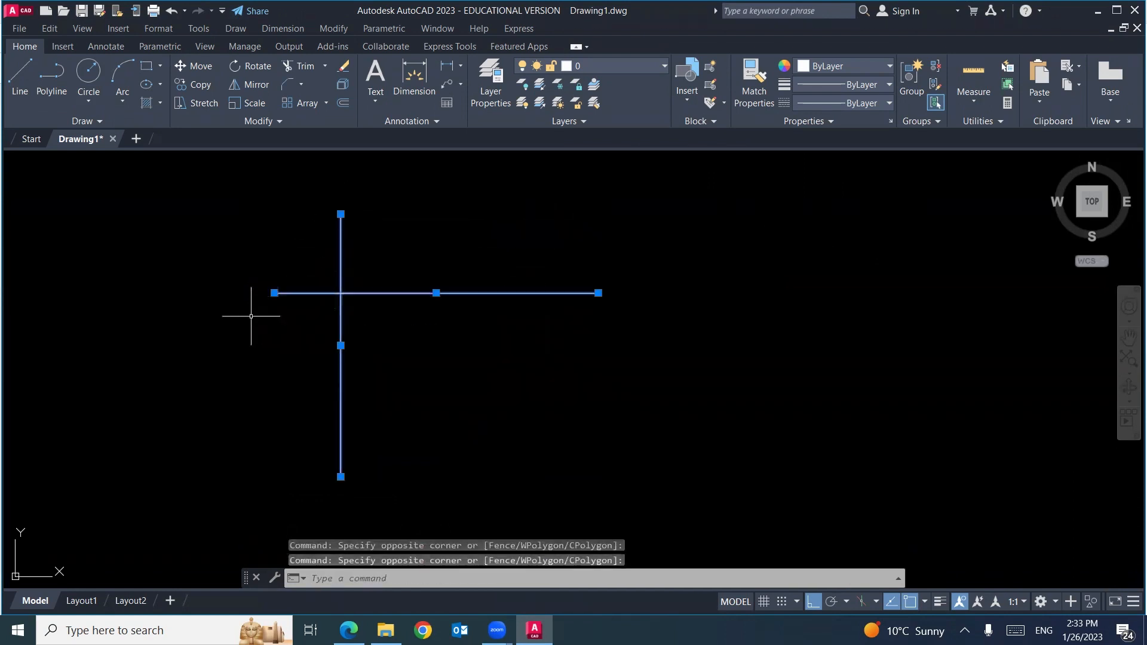
key("Escape")
- Erase the vertical line and undo the erasure
left_click(339, 236)
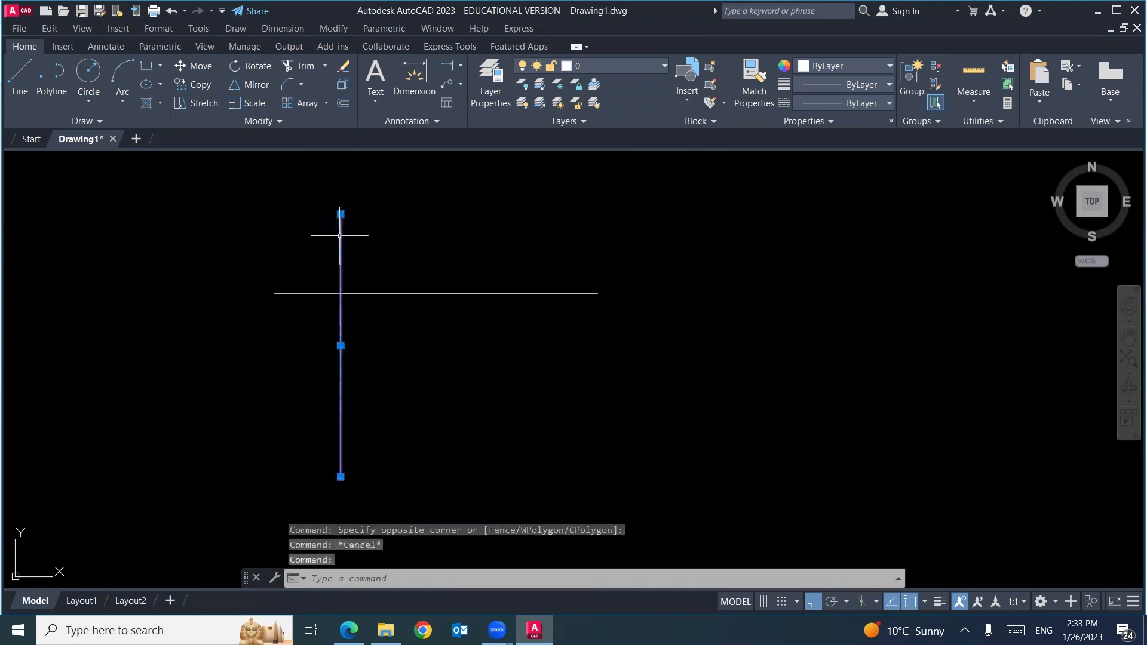
key("Delete")
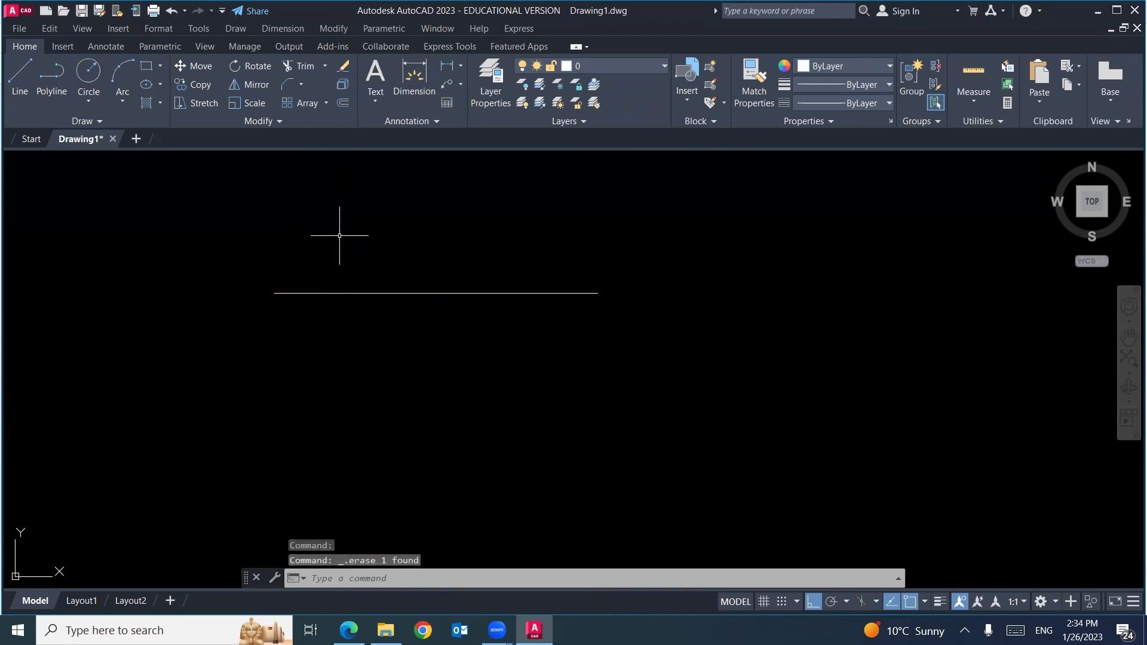
key("ctrl+z")
left_click(363, 198)
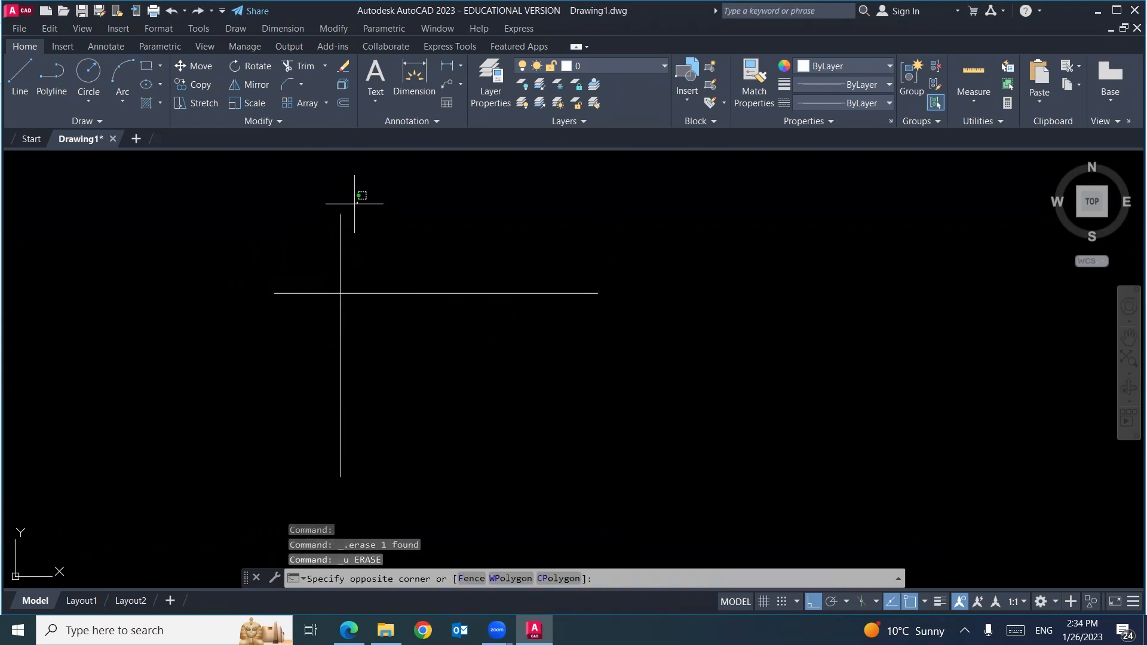
key("Escape")
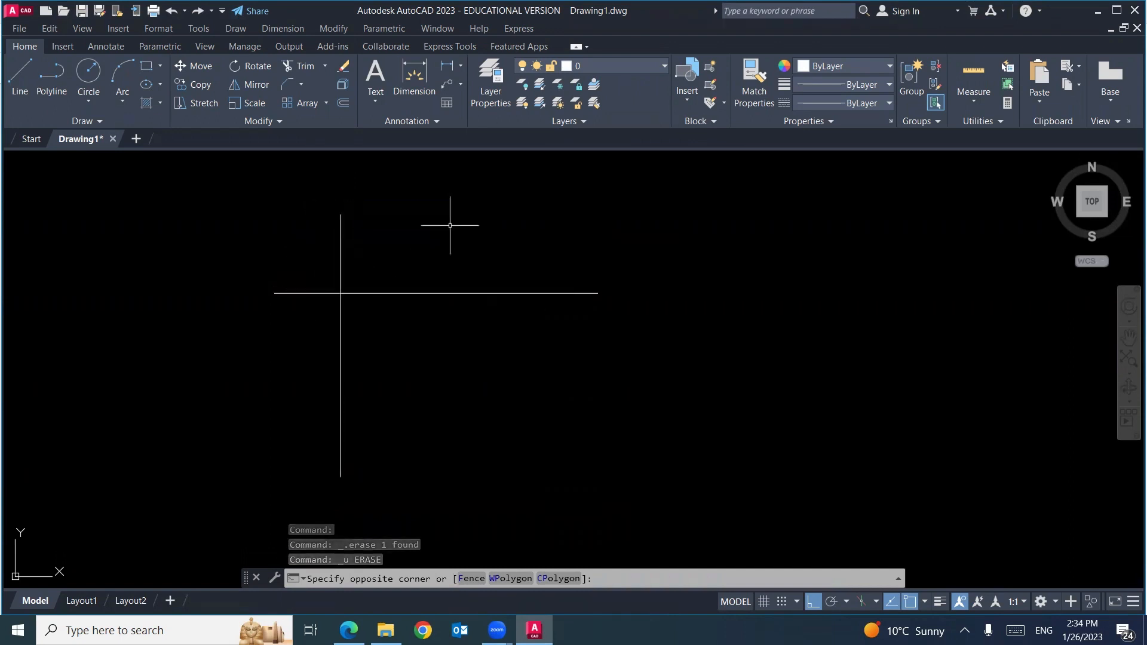
left_click(336, 277)
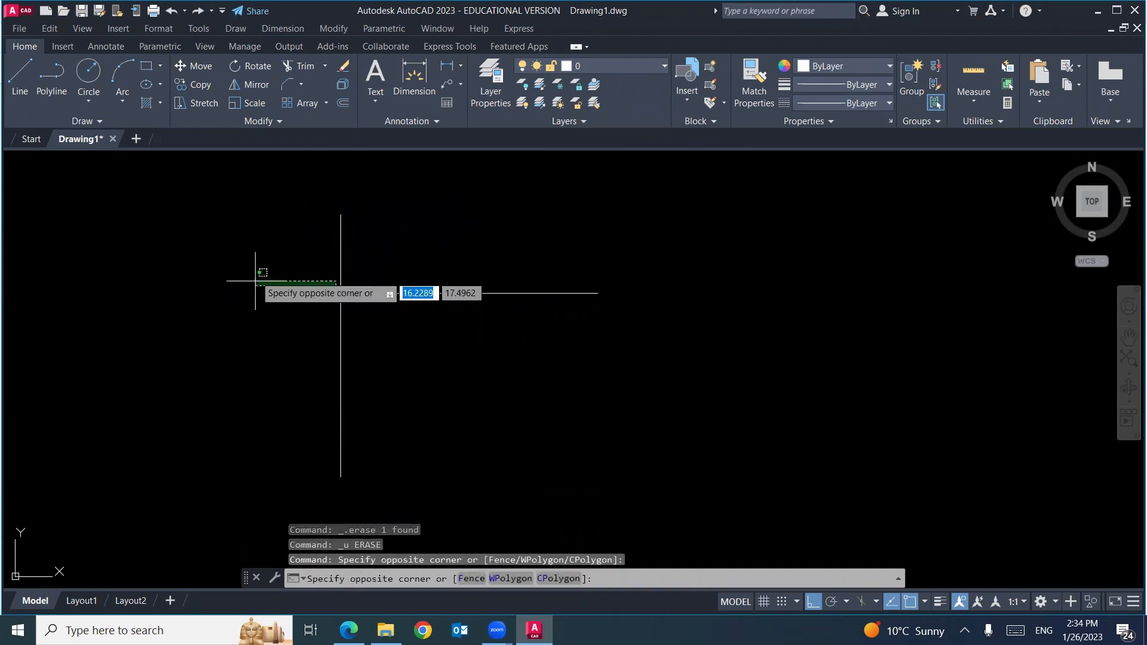
left_click(255, 280)
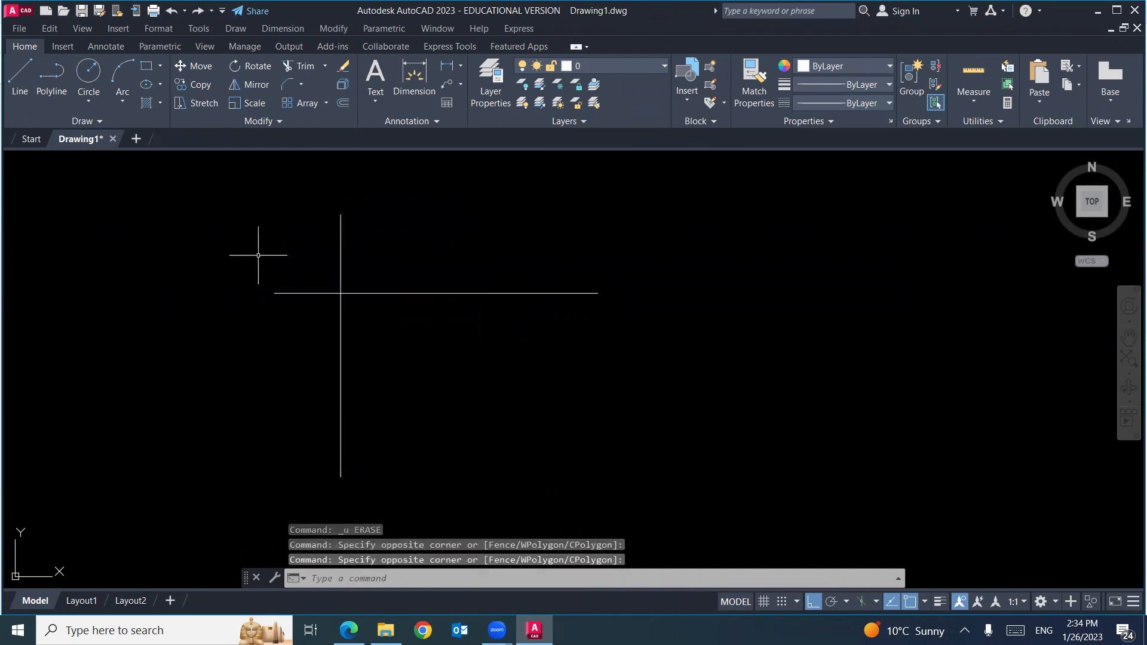
- Chamfer the crossing lines with both distances set to 0, keeping the horizontal line's right part and the vertical line's lower part
left_click(286, 83)
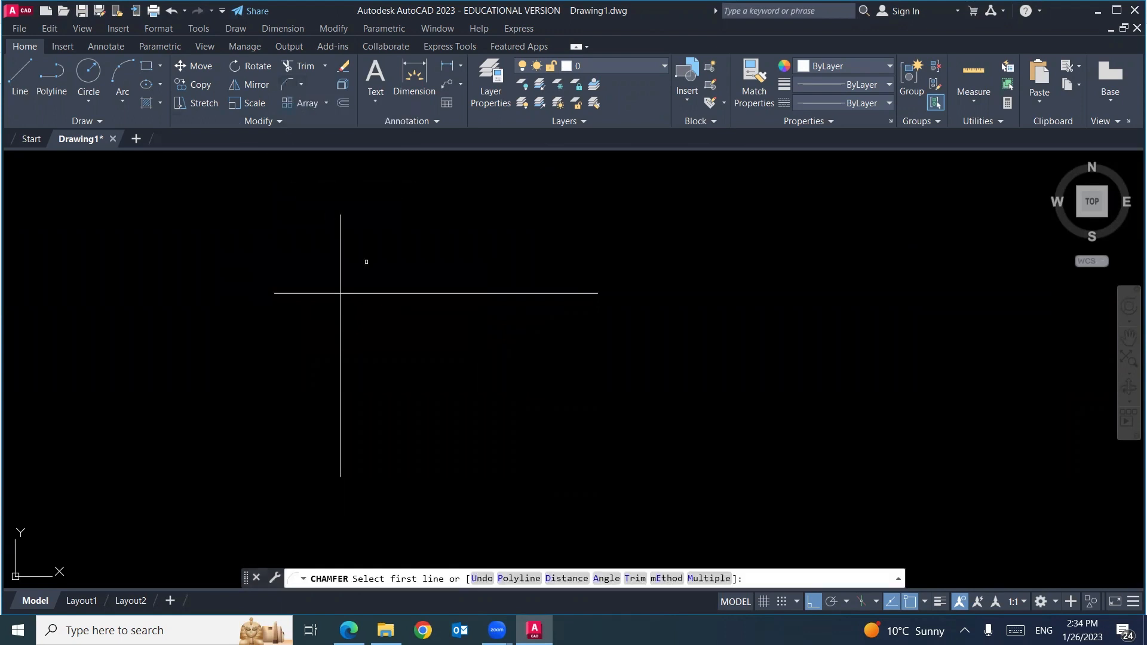
left_click(566, 578)
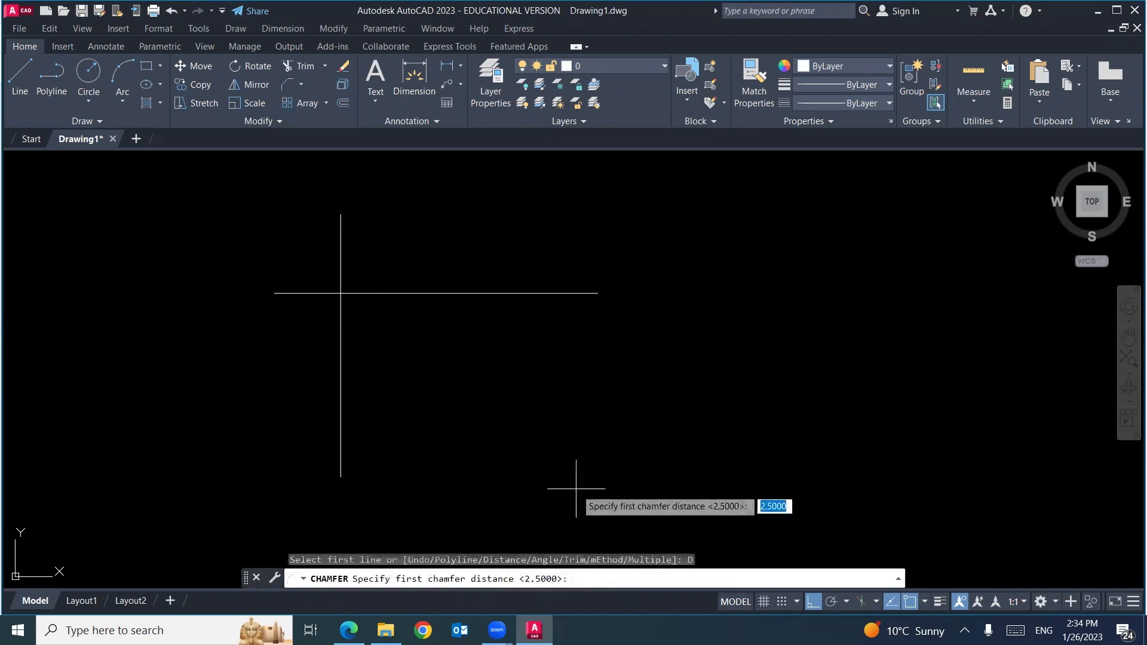
type("0")
key("Return")
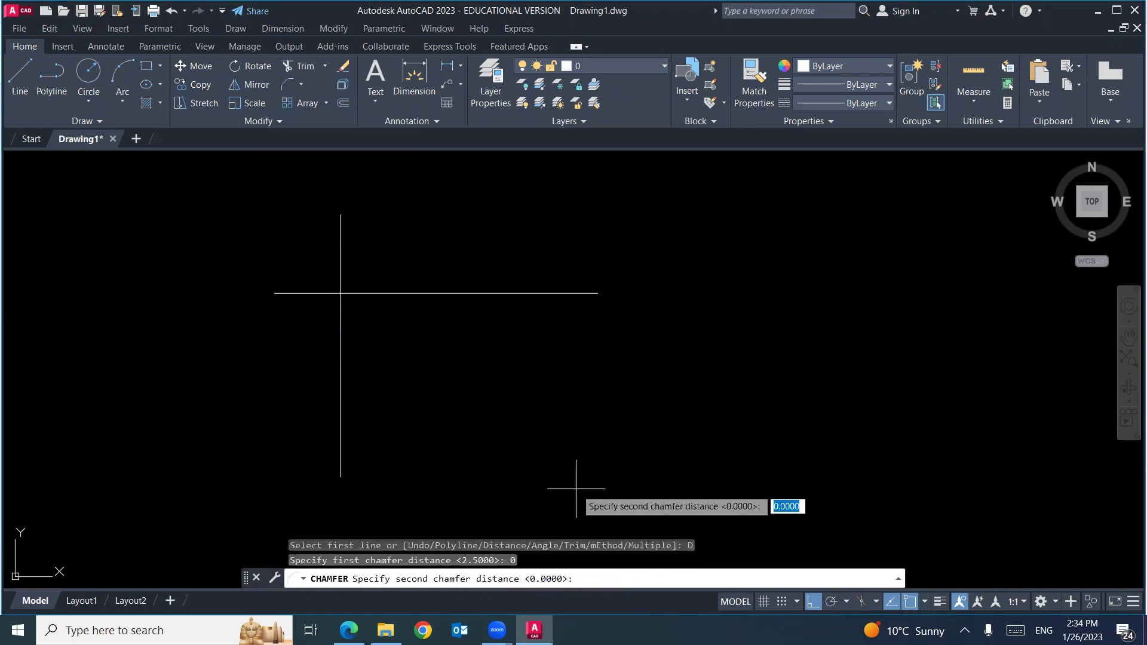
type("0")
key("Return")
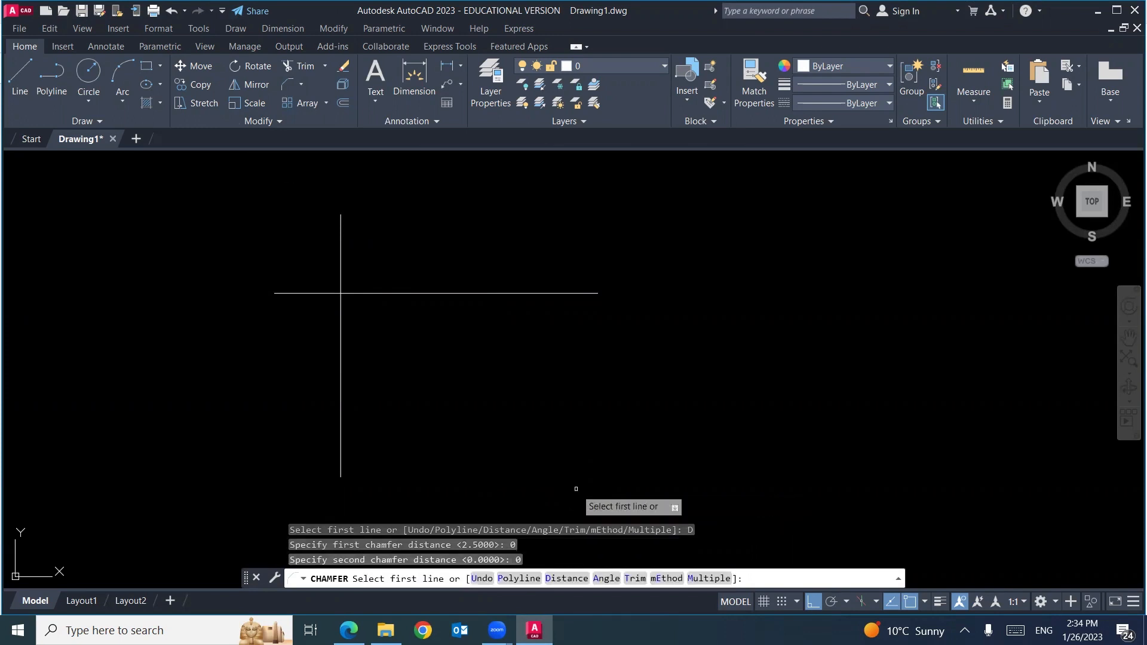
left_click(440, 292)
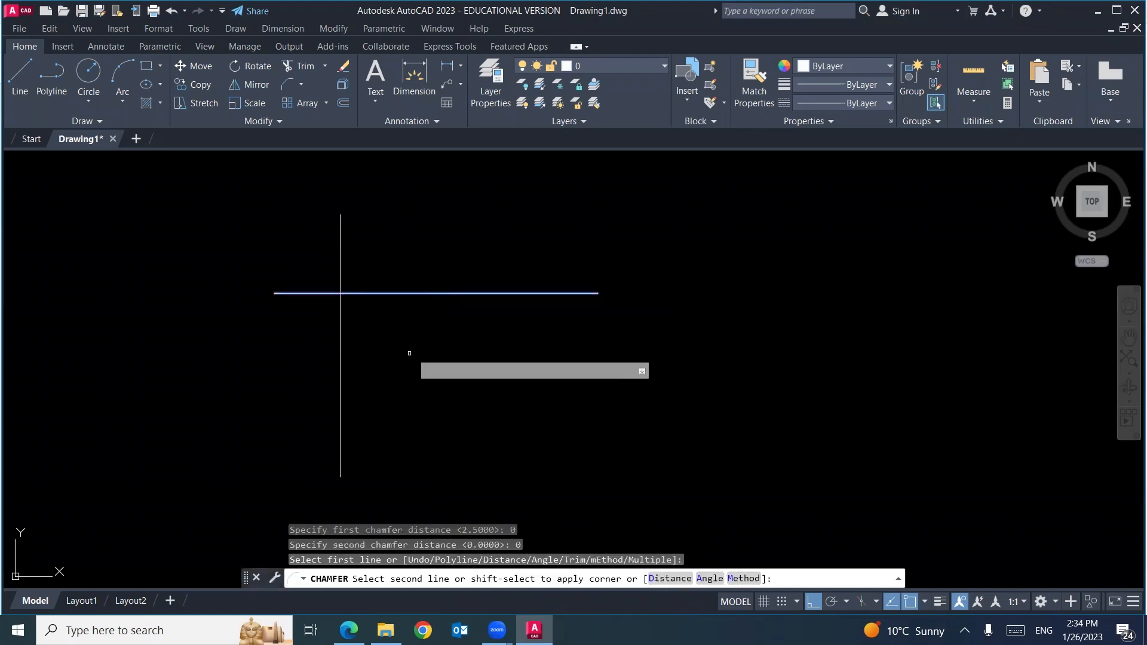
left_click(341, 377)
left_click(352, 213)
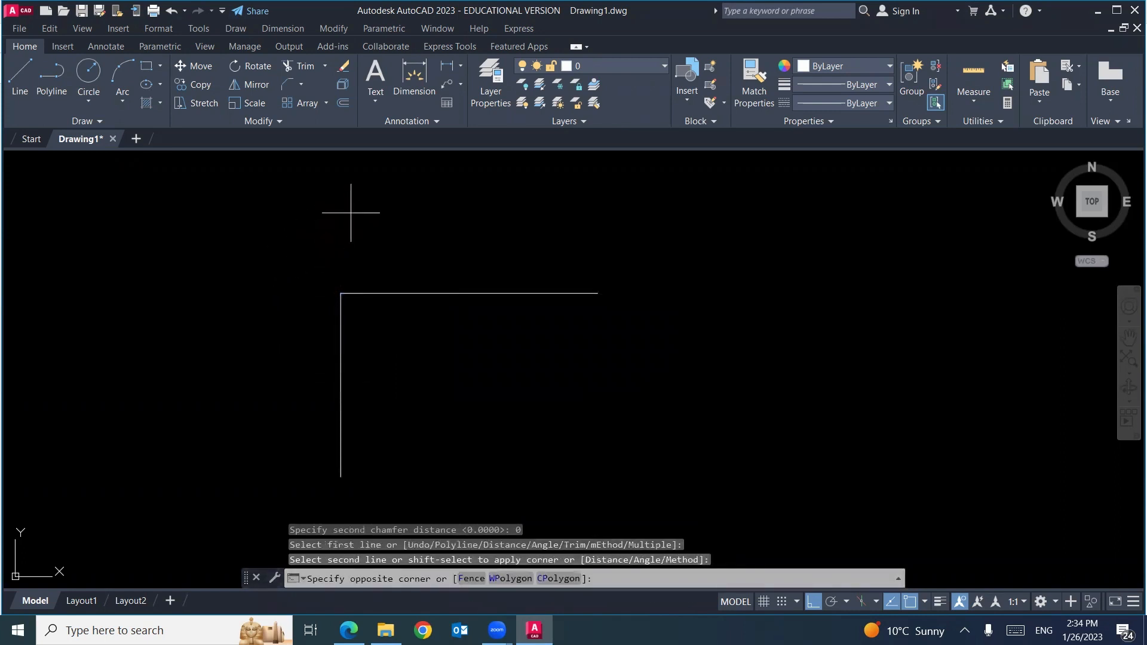
left_click(273, 286)
left_click(333, 274)
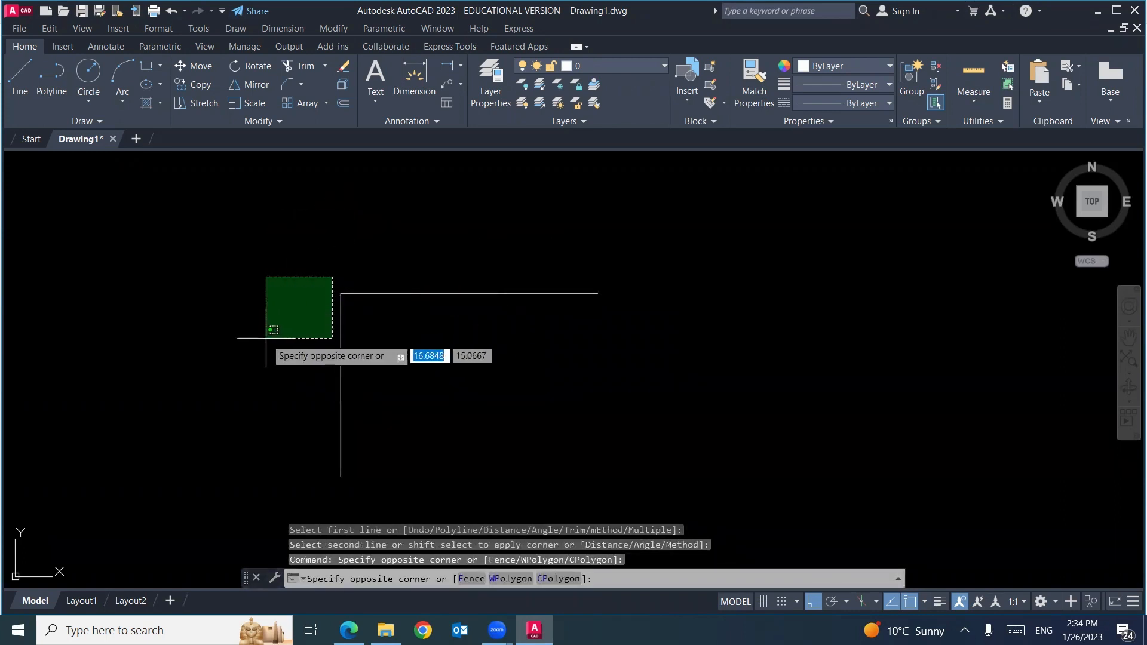
left_click(268, 337)
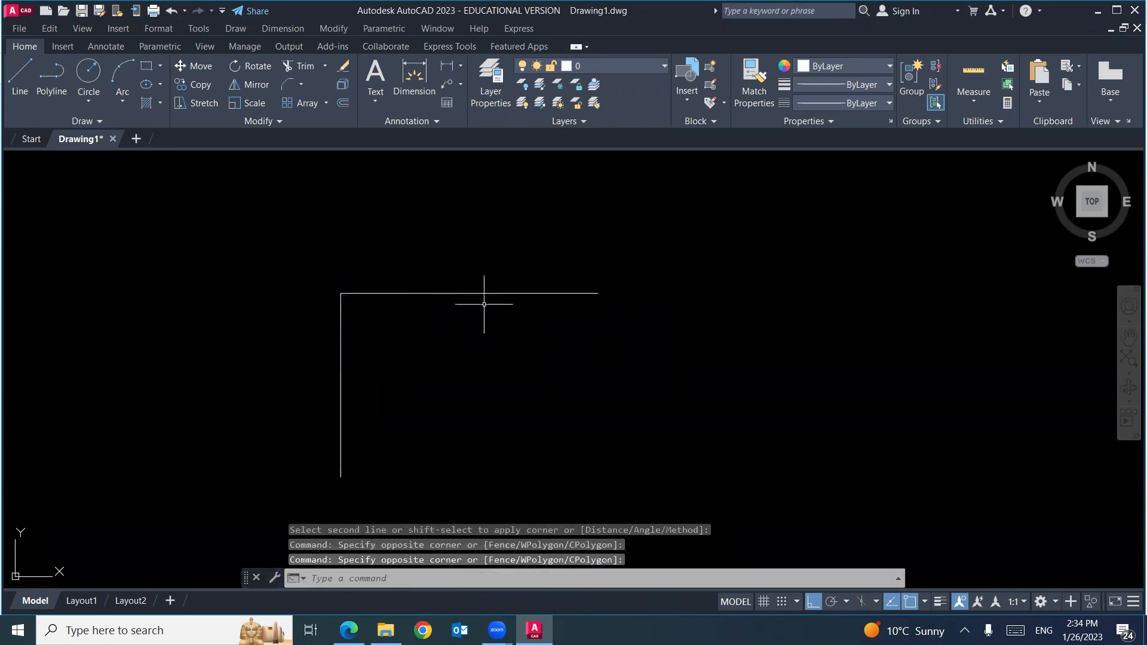
- Erase both lines of the zero-distance chamfered corner
left_click(486, 283)
left_click(240, 435)
key("Delete")
- Draw a horizontal line and a separate, shorter vertical line crossing it near its left end, with both lines overhanging the intersection
type("l")
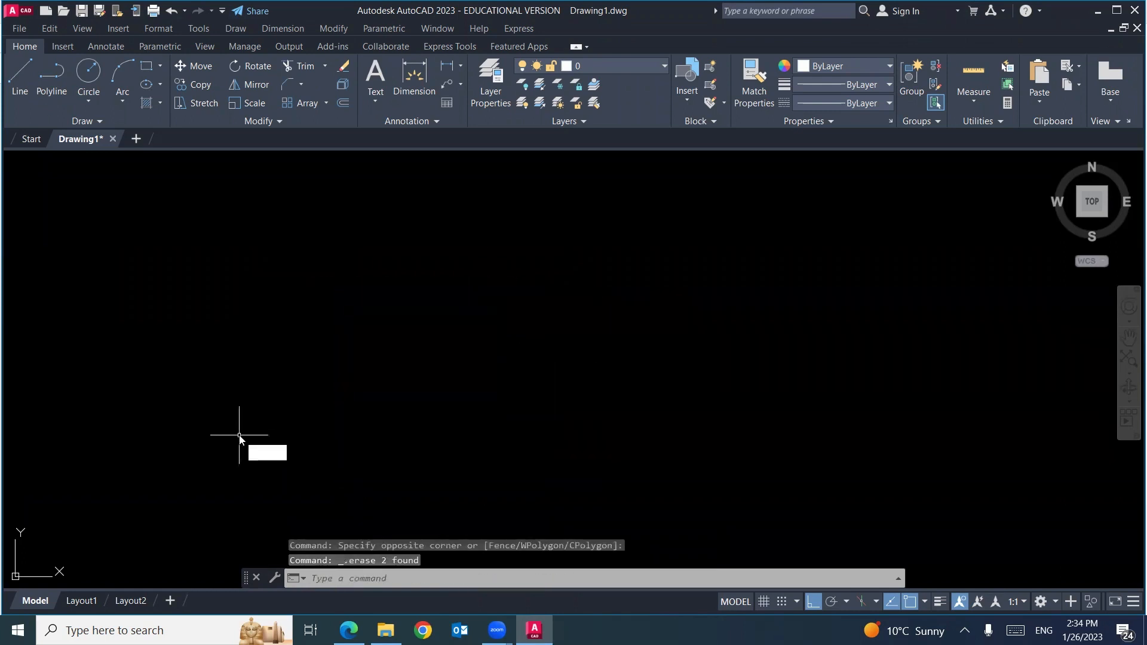
key("Return")
left_click(536, 331)
key("Return")
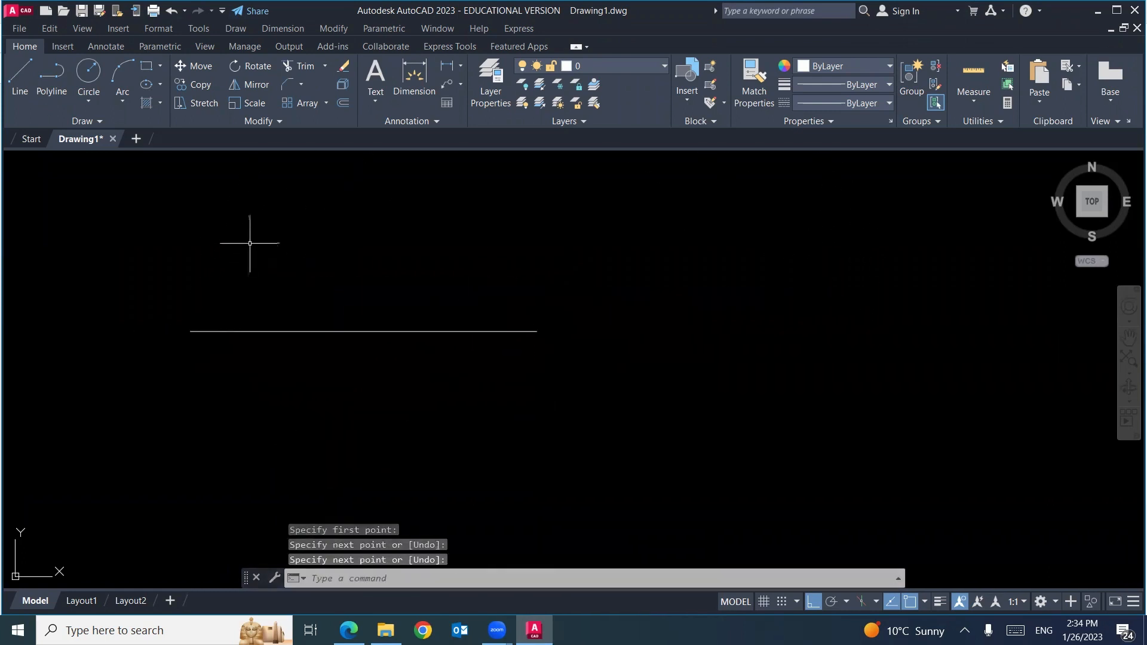
key("Return")
left_click(251, 236)
left_click(251, 484)
key("Return")
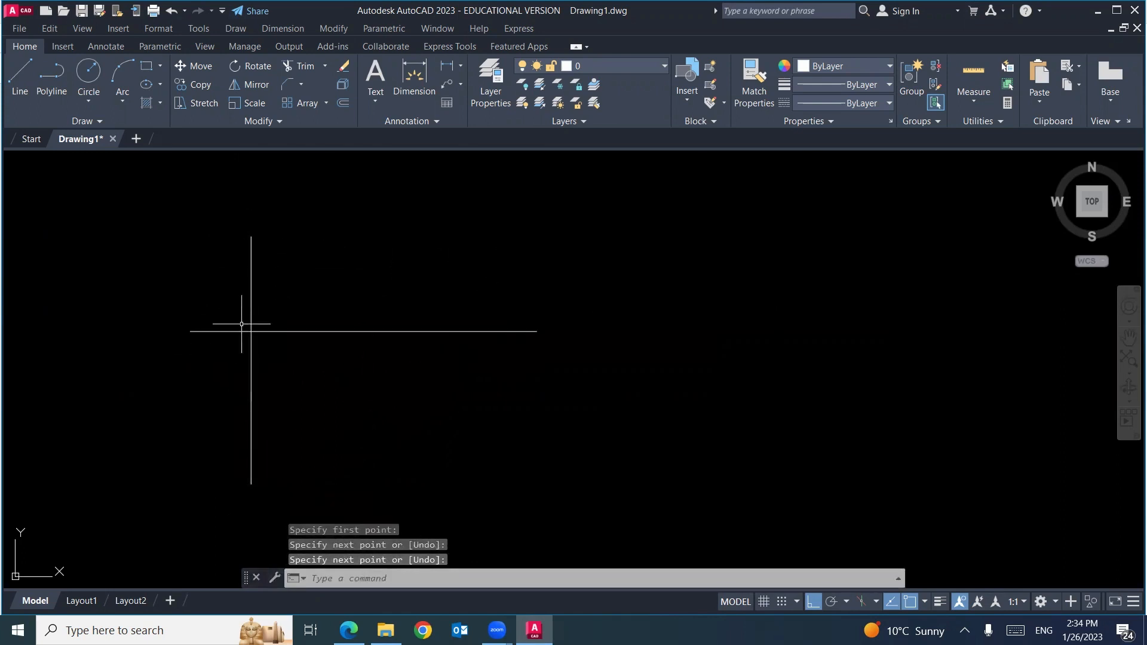
- Select the vertical line at its overhanging upper part and clear the selection
left_click(272, 224)
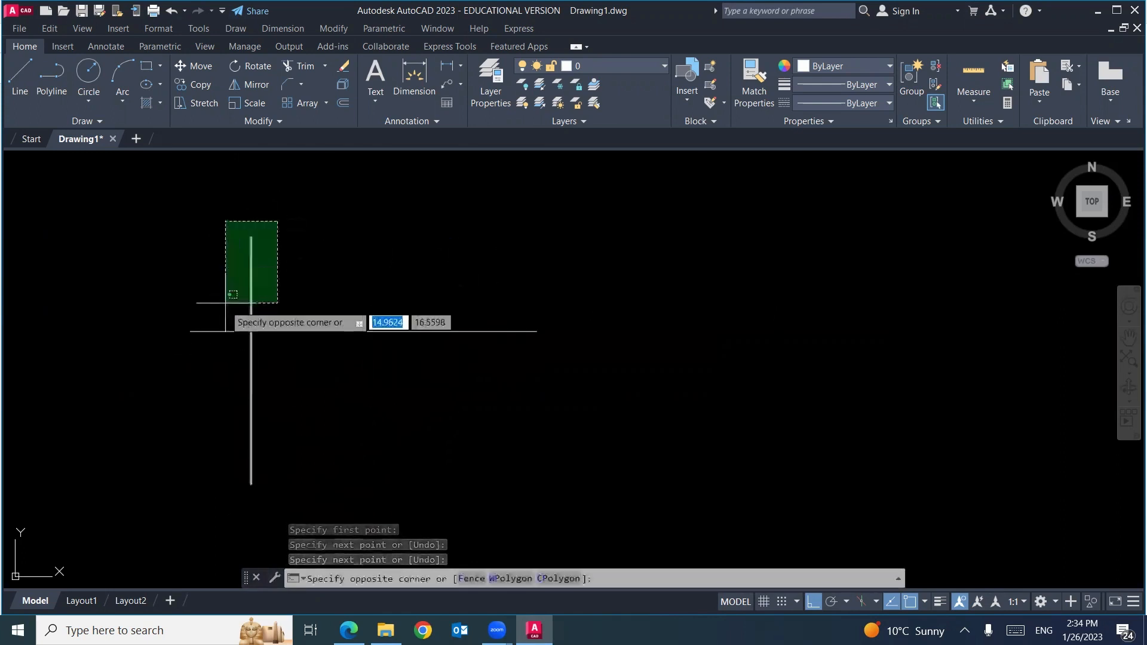
left_click(226, 304)
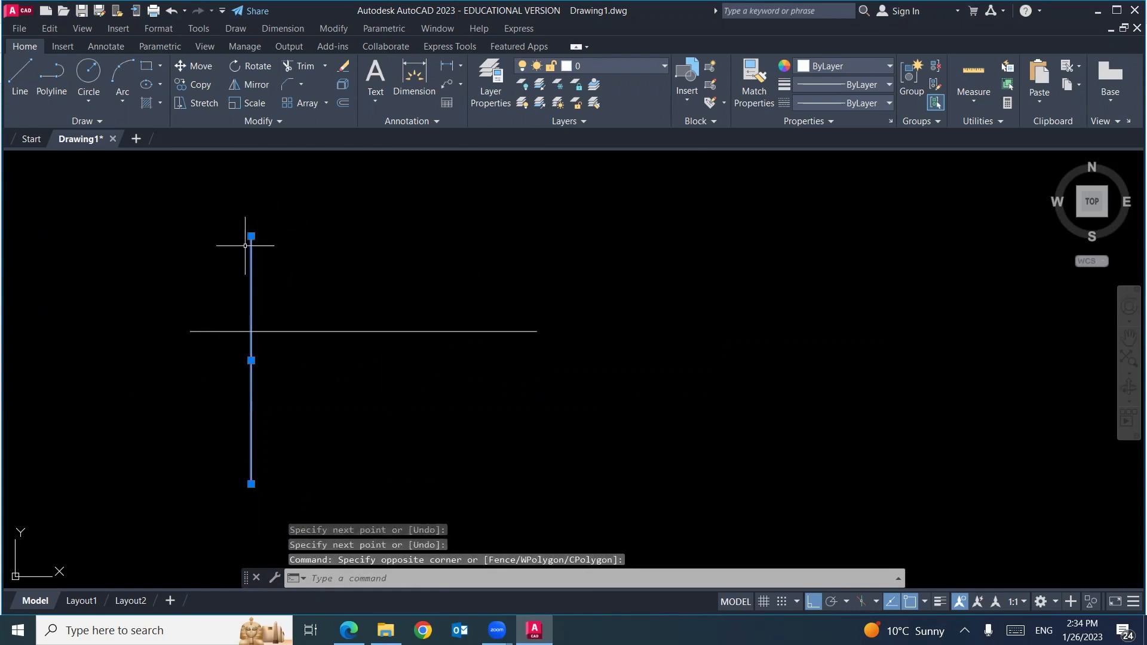
key("Escape")
key("Escape")
key("Escape")
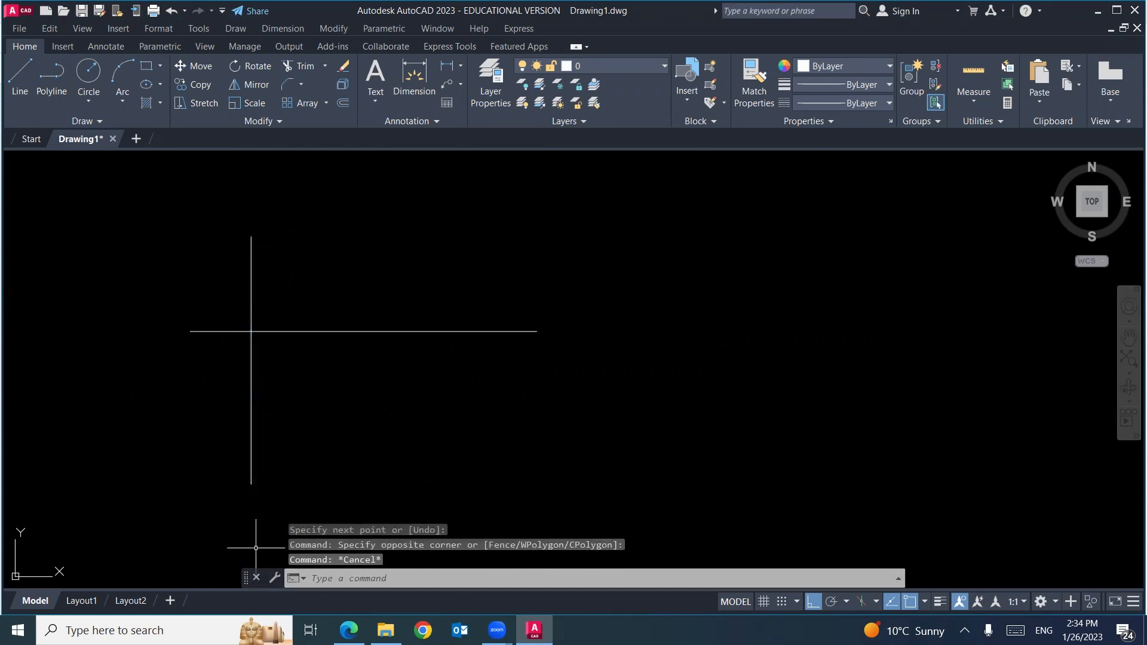
- Chamfer the crossing lines with both distances set to 0, keeping the horizontal line's right part and the vertical line's lower part
left_click(286, 87)
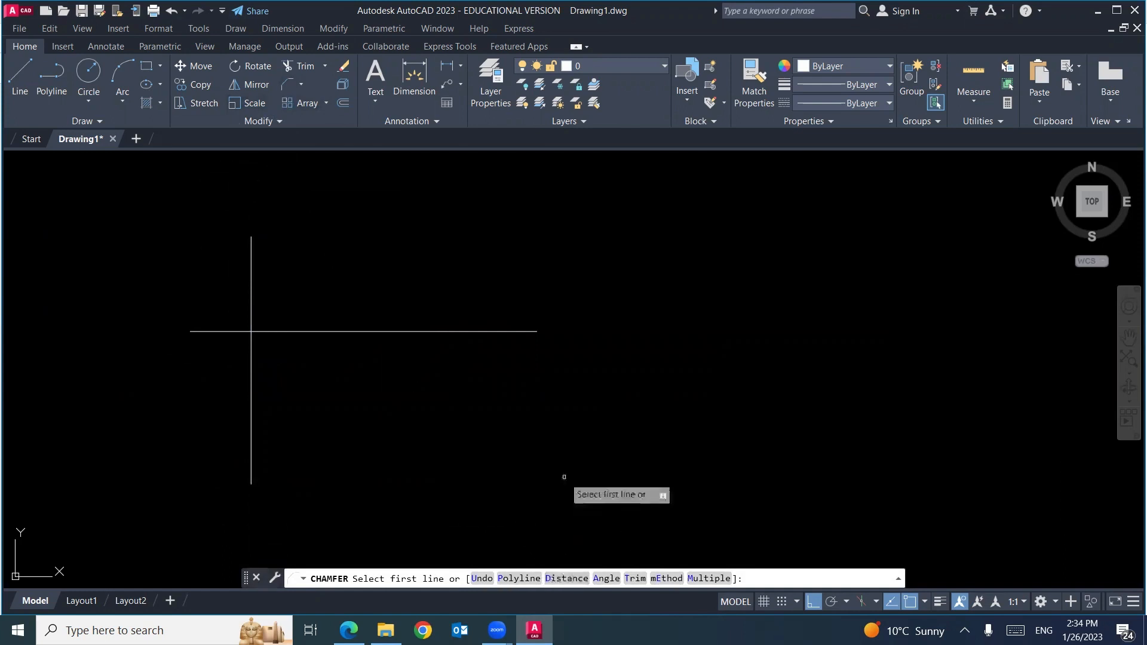
type("d")
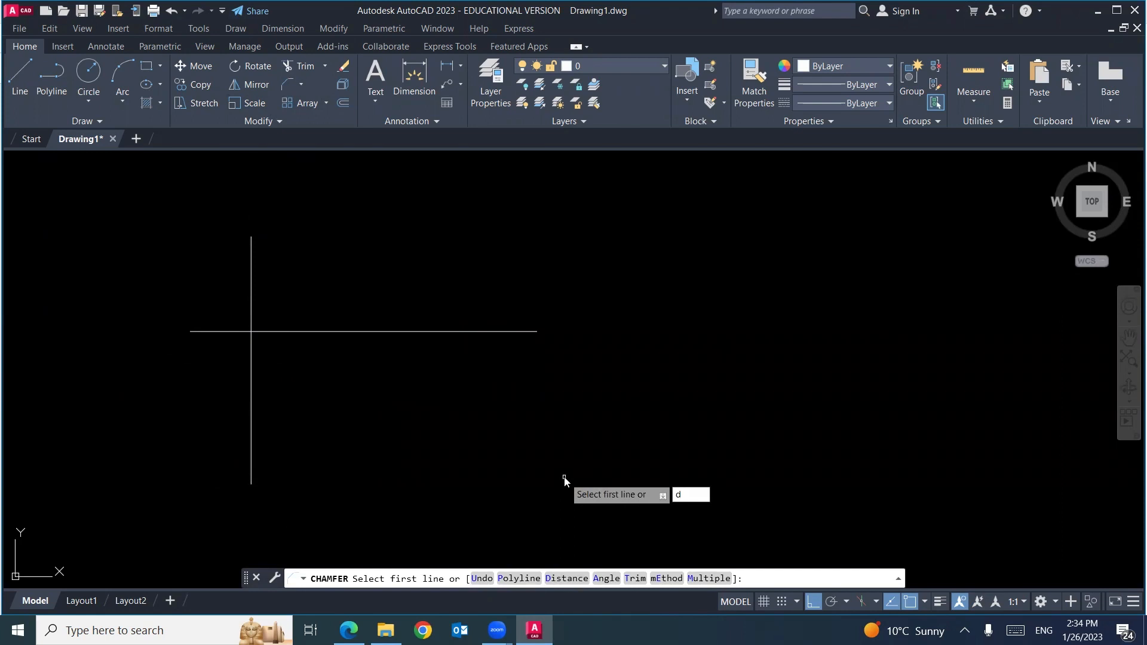
key("Return")
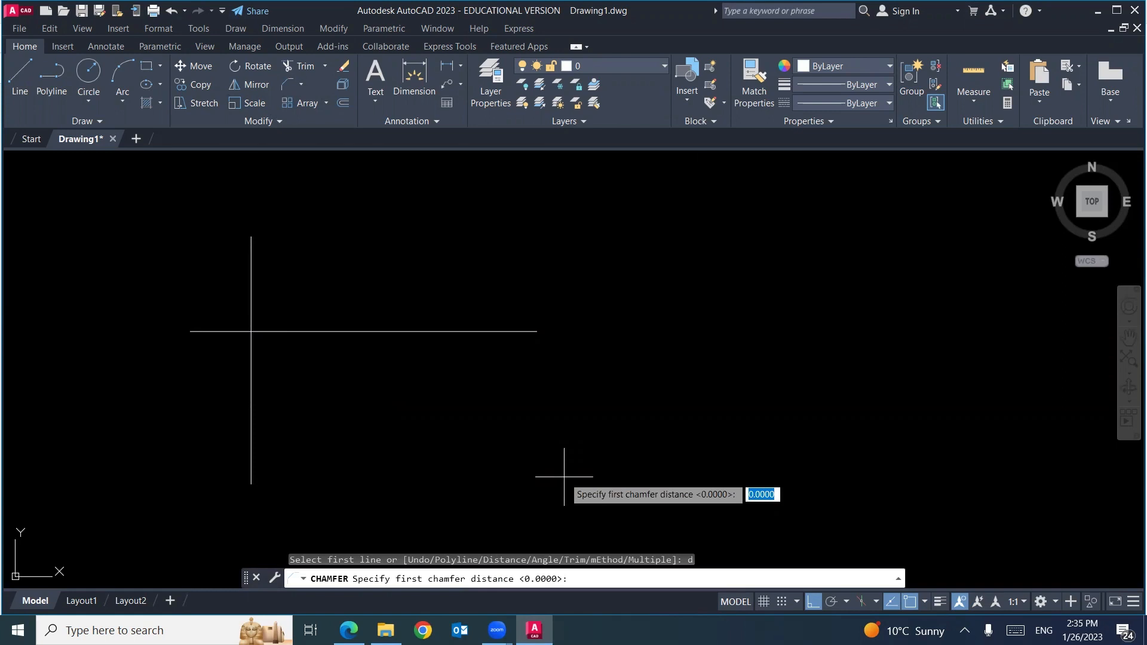
type("0")
key("Return")
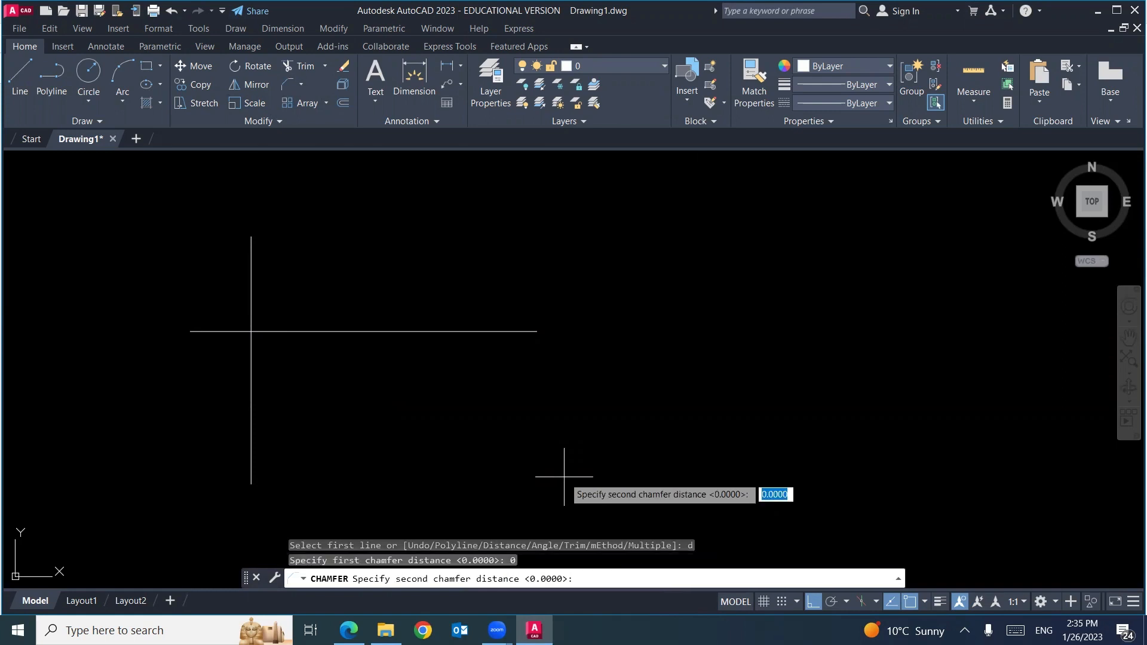
type("0")
key("Return")
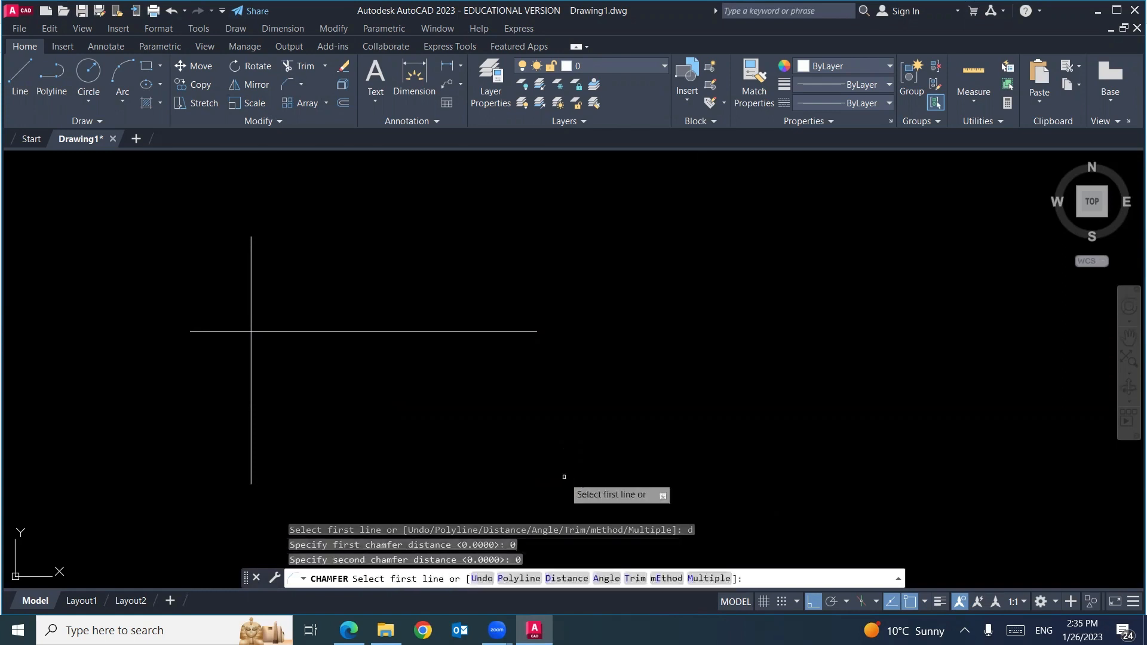
left_click(314, 331)
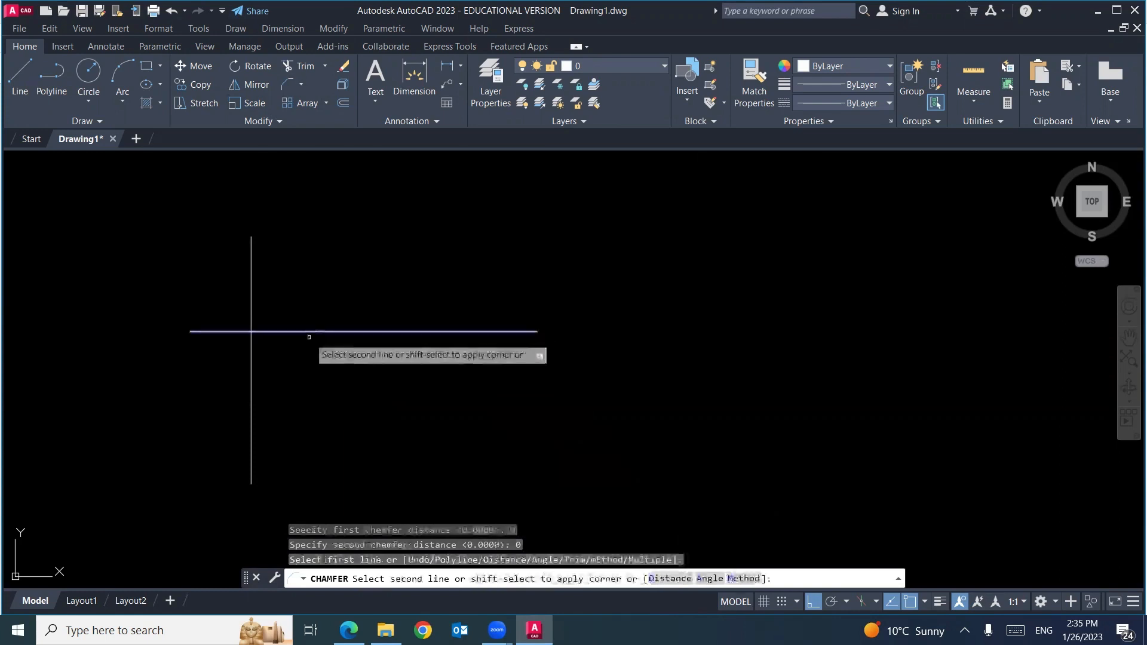
left_click(249, 420)
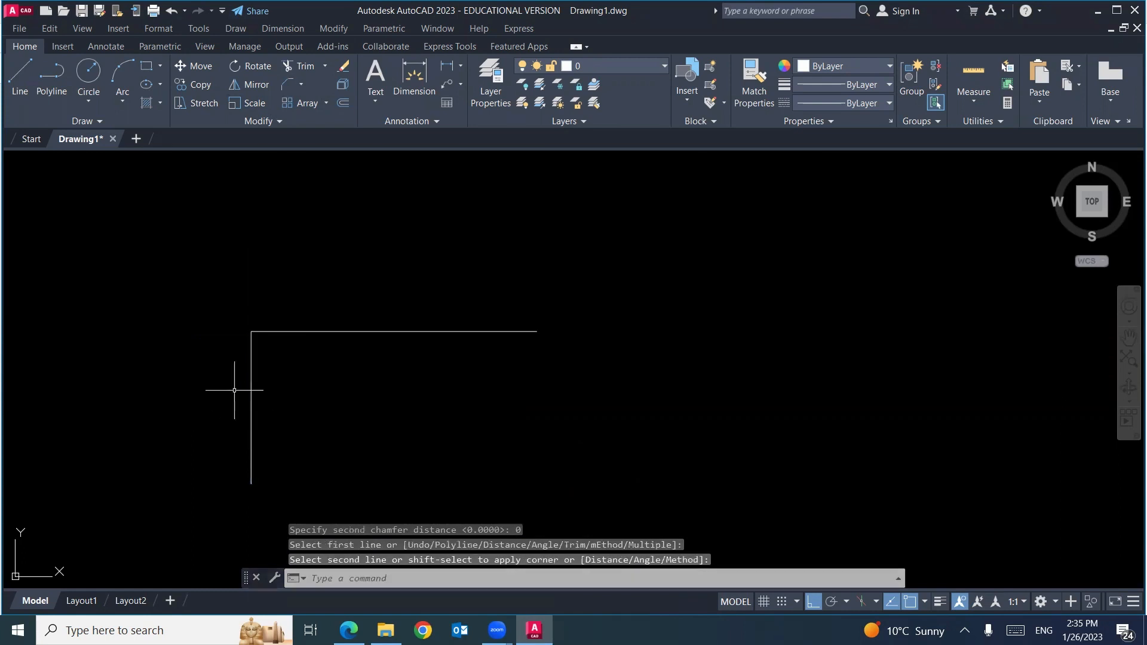
left_click(238, 346)
left_click(172, 331)
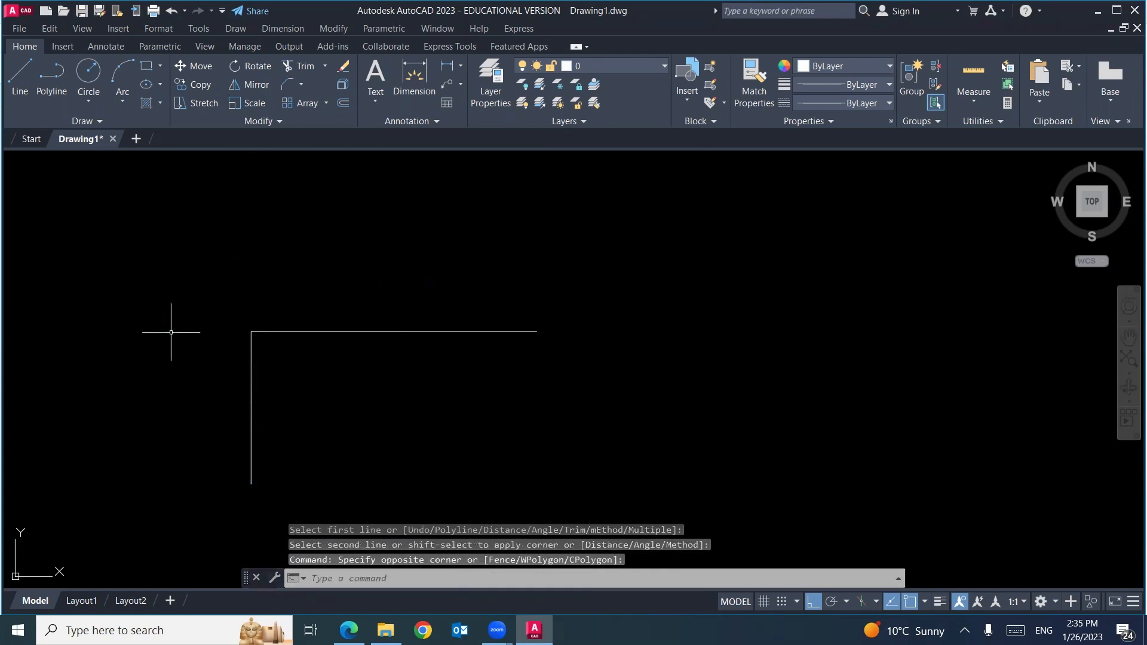
key("Escape")
- Erase the horizontal and vertical lines that form the cleaned-up corner
left_click(358, 308)
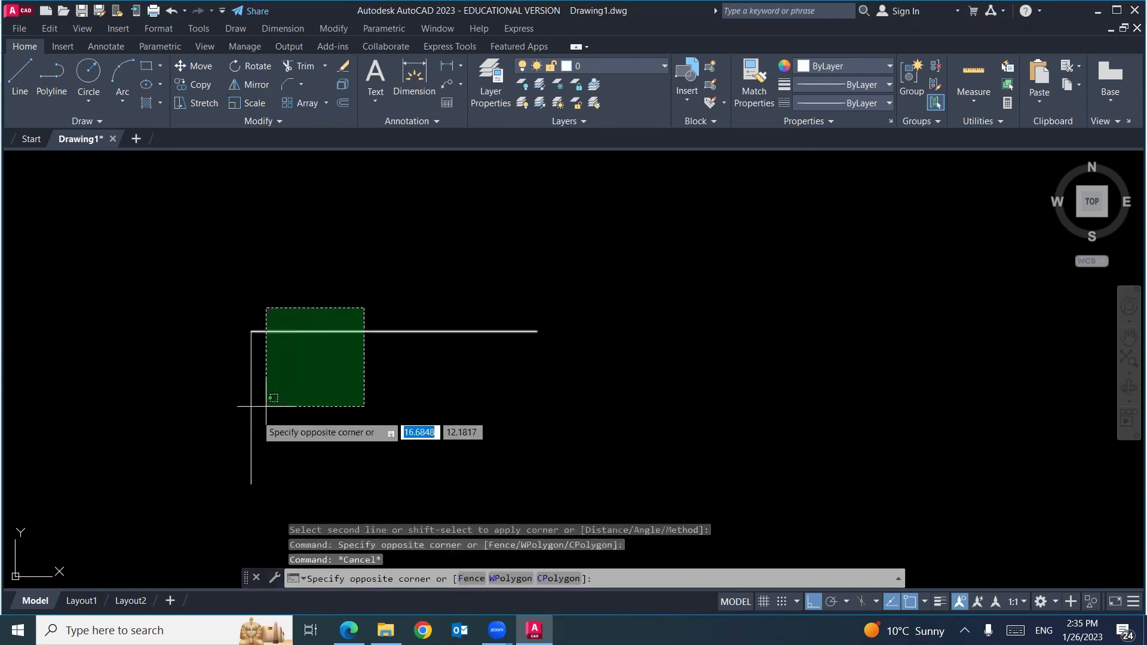
left_click(232, 433)
key("Delete")
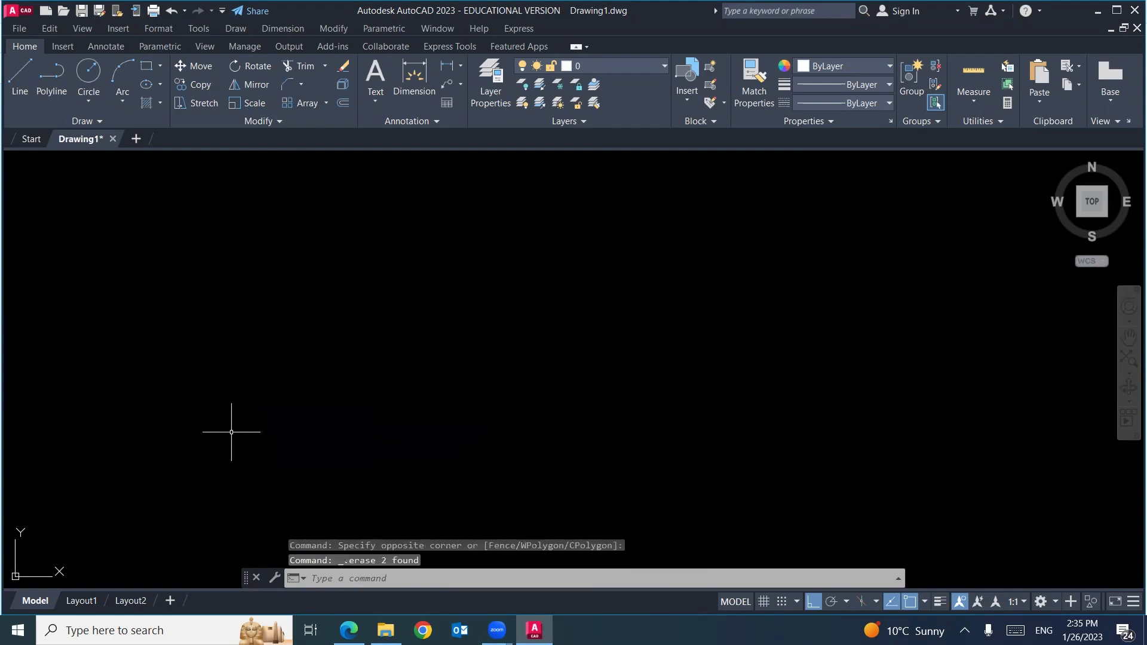
- Switch to the lecture notes PDF in Microsoft Edge
left_click(348, 629)
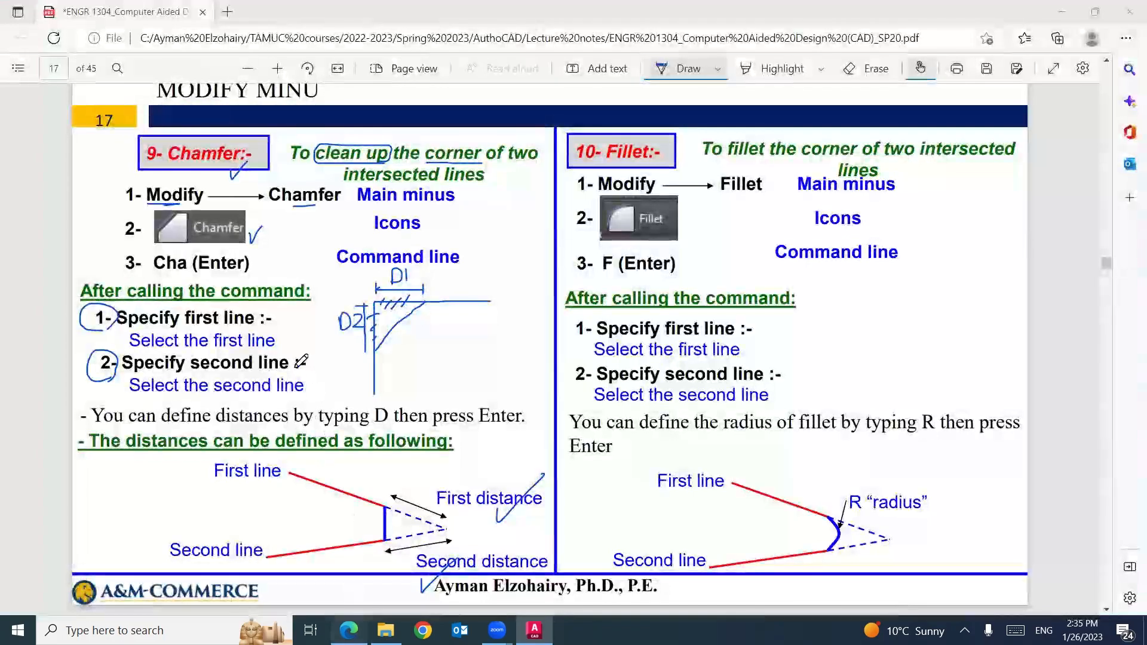